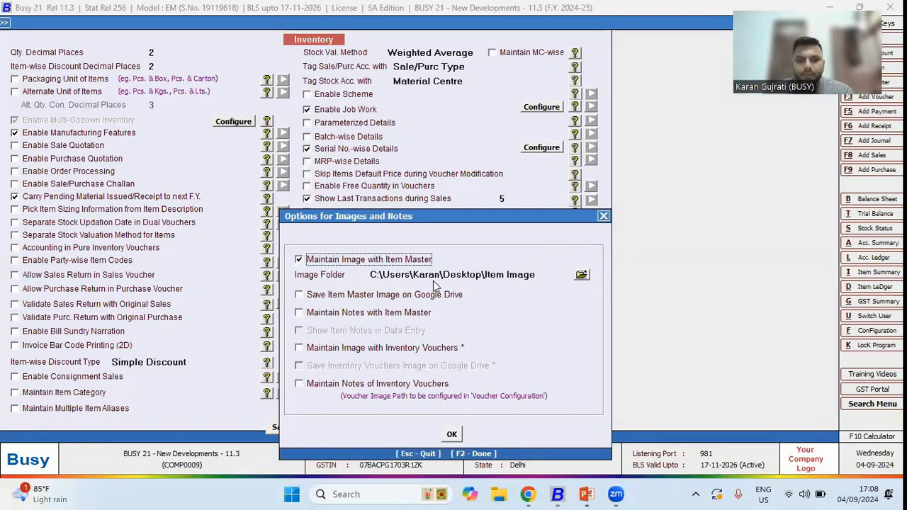
# - Open the Casual Shirt item master for modification and view its attached item image
pyautogui.press('Escape')
pyautogui.press('Escape')
pyautogui.press('Down')
pyautogui.press('Down')
pyautogui.press('Down')
pyautogui.press('Down')
pyautogui.press('Down')
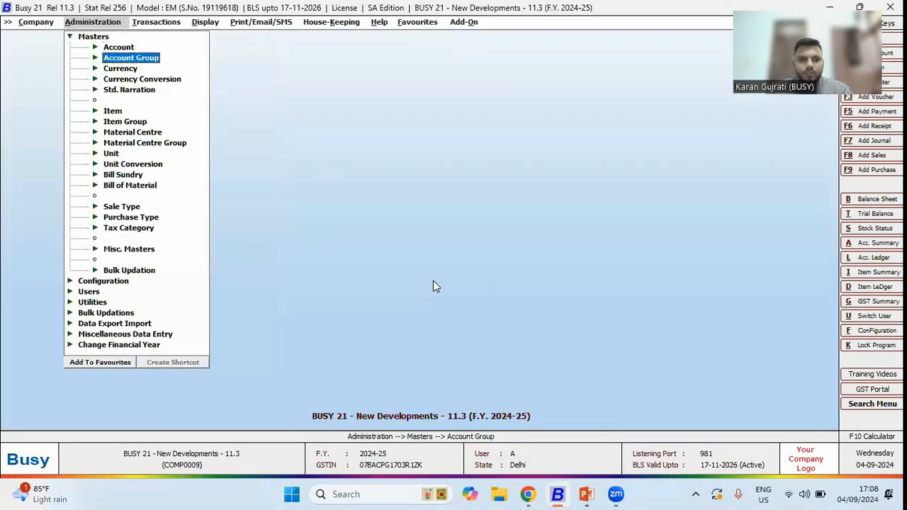
pyautogui.press('Down')
pyautogui.press('Return')
pyautogui.press('Down')
pyautogui.press('Return')
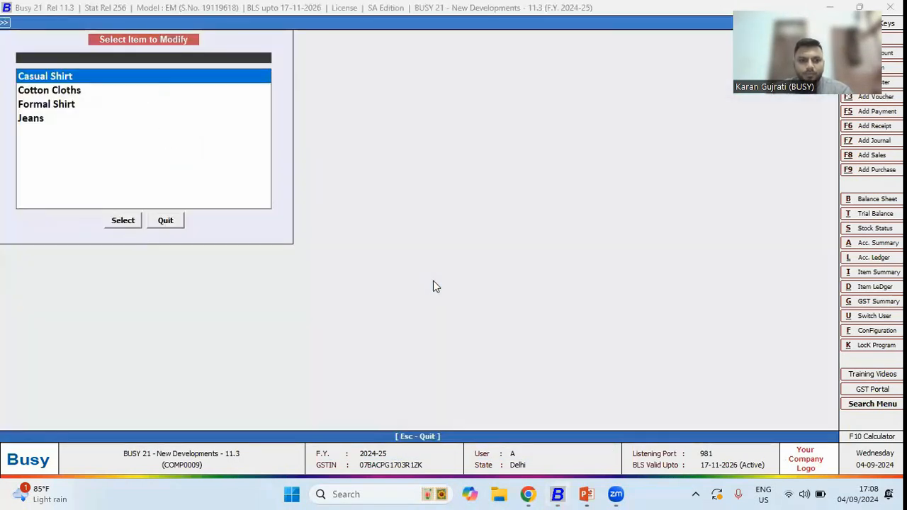
pyautogui.press('Return')
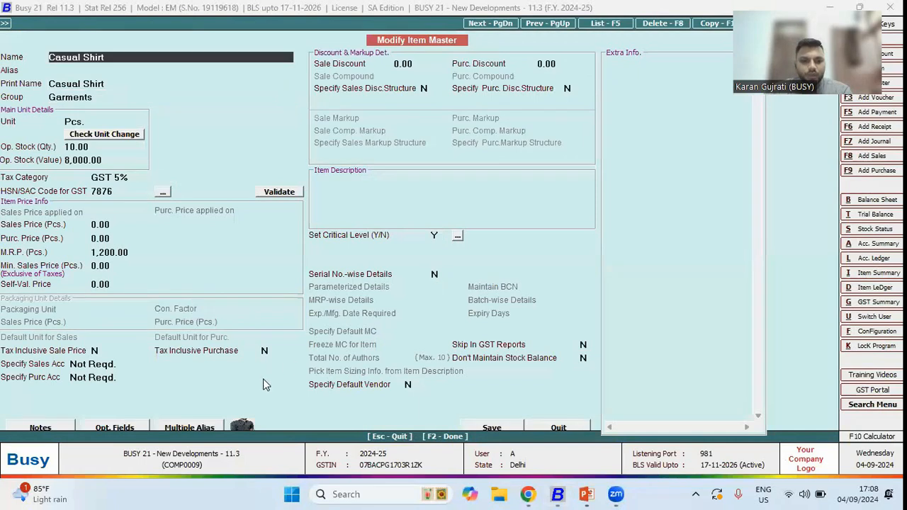
pyautogui.click(237, 426)
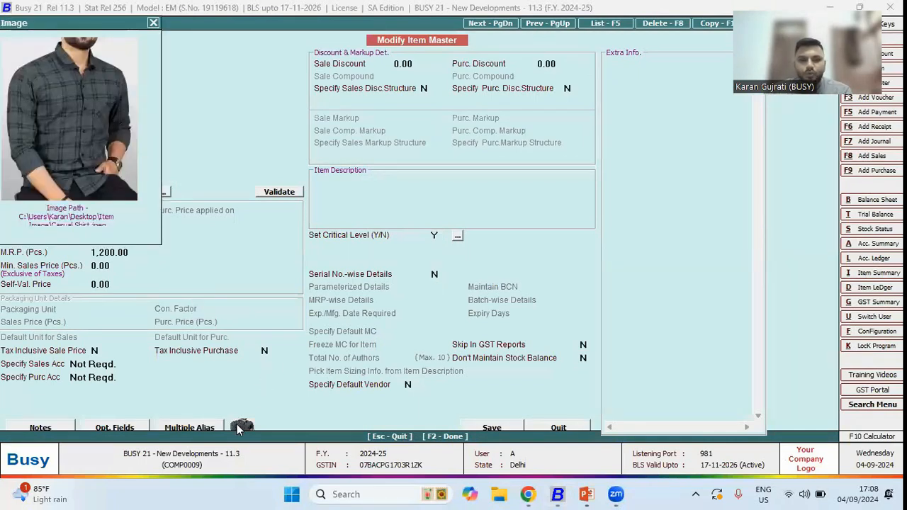
pyautogui.press('Escape')
pyautogui.press('Escape')
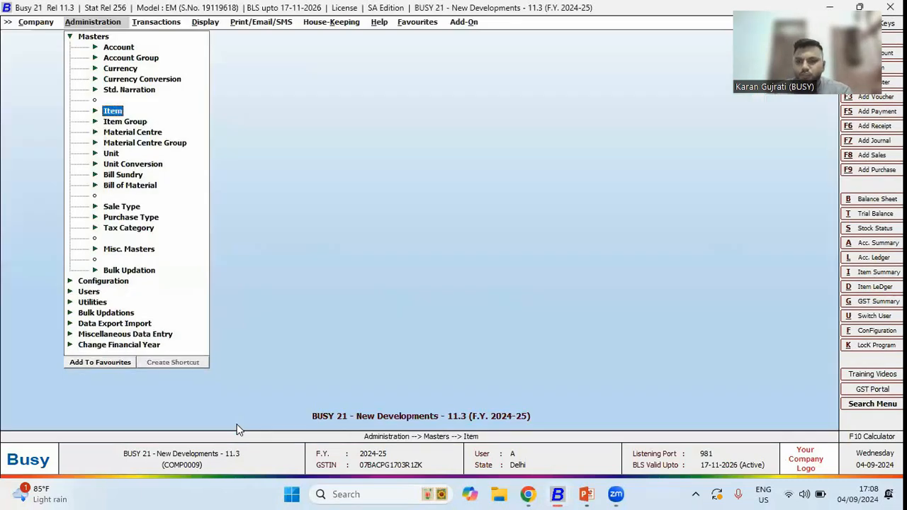
# - Open the print setup for the alphabetical closing stock balances report for all material centres
pyautogui.press('Right')
pyautogui.press('Right')
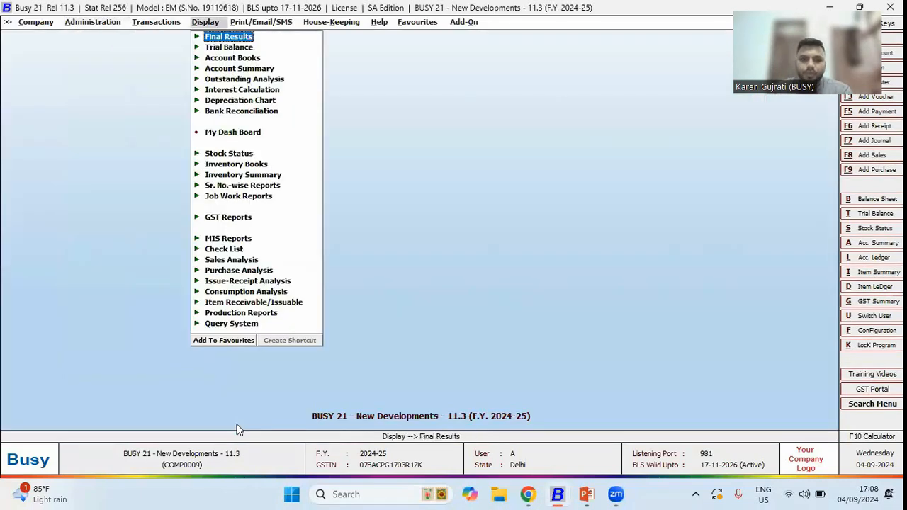
pyautogui.press('Right')
pyautogui.press('Down')
pyautogui.press('Down')
pyautogui.press('Down')
pyautogui.press('Down')
pyautogui.press('Down')
pyautogui.press('Down')
pyautogui.press('Down')
pyautogui.press('Down')
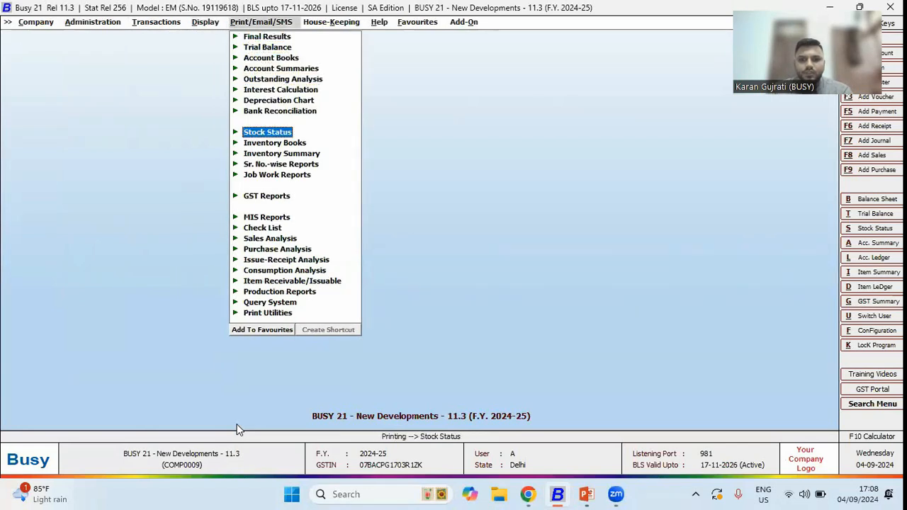
pyautogui.press('Right')
pyautogui.press('Right')
pyautogui.press('Return')
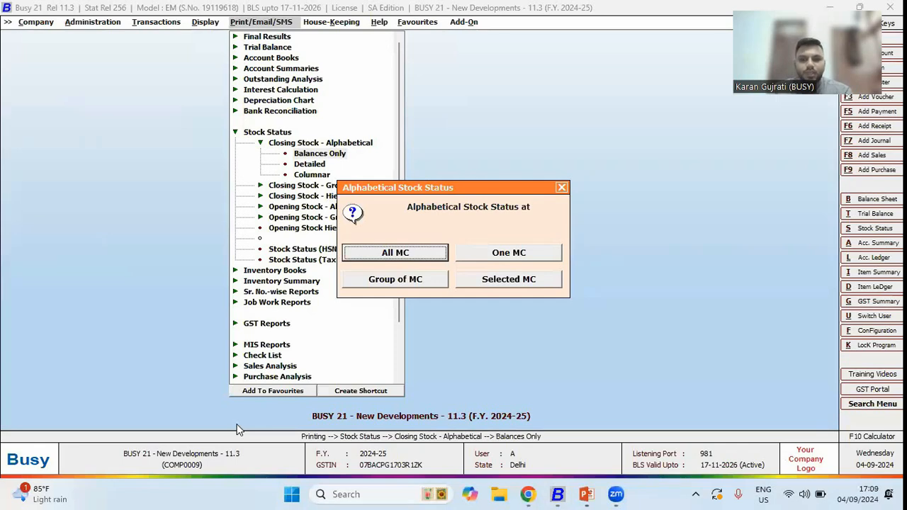
pyautogui.press('Return')
pyautogui.press('Escape')
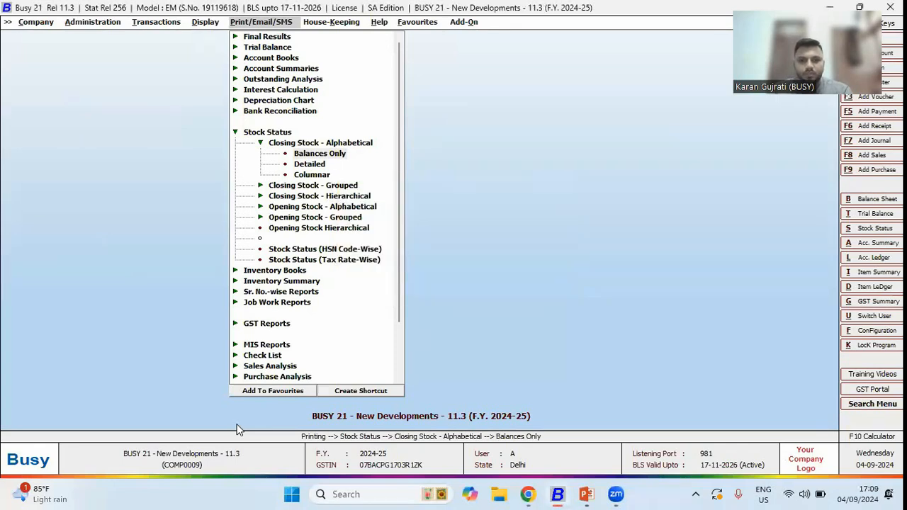
pyautogui.press('Return')
pyautogui.press('Return')
pyautogui.press('Return')
pyautogui.press('Return')
pyautogui.press('Return')
pyautogui.press('Return')
pyautogui.press('Return')
pyautogui.press('Return')
pyautogui.press('Return')
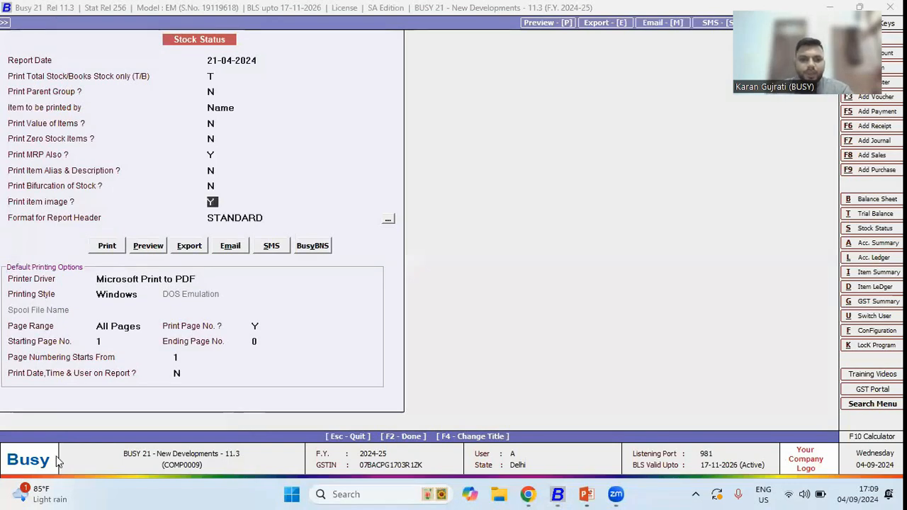
# - Preview the stock status printout with item images and close the preview
pyautogui.click(146, 247)
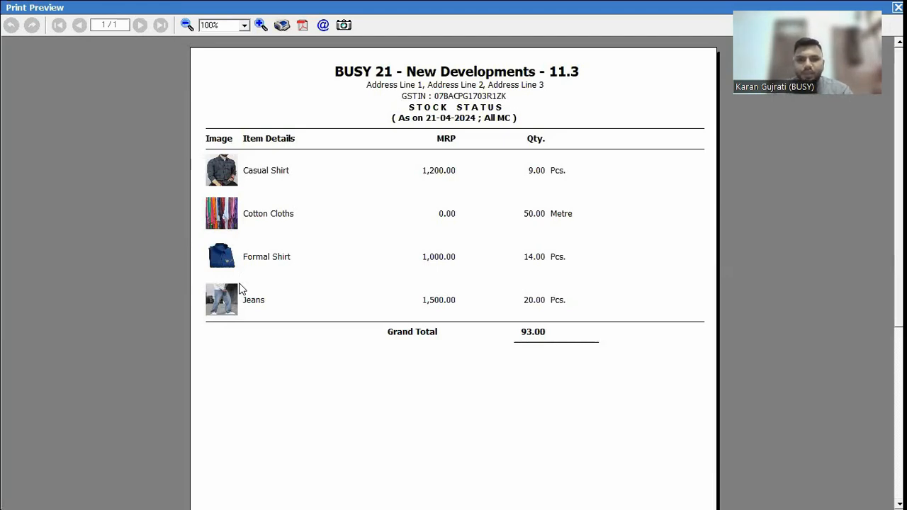
pyautogui.press('Escape')
pyautogui.press('Escape')
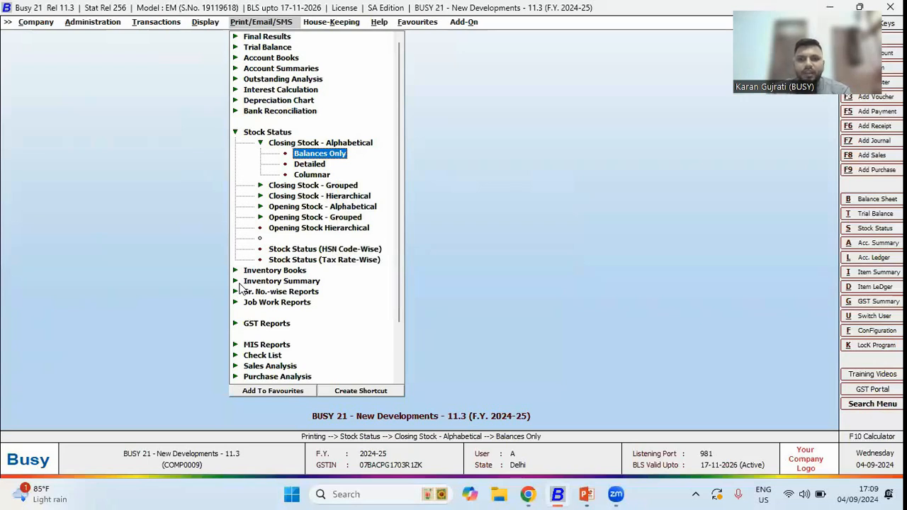
# - Display the alphabetical closing stock balances report for all material centres
pyautogui.press('Left')
pyautogui.press('Down')
pyautogui.press('Down')
pyautogui.press('Down')
pyautogui.press('Down')
pyautogui.press('Down')
pyautogui.press('Down')
pyautogui.press('Down')
pyautogui.press('Down')
pyautogui.press('Down')
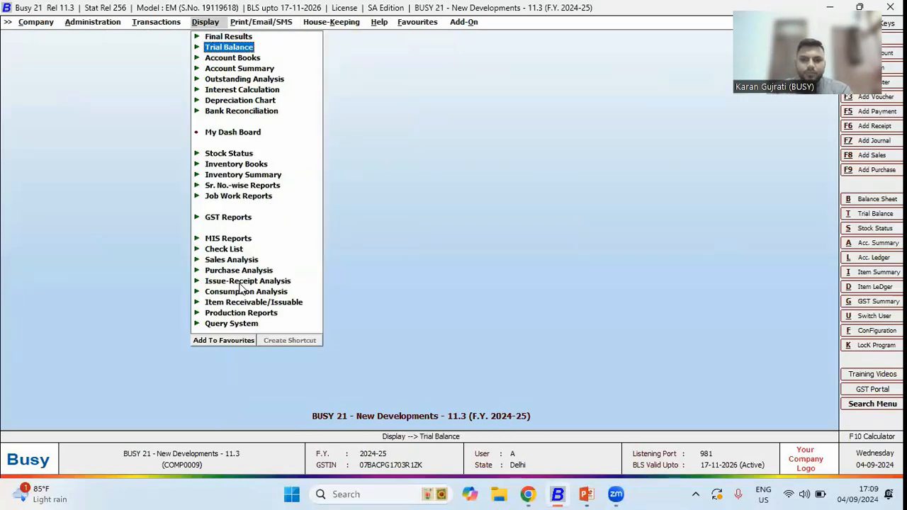
pyautogui.press('Return')
pyautogui.press('Return')
pyautogui.press('Return')
pyautogui.press('Return')
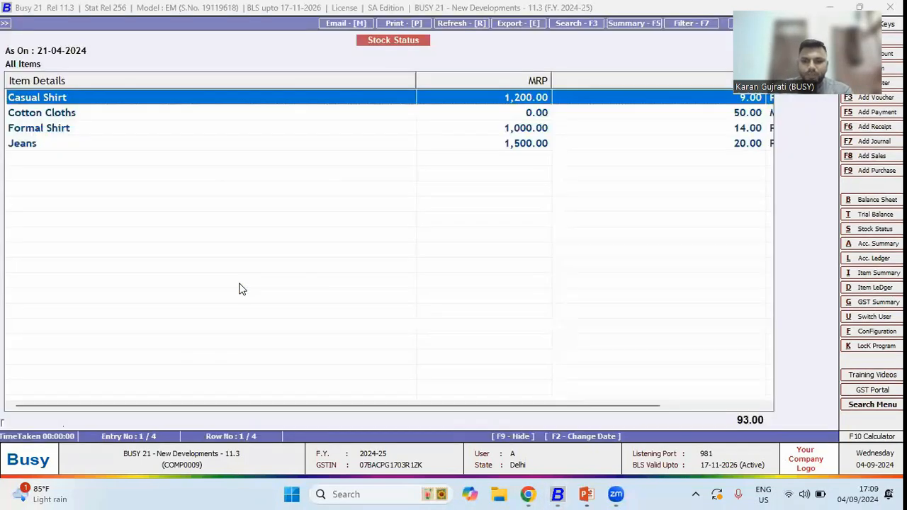
# - Print the displayed stock status from Busy, stepping through the print options, and preview it with item images
pyautogui.hotkey('alt', 'p')
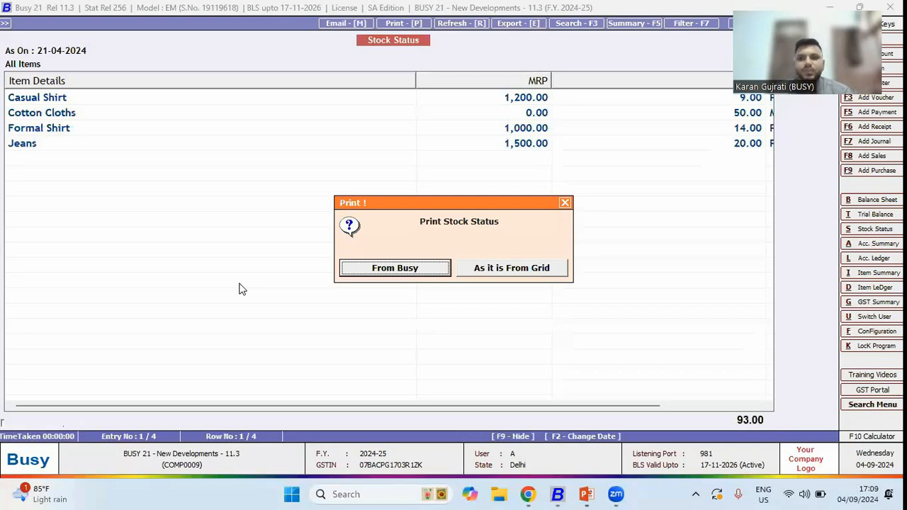
pyautogui.press('Return')
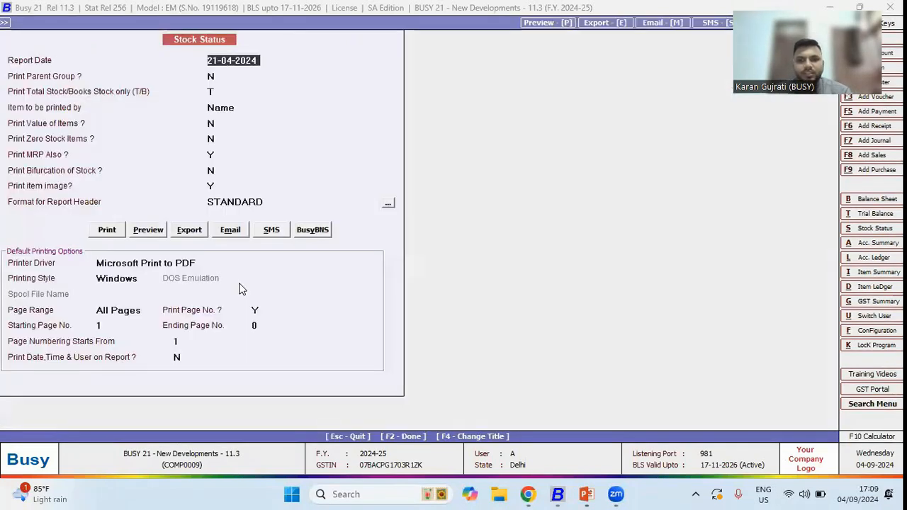
pyautogui.press('Return')
pyautogui.press('Return')
pyautogui.press('Return')
pyautogui.press('Return')
pyautogui.press('Return')
pyautogui.press('Return')
pyautogui.press('Return')
pyautogui.press('Return')
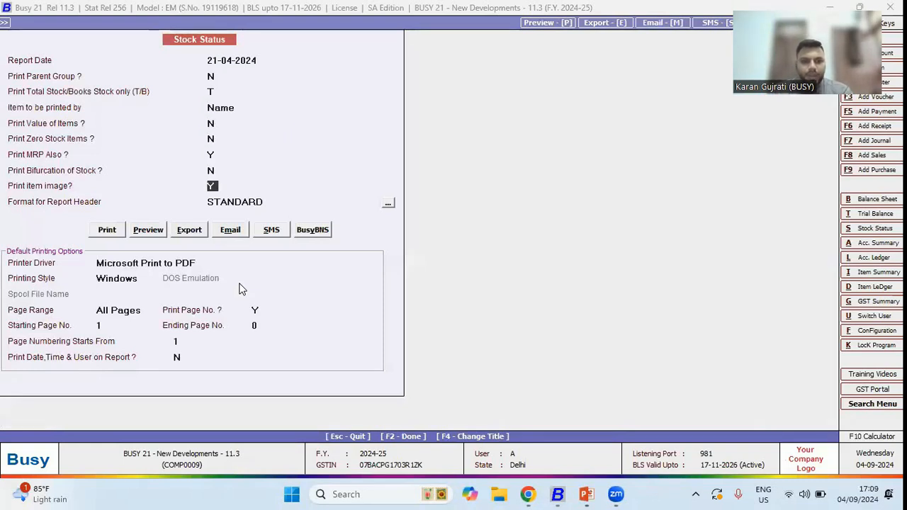
pyautogui.hotkey('alt', 'p')
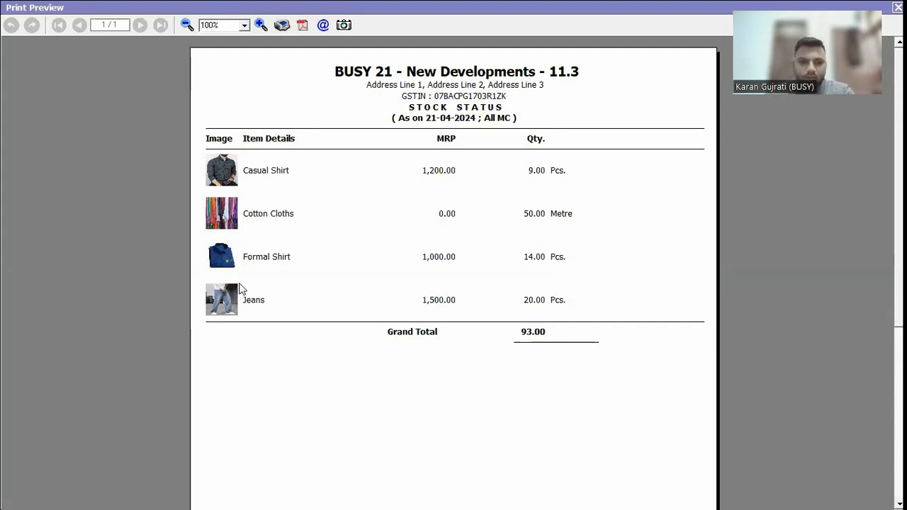
pyautogui.press('Escape')
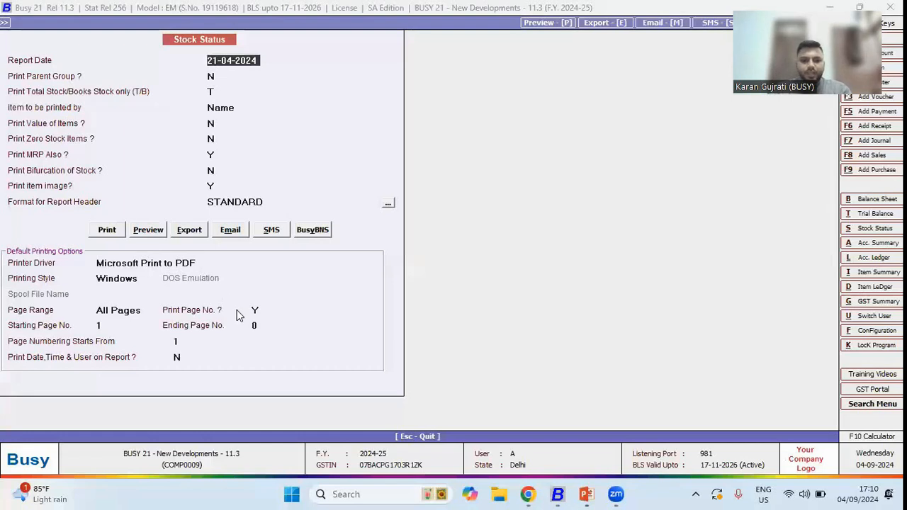
# - Change the report title to Catalogue and preview the printout
pyautogui.hotkey('alt', 't')
pyautogui.write('Catalogue')
pyautogui.press('F2')
pyautogui.click(148, 231)
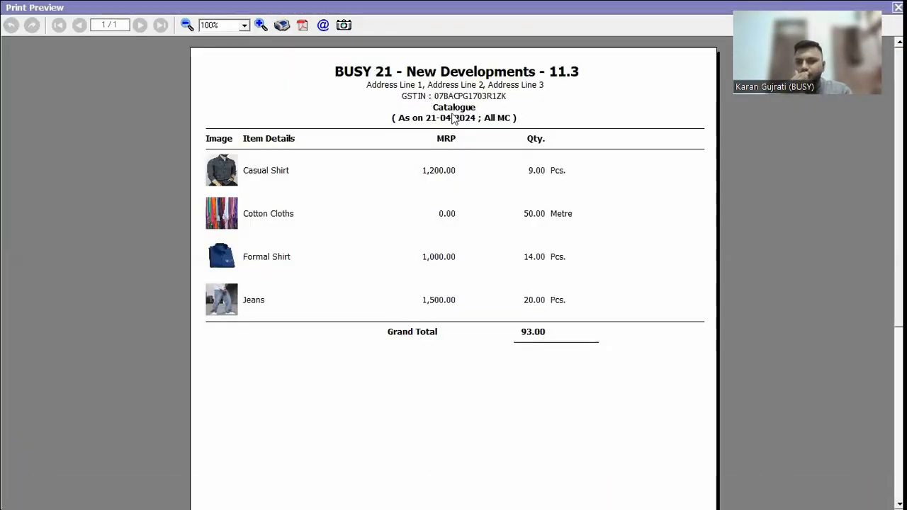
pyautogui.press('Escape')
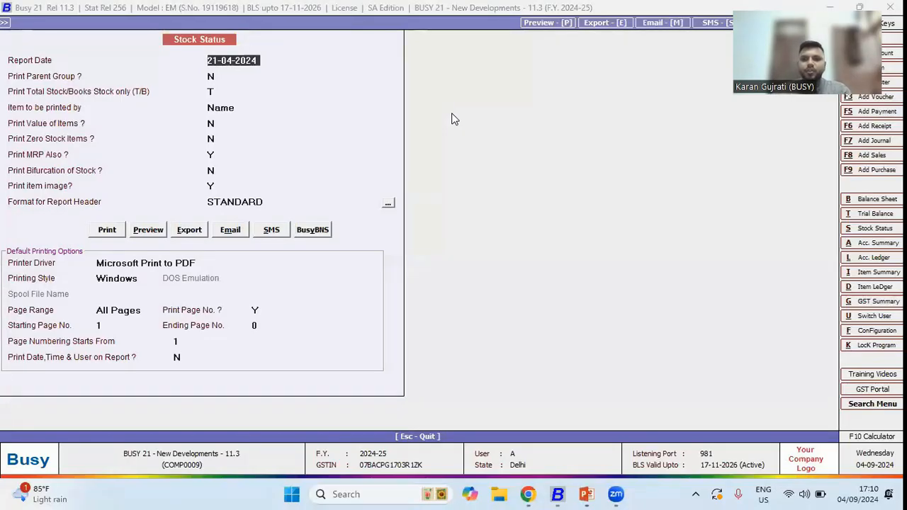
pyautogui.press('Escape')
pyautogui.press('Escape')
pyautogui.press('Escape')
pyautogui.press('Escape')
pyautogui.press('Escape')
pyautogui.press('Escape')
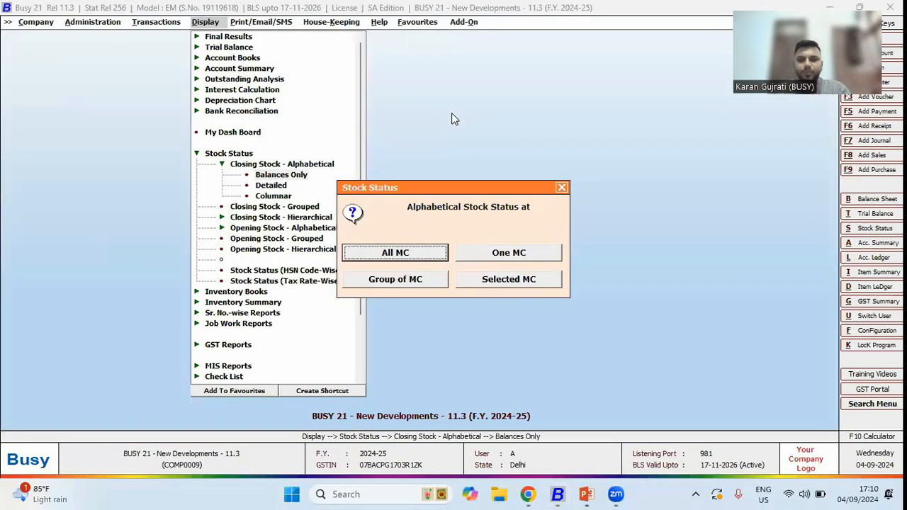
pyautogui.press('Escape')
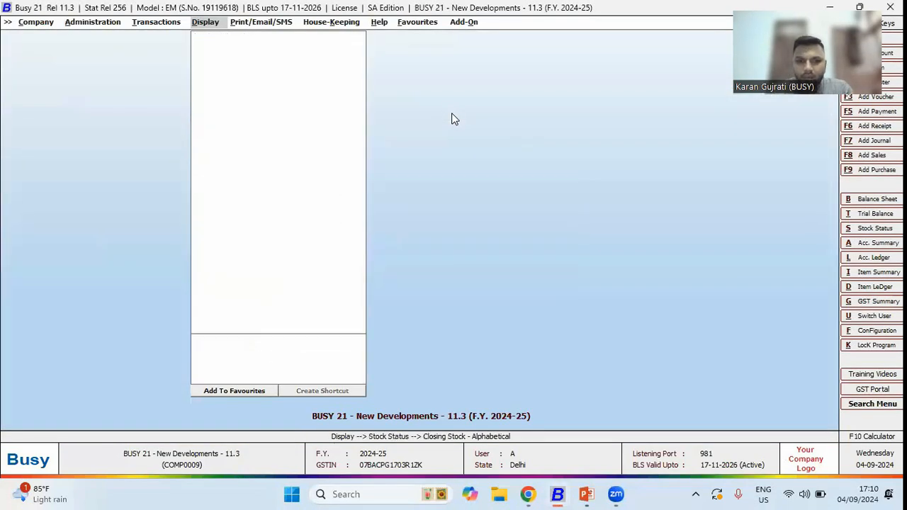
pyautogui.press('Escape')
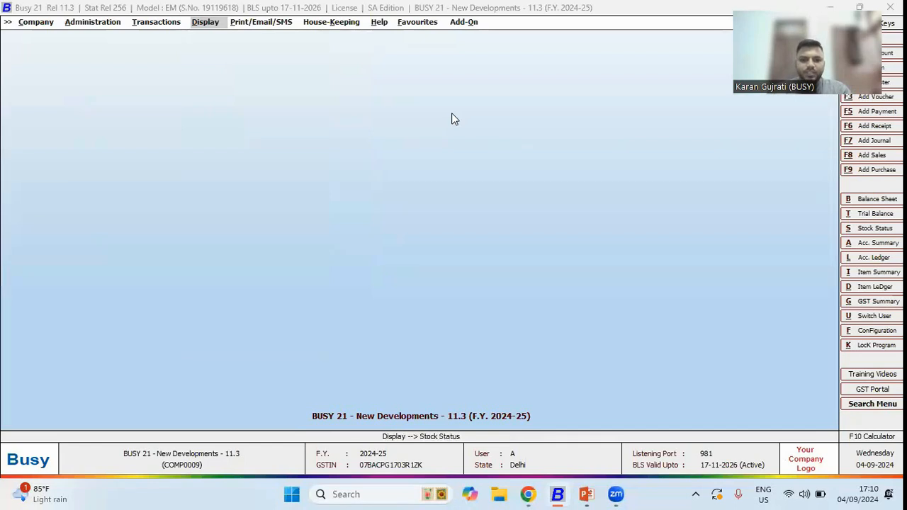
# - Switch to the PowerPoint slideshow, advance to the next slide, and return to Busy
pyautogui.hotkey('alt', 'Tab')
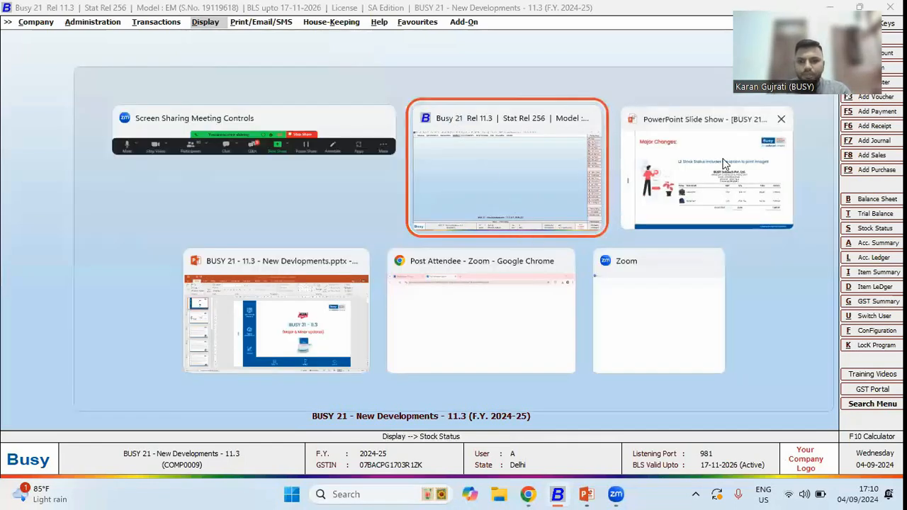
pyautogui.hotkey('alt', 'Tab')
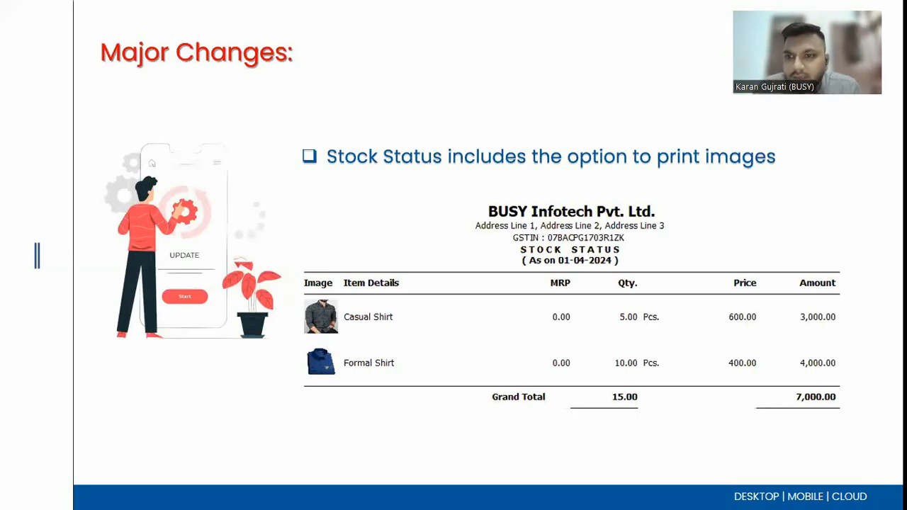
pyautogui.press('Right')
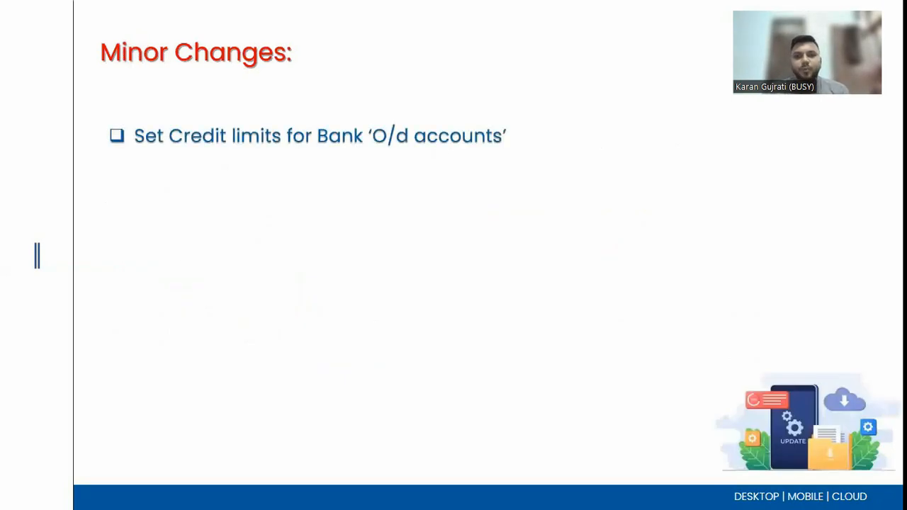
pyautogui.hotkey('alt', 'Tab')
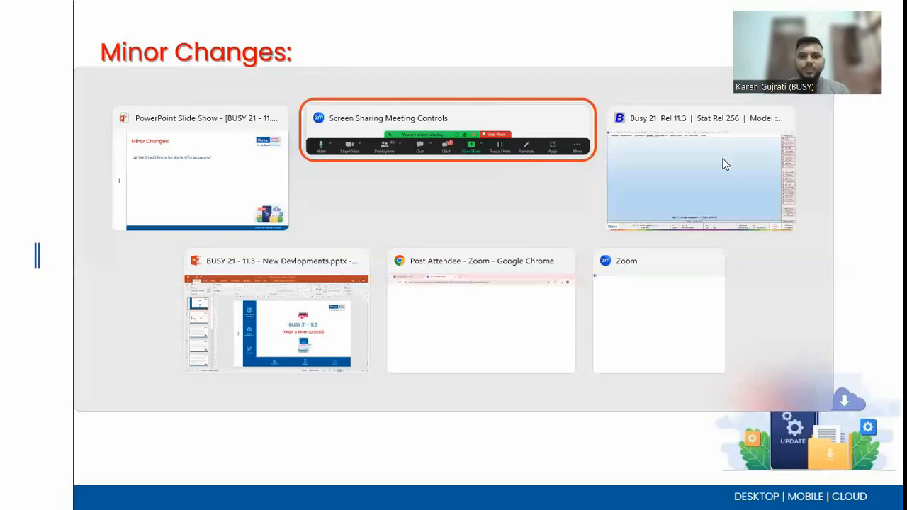
pyautogui.click(725, 164)
pyautogui.press('Left')
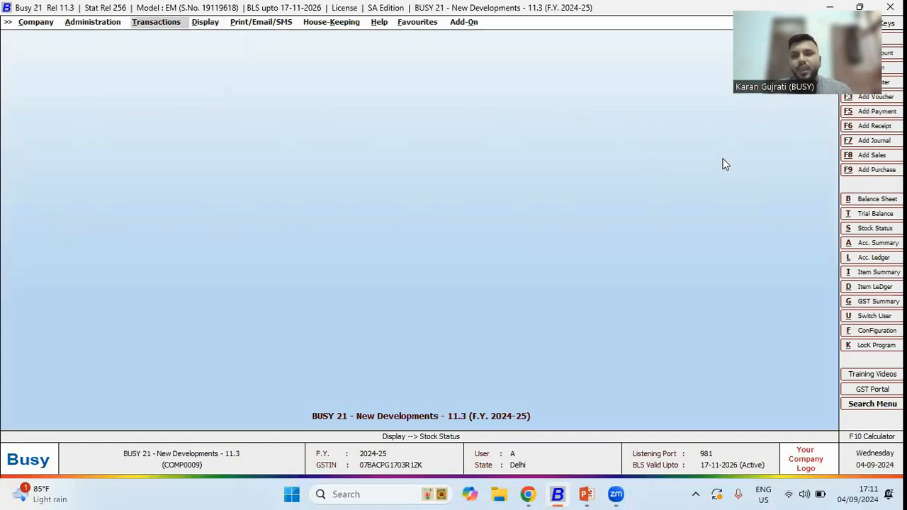
# - Enable Credit Limits in the Accounts feature options and save the configuration
pyautogui.hotkey('alt', 'a')
pyautogui.press('Down')
pyautogui.press('Return')
pyautogui.press('Return')
pyautogui.press('Down')
pyautogui.press('Down')
pyautogui.press('Down')
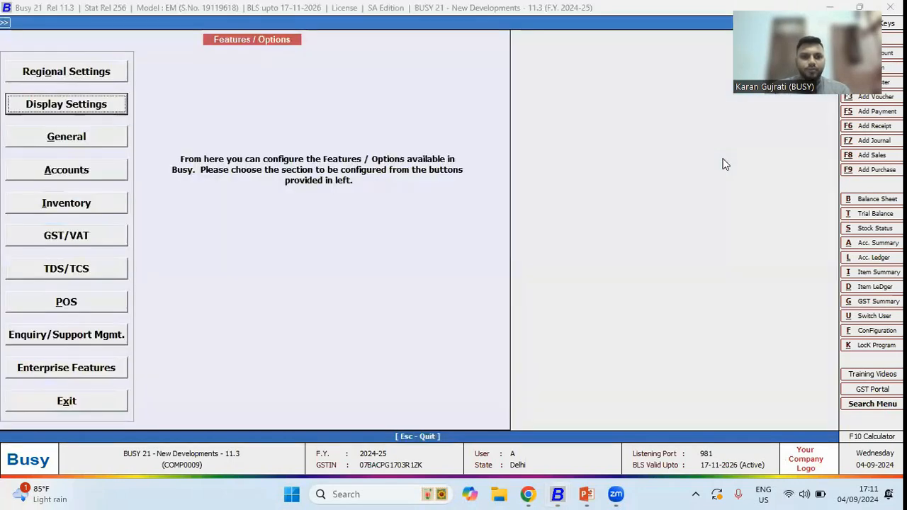
pyautogui.press('Return')
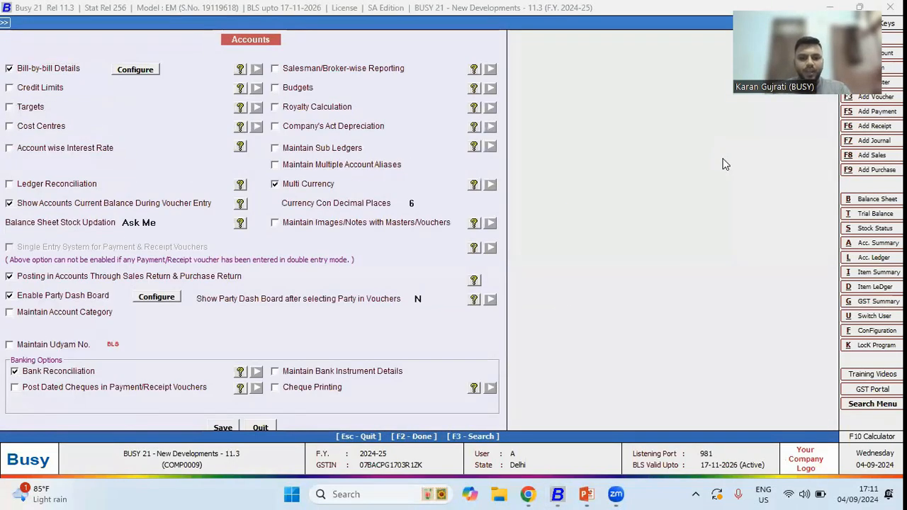
pyautogui.press('F3')
pyautogui.write('cred')
pyautogui.press('Return')
pyautogui.click(24, 90)
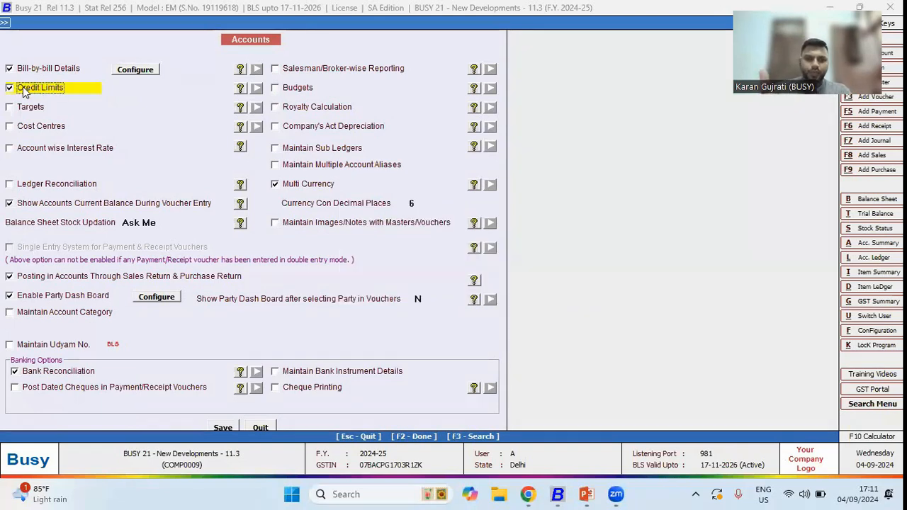
pyautogui.press('F2')
pyautogui.press('Return')
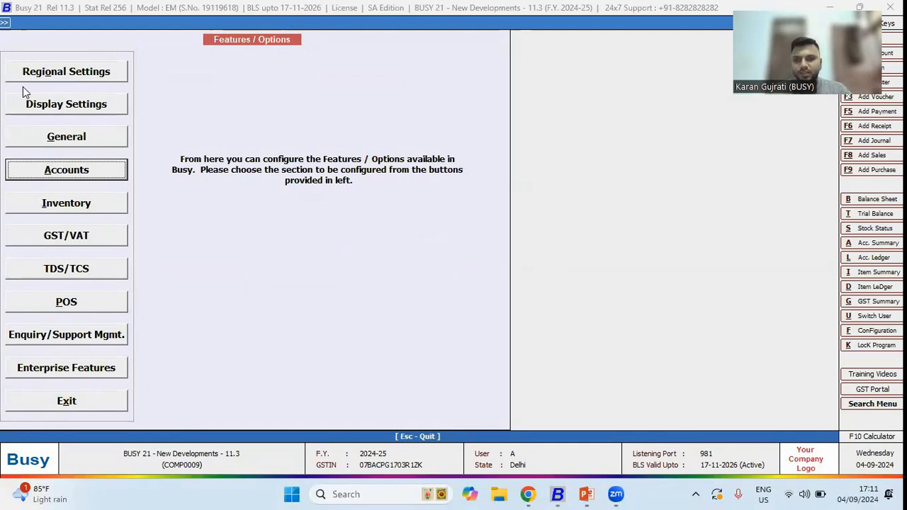
# - Add a new account master named HDFC O/d in the Bank O/D Account group
pyautogui.press('Escape')
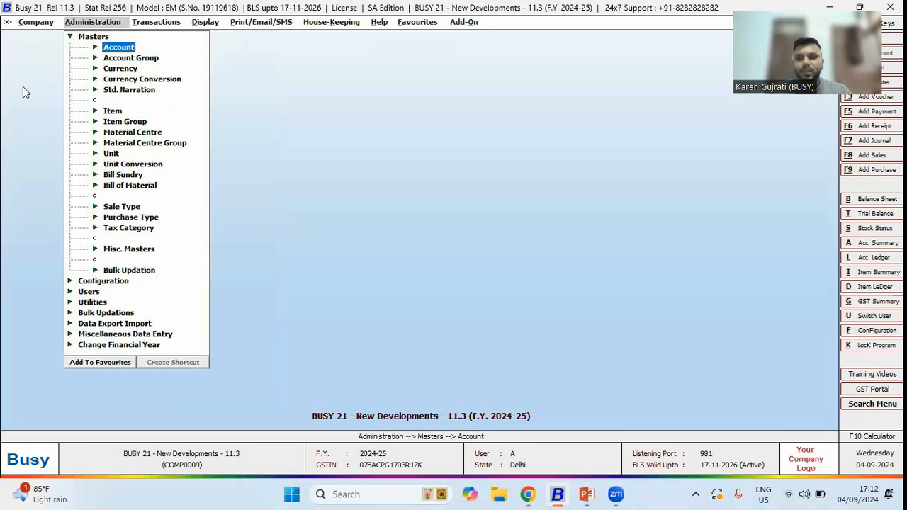
pyautogui.press('Return')
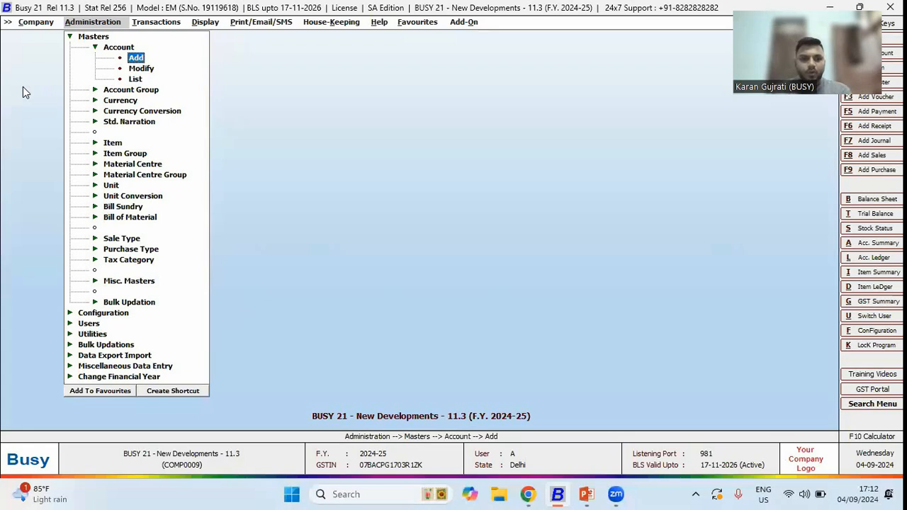
pyautogui.press('Return')
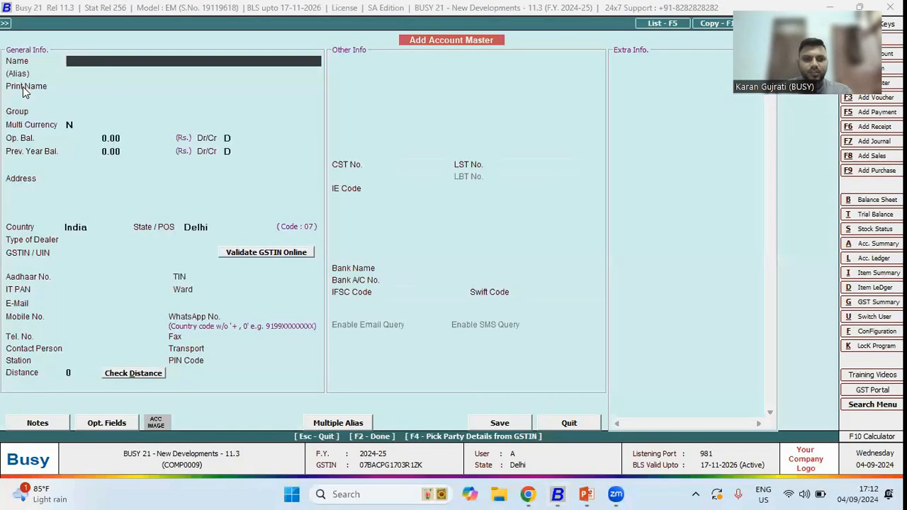
pyautogui.write('HDFC')
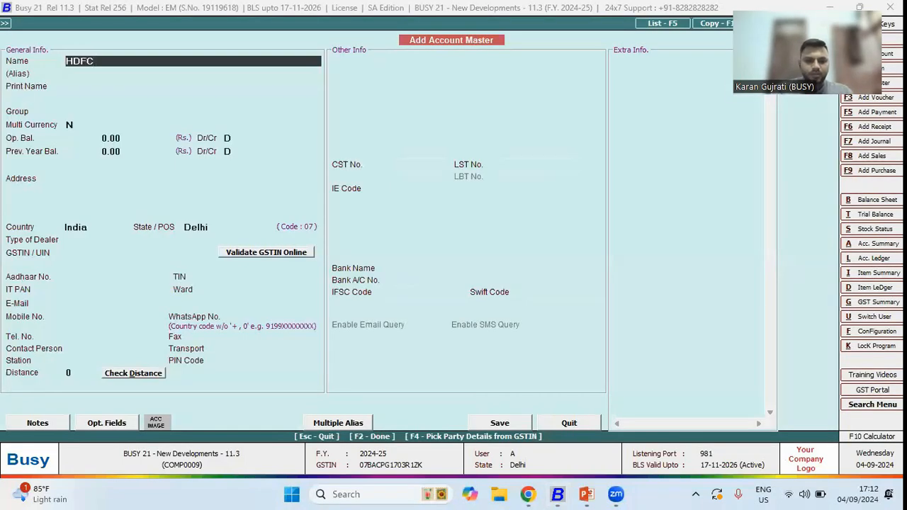
pyautogui.write(' O/d')
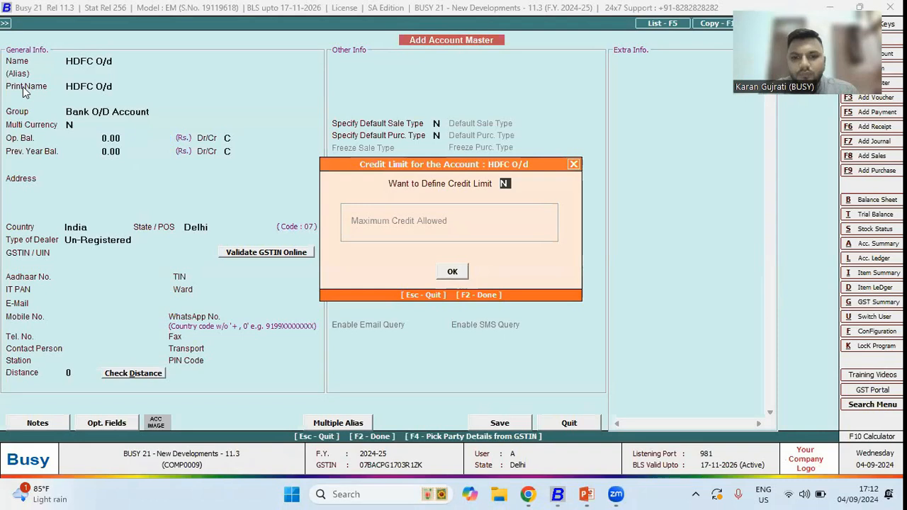
# - Define a maximum credit limit of 50,000 for the HDFC O/d account and save it
pyautogui.write('y')
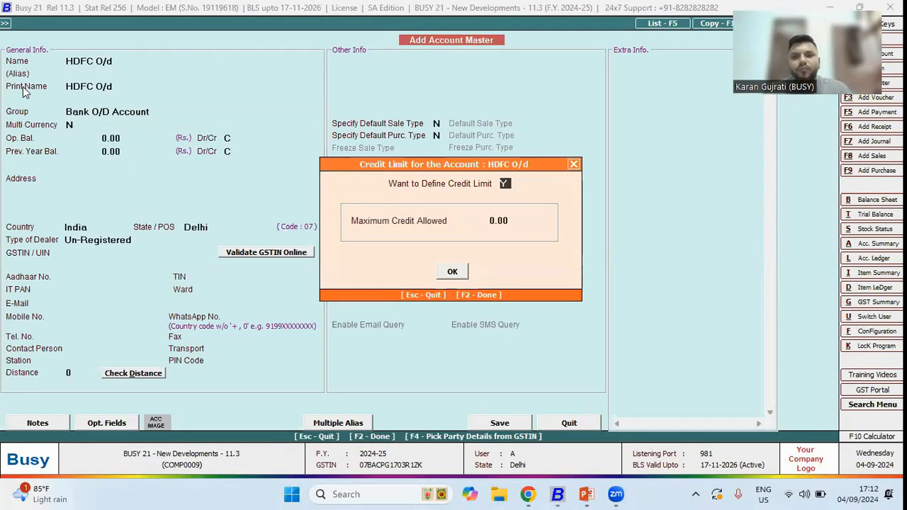
pyautogui.press('Return')
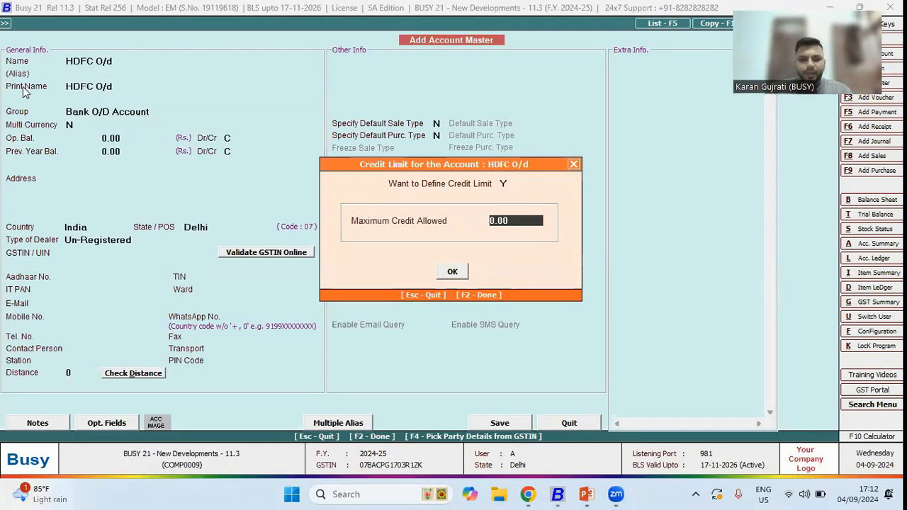
pyautogui.write('5000')
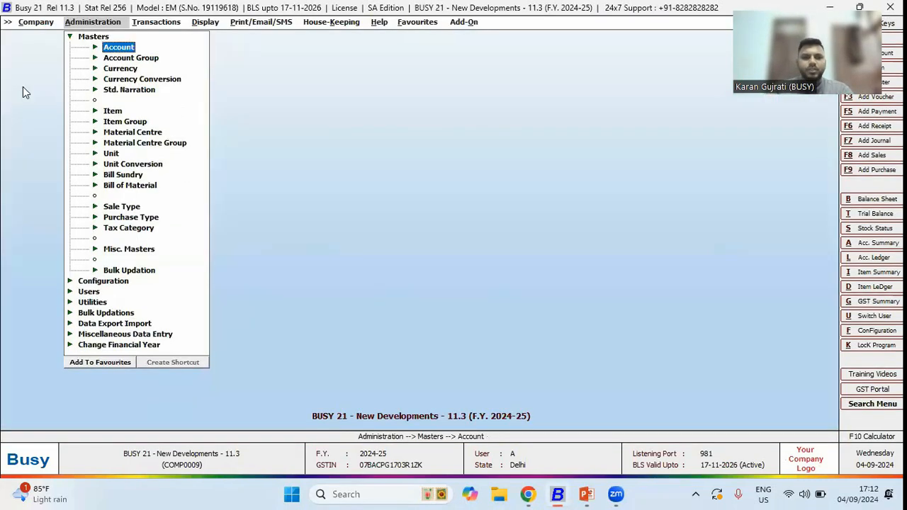
# - Open a new payment voucher and debit Office Maintenance Expenses with 51K
pyautogui.press('Right')
pyautogui.press('Down')
pyautogui.press('Down')
pyautogui.press('Down')
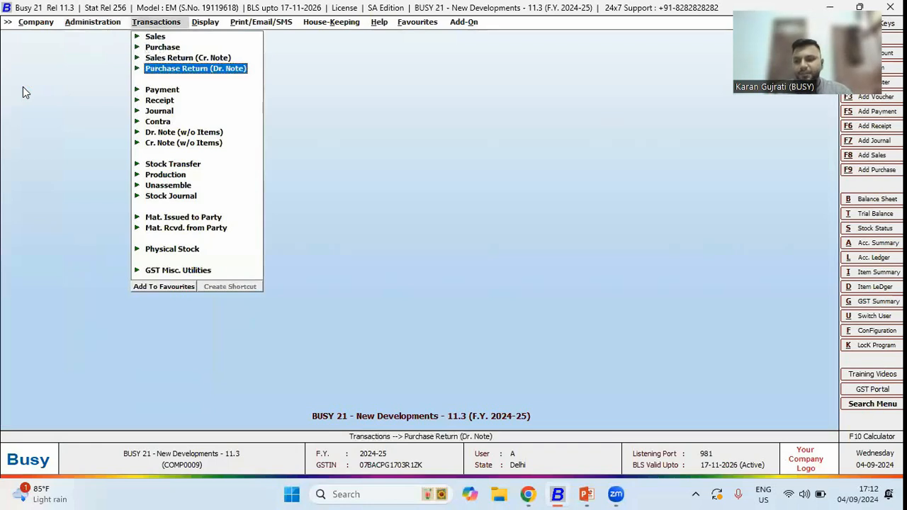
pyautogui.press('Down')
pyautogui.press('Return')
pyautogui.press('Return')
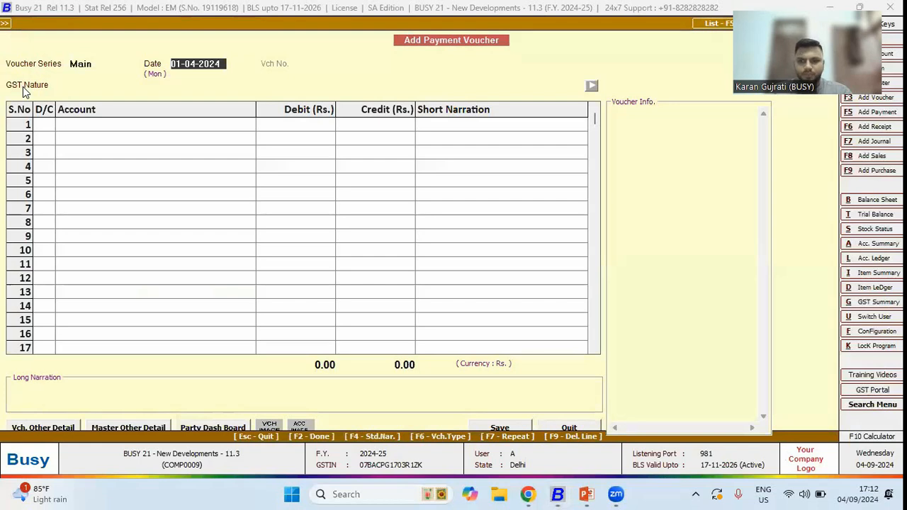
pyautogui.press('Return')
pyautogui.press('Return')
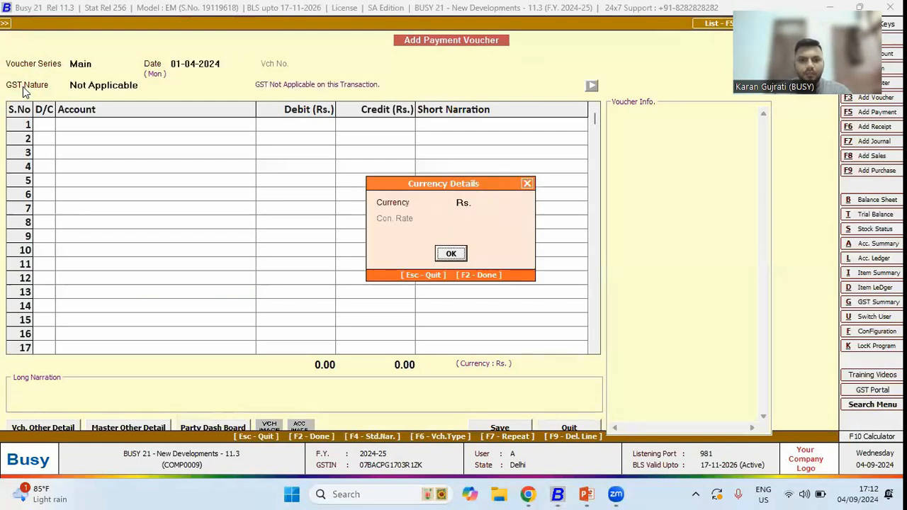
pyautogui.press('Return')
pyautogui.press('Return')
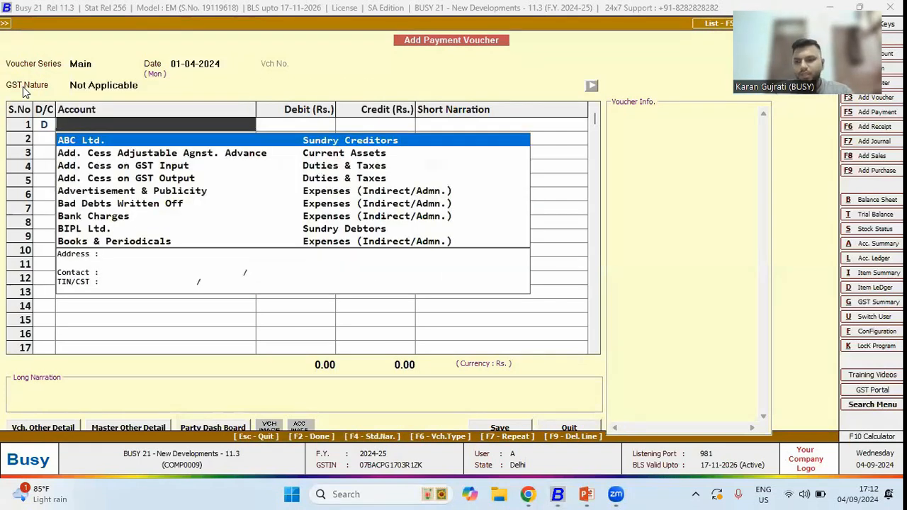
pyautogui.write('office')
pyautogui.press('Down')
pyautogui.press('Return')
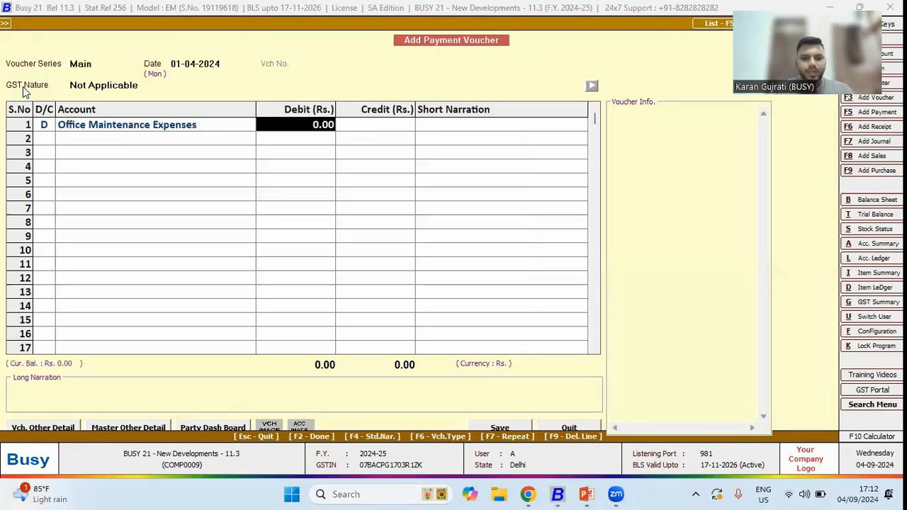
pyautogui.write('51K')
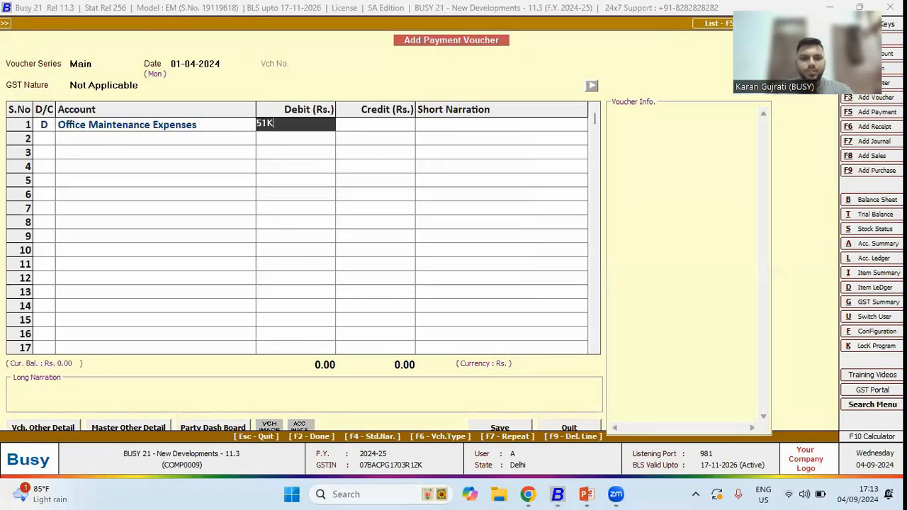
# - Credit HDFC O/d with 51,000 on the second line and save the payment voucher
pyautogui.press('Return')
pyautogui.press('Return')
pyautogui.press('Return')
pyautogui.write('hdfc')
pyautogui.press('Down')
pyautogui.press('Return')
pyautogui.press('Return')
pyautogui.press('Return')
pyautogui.press('Return')
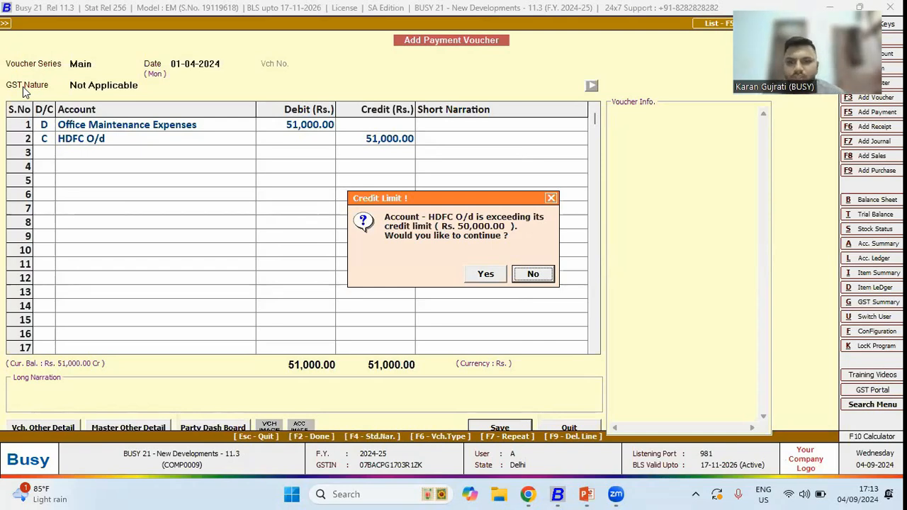
# - Continue past the credit limit warning to save, then quit the payment voucher entry
pyautogui.press('Left')
pyautogui.press('Return')
pyautogui.press('Escape')
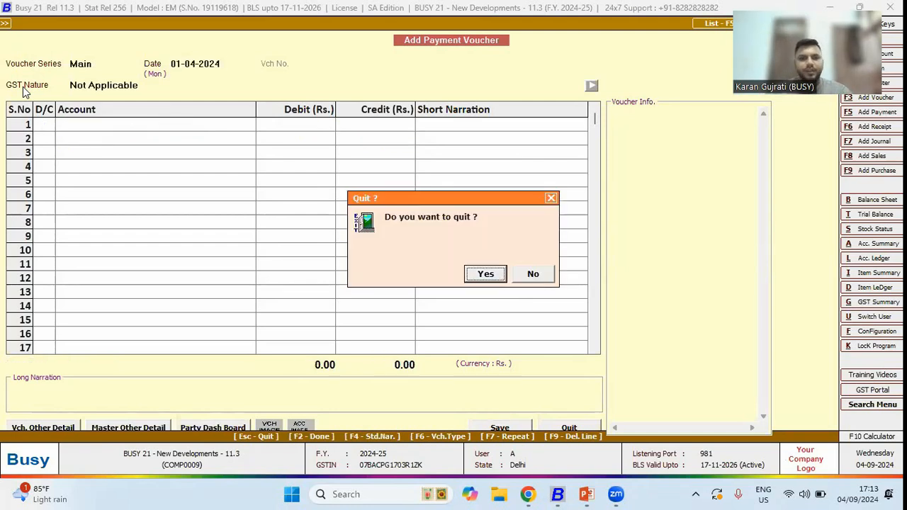
pyautogui.press('Return')
# - Navigate to the Credit Limit Variance report under MIS reports
pyautogui.press('Right')
pyautogui.press('Down')
pyautogui.press('Down')
pyautogui.press('Down')
pyautogui.press('Down')
pyautogui.press('Down')
pyautogui.press('Down')
pyautogui.press('Down')
pyautogui.press('Down')
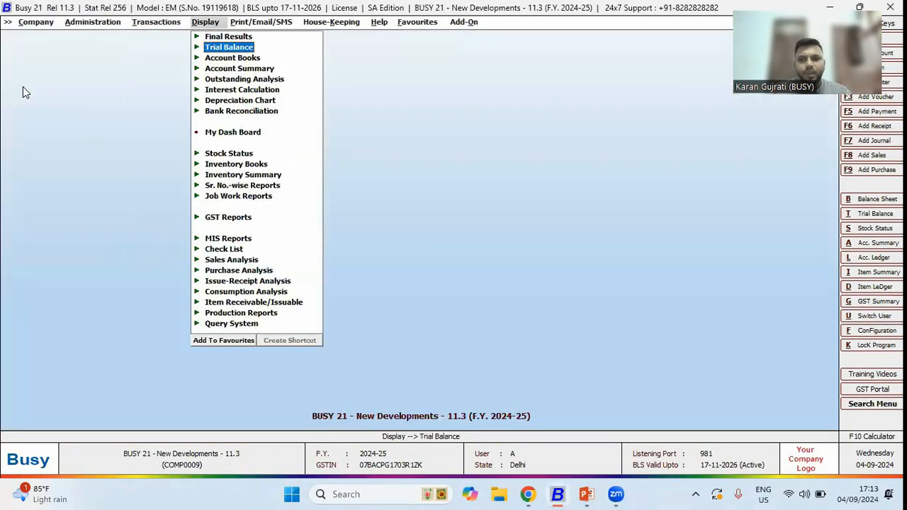
pyautogui.press('Down')
pyautogui.press('Down')
pyautogui.press('Down')
pyautogui.press('Down')
pyautogui.press('Down')
pyautogui.press('Down')
pyautogui.press('Down')
pyautogui.press('Down')
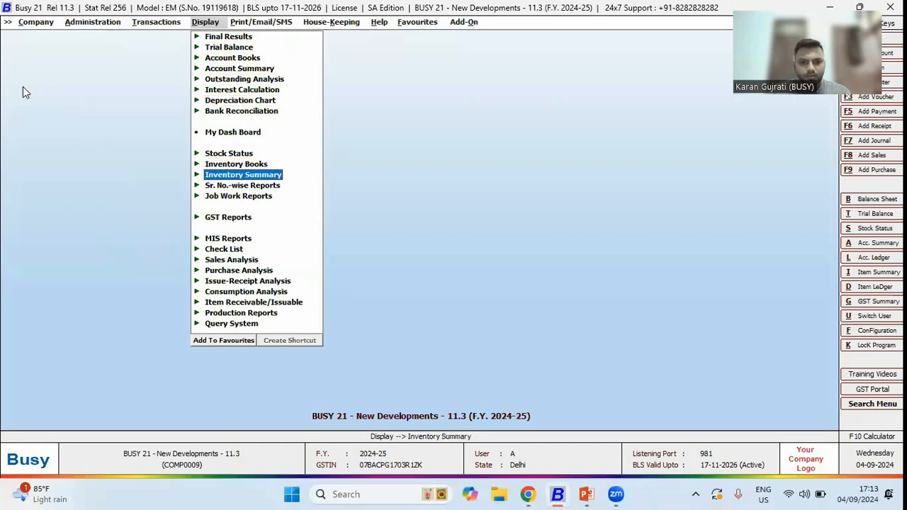
pyautogui.press('Return')
pyautogui.press('Up')
pyautogui.press('Up')
pyautogui.press('Return')
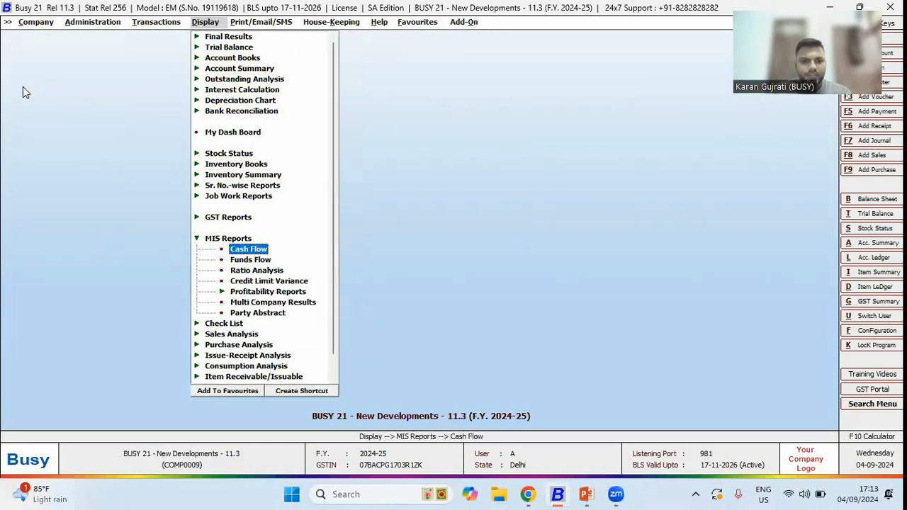
pyautogui.press('Down')
pyautogui.press('Down')
pyautogui.press('Down')
pyautogui.press('Return')
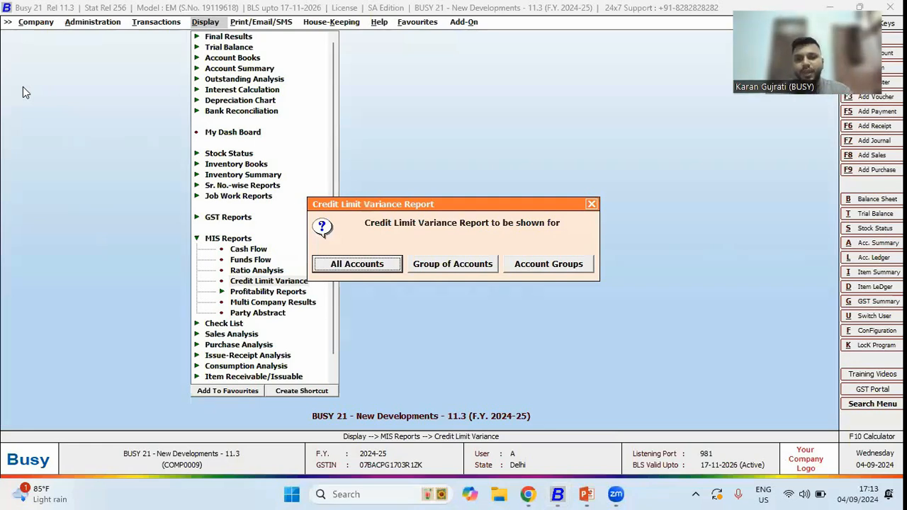
# - Pick Group of Accounts and All Heads for the report, then cancel out of it and the menus
pyautogui.press('Right')
pyautogui.press('Return')
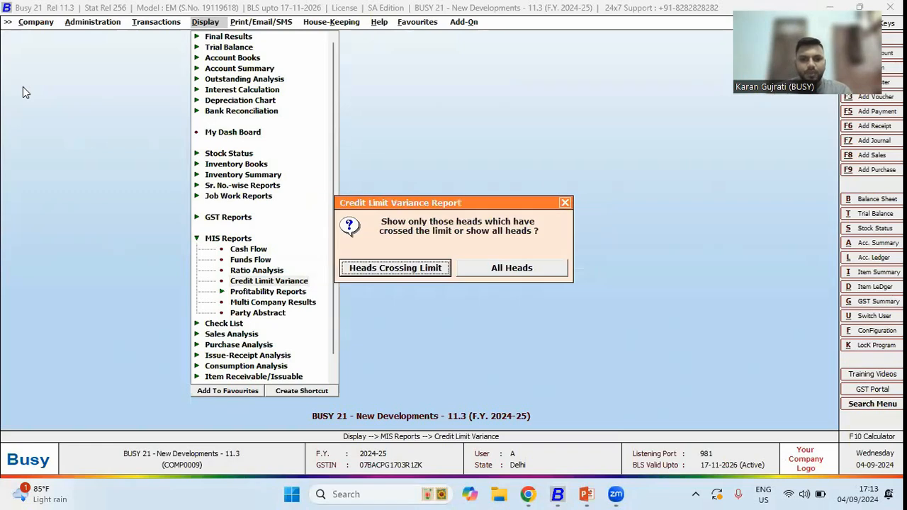
pyautogui.press('Right')
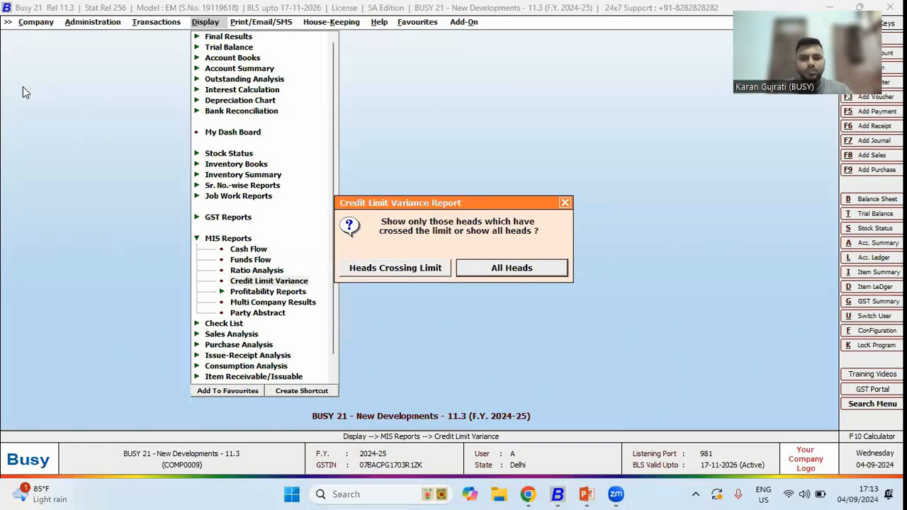
pyautogui.press('Escape')
pyautogui.press('Return')
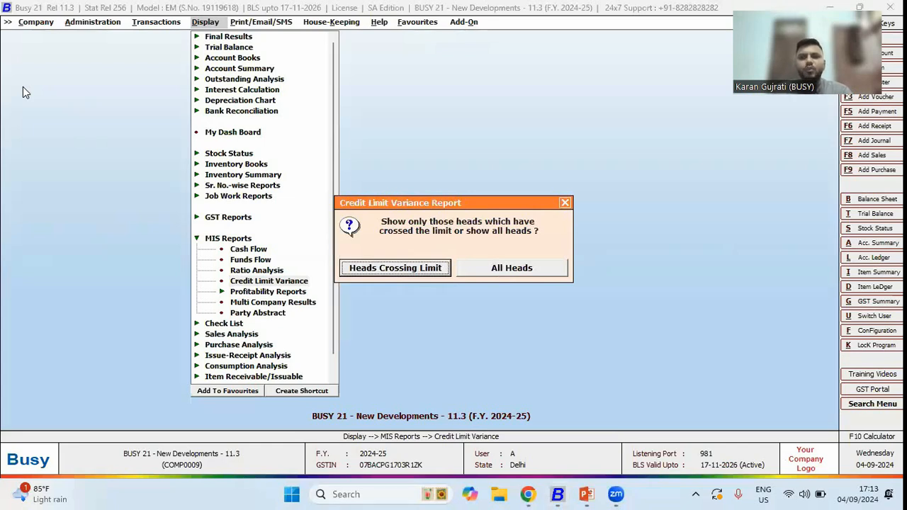
pyautogui.press('Escape')
pyautogui.press('Escape')
pyautogui.press('Escape')
pyautogui.press('Escape')
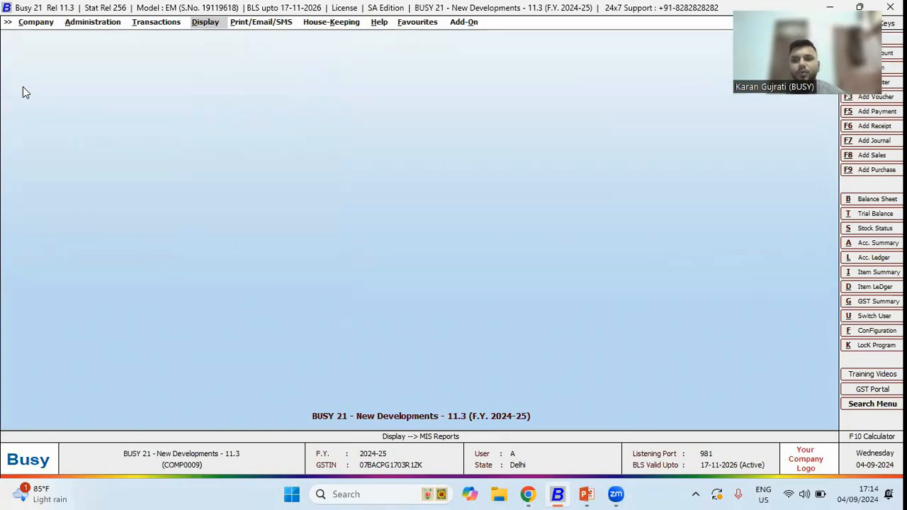
# - Switch to the PowerPoint slideshow, advance to the petty cash utility slide, and return to Busy
pyautogui.hotkey('alt', 'Tab')
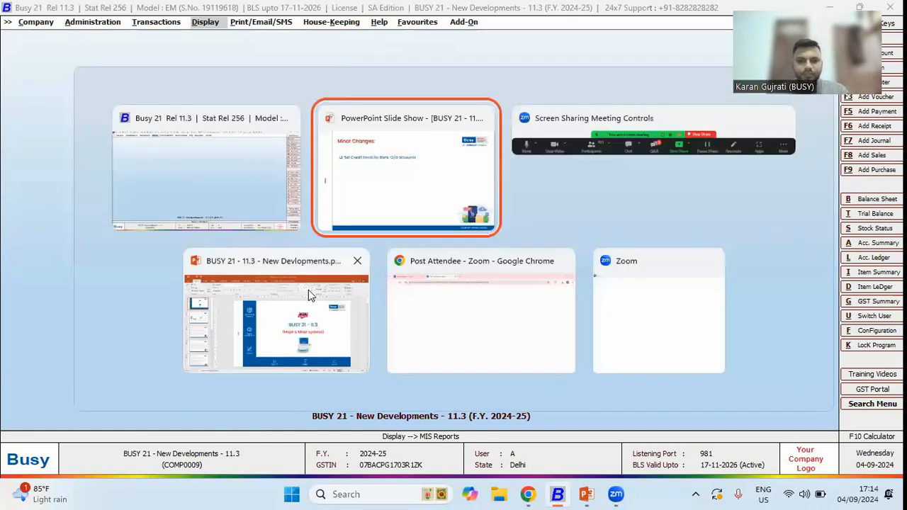
pyautogui.click(416, 161)
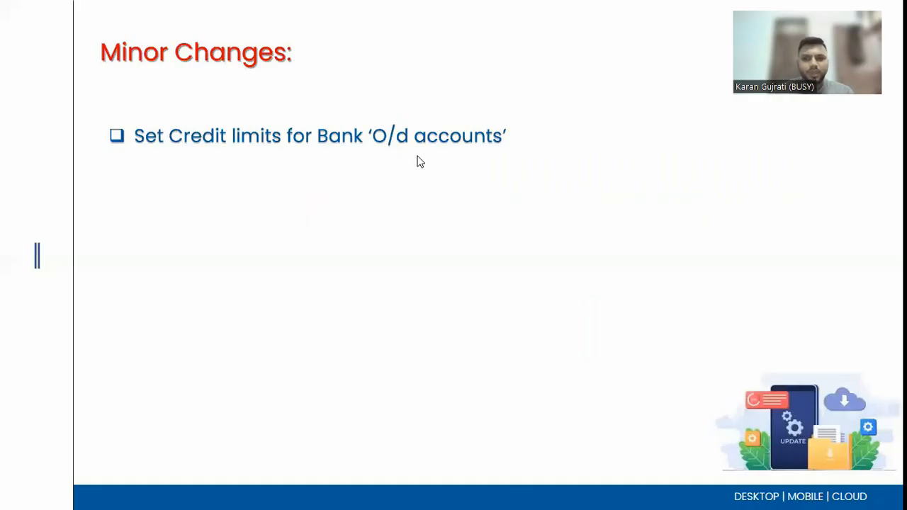
pyautogui.click(418, 156)
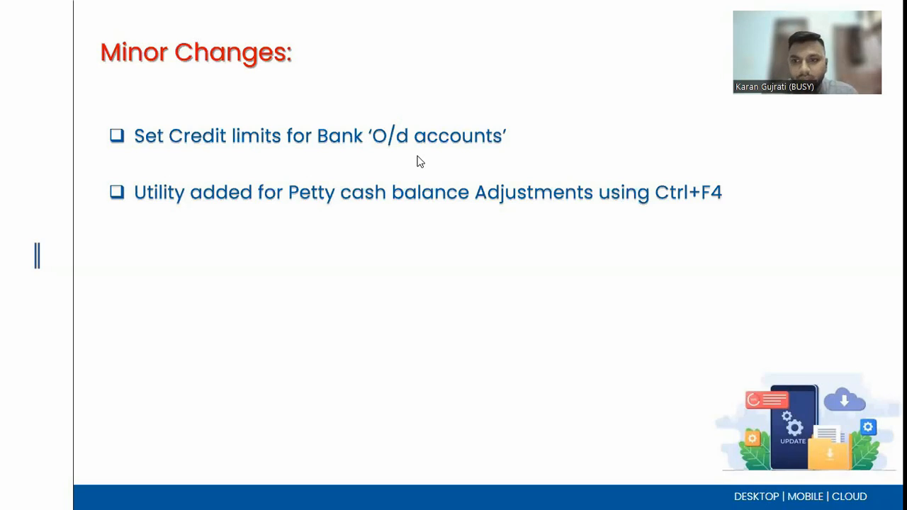
pyautogui.hotkey('alt', 'Tab')
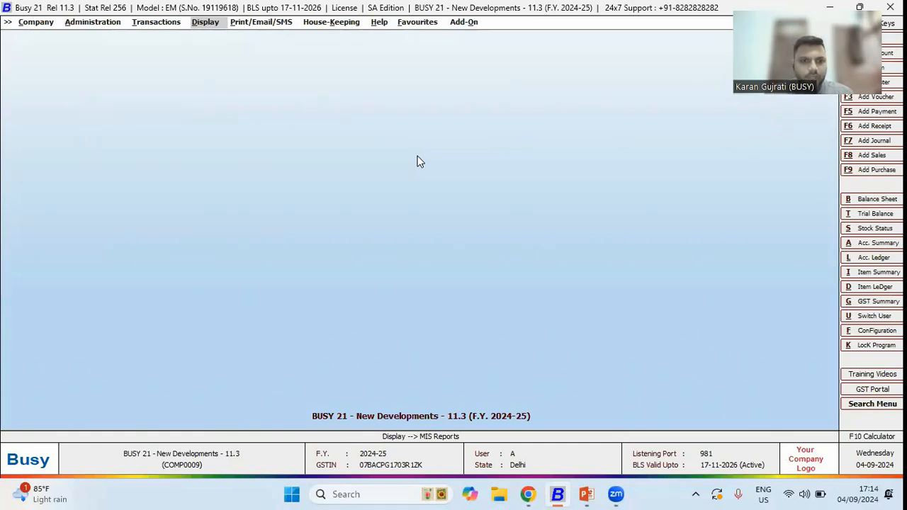
# - Open the Amount Receivable outstanding analysis report for all accounts
pyautogui.press('Return')
pyautogui.press('Up')
pyautogui.press('Up')
pyautogui.press('Up')
pyautogui.press('Up')
pyautogui.press('Up')
pyautogui.press('Up')
pyautogui.press('Up')
pyautogui.press('Up')
pyautogui.press('Up')
pyautogui.press('Up')
pyautogui.press('Up')
pyautogui.press('Return')
pyautogui.press('Return')
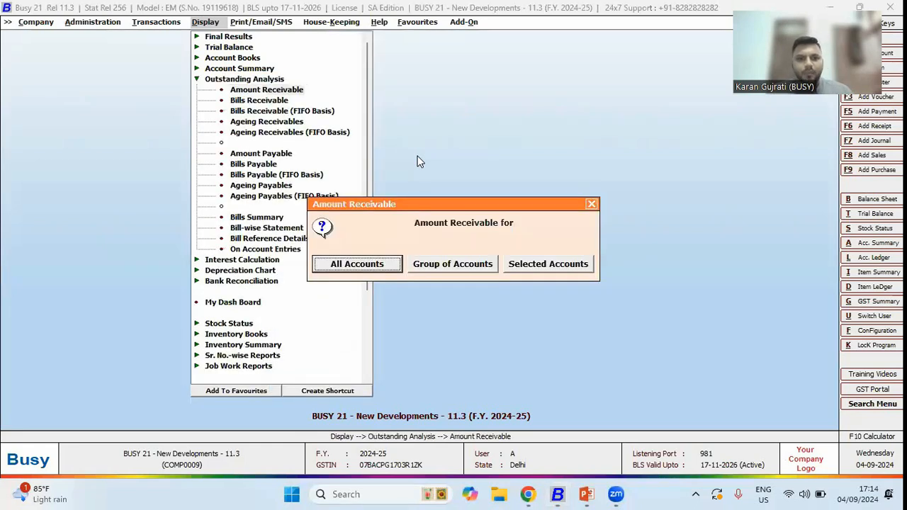
pyautogui.press('Escape')
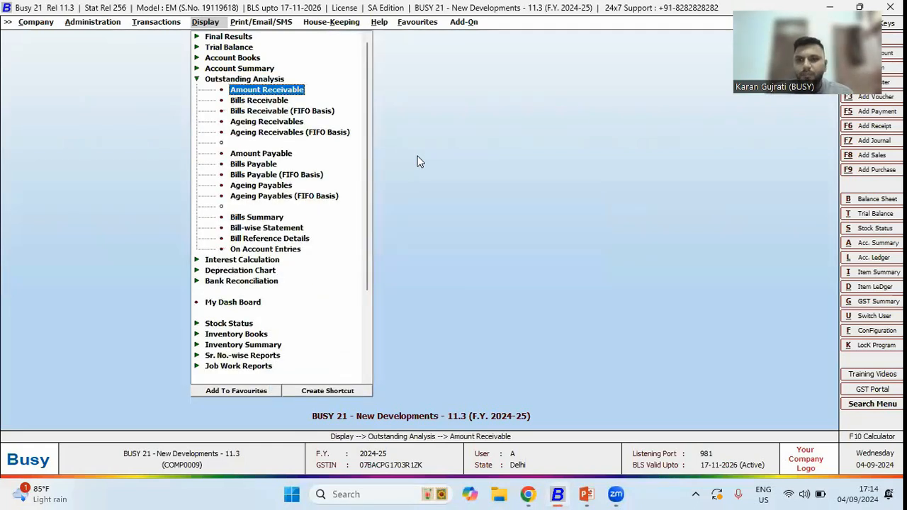
pyautogui.press('Down')
pyautogui.press('Up')
pyautogui.press('Return')
pyautogui.press('F2')
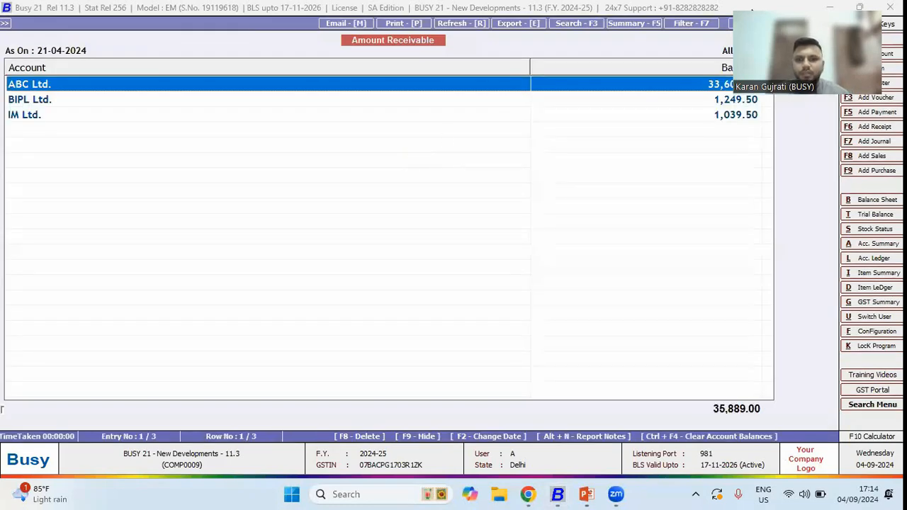
# - Select the BIPL Ltd. and IM Ltd. rows in the Amount Receivable report, then exit back to the menu
pyautogui.moveTo(753, 3); pyautogui.dragTo(818, 170)
pyautogui.moveTo(725, 104); pyautogui.dragTo(721, 121)
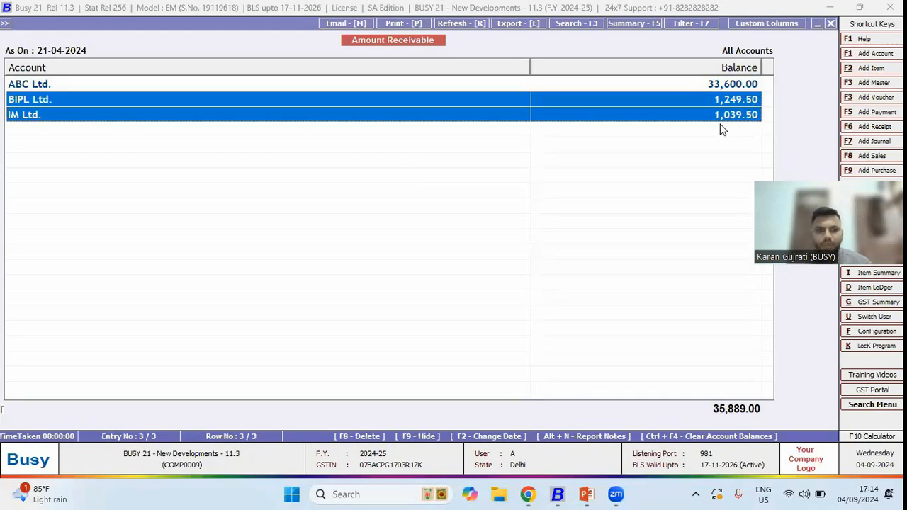
pyautogui.press('Escape')
pyautogui.press('Escape')
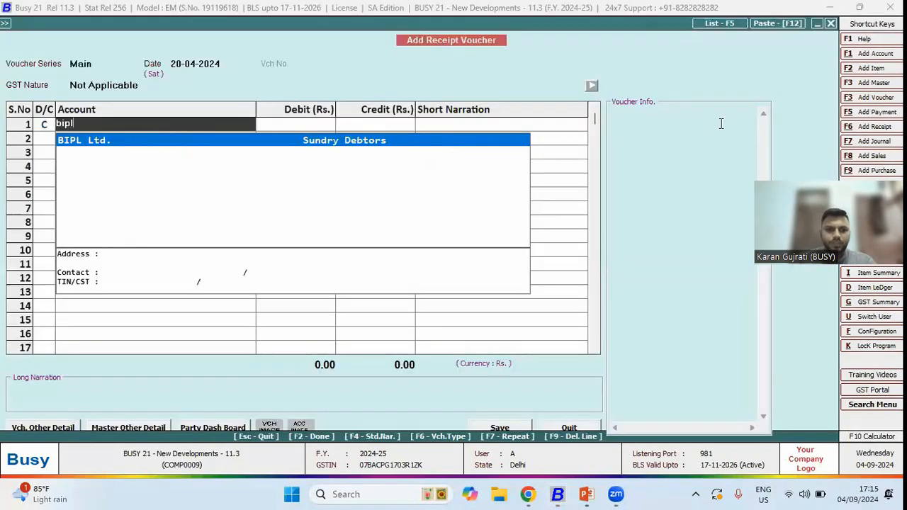
# - Start a receipt voucher crediting BIPL Ltd. with 1245
pyautogui.press('Return')
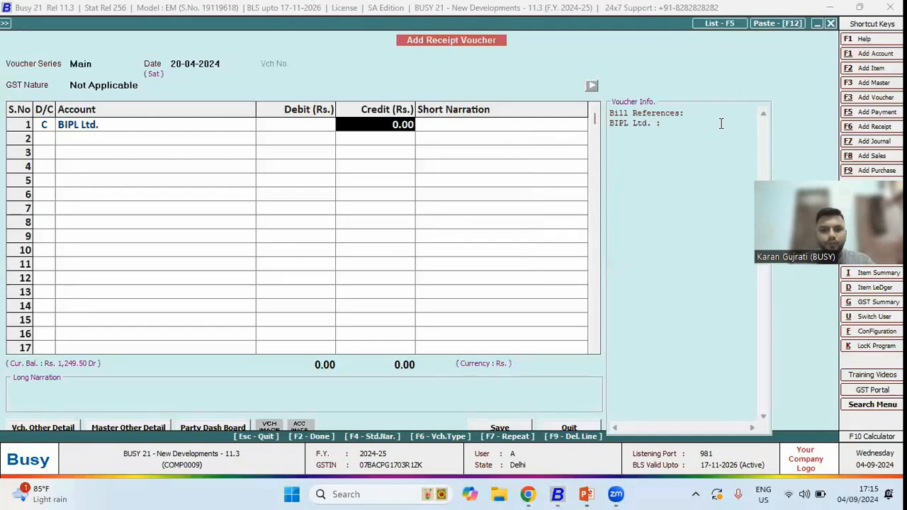
pyautogui.write('1245')
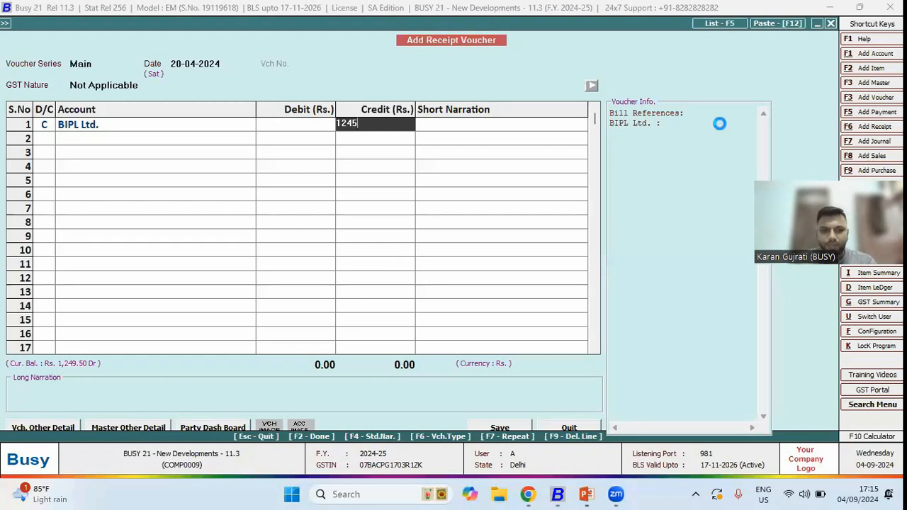
pyautogui.press('Return')
# - Add IM Ltd. as the second credit account and set the voucher date to 30-04-2024
pyautogui.press('Return')
pyautogui.press('Return')
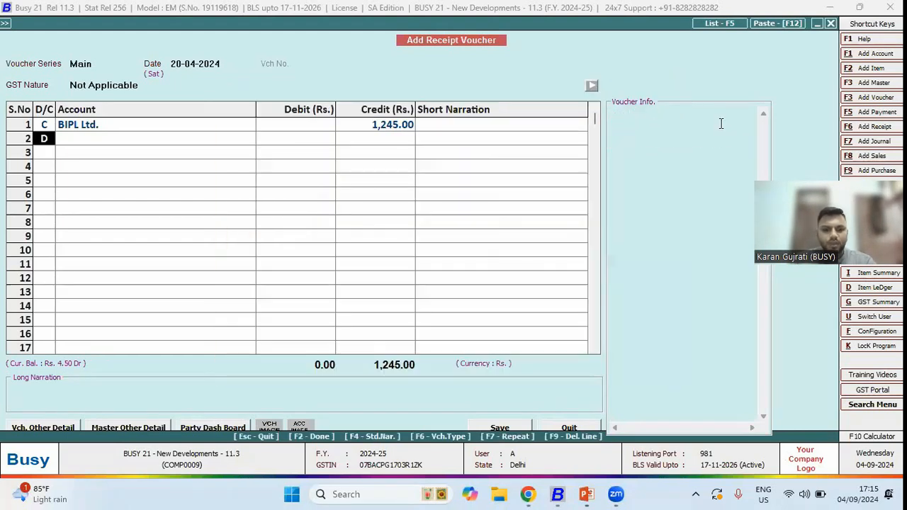
pyautogui.press('Return')
pyautogui.write('im')
pyautogui.press('Return')
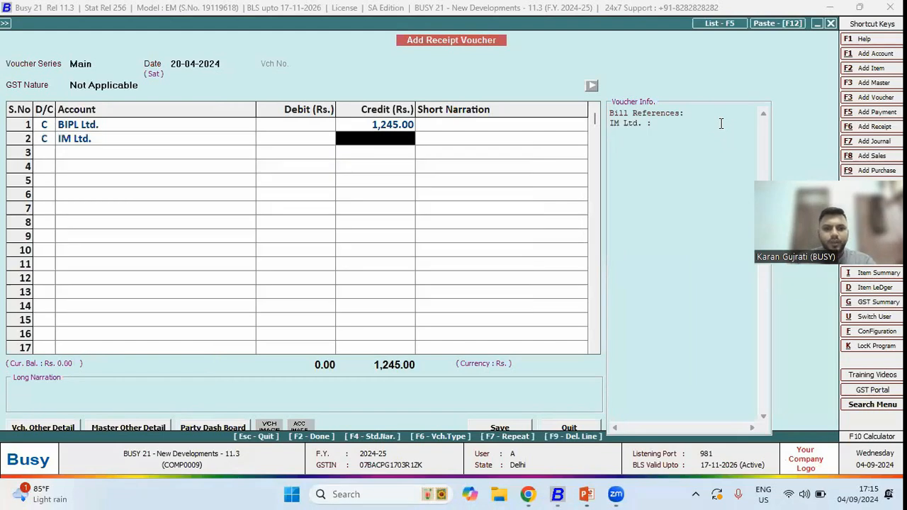
pyautogui.press('Escape')
pyautogui.write('30')
pyautogui.press('Return')
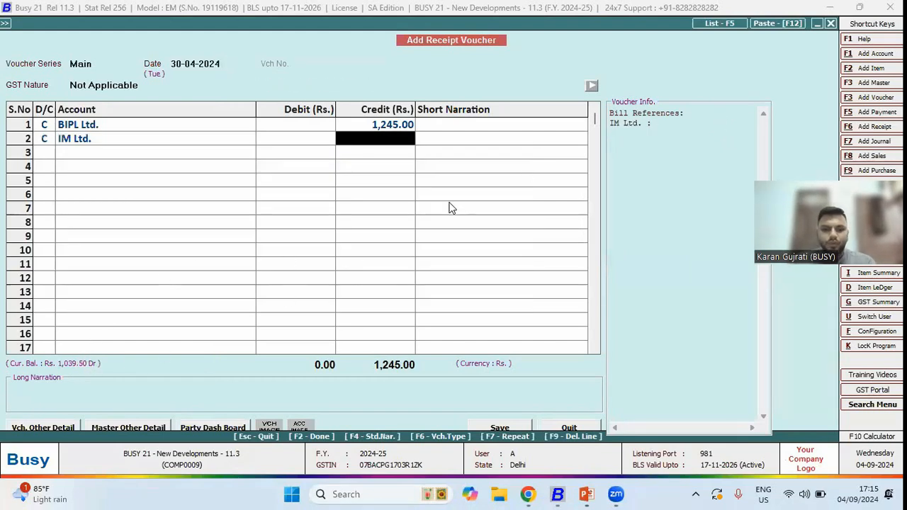
# - Credit IM Ltd. with 1030 against Cash and save the receipt voucher
pyautogui.write('1030')
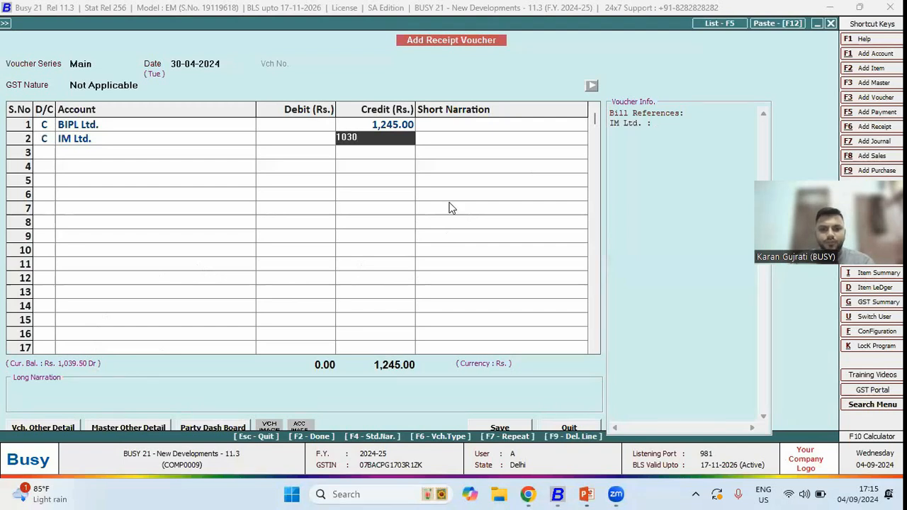
pyautogui.press('Return')
pyautogui.press('Return')
pyautogui.press('Return')
pyautogui.press('Return')
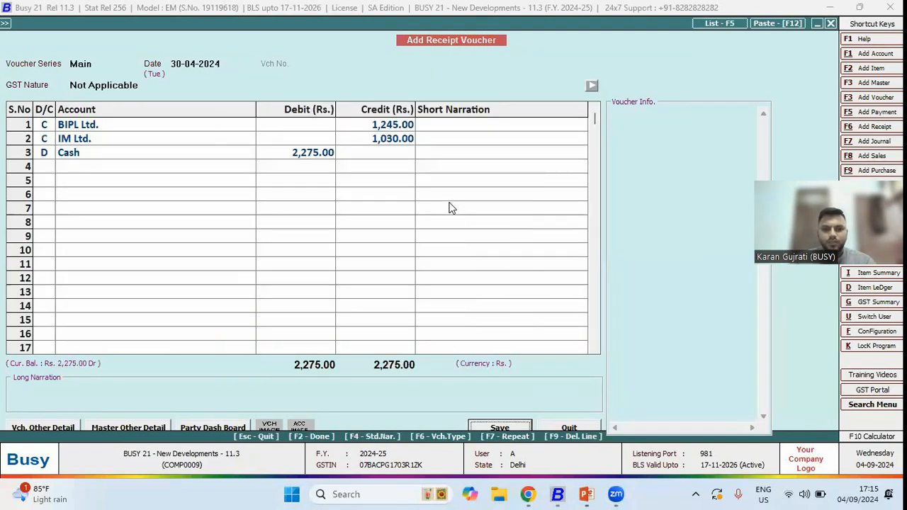
pyautogui.press('Return')
pyautogui.press('Return')
pyautogui.press('Return')
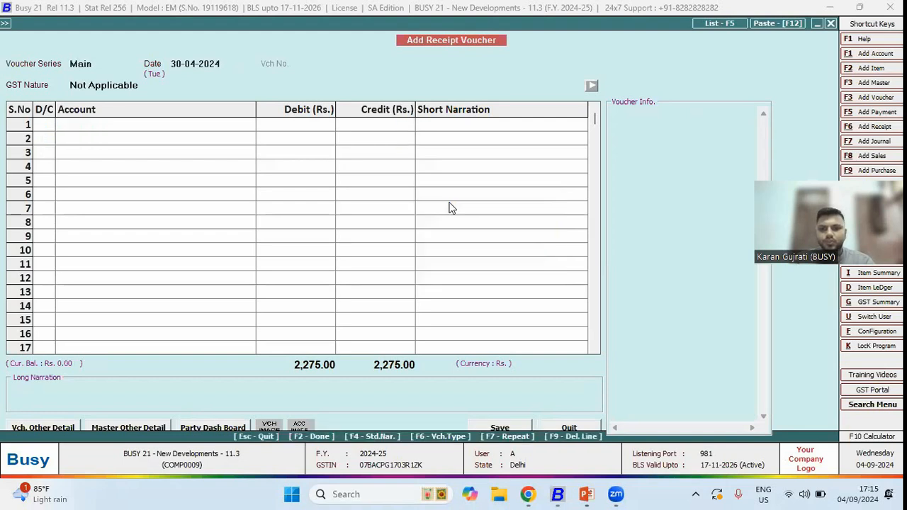
# - Reopen the Amount Receivable report as on 30-04-2024
pyautogui.press('Escape')
pyautogui.press('Right')
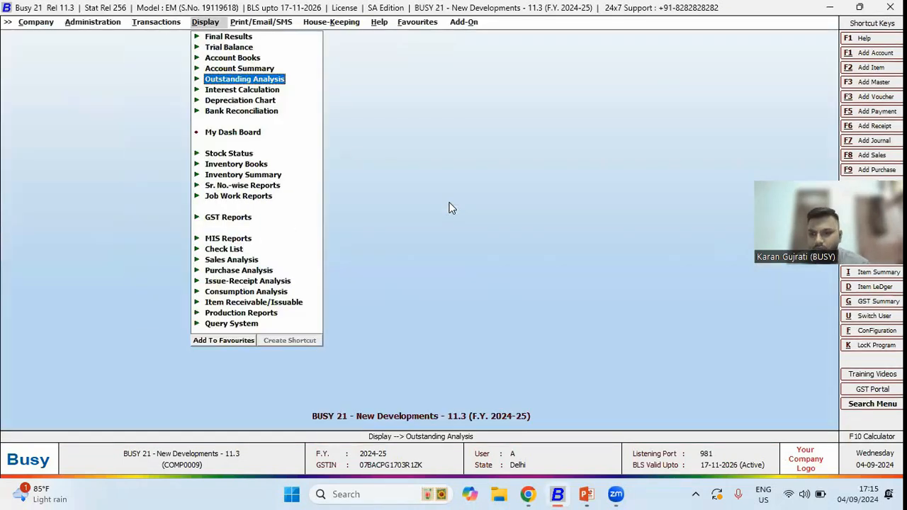
pyautogui.press('Return')
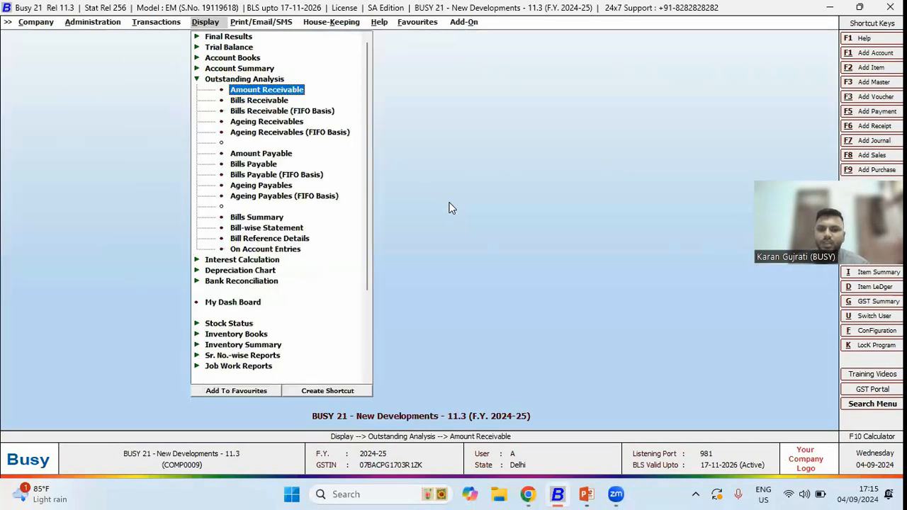
pyautogui.press('Return')
pyautogui.press('Return')
pyautogui.press('F2')
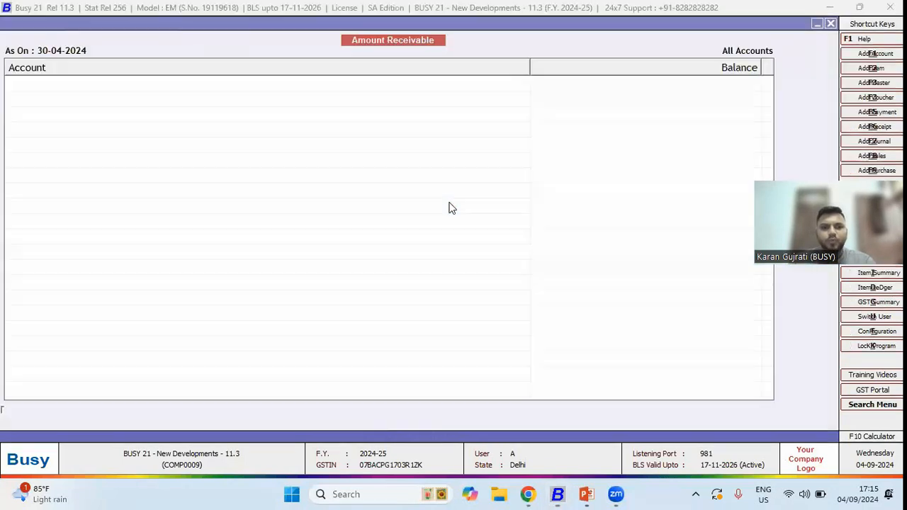
# - Select the small-balance rows and open Clear Account Balances with Short & Excess as the adjustment account
pyautogui.press('Down')
pyautogui.hotkey('shift', 'Down')
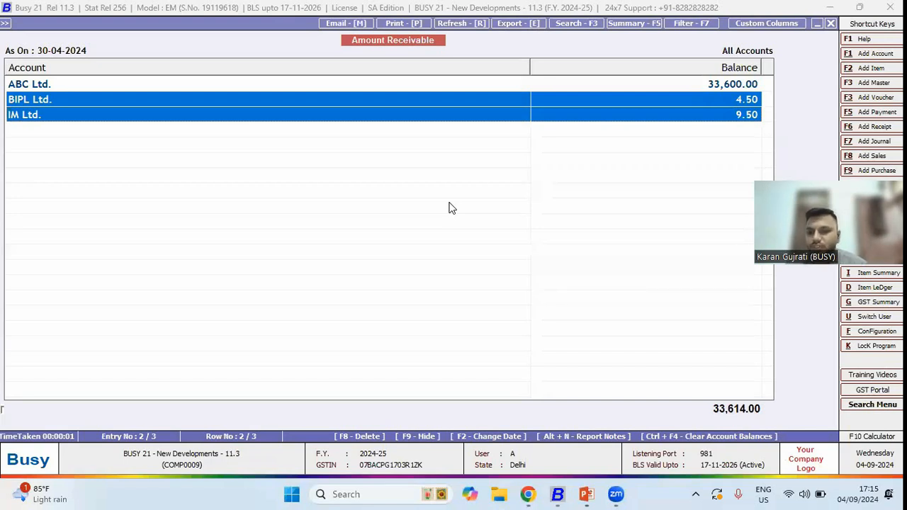
pyautogui.press('Down')
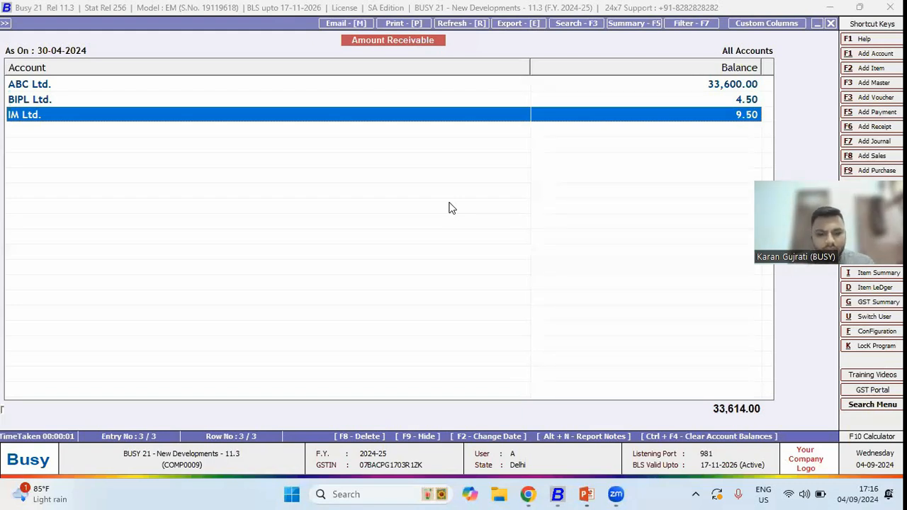
pyautogui.hotkey('ctrl', 'F4')
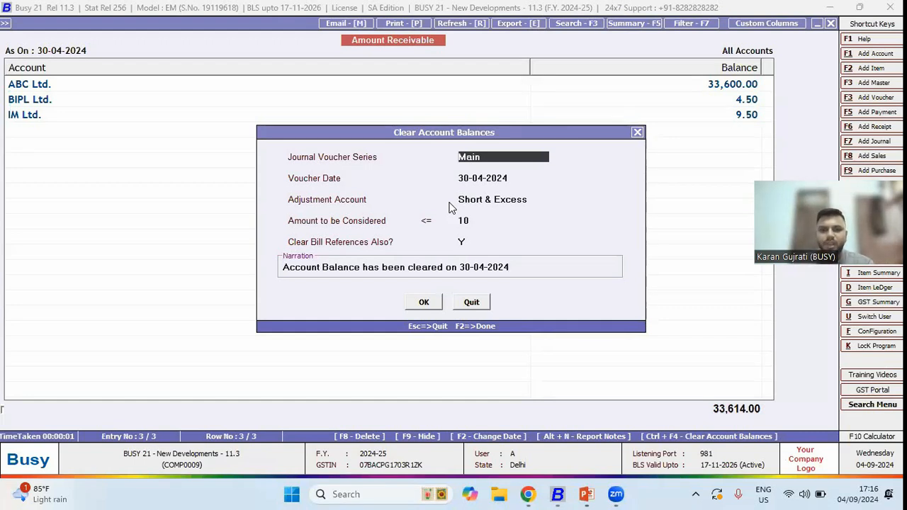
pyautogui.press('Return')
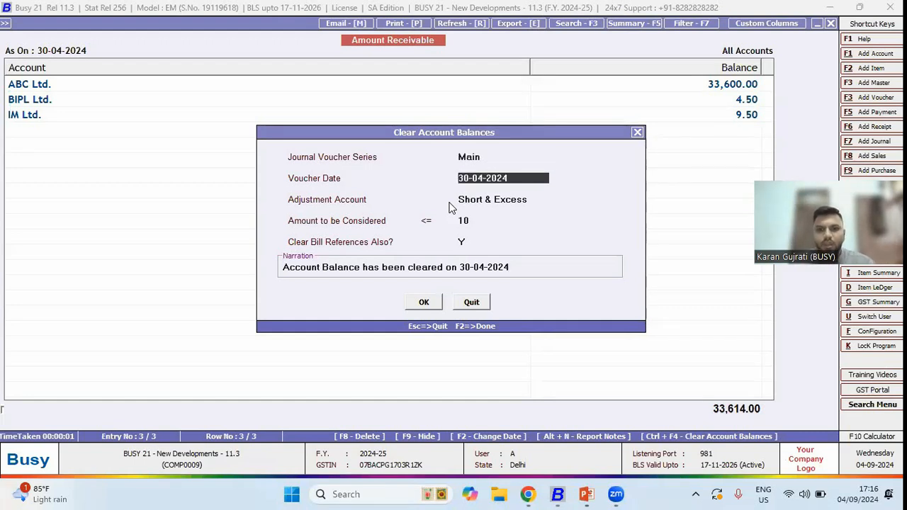
pyautogui.press('Return')
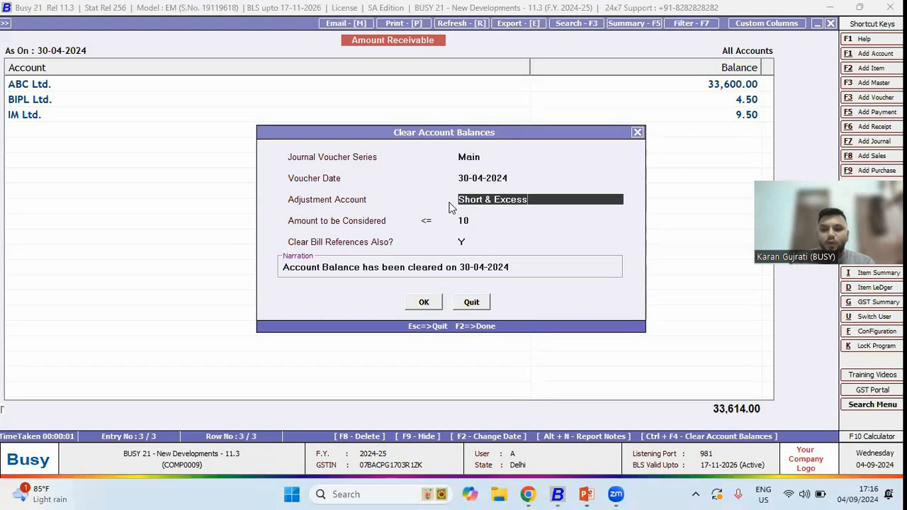
pyautogui.press('BackSpace')
pyautogui.press('BackSpace')
pyautogui.press('BackSpace')
pyautogui.press('BackSpace')
pyautogui.press('BackSpace')
pyautogui.press('BackSpace')
pyautogui.press('BackSpace')
pyautogui.press('BackSpace')
pyautogui.press('BackSpace')
pyautogui.press('BackSpace')
pyautogui.press('BackSpace')
pyautogui.press('BackSpace')
pyautogui.press('BackSpace')
pyautogui.press('BackSpace')
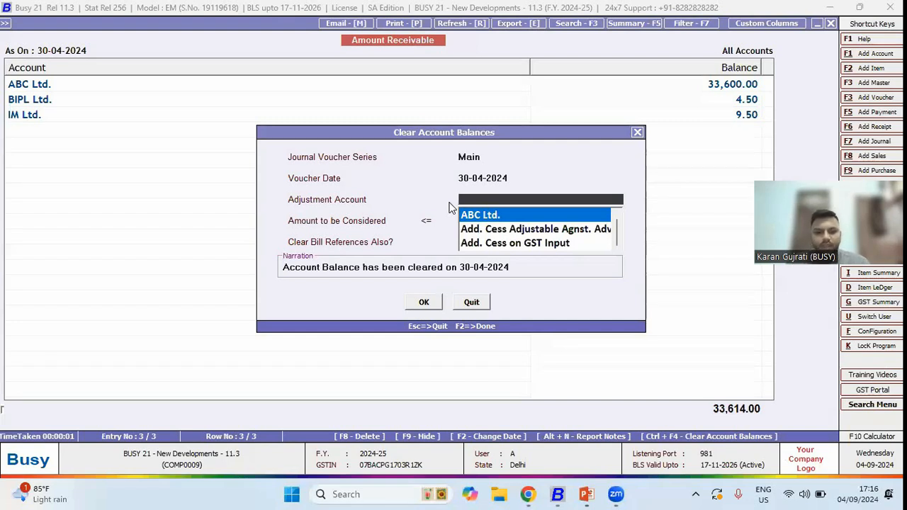
pyautogui.write('short')
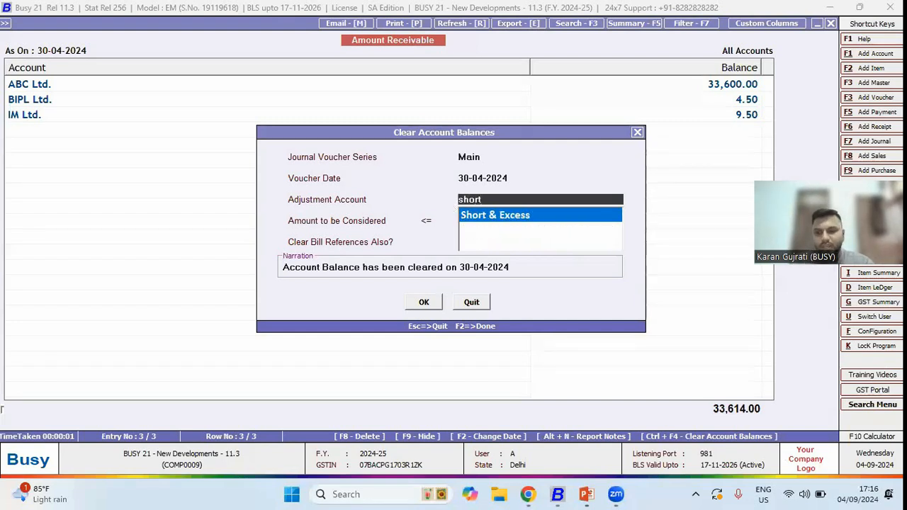
pyautogui.press('Return')
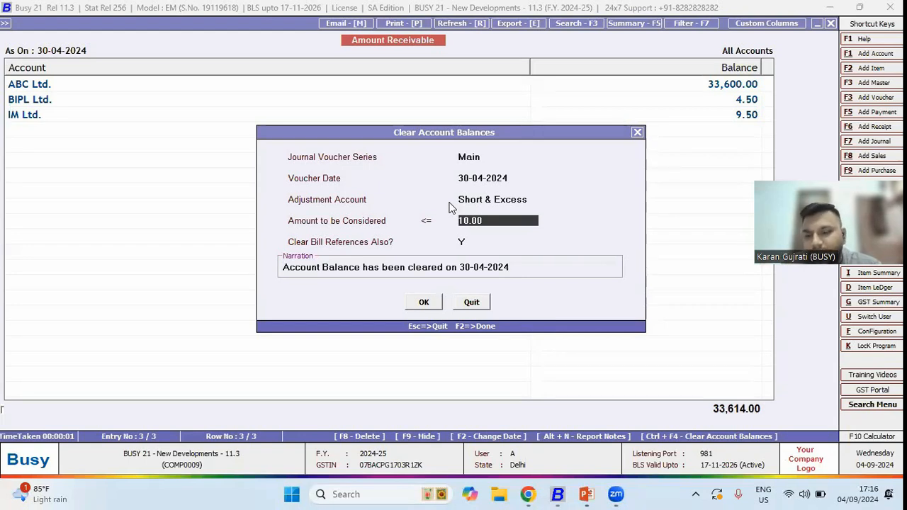
# - Set the amount to be considered to 10, keep clearing bill references, and generate the journal vouchers
pyautogui.write('10')
pyautogui.press('Return')
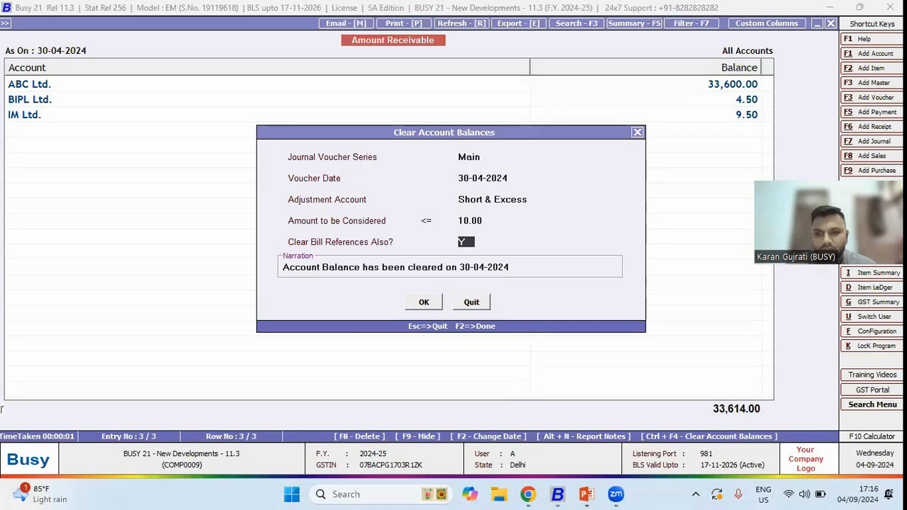
pyautogui.press('Return')
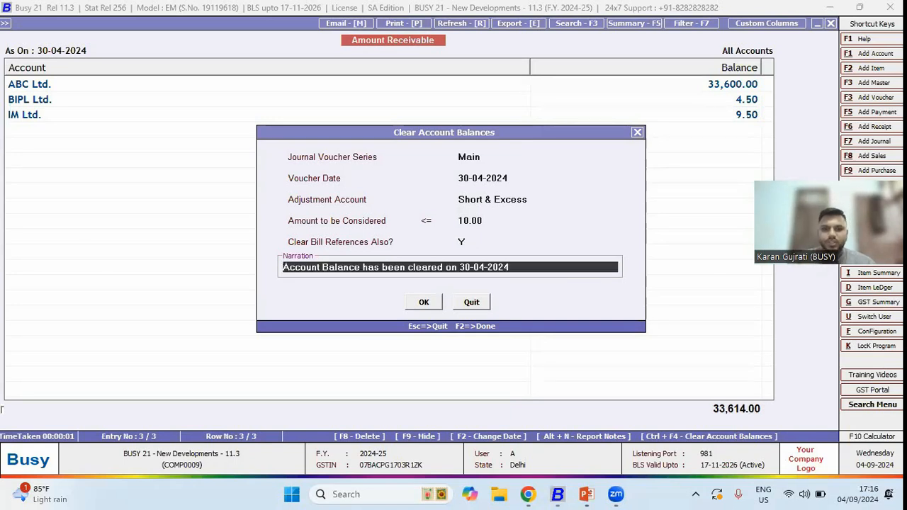
pyautogui.press('Return')
pyautogui.press('Return')
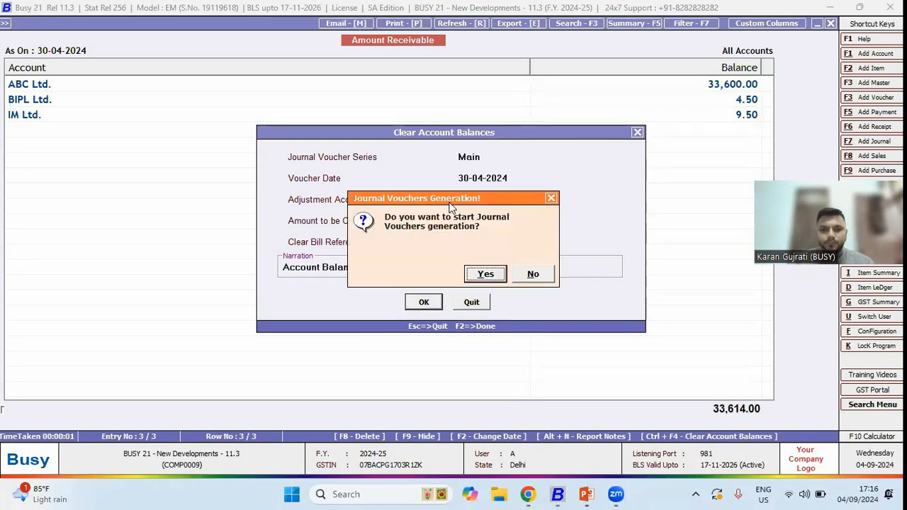
pyautogui.press('Return')
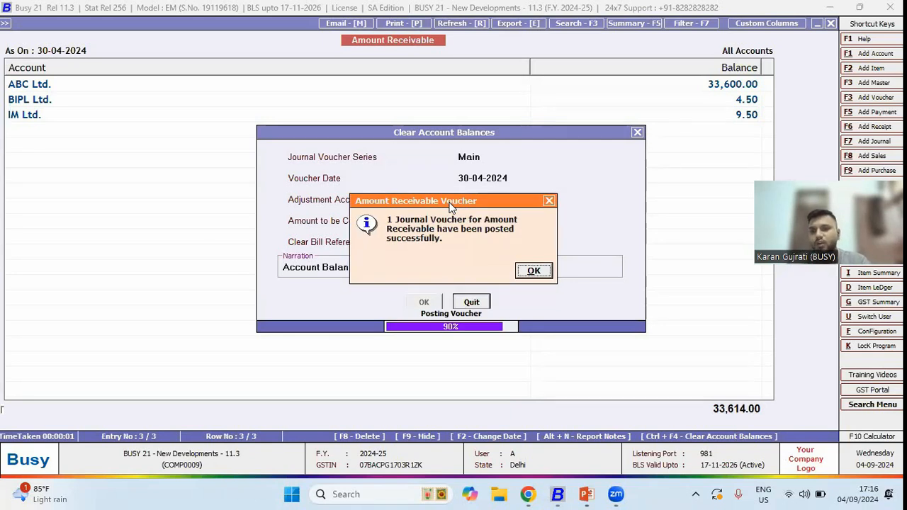
pyautogui.press('Return')
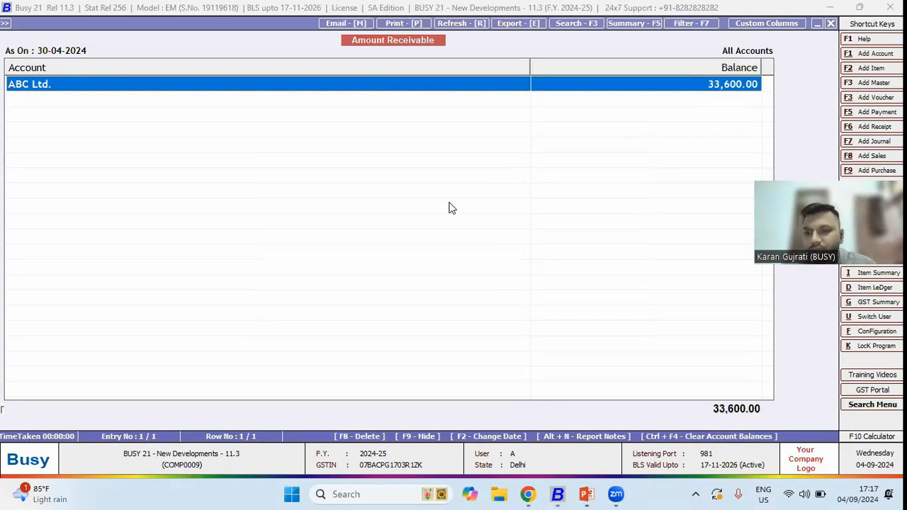
# - Open the account ledger for BIPL Ltd
pyautogui.press('Escape')
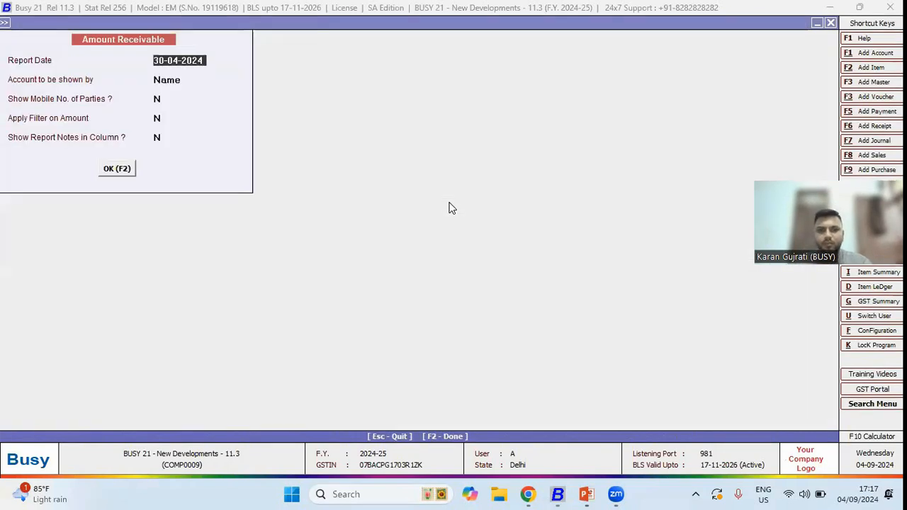
pyautogui.press('Escape')
pyautogui.press('Down')
pyautogui.press('Return')
pyautogui.write('bipl')
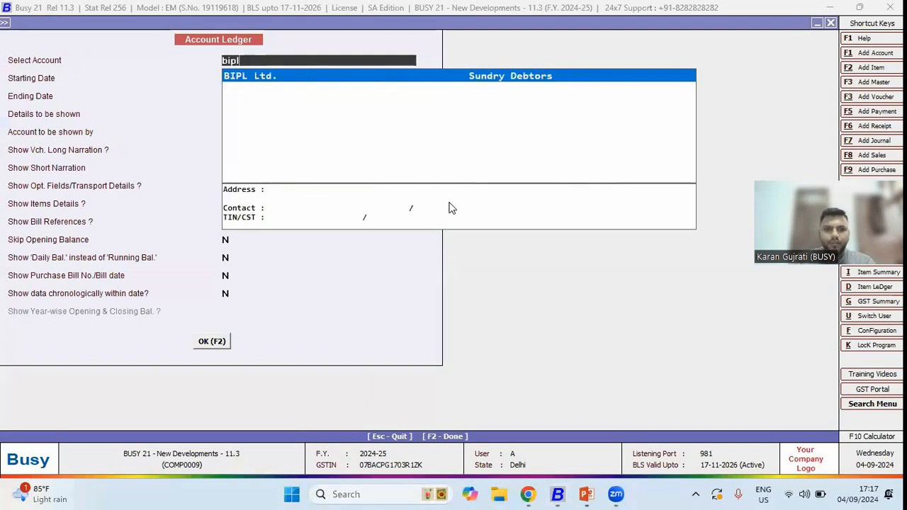
pyautogui.press('Return')
pyautogui.press('F2')
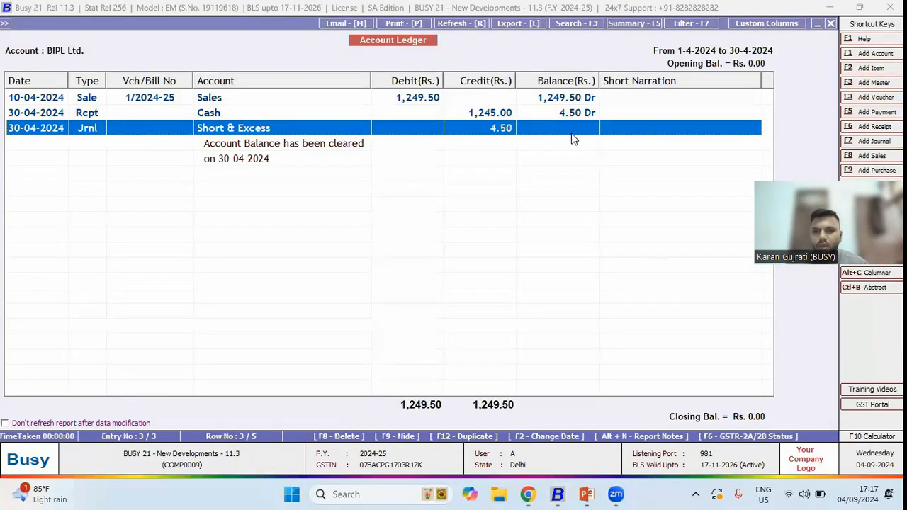
# - Open the Short & Excess journal voucher and inspect BIPL Ltd.'s bill-by-bill adjustment, then exit the voucher and ledger
pyautogui.doubleClick(508, 130)
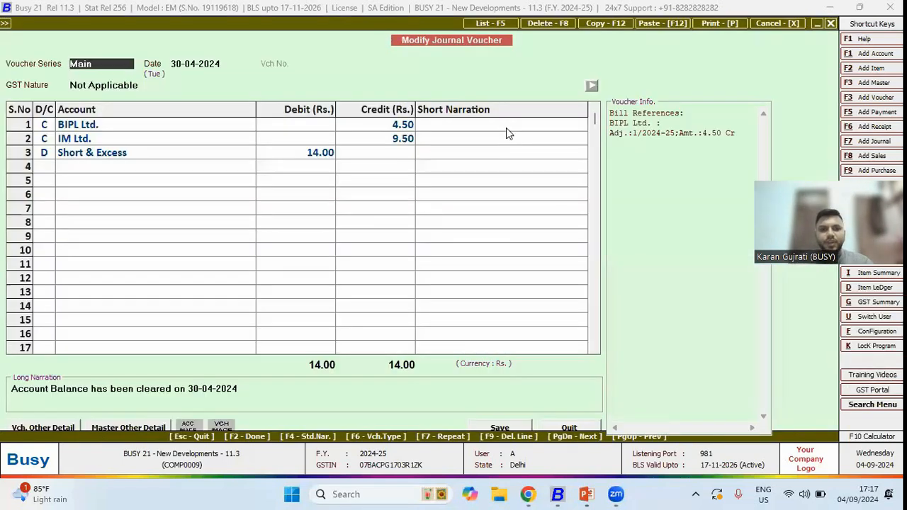
pyautogui.press('Escape')
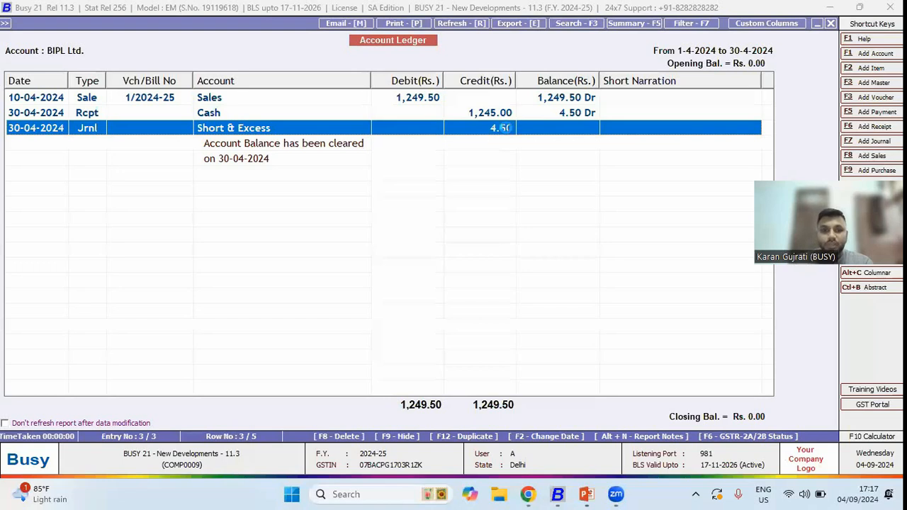
pyautogui.doubleClick(505, 127)
pyautogui.click(192, 125)
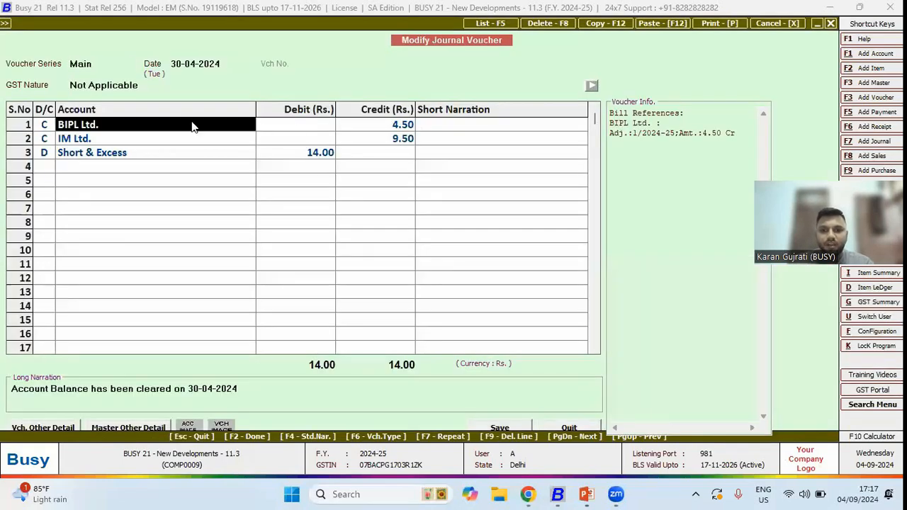
pyautogui.press('Return')
pyautogui.press('Return')
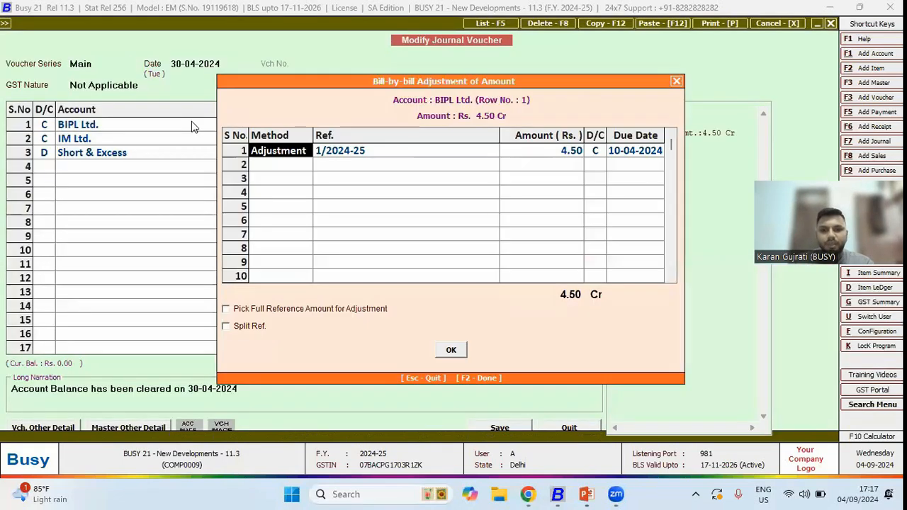
pyautogui.press('Escape')
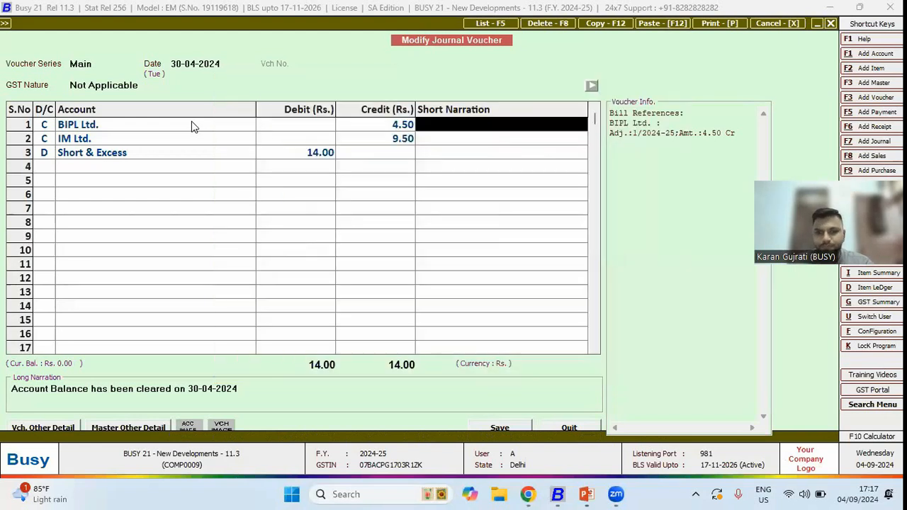
pyautogui.press('Escape')
pyautogui.press('Return')
pyautogui.press('Escape')
pyautogui.press('Escape')
# - Leave the voucher and open the Bills Receivable report for all accounts
pyautogui.press('Down')
pyautogui.press('Down')
pyautogui.press('Return')
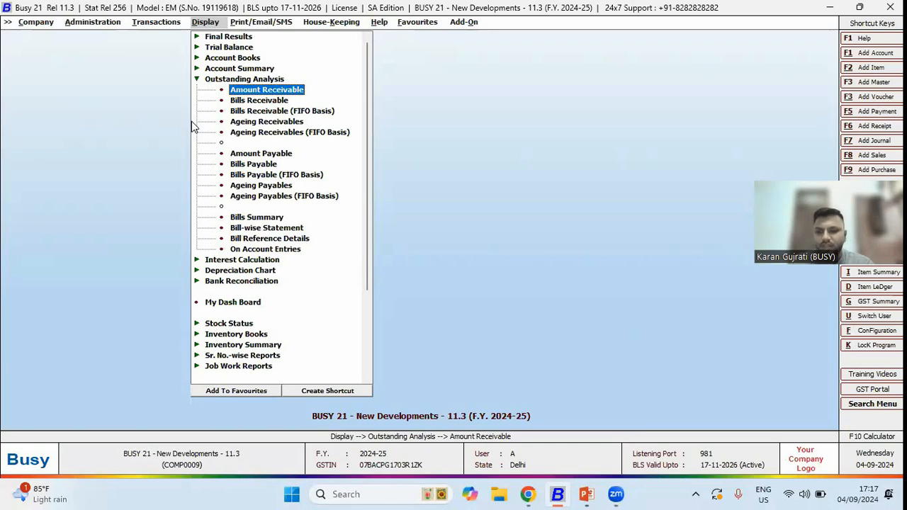
pyautogui.press('Down')
pyautogui.press('Return')
pyautogui.press('Right')
pyautogui.press('Right')
pyautogui.press('Return')
# - Turn on Show Bills Adjustments Details and generate the Bills Receivable report
pyautogui.press('Return')
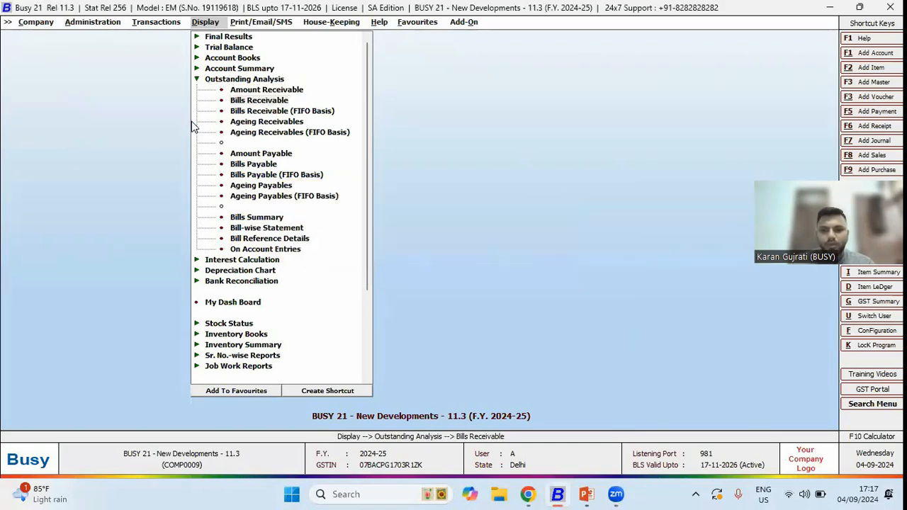
pyautogui.press('Return')
pyautogui.press('Return')
pyautogui.press('Return')
pyautogui.press('Return')
pyautogui.press('Return')
pyautogui.press('Return')
pyautogui.press('Return')
pyautogui.press('Return')
pyautogui.press('y')
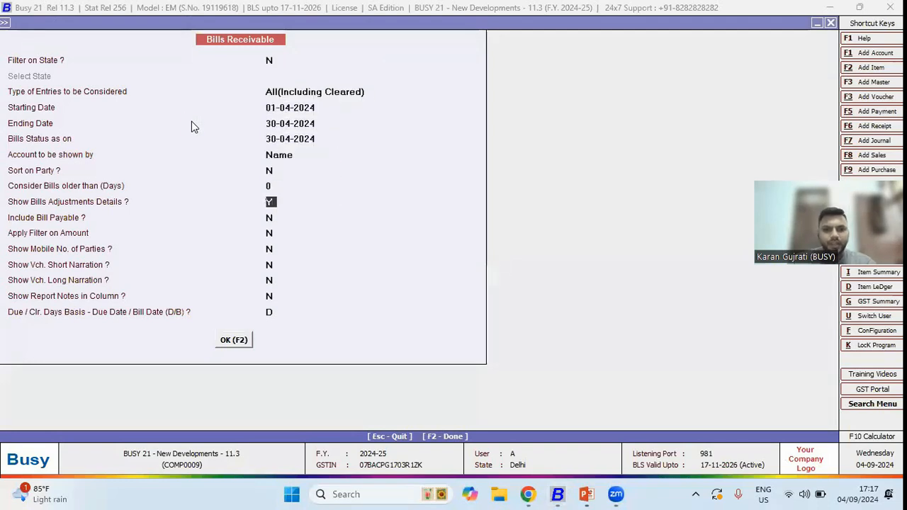
pyautogui.press('F2')
# - Inspect the journal adjustment rows in the Bills Receivable report, select all rows, and close the report
pyautogui.press('Right')
pyautogui.press('Right')
pyautogui.press('Right')
pyautogui.press('Right')
pyautogui.press('Right')
pyautogui.press('Right')
pyautogui.press('Right')
pyautogui.press('Right')
pyautogui.press('Right')
pyautogui.press('Right')
pyautogui.press('Right')
pyautogui.press('Right')
pyautogui.press('Right')
pyautogui.press('Right')
pyautogui.press('Right')
pyautogui.press('Right')
pyautogui.press('Right')
pyautogui.press('Right')
pyautogui.press('Right')
pyautogui.press('Right')
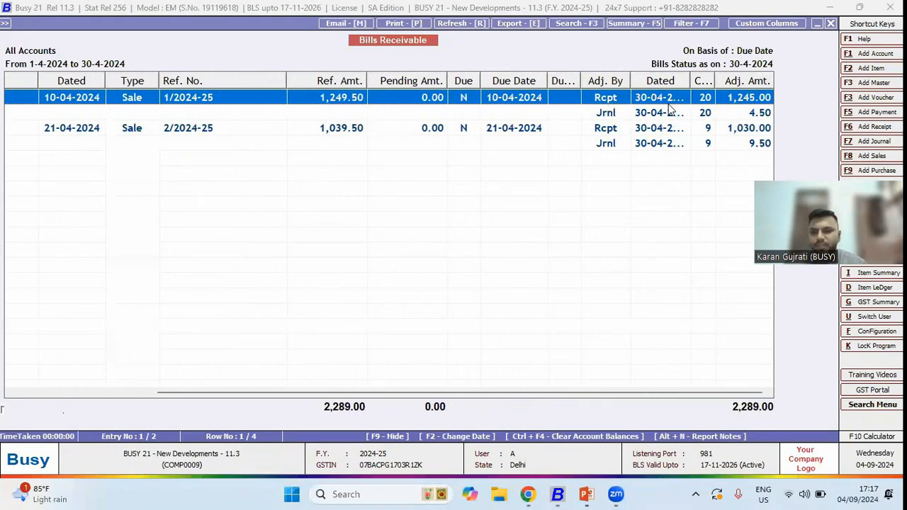
pyautogui.click(625, 115)
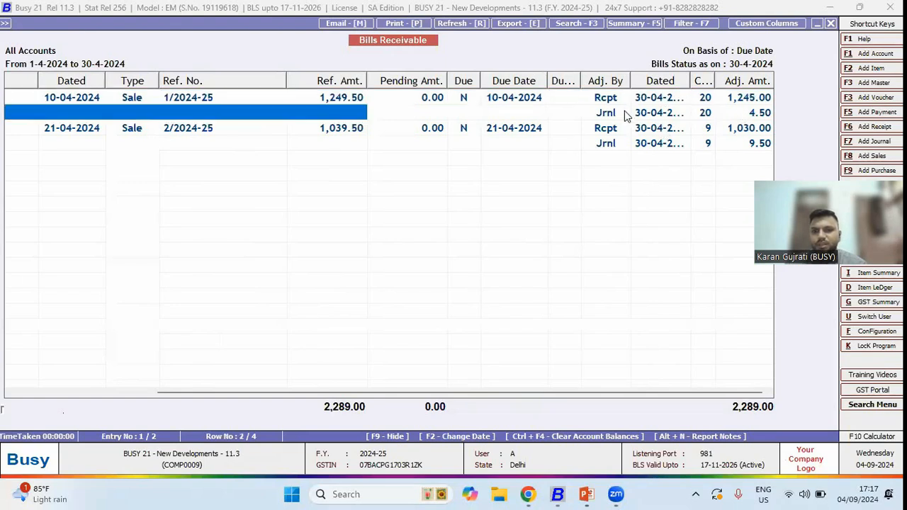
pyautogui.press('Down')
pyautogui.press('Down')
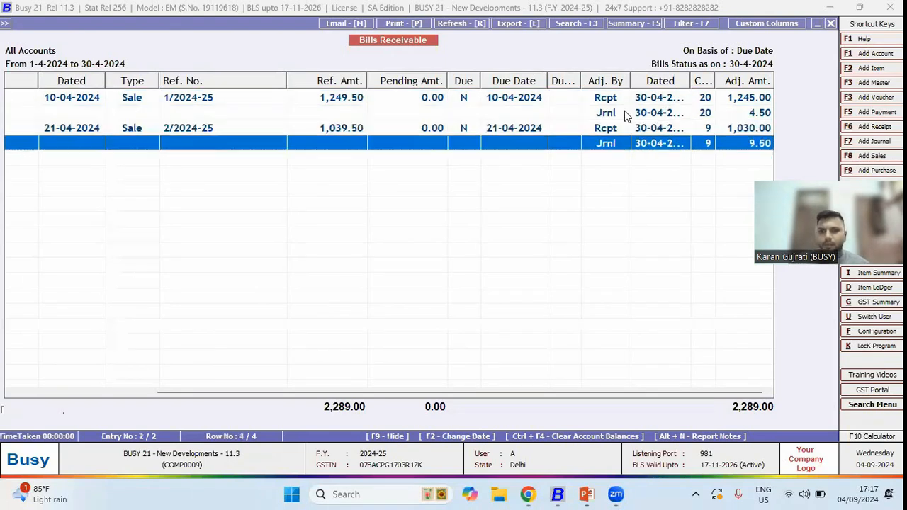
pyautogui.hotkey('ctrl', 'a')
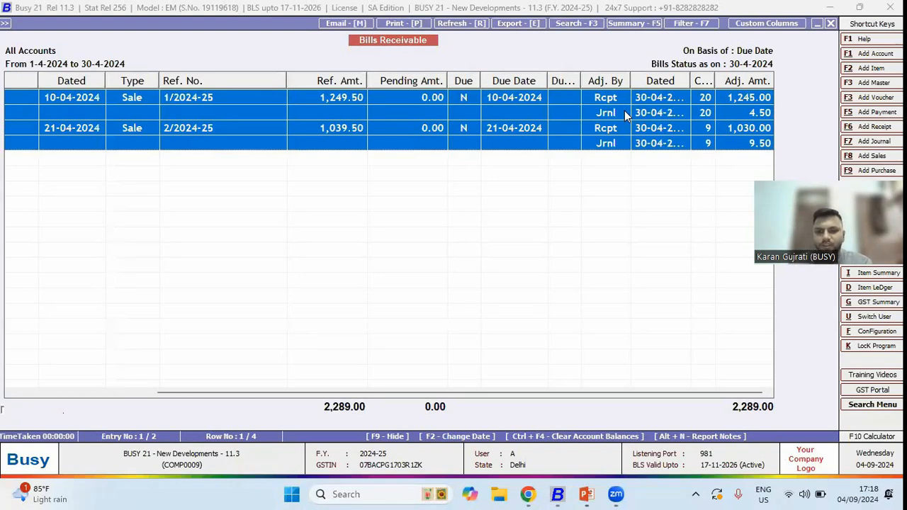
pyautogui.press('Escape')
pyautogui.press('Escape')
pyautogui.press('Escape')
pyautogui.press('Escape')
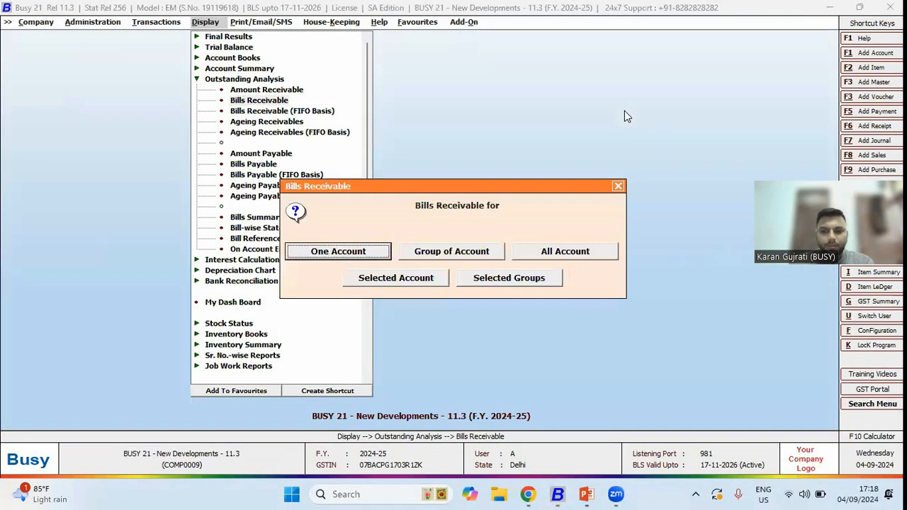
pyautogui.press('Escape')
pyautogui.press('Escape')
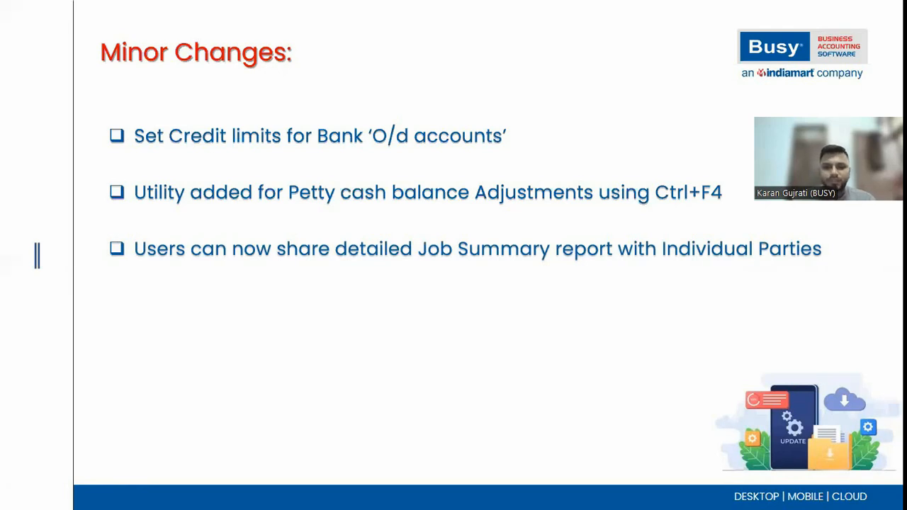
# - Switch back to Busy and open the Out-Side Job Work Job Summary report
pyautogui.hotkey('alt', 'Tab')
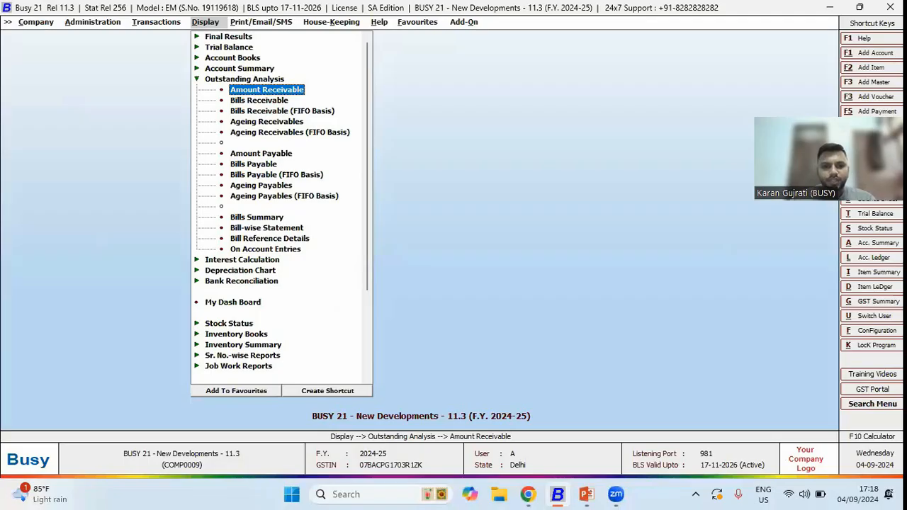
pyautogui.press('Escape')
pyautogui.press('Down')
pyautogui.press('Down')
pyautogui.press('Down')
pyautogui.press('Down')
pyautogui.press('Down')
pyautogui.press('Down')
pyautogui.press('Down')
pyautogui.press('Down')
pyautogui.press('Down')
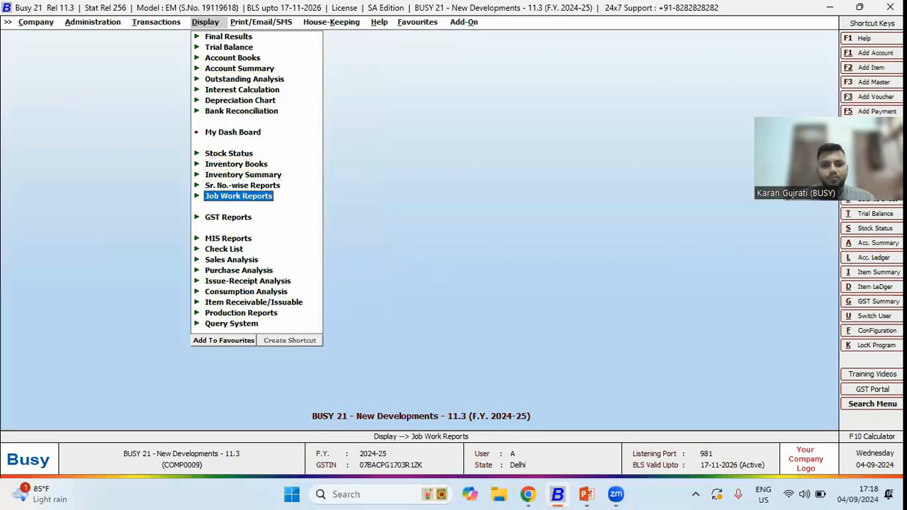
pyautogui.press('Return')
pyautogui.press('Return')
pyautogui.press('Down')
pyautogui.press('Down')
pyautogui.press('Return')
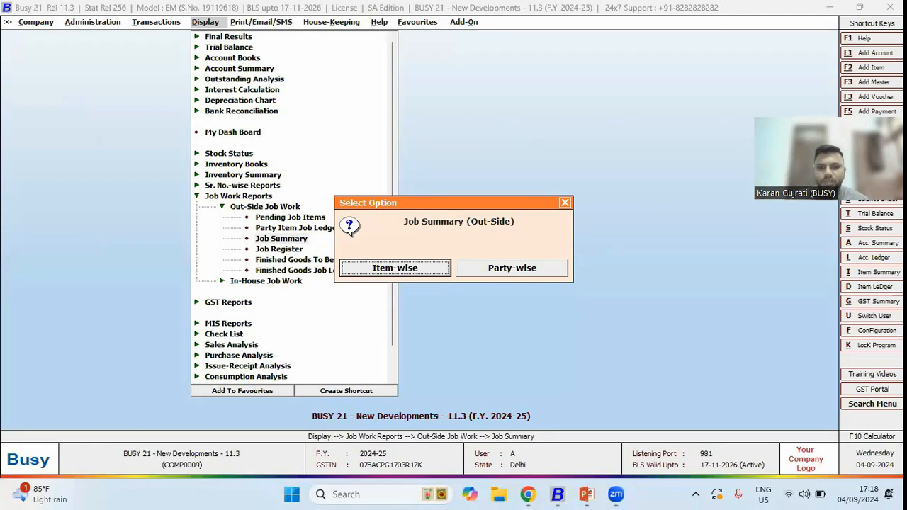
# - Generate the party-wise Out-Side Job Summary for all accounts, review it, and close it
pyautogui.press('Right')
pyautogui.press('Return')
pyautogui.press('Right')
pyautogui.press('Right')
pyautogui.press('Return')
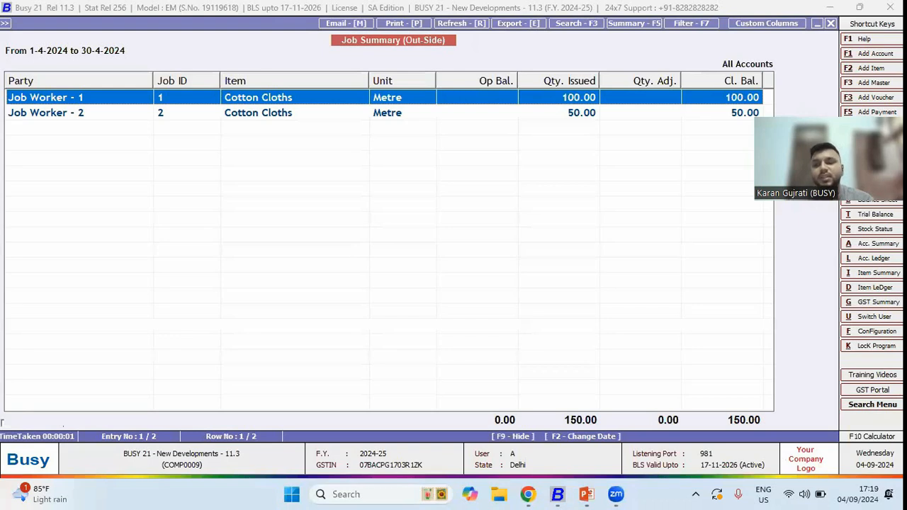
pyautogui.press('Escape')
pyautogui.press('Escape')
pyautogui.press('Escape')
pyautogui.press('Escape')
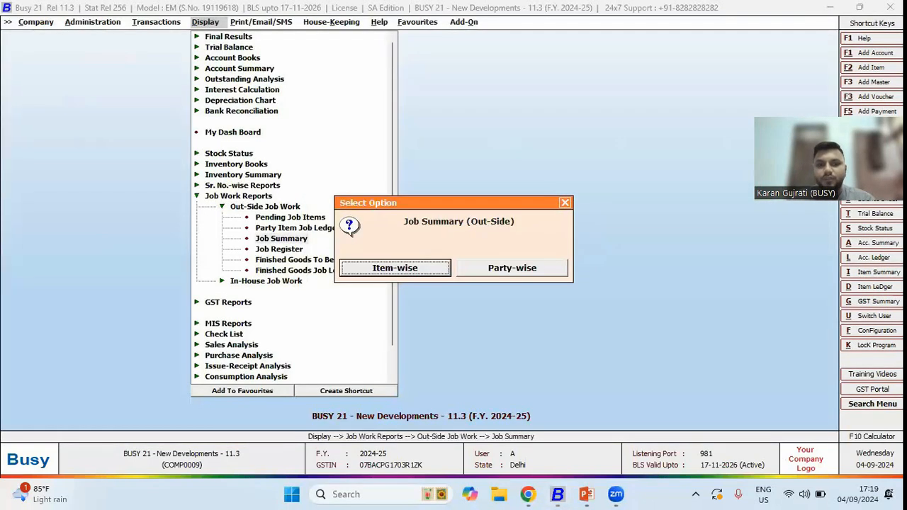
pyautogui.press('Escape')
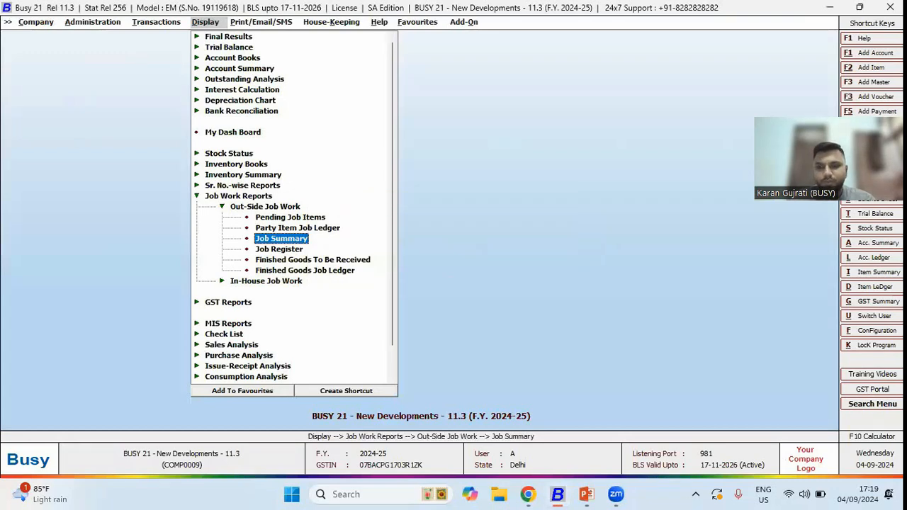
# - Browse to the printable Out-Side Job Work Summary report
pyautogui.press('Right')
pyautogui.press('Down')
pyautogui.press('Down')
pyautogui.press('Down')
pyautogui.press('Down')
pyautogui.press('Down')
pyautogui.press('Down')
pyautogui.press('Down')
pyautogui.press('Down')
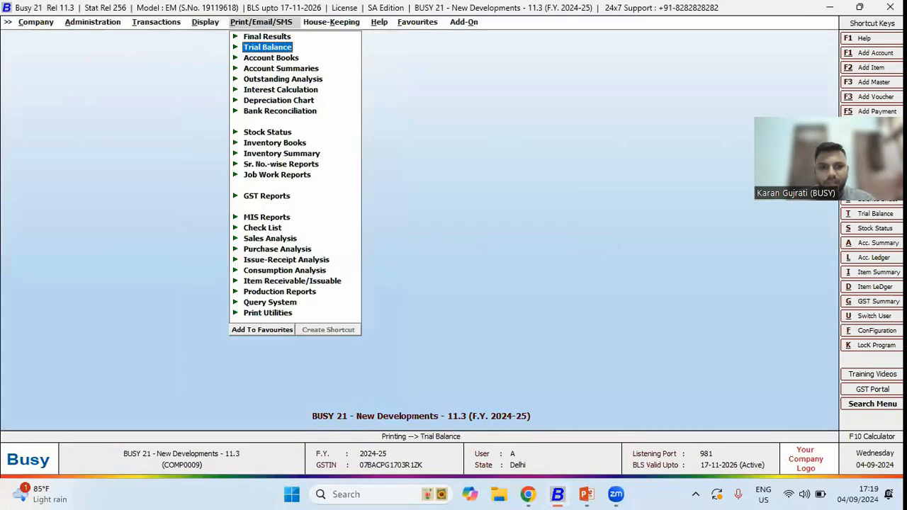
pyautogui.press('Down')
pyautogui.press('Down')
pyautogui.press('Down')
pyautogui.press('Down')
pyautogui.press('Right')
pyautogui.press('Down')
pyautogui.press('Down')
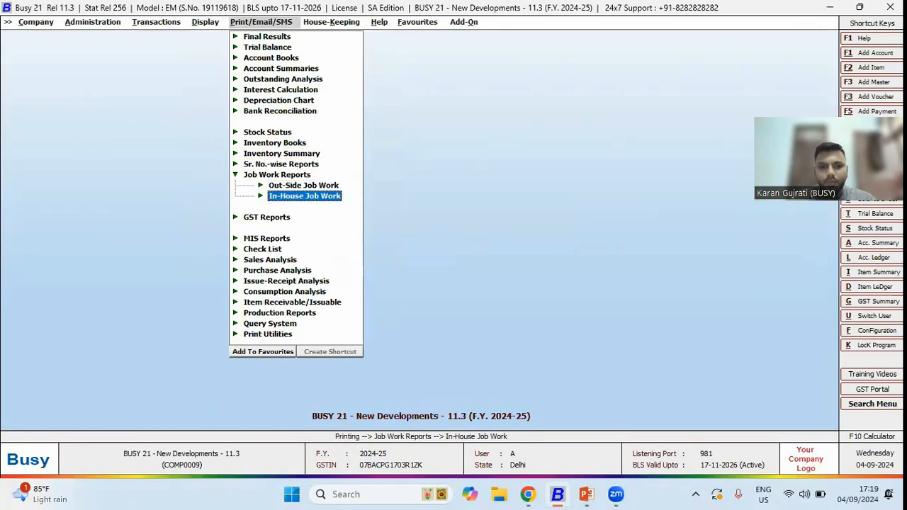
pyautogui.press('Up')
pyautogui.press('Right')
pyautogui.press('Down')
pyautogui.press('Down')
pyautogui.press('Down')
pyautogui.press('Down')
pyautogui.press('Up')
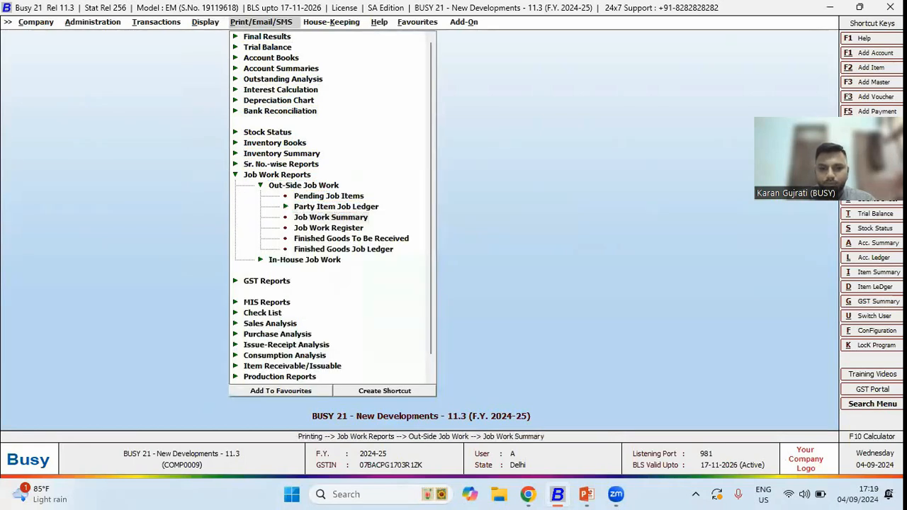
# - Open the party-wise Job Work Summary print setup with Print Partywise Details set to Y
pyautogui.press('Return')
pyautogui.press('Return')
pyautogui.press('Right')
pyautogui.press('Return')
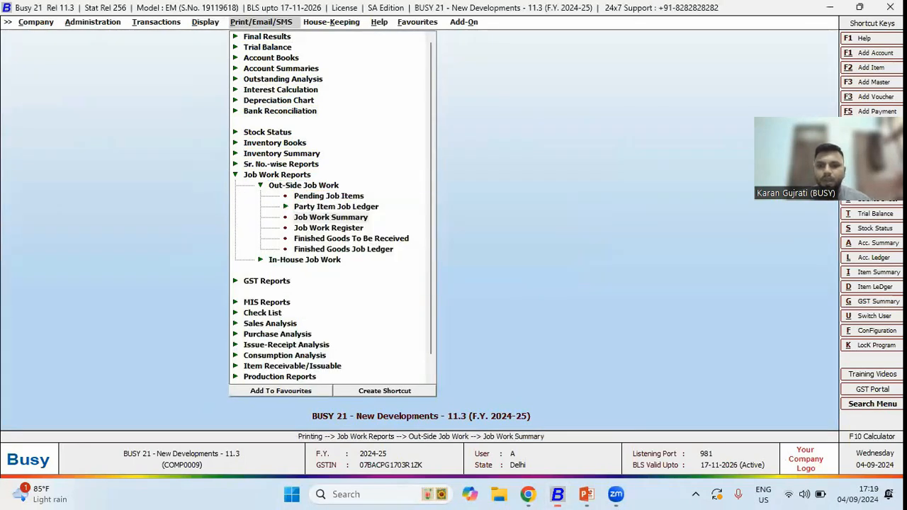
pyautogui.press('n')
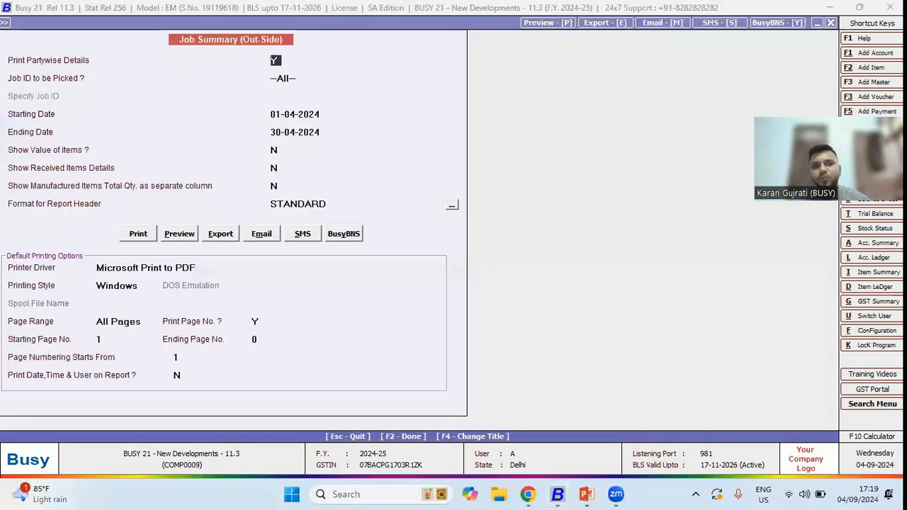
pyautogui.press('y')
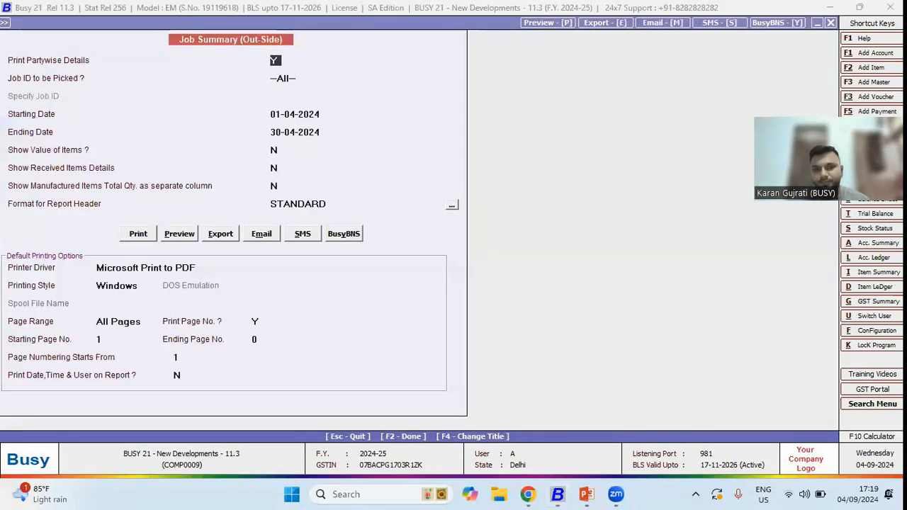
# - Accept the remaining print options and preview the party-wise Job Summary
pyautogui.press('Return')
pyautogui.press('Return')
pyautogui.press('Return')
pyautogui.hotkey('alt', 'p')
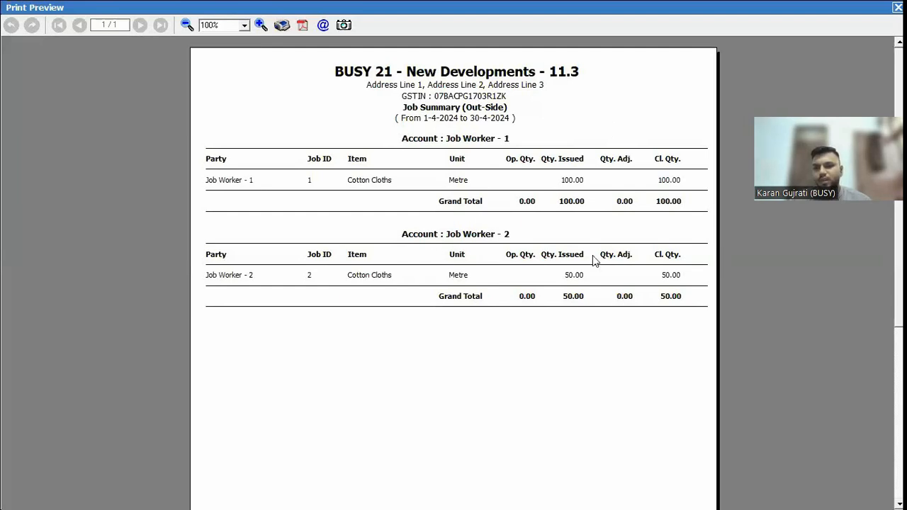
# - Close the preview, open the party-wise email options for the report, quit them, and preview again
pyautogui.press('Escape')
pyautogui.click(260, 234)
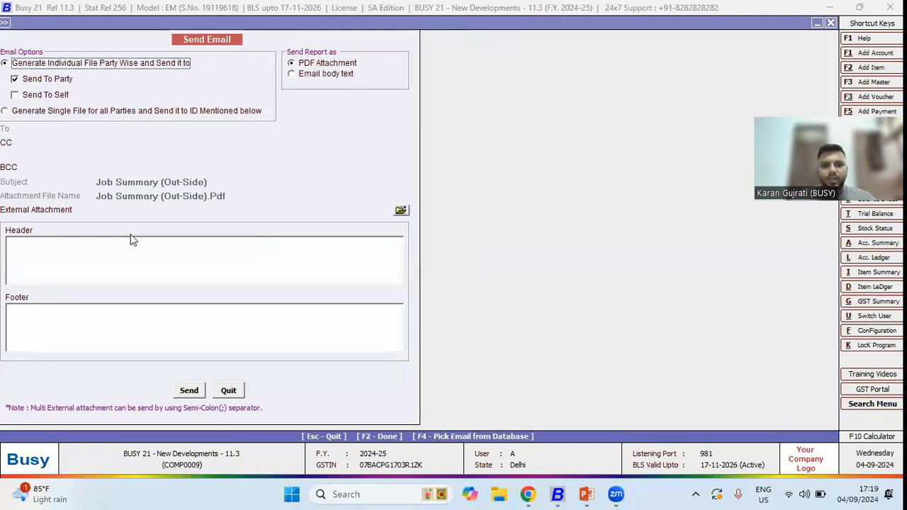
pyautogui.click(197, 395)
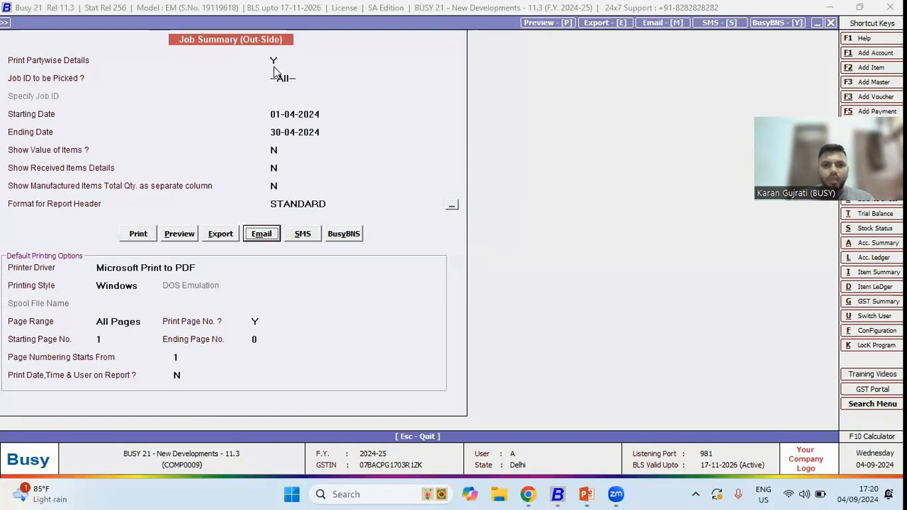
pyautogui.click(180, 237)
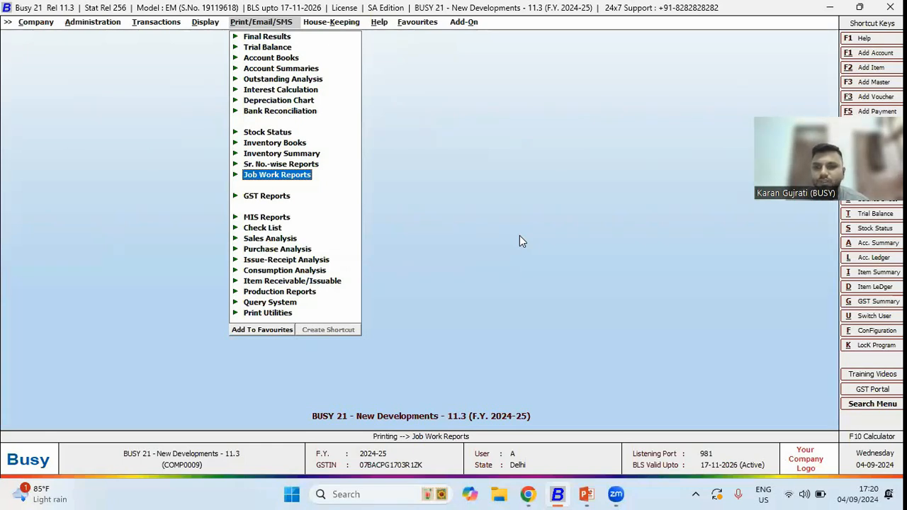
pyautogui.press('Left')
pyautogui.press('Up')
pyautogui.press('Up')
pyautogui.press('Up')
pyautogui.press('Up')
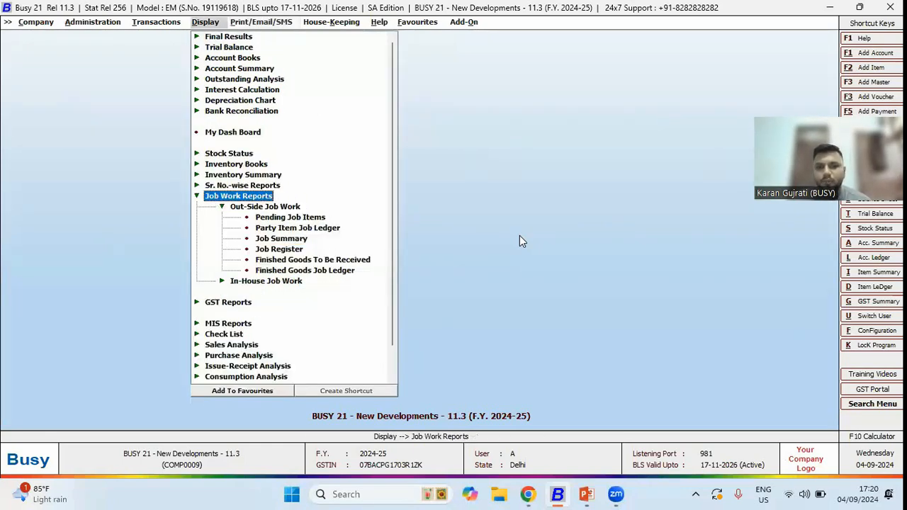
pyautogui.press('Return')
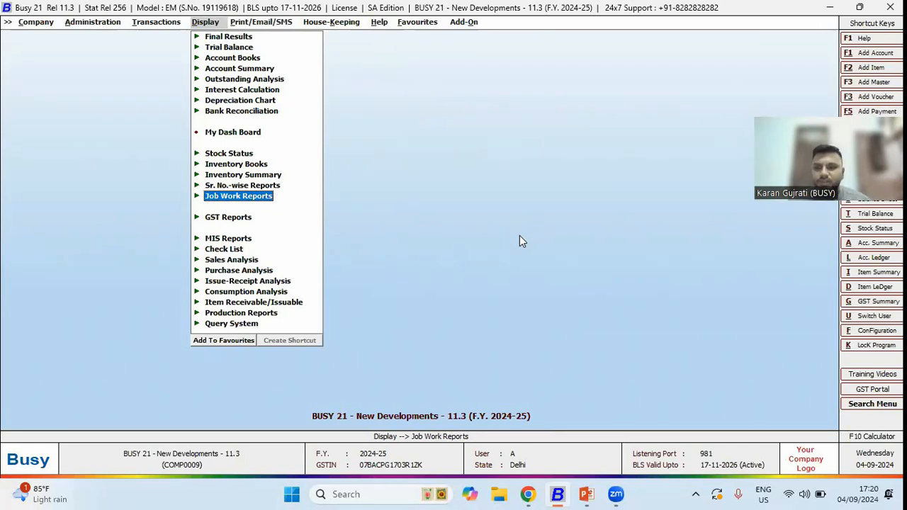
pyautogui.press('Up')
pyautogui.press('Up')
pyautogui.press('Up')
pyautogui.press('Up')
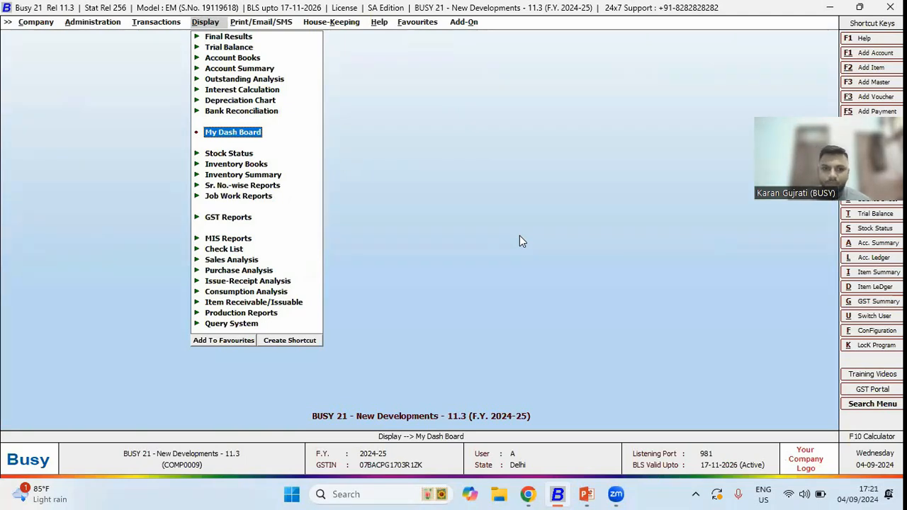
# - Open the Account Registers columnar report configuration, expand the Sale Register formats, and close it
pyautogui.press('Left')
pyautogui.press('Left')
pyautogui.press('Down')
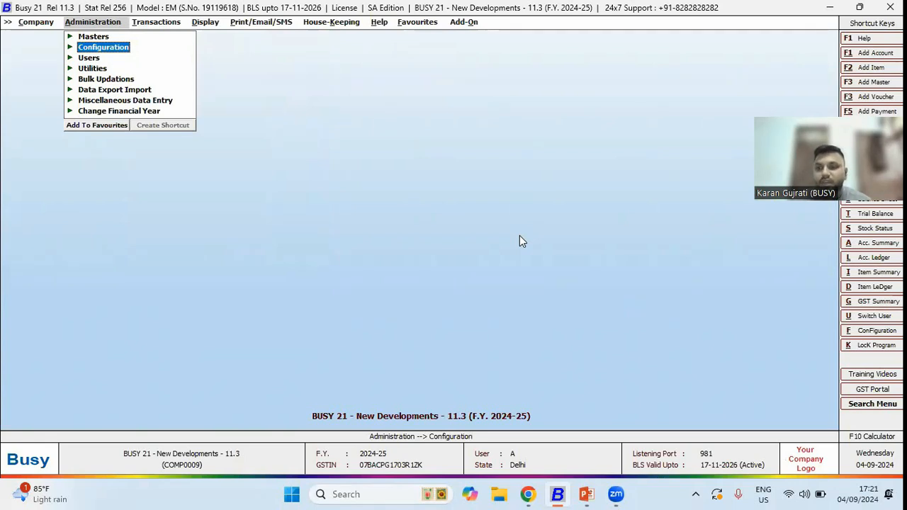
pyautogui.press('Return')
pyautogui.press('Down')
pyautogui.press('Down')
pyautogui.press('Down')
pyautogui.press('Down')
pyautogui.press('Down')
pyautogui.press('Down')
pyautogui.press('Down')
pyautogui.press('Down')
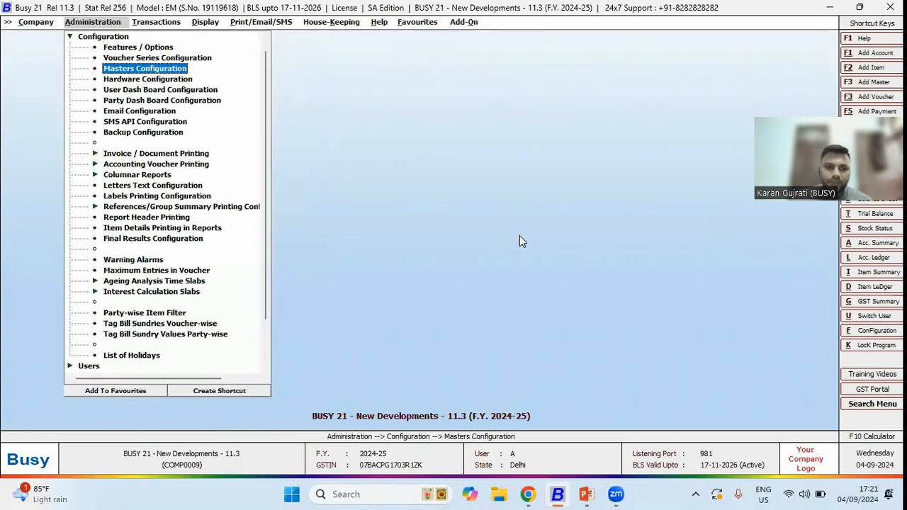
pyautogui.press('Down')
pyautogui.press('Down')
pyautogui.press('Down')
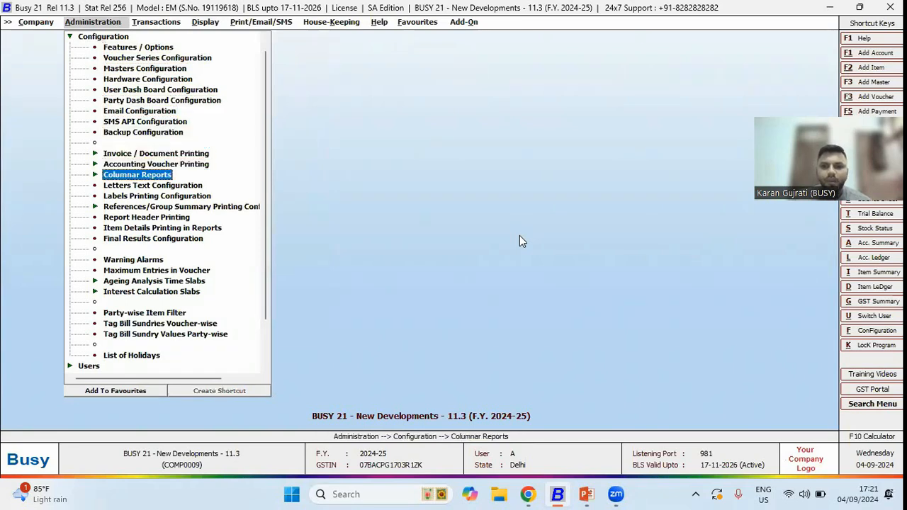
pyautogui.press('Return')
pyautogui.press('Return')
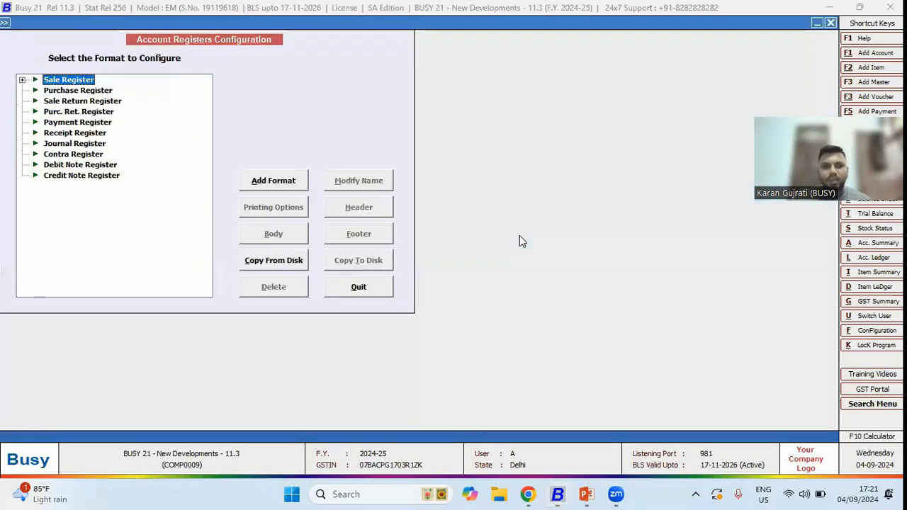
pyautogui.press('Return')
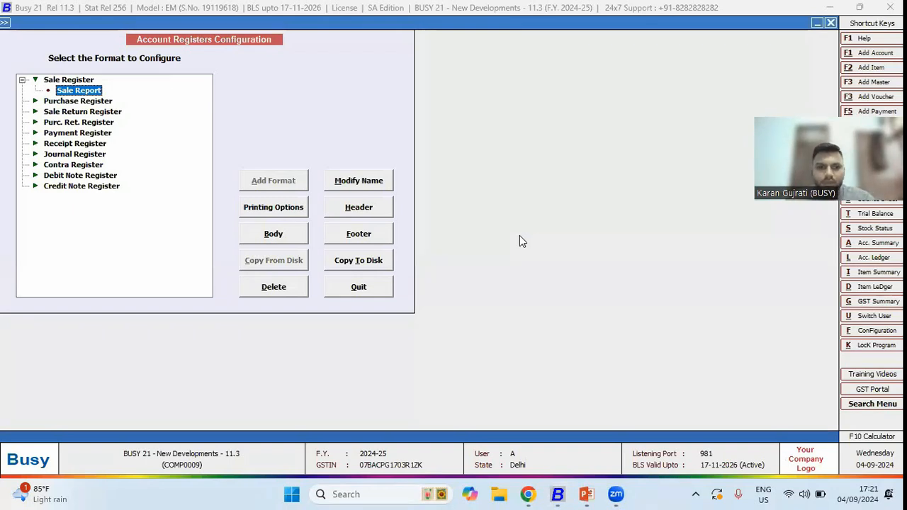
pyautogui.press('Escape')
pyautogui.press('Escape')
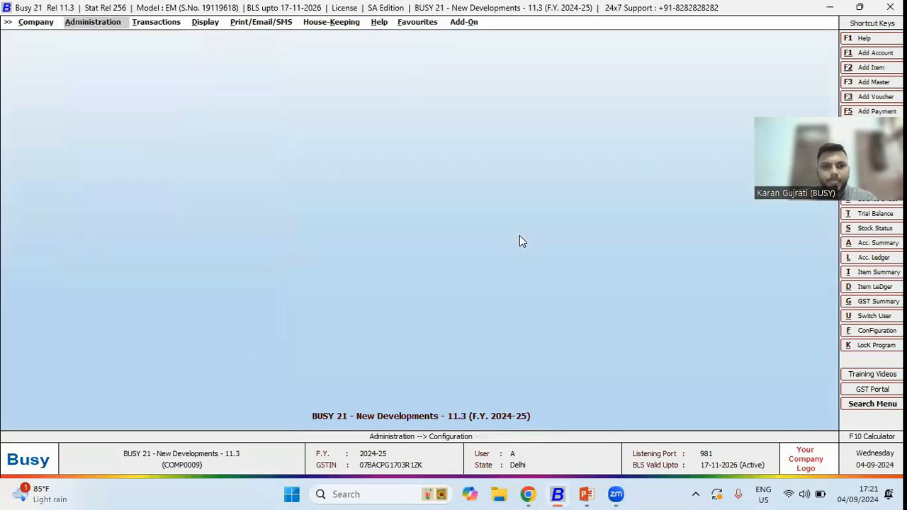
# - Open the columnar Sales Register in Sale Report format with a starting date of 01-04-2019 and view it
pyautogui.press('Right')
pyautogui.press('Right')
pyautogui.press('Up')
pyautogui.press('Up')
pyautogui.press('Up')
pyautogui.press('Up')
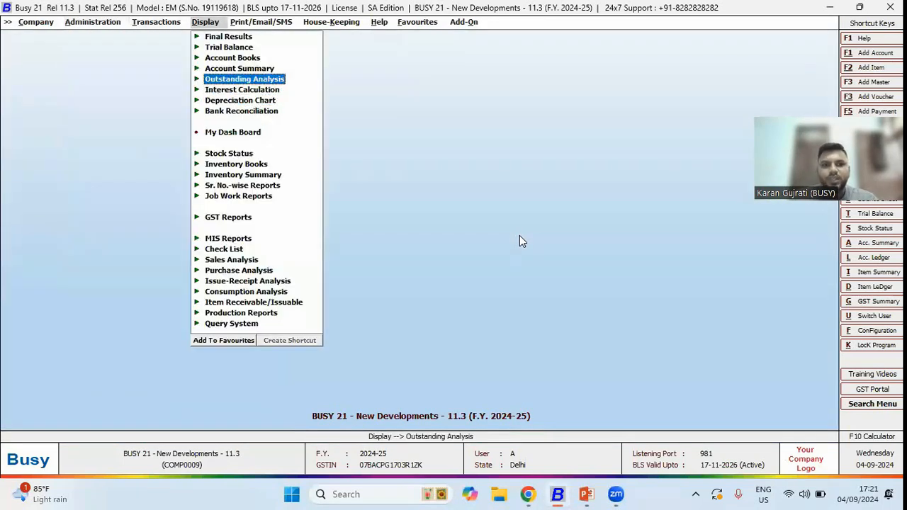
pyautogui.press('Up')
pyautogui.press('Up')
pyautogui.press('Right')
pyautogui.press('Down')
pyautogui.press('Down')
pyautogui.press('Down')
pyautogui.press('Down')
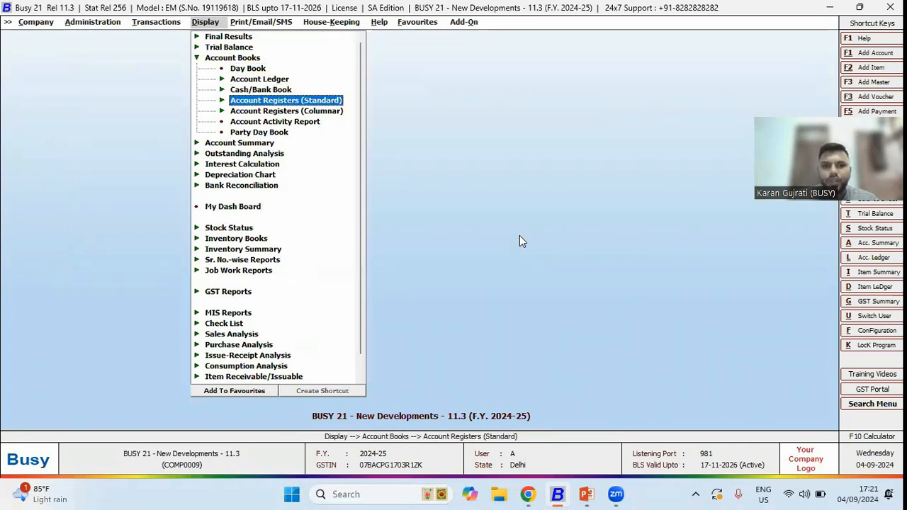
pyautogui.press('Right')
pyautogui.press('Down')
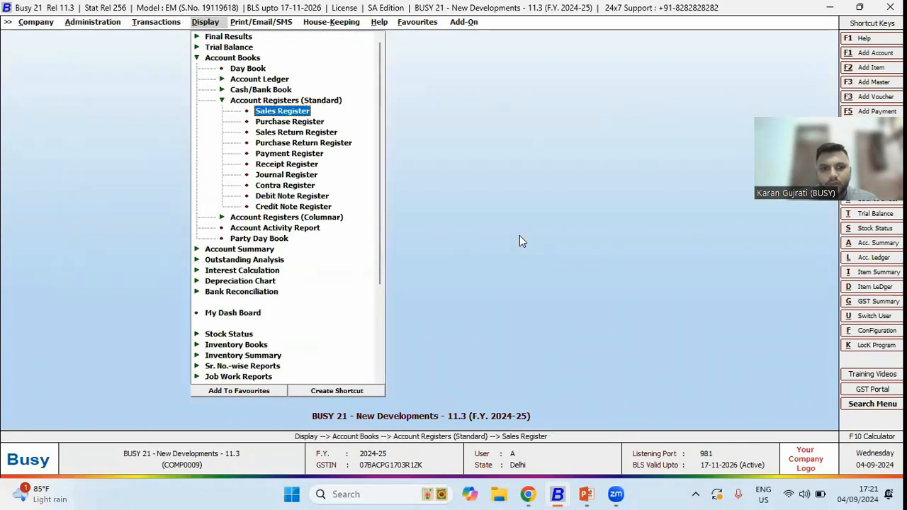
pyautogui.press('Left')
pyautogui.press('Down')
pyautogui.press('Right')
pyautogui.press('Down')
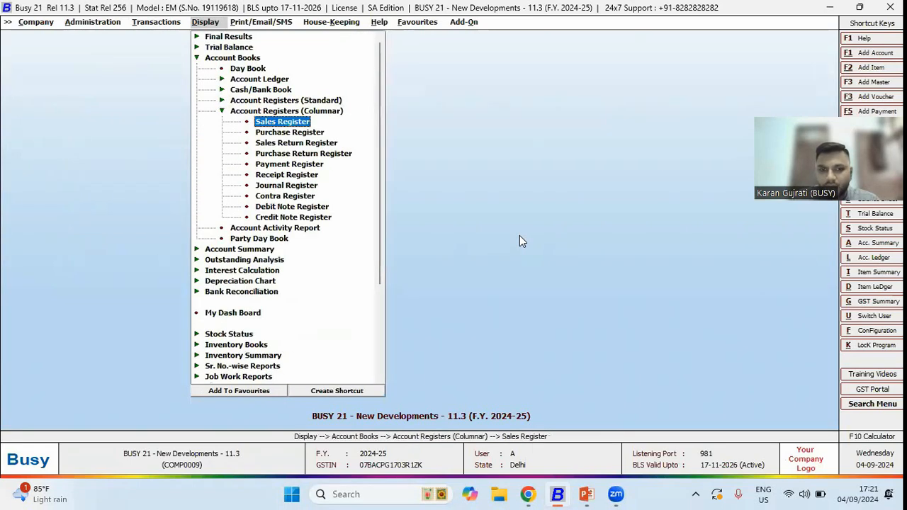
pyautogui.press('Return')
pyautogui.press('Return')
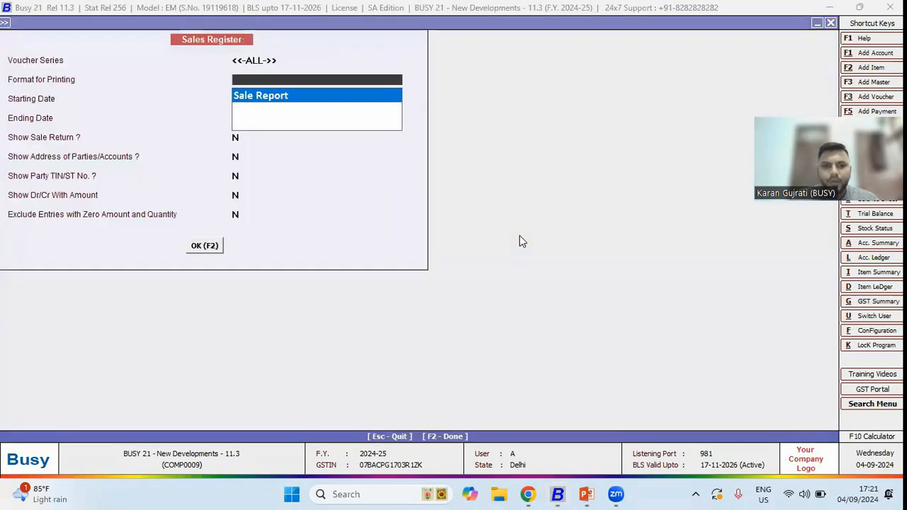
pyautogui.press('Return')
pyautogui.press('BackSpace')
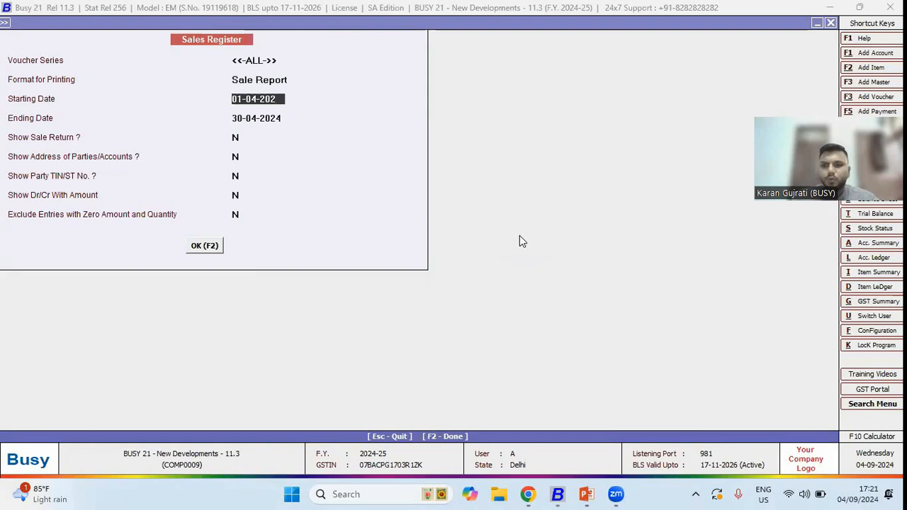
pyautogui.press('BackSpace')
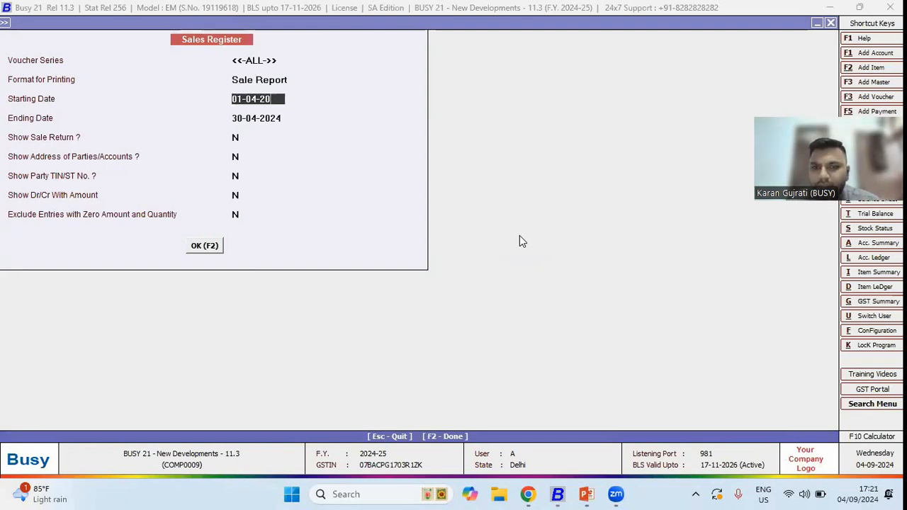
pyautogui.write('19')
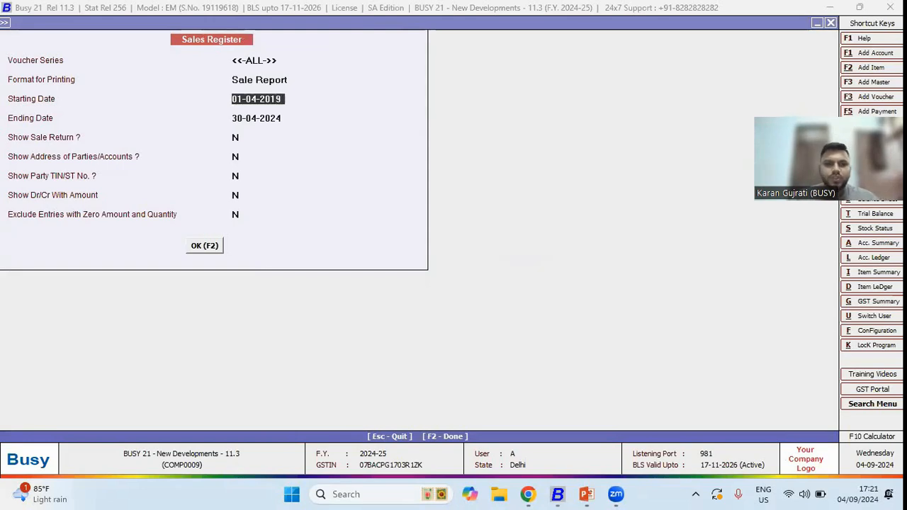
pyautogui.press('Return')
pyautogui.press('Return')
pyautogui.press('Return')
pyautogui.press('Return')
pyautogui.press('Return')
pyautogui.press('Return')
pyautogui.press('Return')
pyautogui.press('Return')
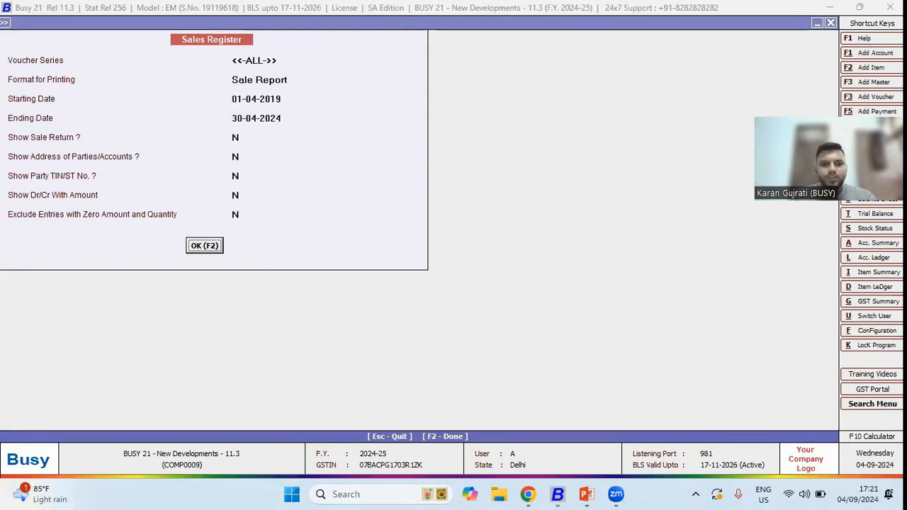
pyautogui.press('F2')
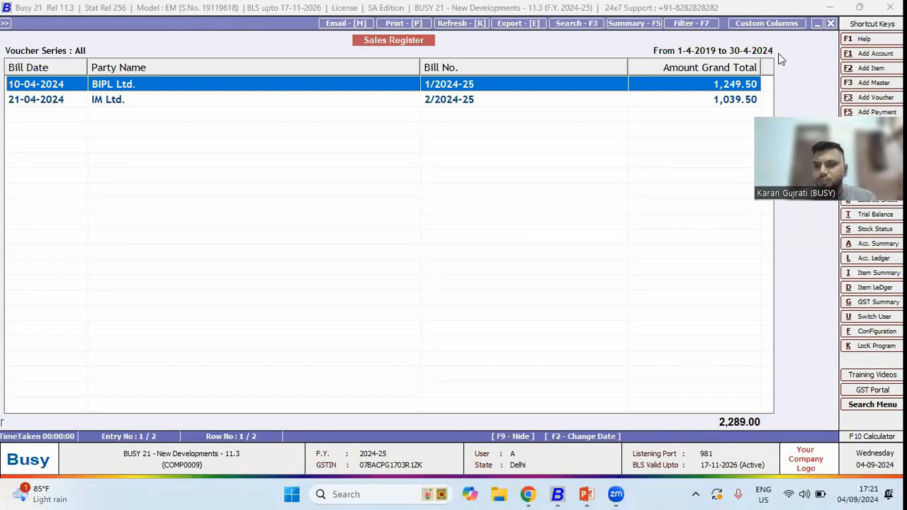
# - Change the register period to start 01-04-2020 and end 31-3, then close the register and its options
pyautogui.press('F2')
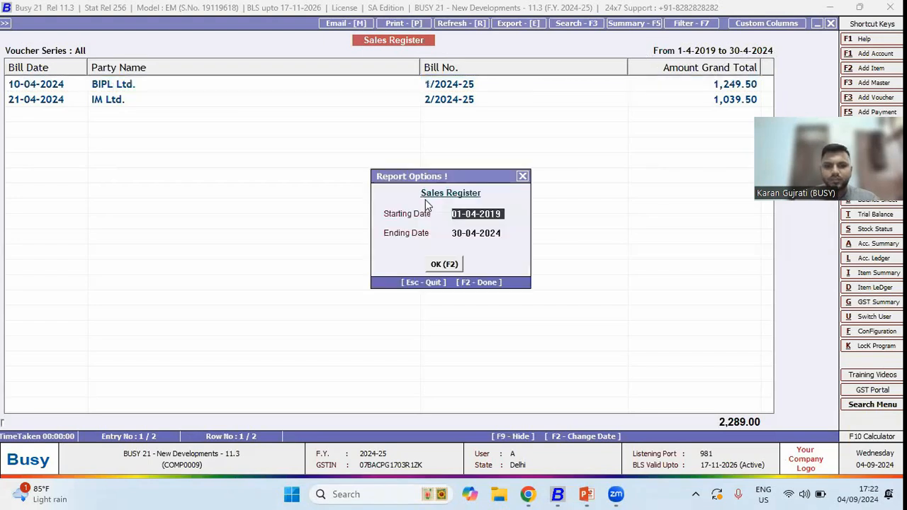
pyautogui.press('BackSpace')
pyautogui.press('BackSpace')
pyautogui.write('20')
pyautogui.press('Return')
pyautogui.write('31-3')
pyautogui.press('Return')
pyautogui.press('Return')
pyautogui.press('Escape')
pyautogui.press('Escape')
pyautogui.press('Escape')
pyautogui.press('Escape')
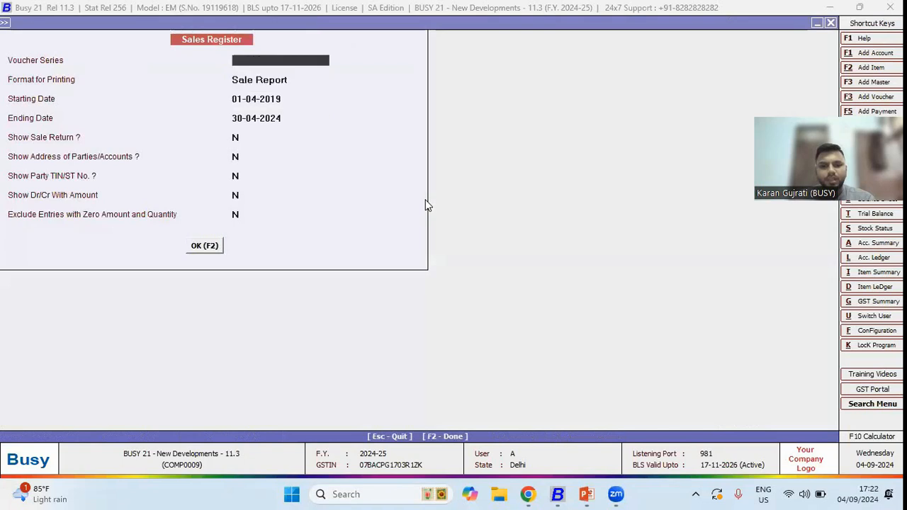
pyautogui.press('Escape')
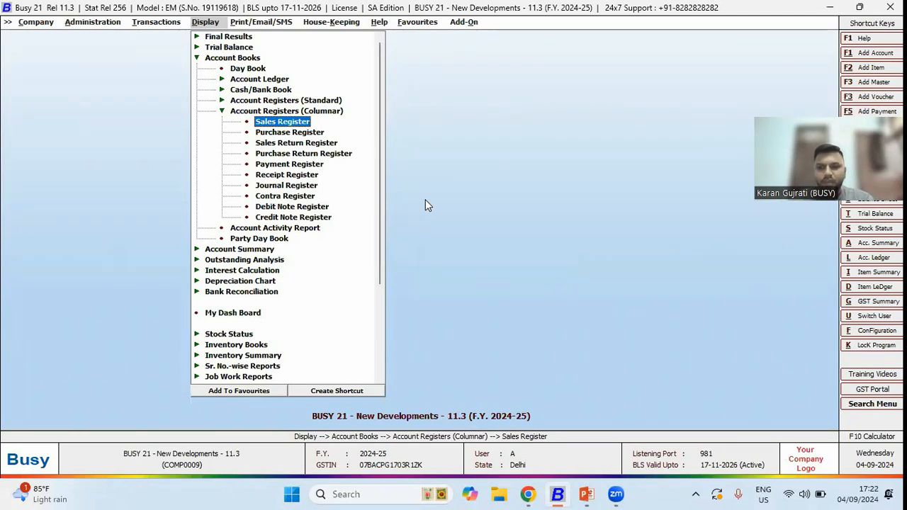
pyautogui.press('Escape')
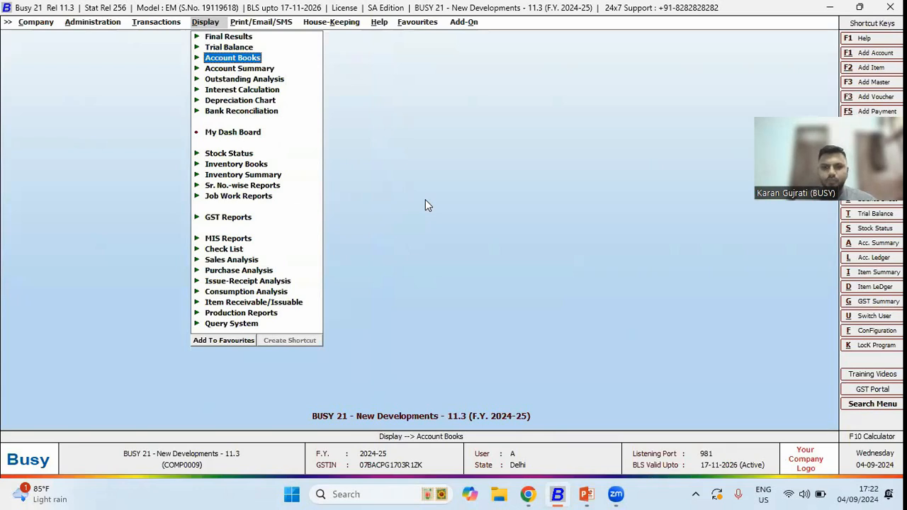
# - Switch to the presentation, advance one slide, and return to Busy
pyautogui.hotkey('alt', 'Tab')
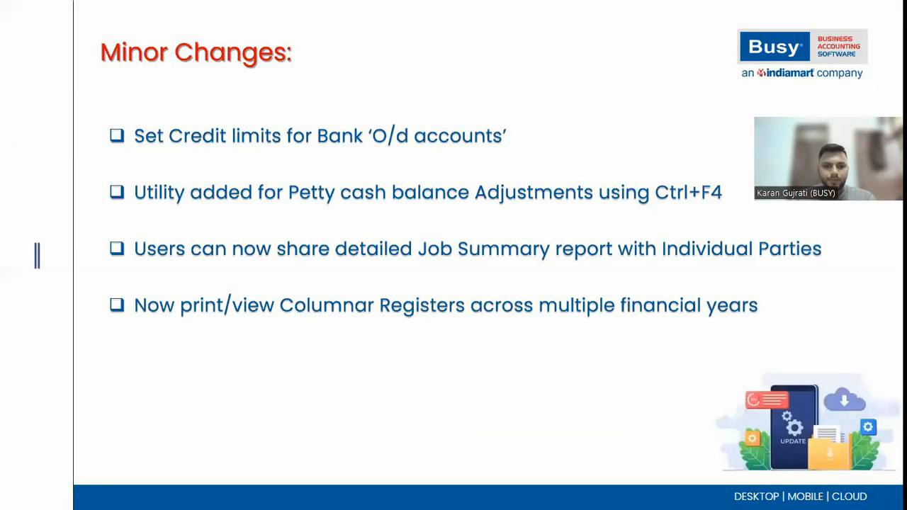
pyautogui.press('Right')
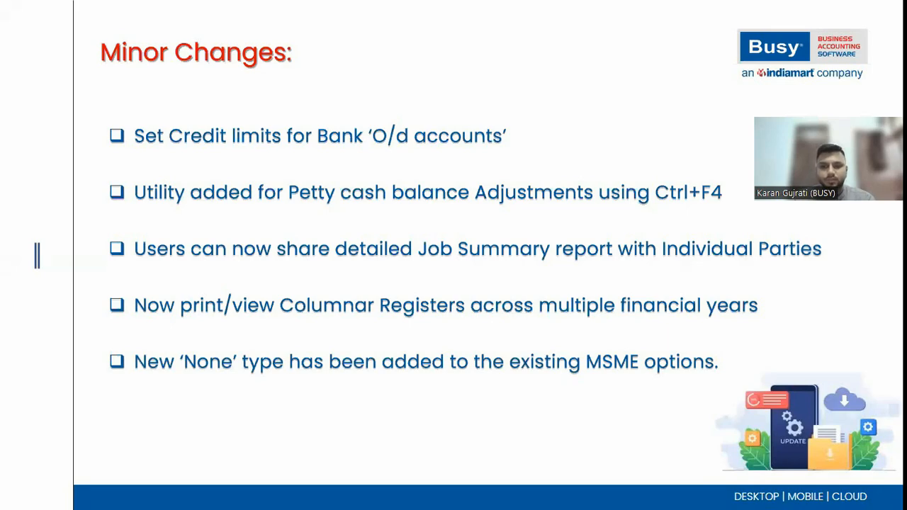
pyautogui.hotkey('alt', 'Tab')
pyautogui.press('Escape')
pyautogui.press('Escape')
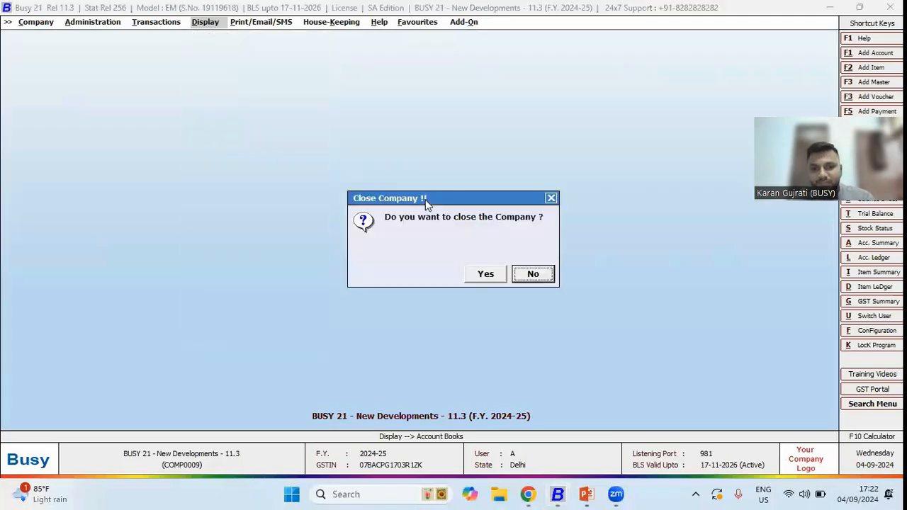
pyautogui.press('Escape')
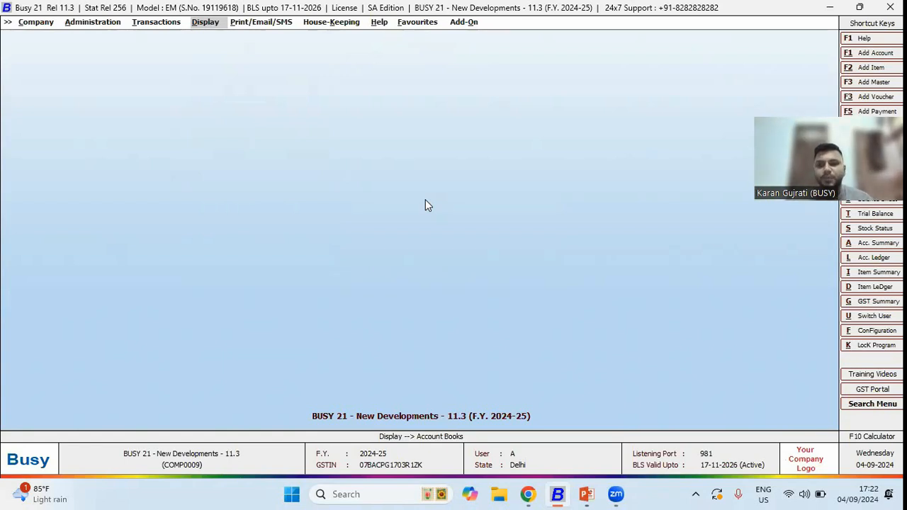
# - Open the Accounts feature options, search for Udyam, and enable Maintain Udyam No
pyautogui.press('Left')
pyautogui.press('Left')
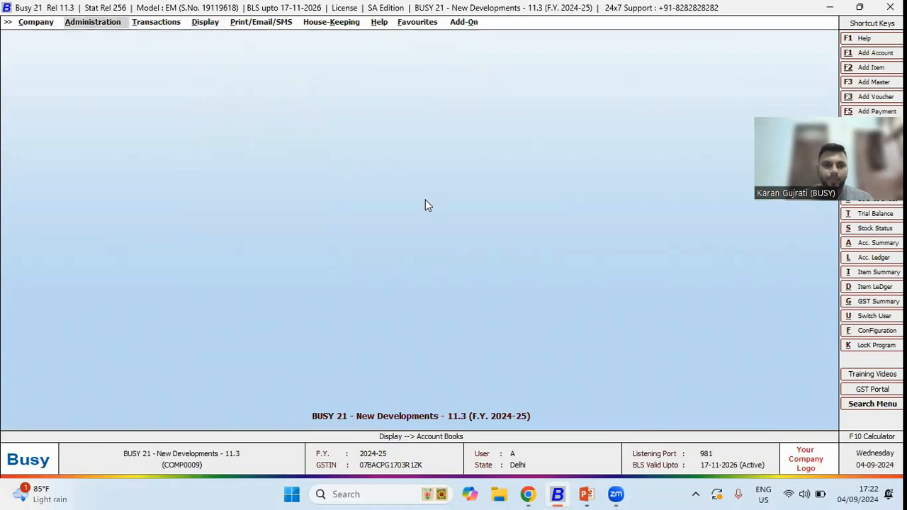
pyautogui.press('Return')
pyautogui.press('Return')
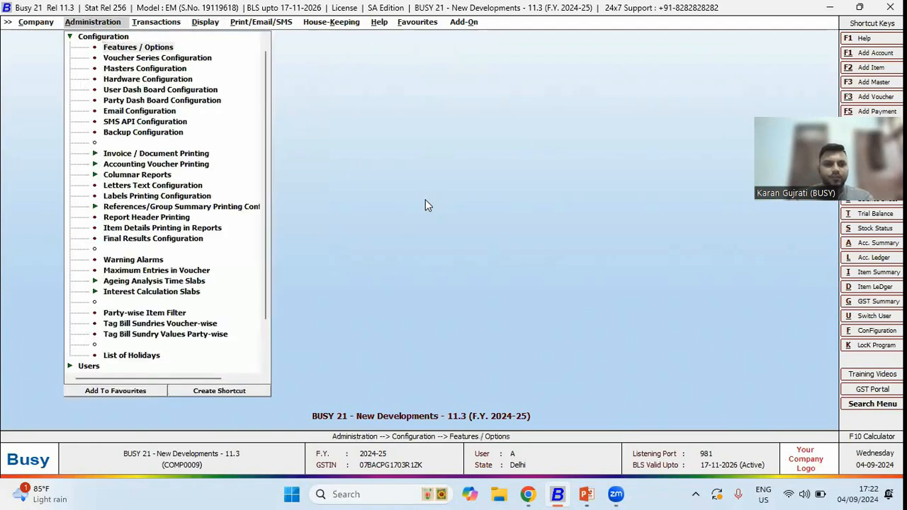
pyautogui.press('Return')
pyautogui.press('Down')
pyautogui.press('Down')
pyautogui.press('Down')
pyautogui.press('Return')
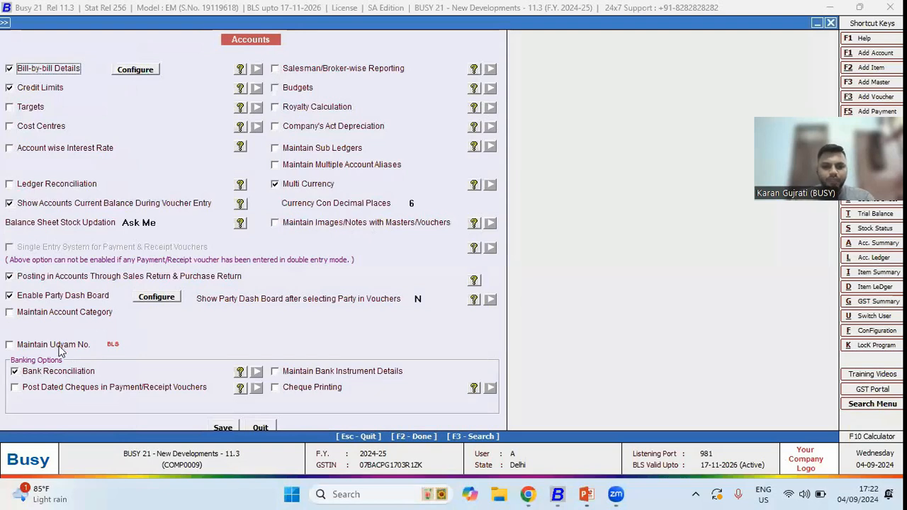
pyautogui.press('F3')
pyautogui.write('ud')
pyautogui.press('Return')
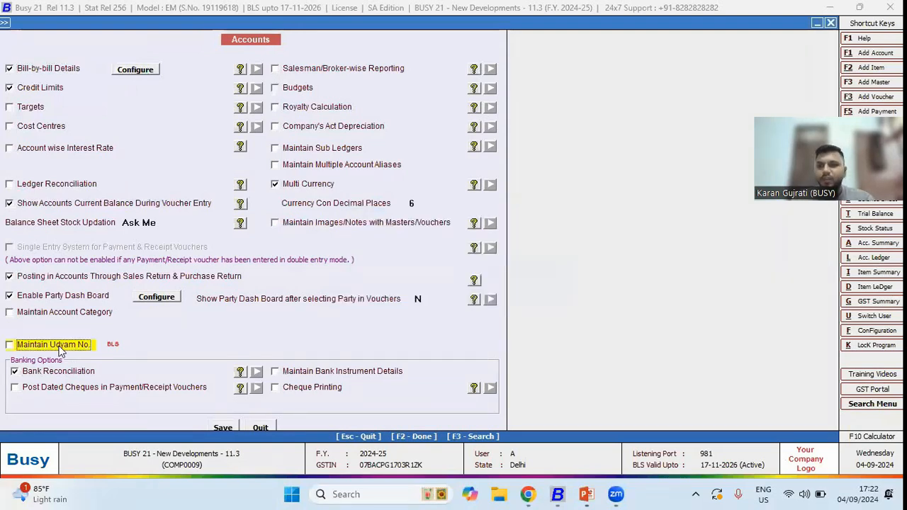
pyautogui.click(59, 348)
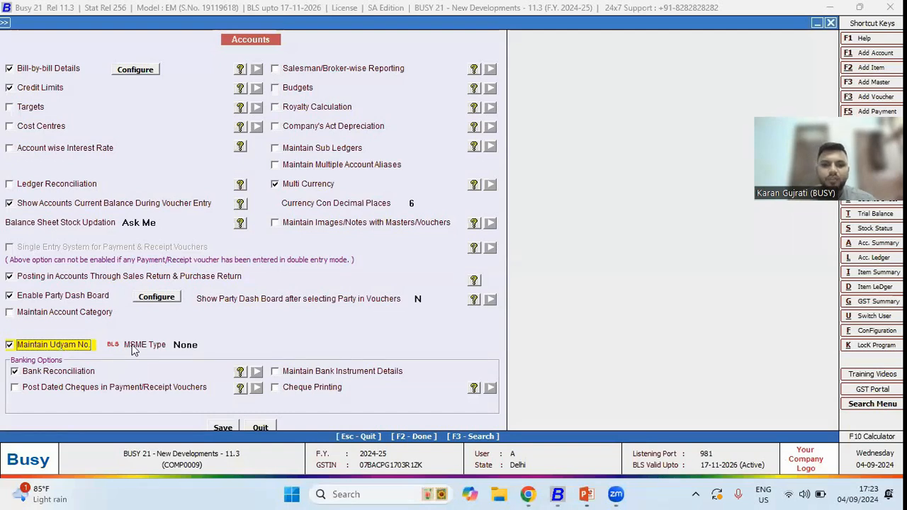
# - Set the MSME Type to None and leave the features configuration
pyautogui.click(203, 345)
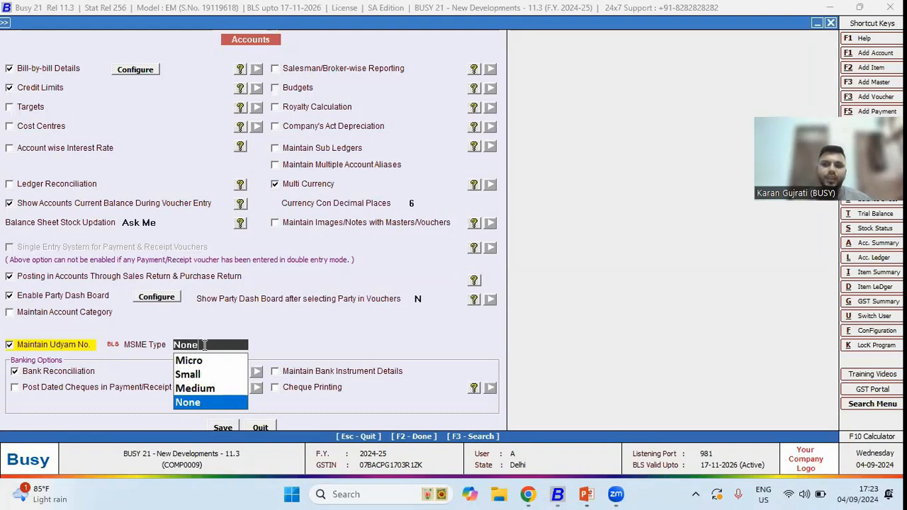
pyautogui.press('Return')
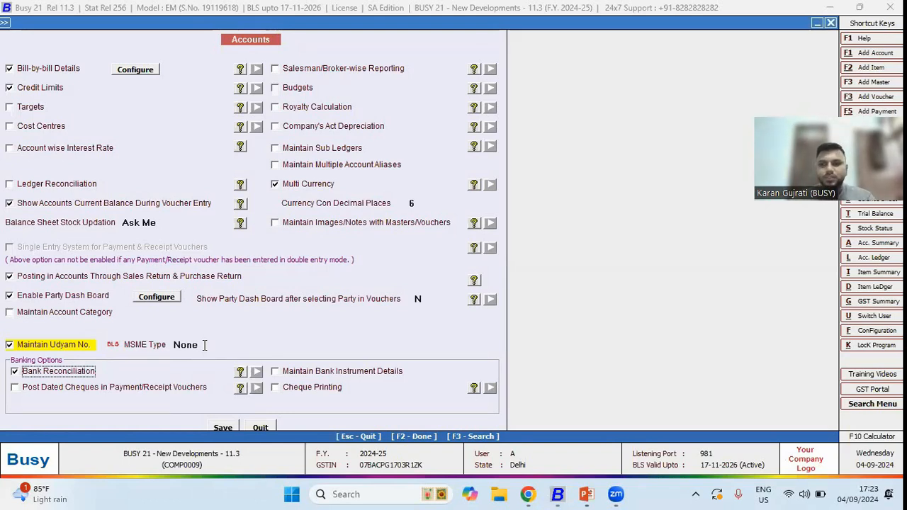
pyautogui.press('Escape')
pyautogui.press('Escape')
pyautogui.press('Escape')
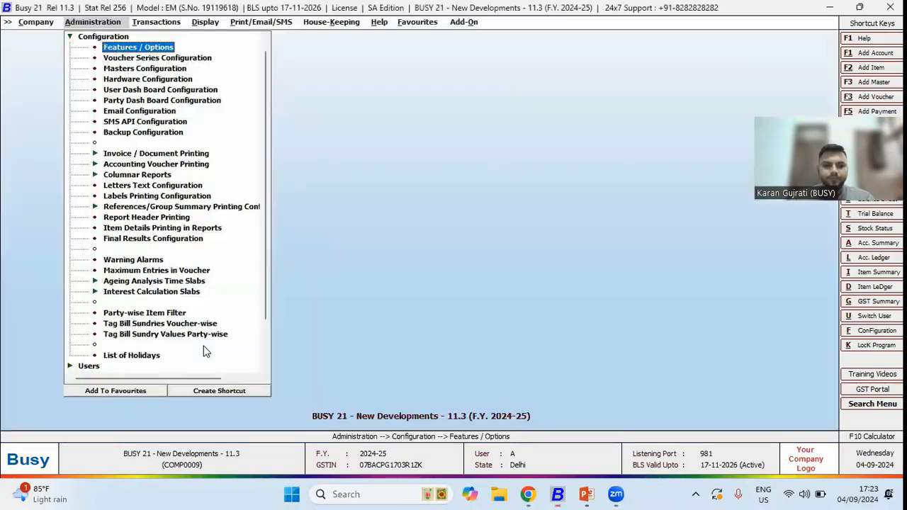
# - Switch to the presentation, advance two slides, and return to Busy
pyautogui.hotkey('alt', 'Tab')
pyautogui.press('Right')
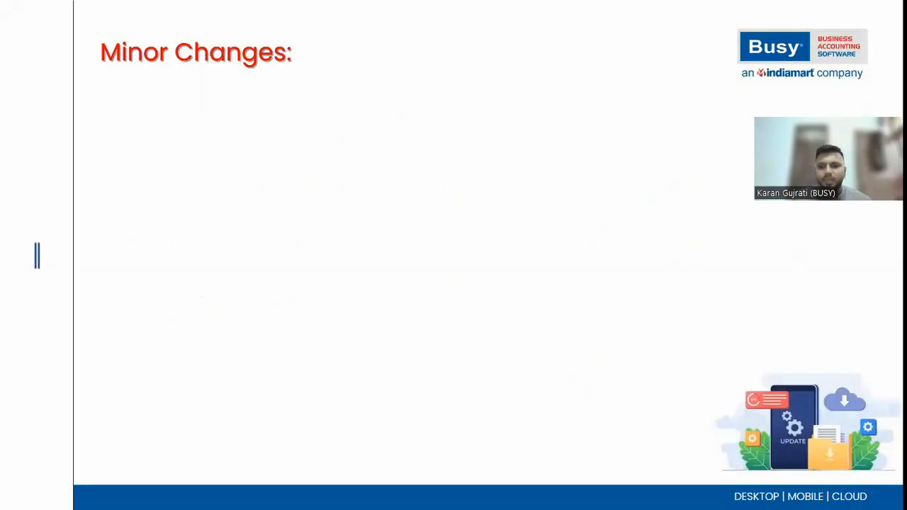
pyautogui.press('Right')
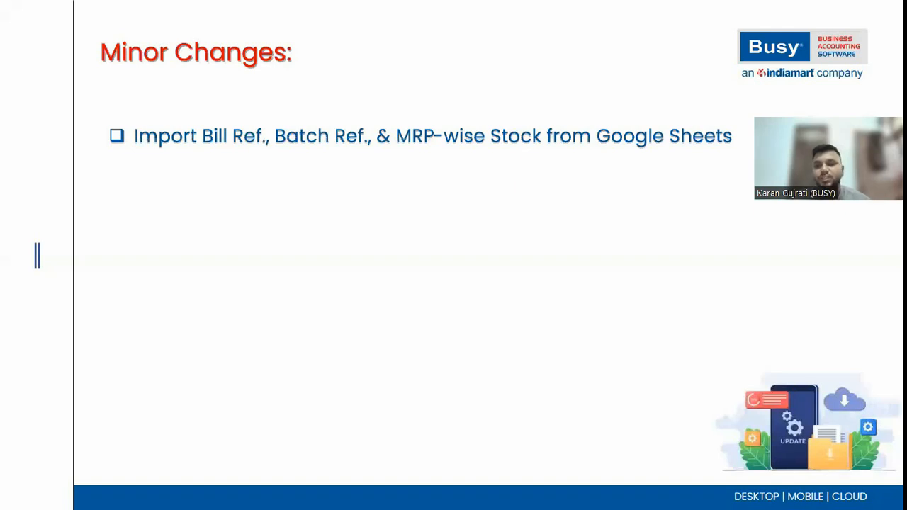
pyautogui.hotkey('alt', 'Tab')
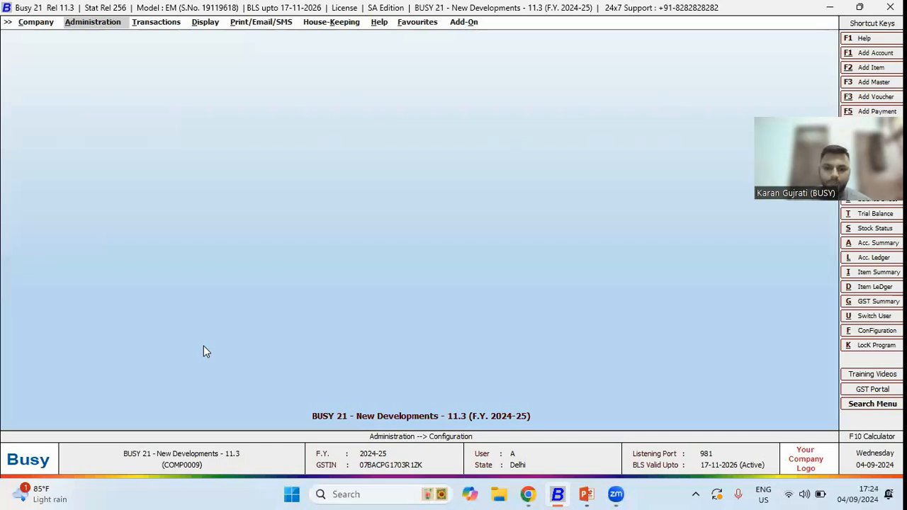
# - Open Import Bill References under the opening references import and choose Google Sheet as the import source
pyautogui.press('Return')
pyautogui.press('Down')
pyautogui.press('Down')
pyautogui.press('Down')
pyautogui.press('Down')
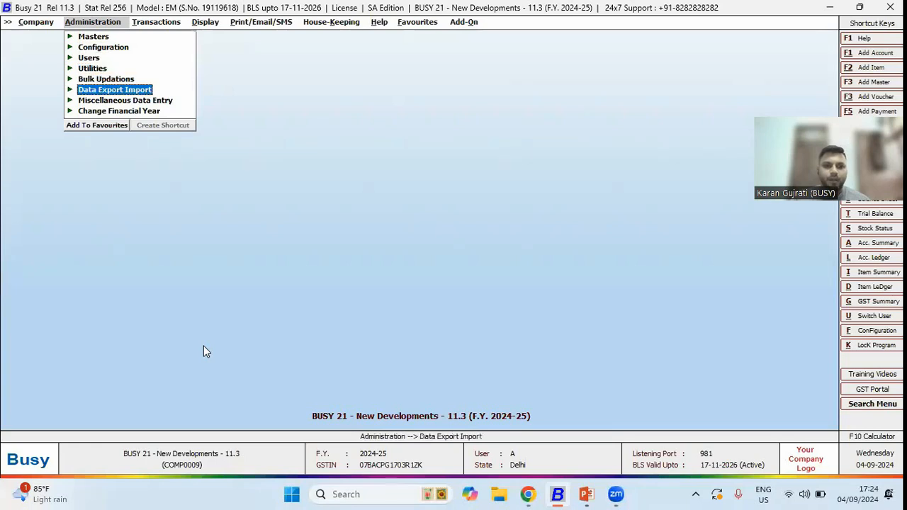
pyautogui.press('Return')
pyautogui.press('Down')
pyautogui.press('Down')
pyautogui.press('Down')
pyautogui.press('Down')
pyautogui.press('Down')
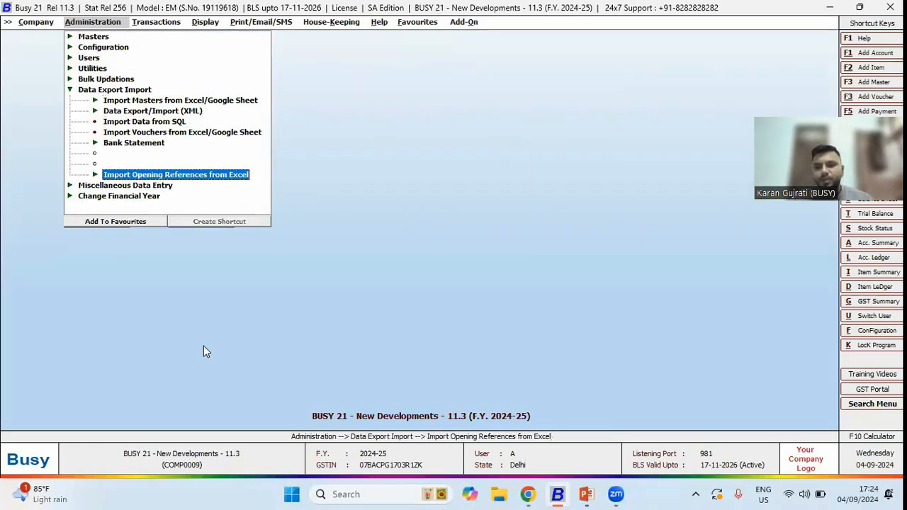
pyautogui.press('Return')
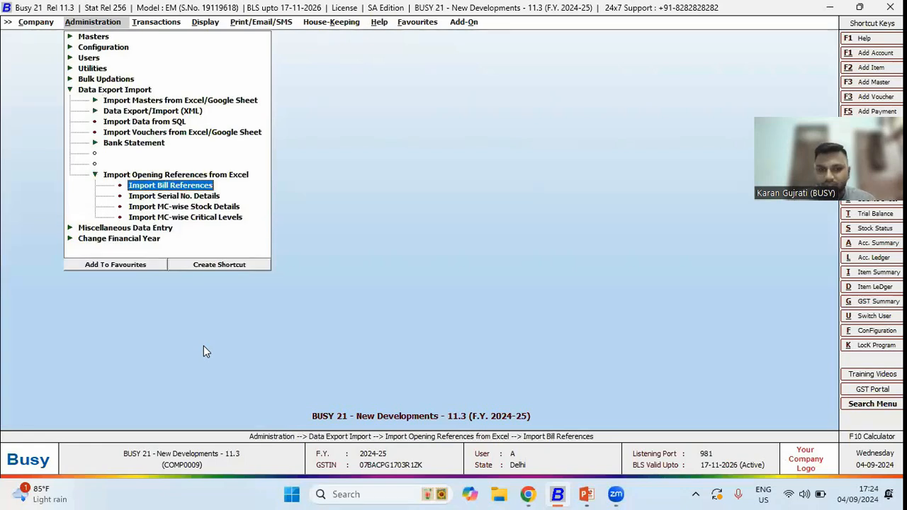
pyautogui.press('Down')
pyautogui.press('Down')
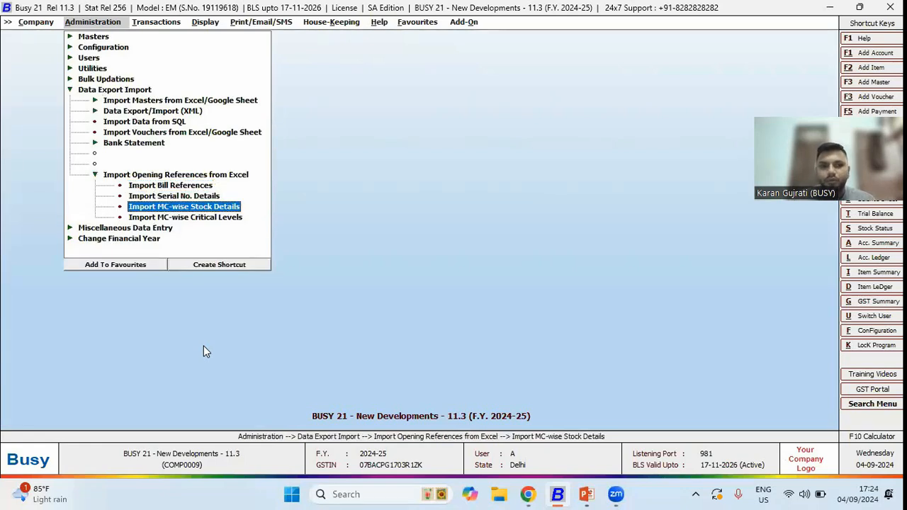
pyautogui.press('Down')
pyautogui.press('Up')
pyautogui.press('Up')
pyautogui.press('Up')
pyautogui.press('Return')
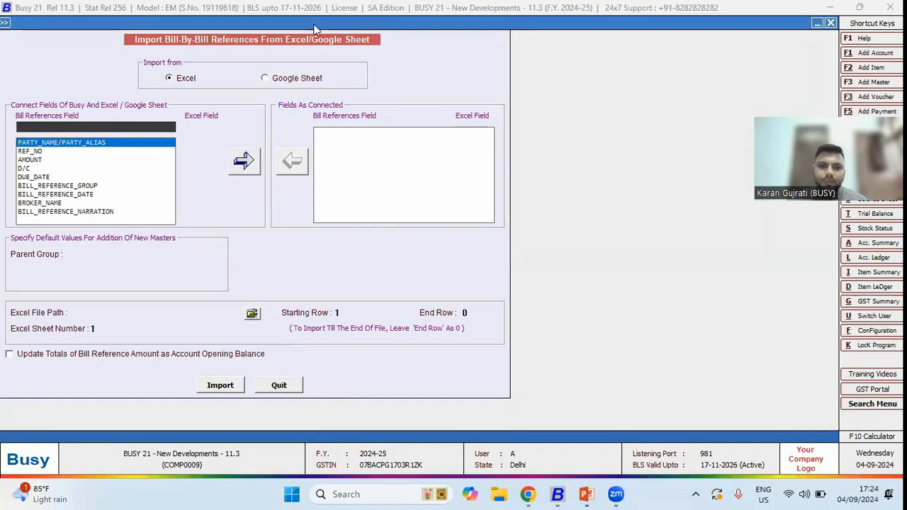
pyautogui.click(280, 86)
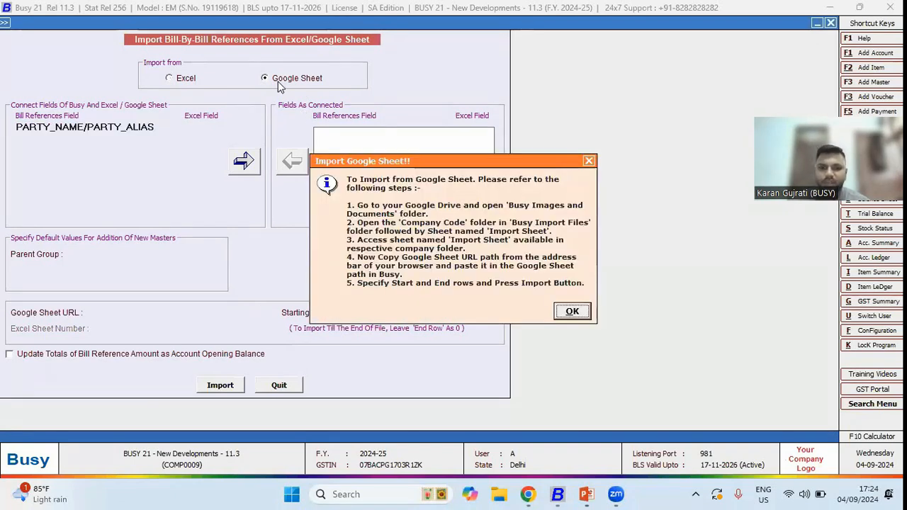
# - Dismiss the Google Sheet import instructions and select the Google Sheet URL field of the bill references import
pyautogui.press('Return')
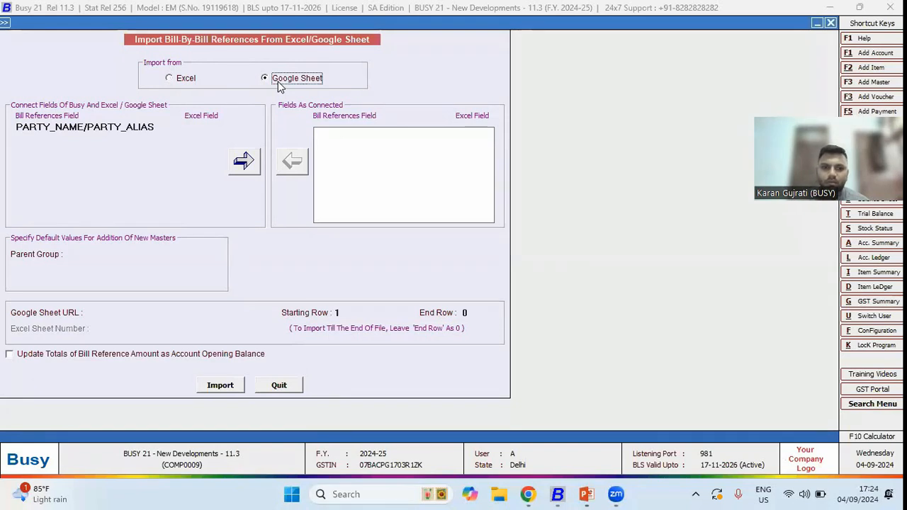
pyautogui.click(162, 314)
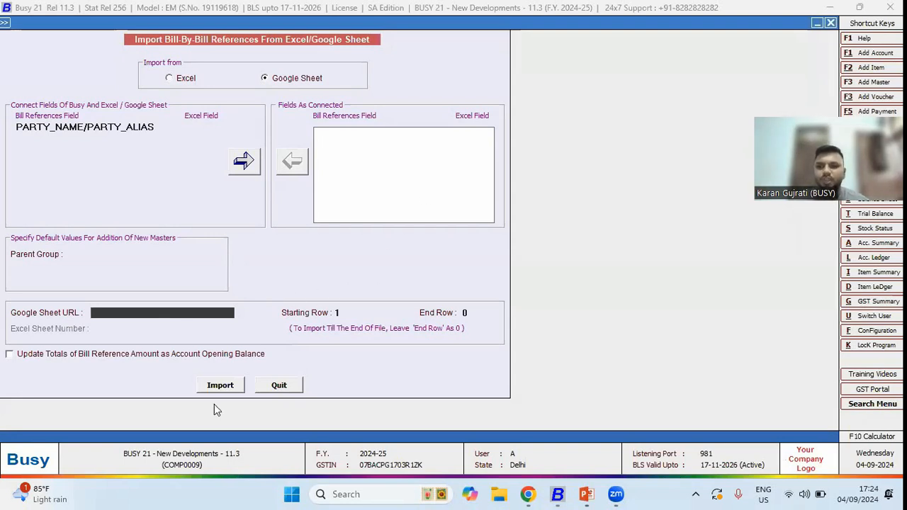
# - Open Import Serial No. Details, choose Google Sheet as its import source, and close the form
pyautogui.press('Escape')
pyautogui.press('Down')
pyautogui.press('Return')
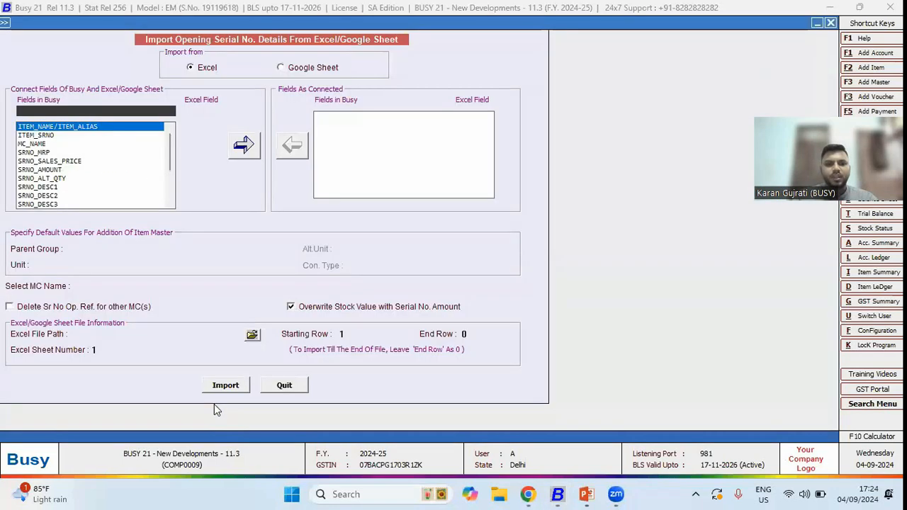
pyautogui.click(305, 70)
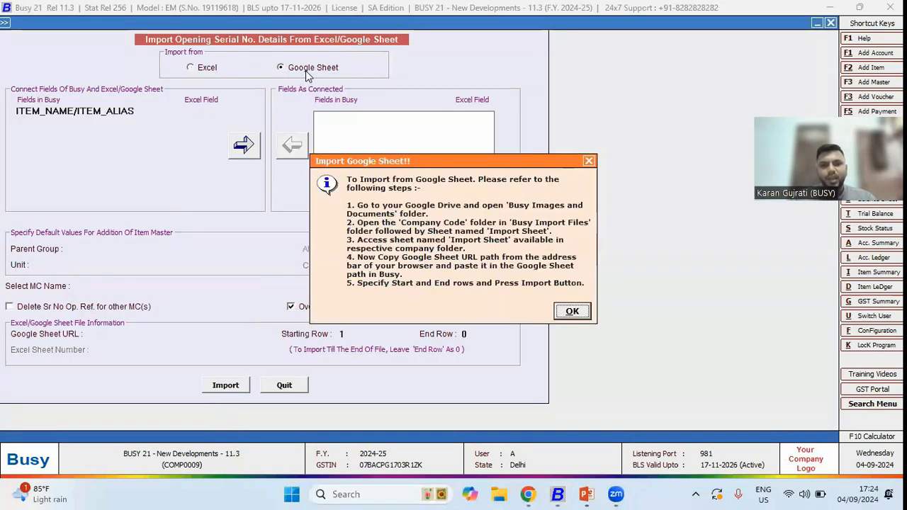
pyautogui.press('Escape')
pyautogui.press('Escape')
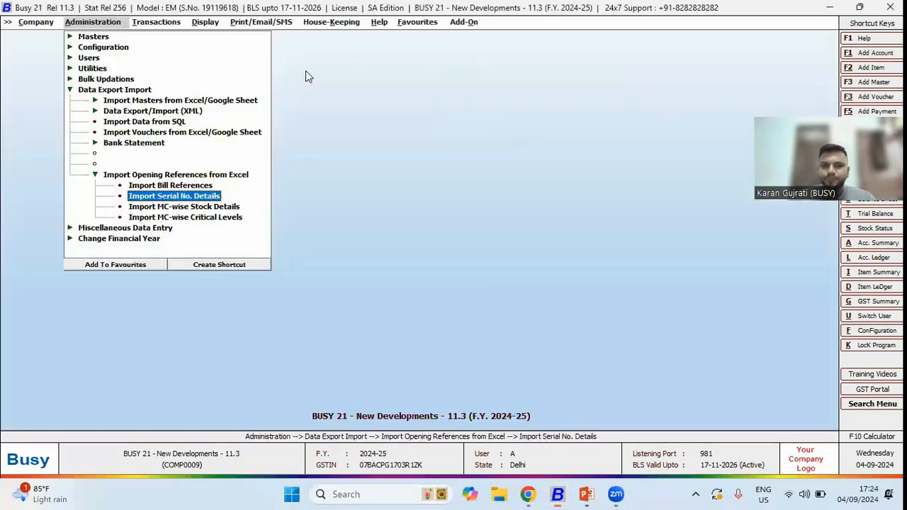
# - Open the Items import under Import Masters from Excel/Google Sheet to view its import options, then close it
pyautogui.press('Up')
pyautogui.press('Up')
pyautogui.press('Up')
pyautogui.press('Up')
pyautogui.press('Up')
pyautogui.press('Up')
pyautogui.press('Up')
pyautogui.press('Up')
pyautogui.press('Up')
pyautogui.press('Return')
pyautogui.press('Down')
pyautogui.press('Return')
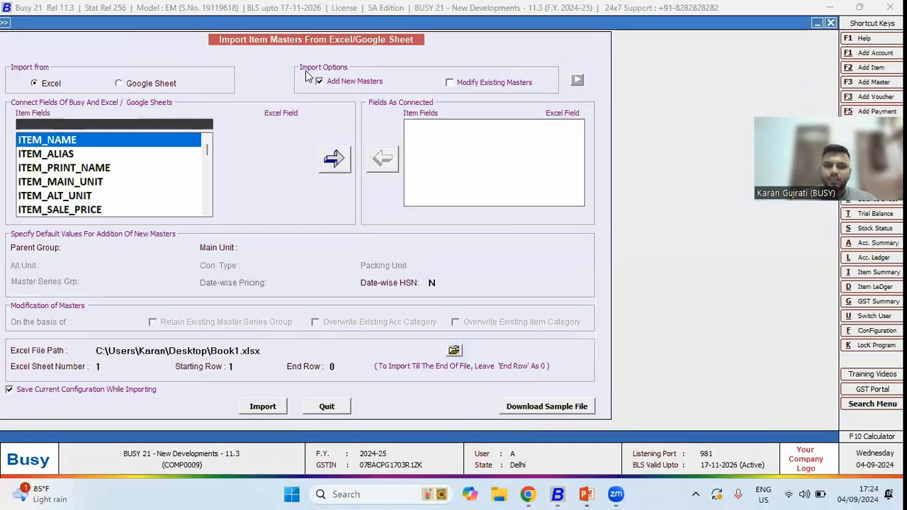
pyautogui.press('Escape')
# - Switch to the presentation's Minor Changes slide and return to Busy
pyautogui.press('Down')
pyautogui.press('Down')
pyautogui.press('Down')
pyautogui.press('Down')
pyautogui.press('Down')
pyautogui.press('Down')
pyautogui.press('Down')
pyautogui.press('Down')
pyautogui.press('Down')
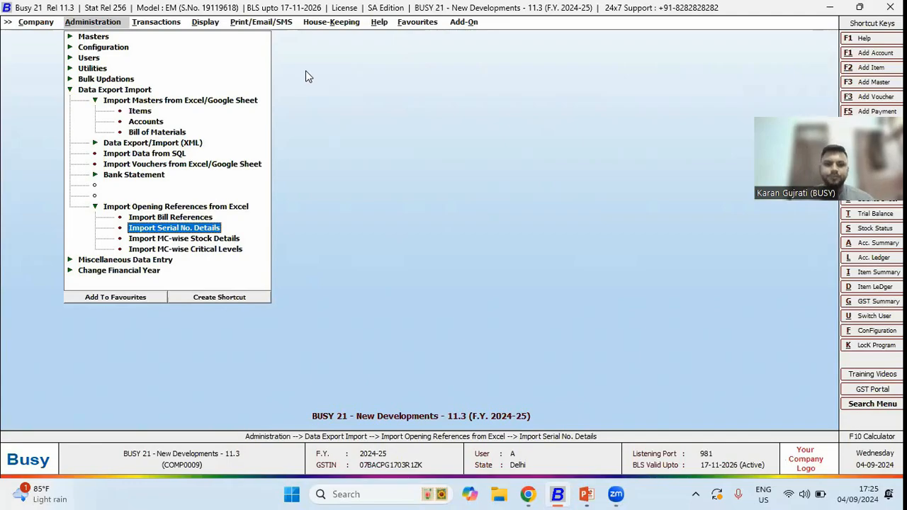
pyautogui.hotkey('alt', 'Tab')
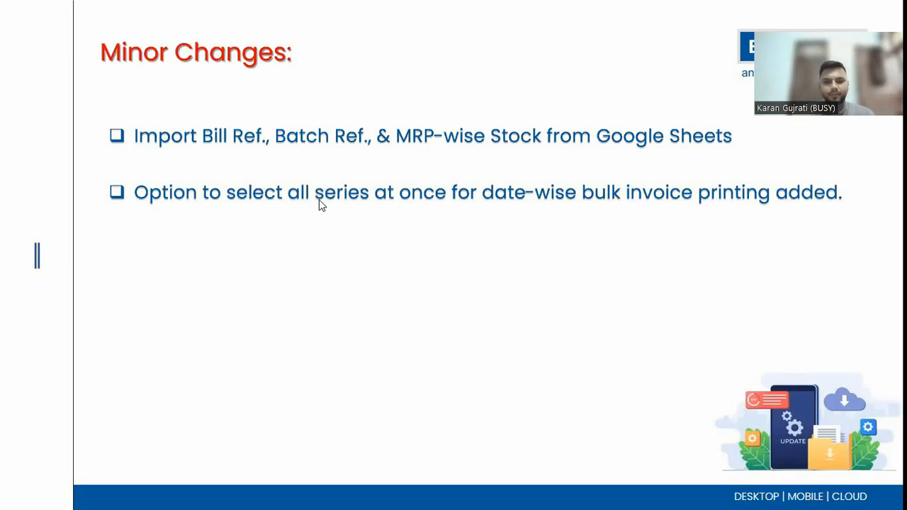
pyautogui.hotkey('alt', 'Tab')
# - Open Invoice/Documents printing under Print Utilities for sales and search the account name for bipl
pyautogui.press('Right')
pyautogui.press('Down')
pyautogui.press('Return')
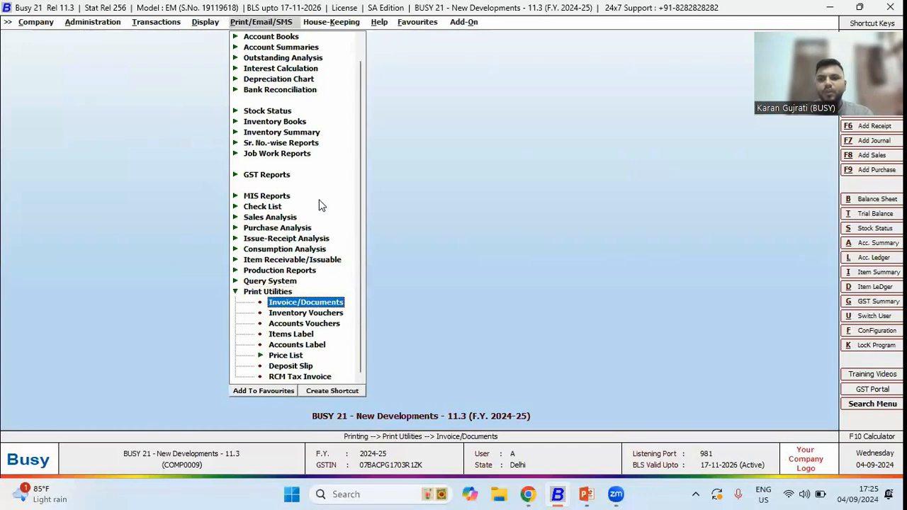
pyautogui.press('Return')
pyautogui.press('Return')
pyautogui.press('Return')
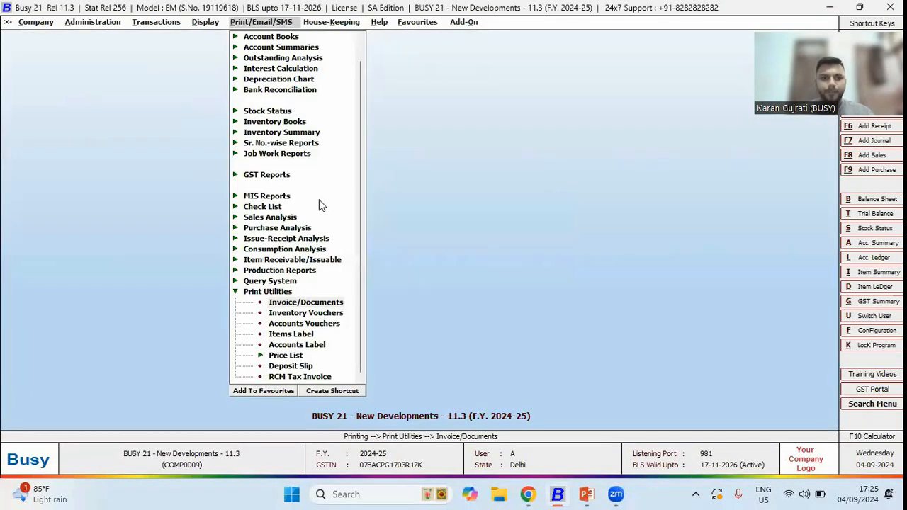
pyautogui.write('bipl')
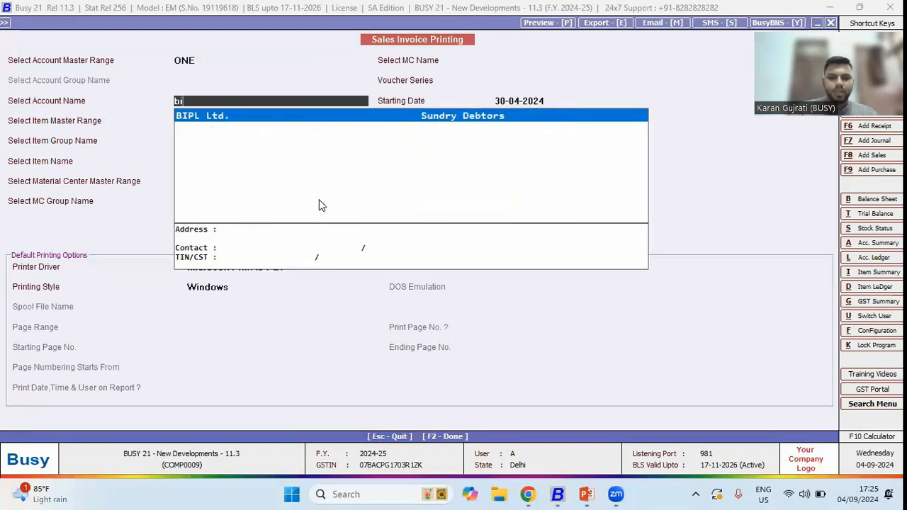
# - Pick BIPL Ltd., accept ALL item and material centre ranges, and set Voucher Series to <<-ALL->>
pyautogui.press('Return')
pyautogui.press('Down')
pyautogui.press('Down')
pyautogui.press('Return')
pyautogui.press('Return')
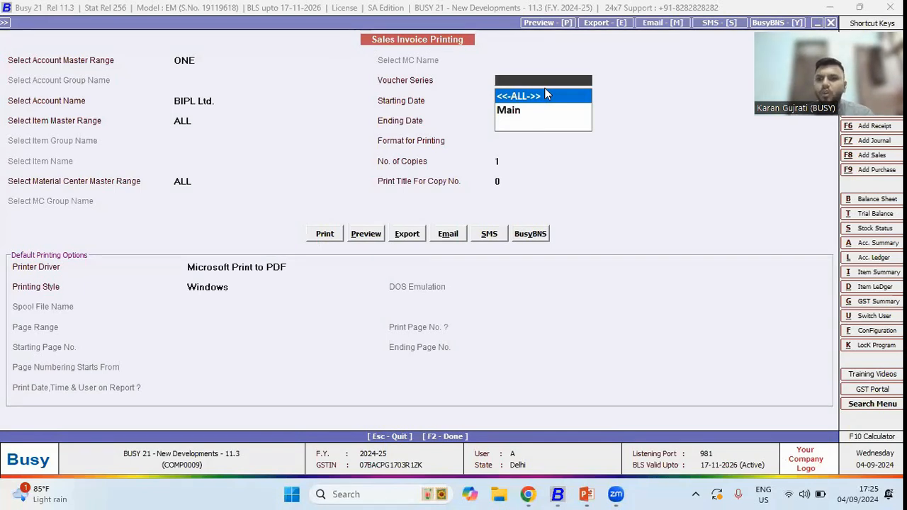
pyautogui.press('Down')
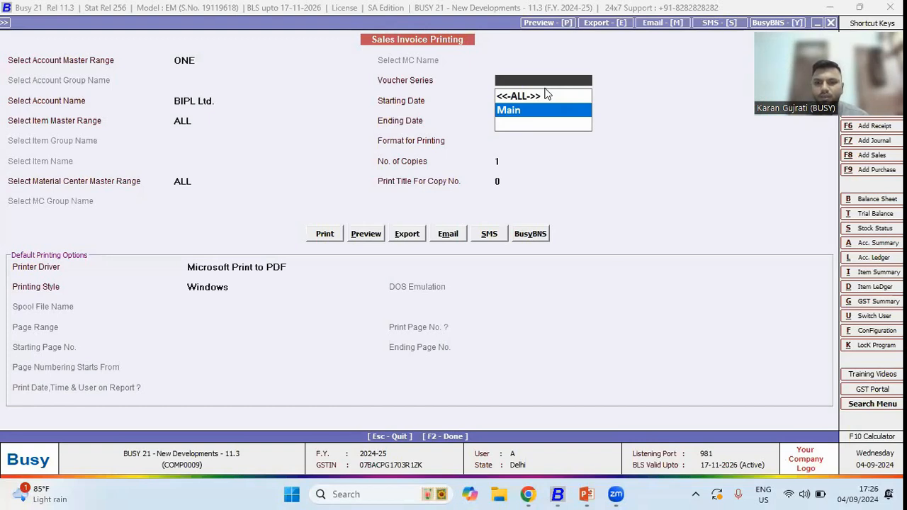
pyautogui.press('Up')
pyautogui.press('Return')
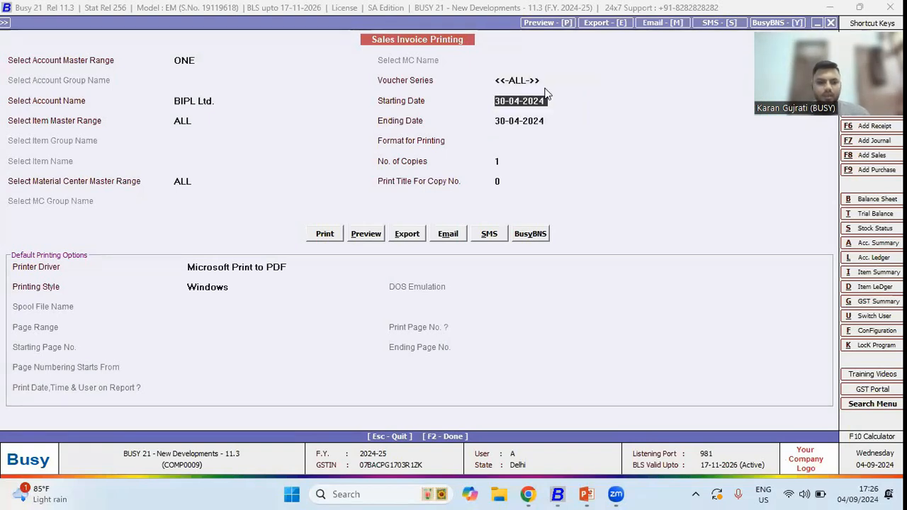
# - Reopen sales invoice printing by voucher number for BIPL Ltd. to view its voucher series choices, then close it
pyautogui.press('Escape')
pyautogui.press('Right')
pyautogui.press('Return')
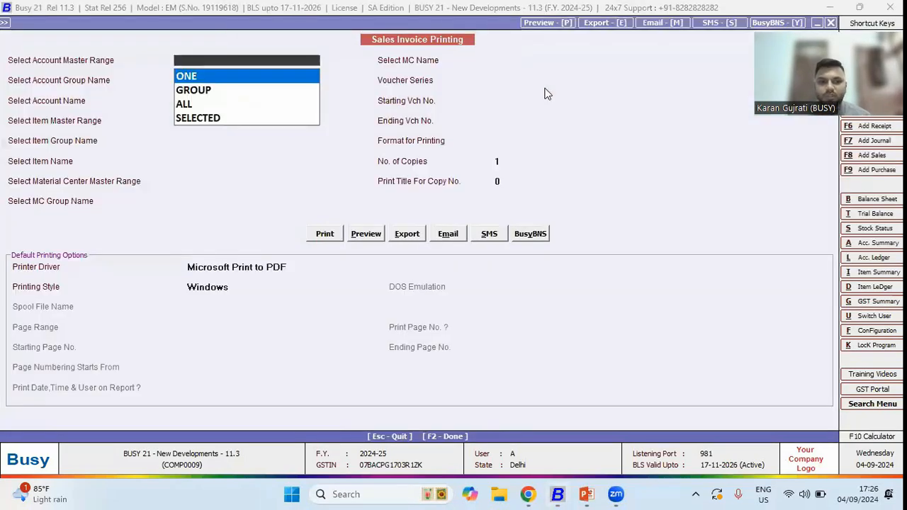
pyautogui.press('Return')
pyautogui.write('bip')
pyautogui.press('Return')
pyautogui.press('Return')
pyautogui.press('Return')
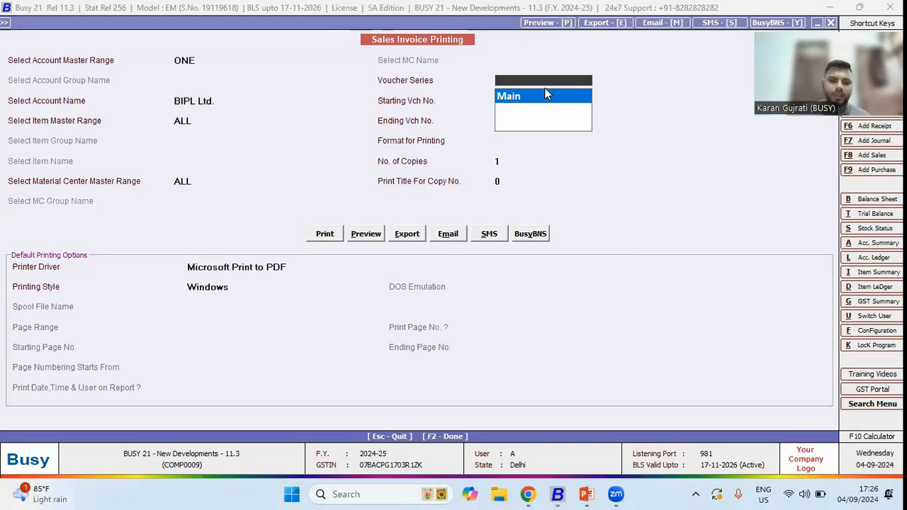
pyautogui.press('Escape')
pyautogui.press('Escape')
pyautogui.press('Escape')
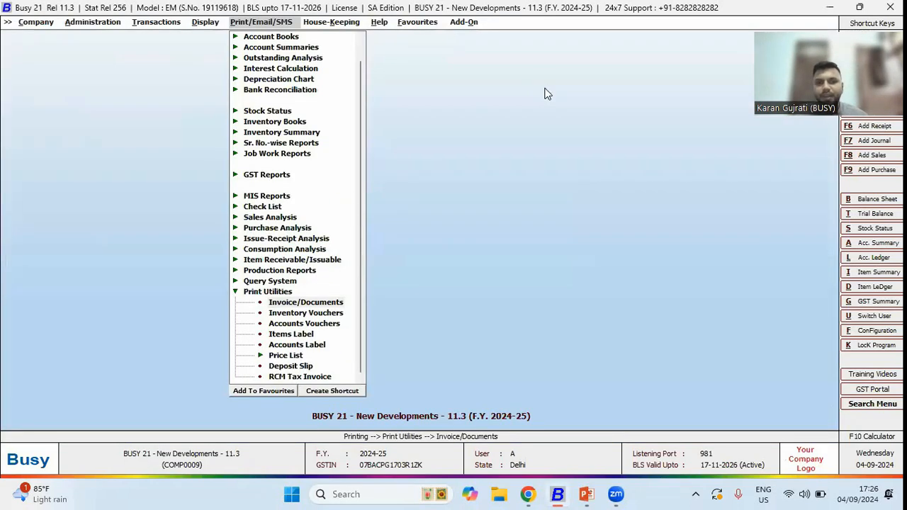
# - Reopen date-wise sales invoice printing and step through the account and item ranges to the material centre range
pyautogui.press('Return')
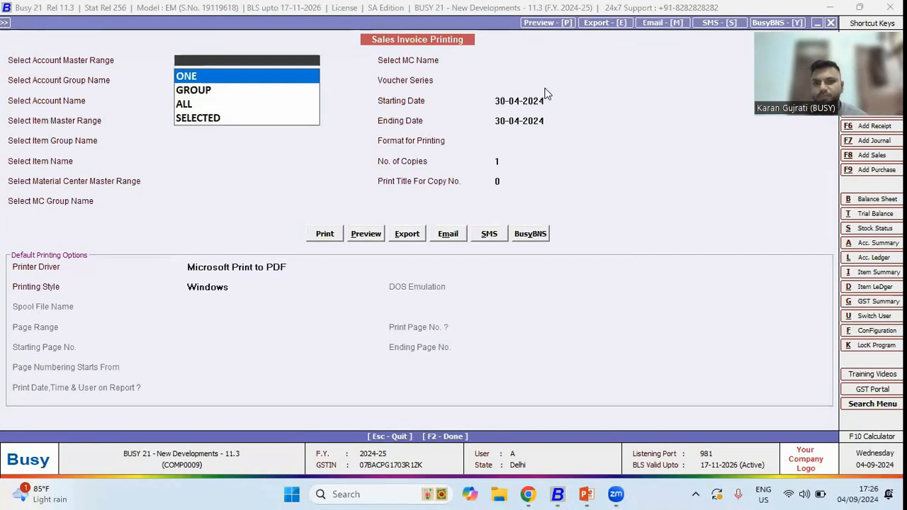
pyautogui.click(520, 83)
pyautogui.click(223, 62)
pyautogui.press('Return')
pyautogui.press('Return')
pyautogui.press('Down')
pyautogui.press('Down')
pyautogui.press('Return')
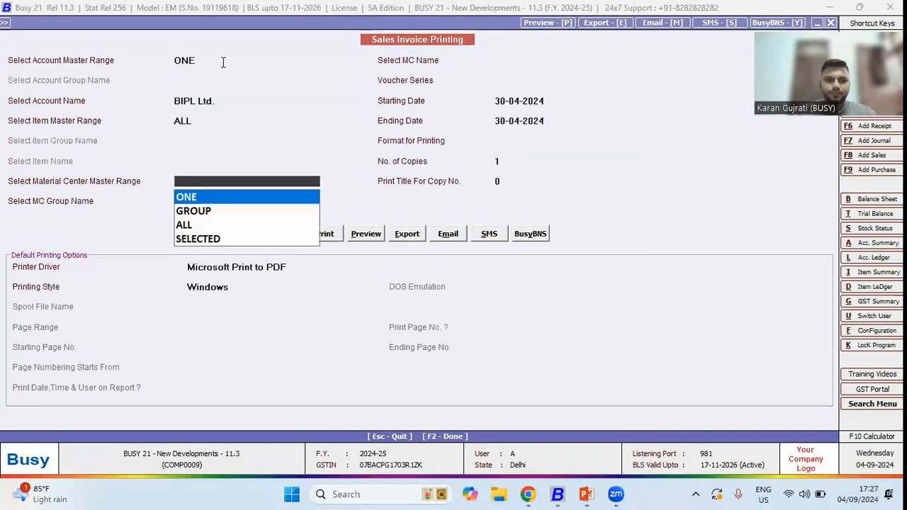
# - Step through the remaining date-wise printing fields including the voucher series, then close the printing form
pyautogui.press('Escape')
pyautogui.press('Return')
pyautogui.press('Return')
pyautogui.press('Return')
pyautogui.press('Down')
pyautogui.press('Up')
pyautogui.press('Return')
pyautogui.press('Escape')
pyautogui.press('Down')
pyautogui.press('Down')
pyautogui.press('Return')
pyautogui.press('Return')
pyautogui.press('Escape')
pyautogui.press('Escape')
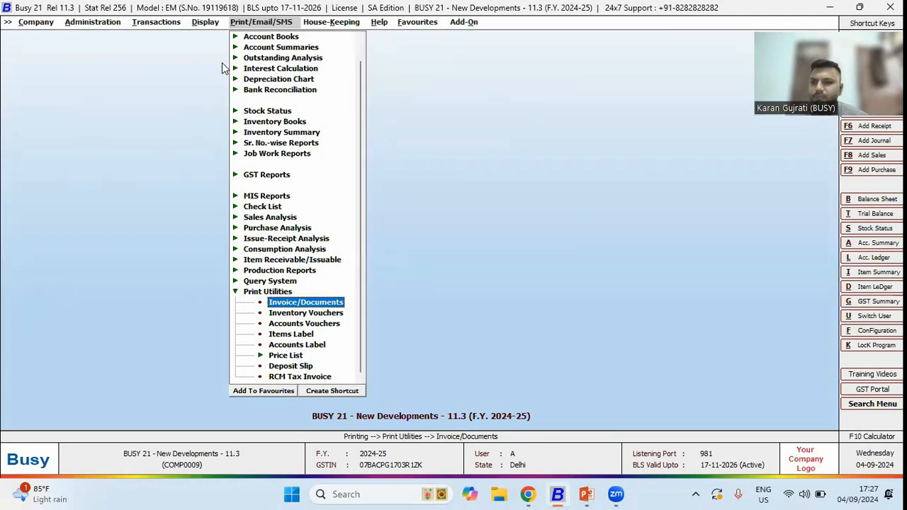
# - Advance the presentation to the next Minor Changes point and return to Busy
pyautogui.hotkey('alt', 'Tab')
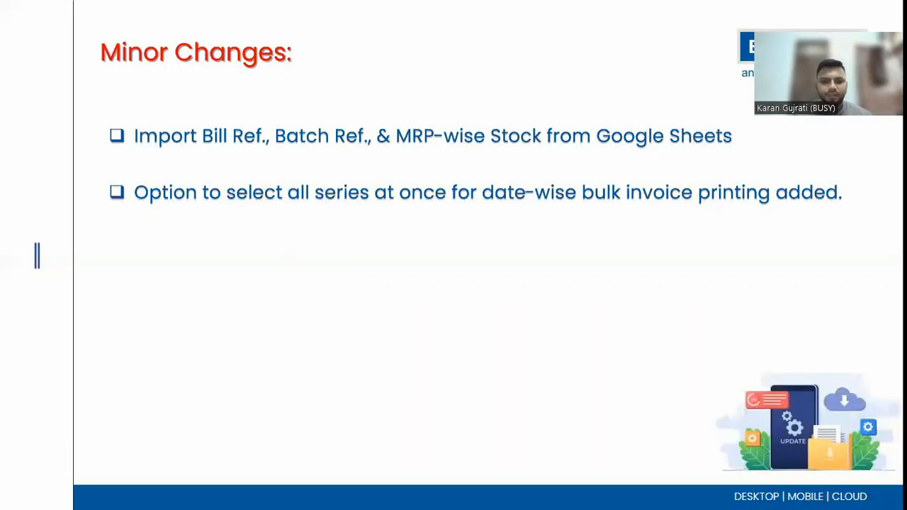
pyautogui.press('Right')
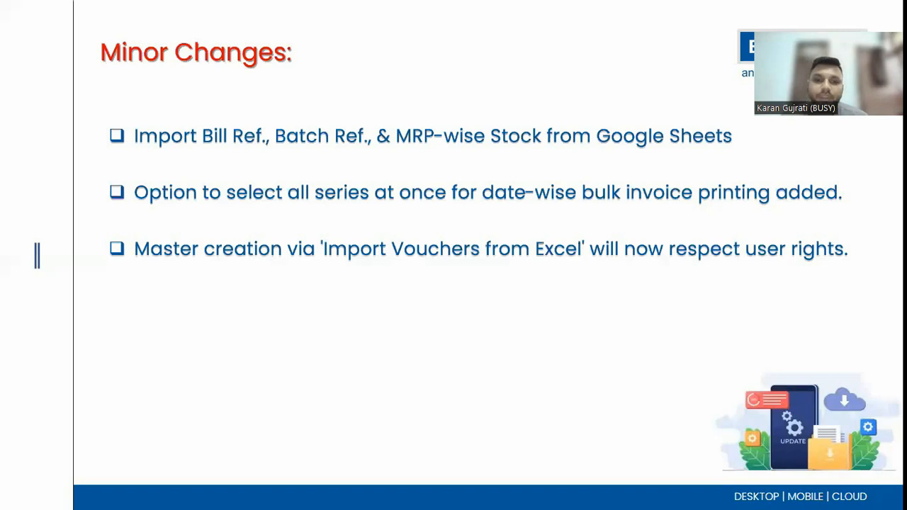
pyautogui.hotkey('alt', 'Tab')
# - Open Modify User for user B, expand the Account rights under Master Maintenance, and save the user
pyautogui.press('Up')
pyautogui.press('Return')
pyautogui.press('Down')
pyautogui.press('Return')
pyautogui.press('Return')
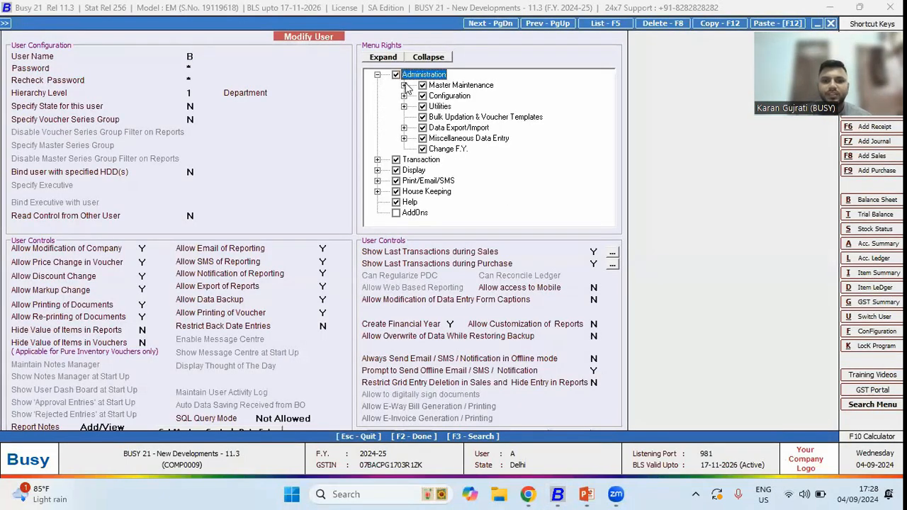
pyautogui.click(404, 85)
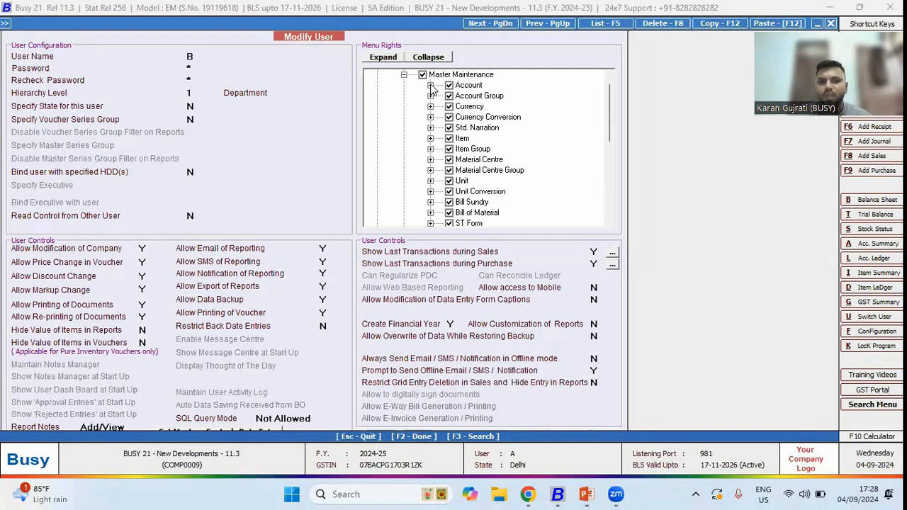
pyautogui.click(431, 85)
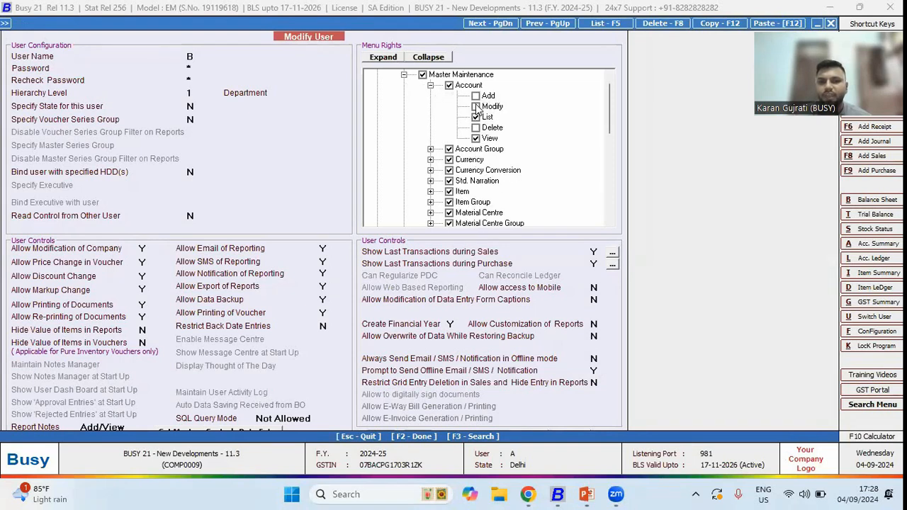
pyautogui.press('F2')
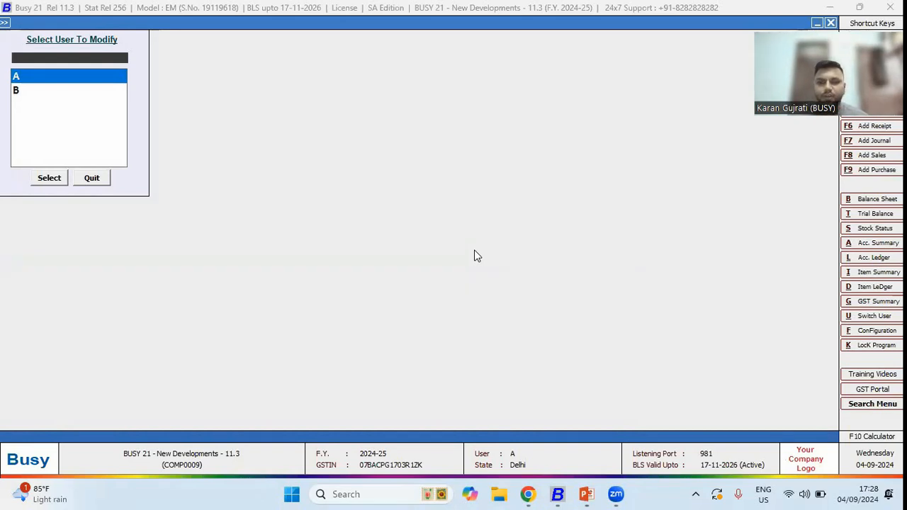
# - Switch user to B, entering the user's password
pyautogui.hotkey('alt', 'u')
pyautogui.write('b')
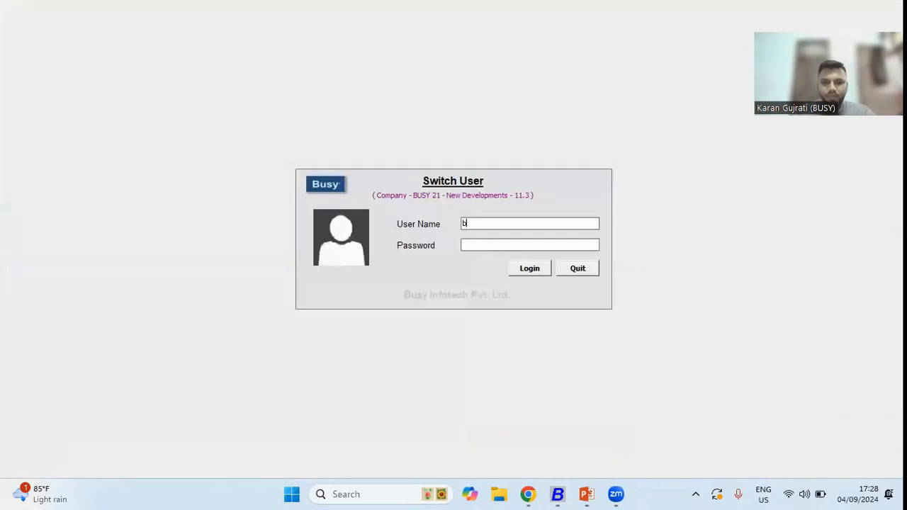
pyautogui.write('b')
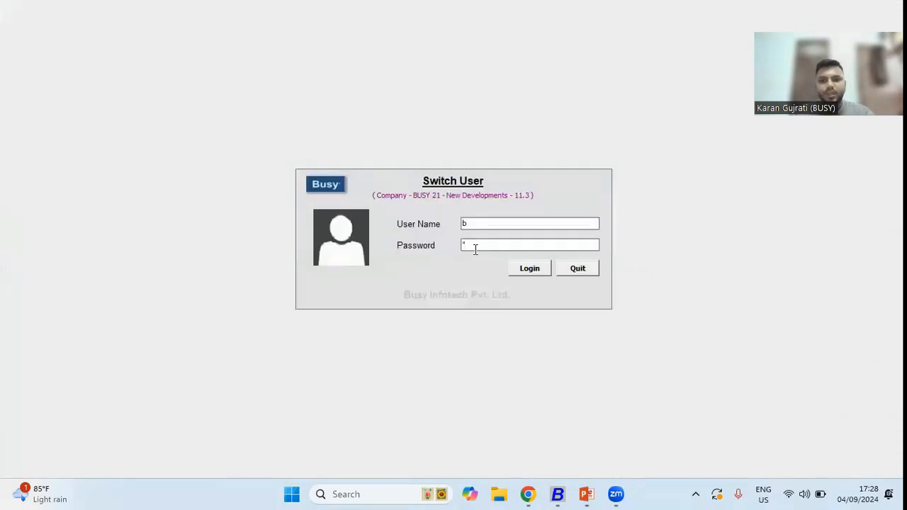
pyautogui.press('Return')
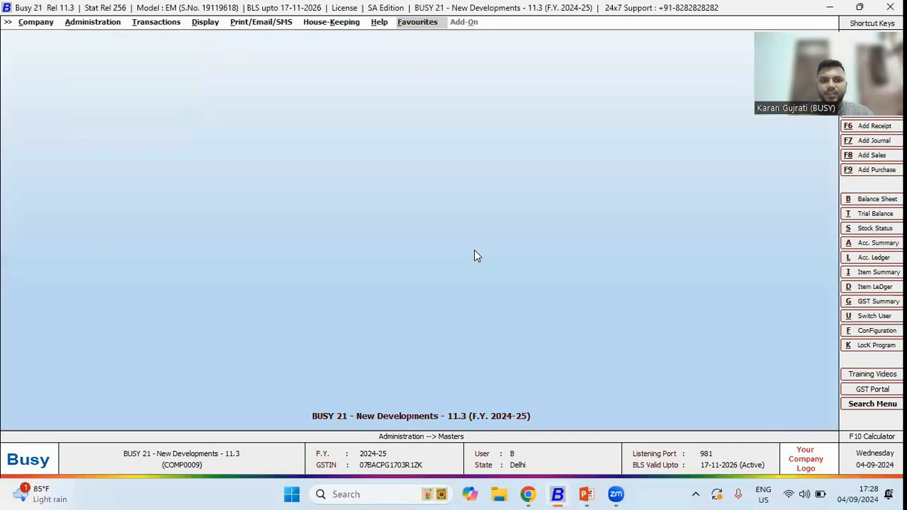
# - Try to open the Accounts import under Import Masters from Excel/Google Sheet as user B
pyautogui.press('Down')
pyautogui.press('Left')
pyautogui.press('Left')
pyautogui.press('Left')
pyautogui.press('Left')
pyautogui.press('Left')
pyautogui.press('Left')
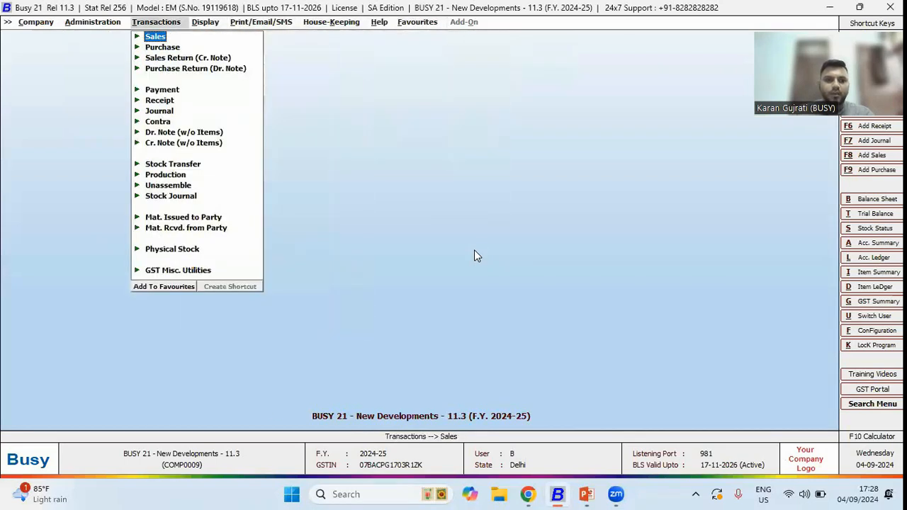
pyautogui.press('Down')
pyautogui.press('Down')
pyautogui.press('Down')
pyautogui.press('Down')
pyautogui.press('Down')
pyautogui.press('Right')
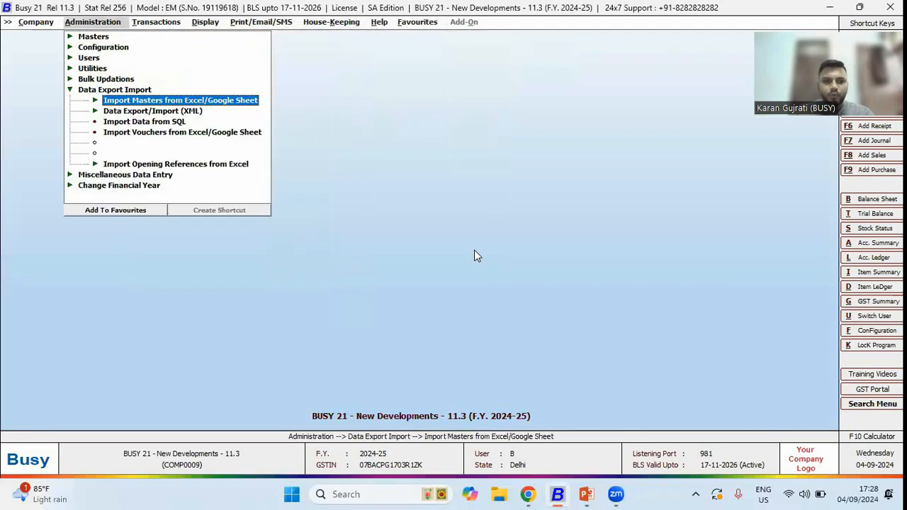
pyautogui.press('Right')
pyautogui.press('Down')
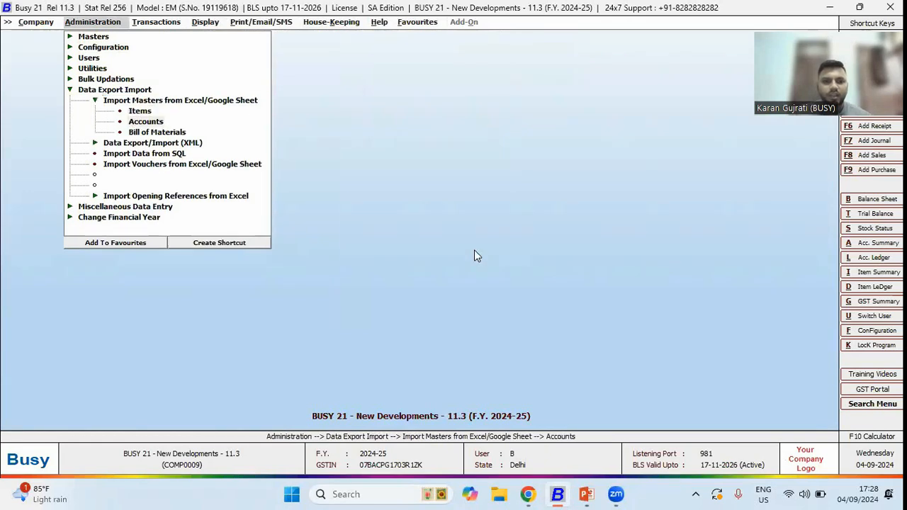
pyautogui.press('Return')
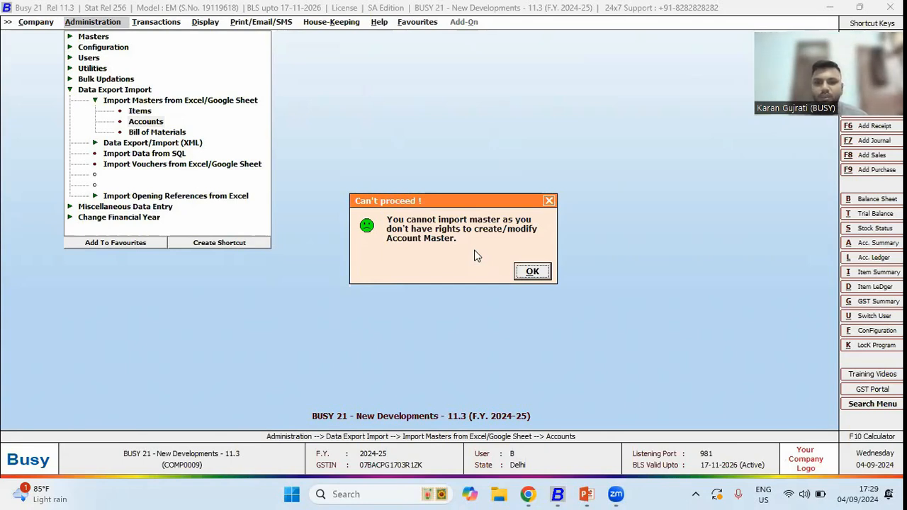
pyautogui.press('Escape')
pyautogui.press('Escape')
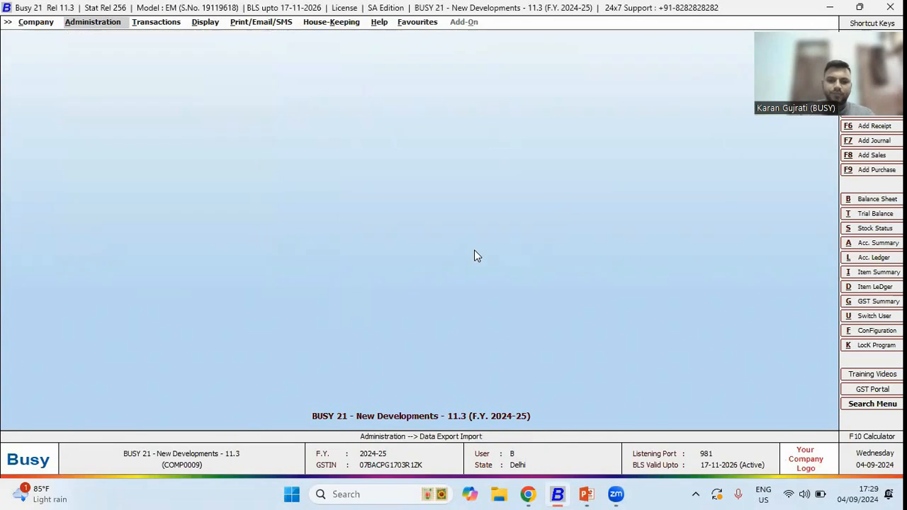
# - Switch user back to A, entering the user's password
pyautogui.hotkey('alt', 'u')
pyautogui.write('a')
pyautogui.press('Return')
pyautogui.write('a')
pyautogui.press('Return')
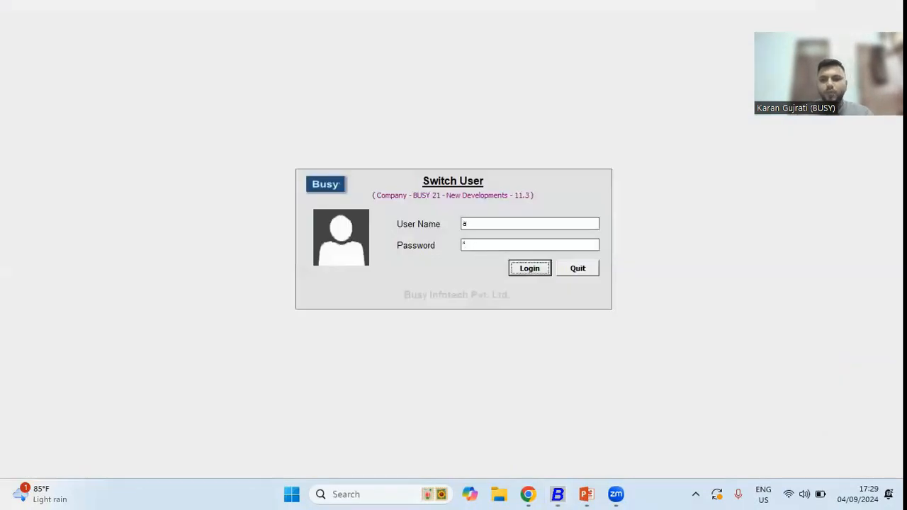
# - Finish logging in as user A and switch to the presentation's minor-changes slide and back
pyautogui.press('Return')
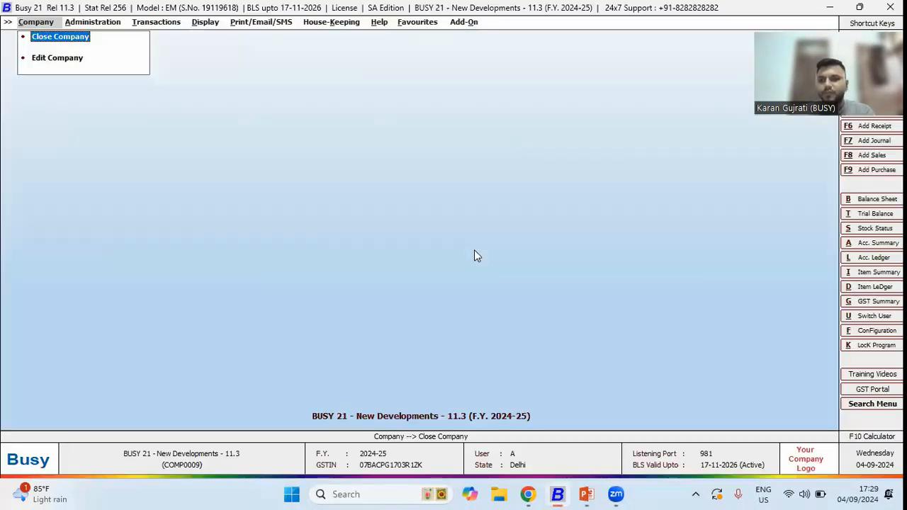
pyautogui.hotkey('alt', 'Tab')
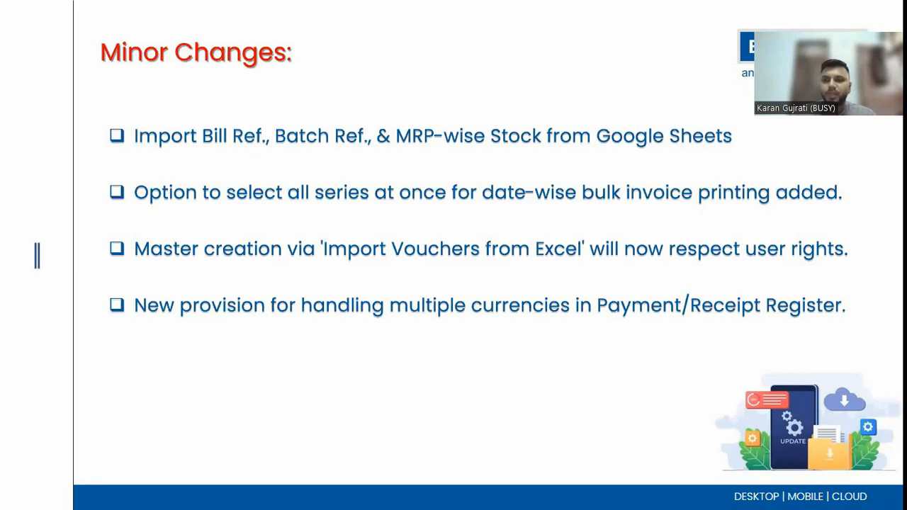
pyautogui.hotkey('alt', 'Tab')
# - Search the Accounts features for the Multi Currency option and close the features window
pyautogui.press('Right')
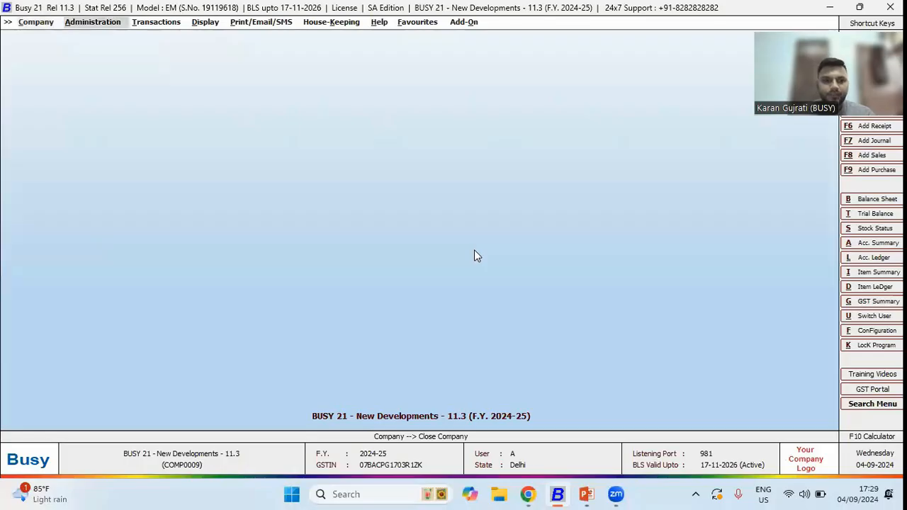
pyautogui.press('Down')
pyautogui.press('Up')
pyautogui.press('Up')
pyautogui.press('Up')
pyautogui.press('Up')
pyautogui.press('Right')
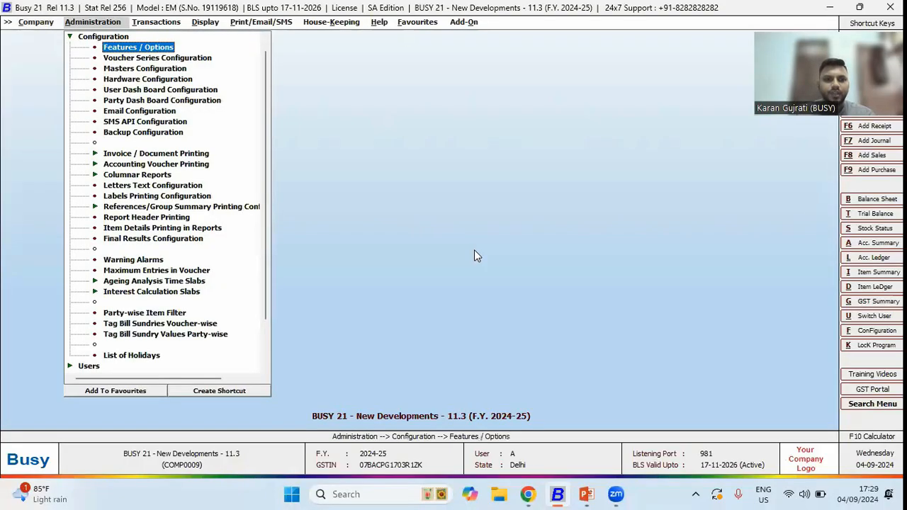
pyautogui.press('Return')
pyautogui.press('a')
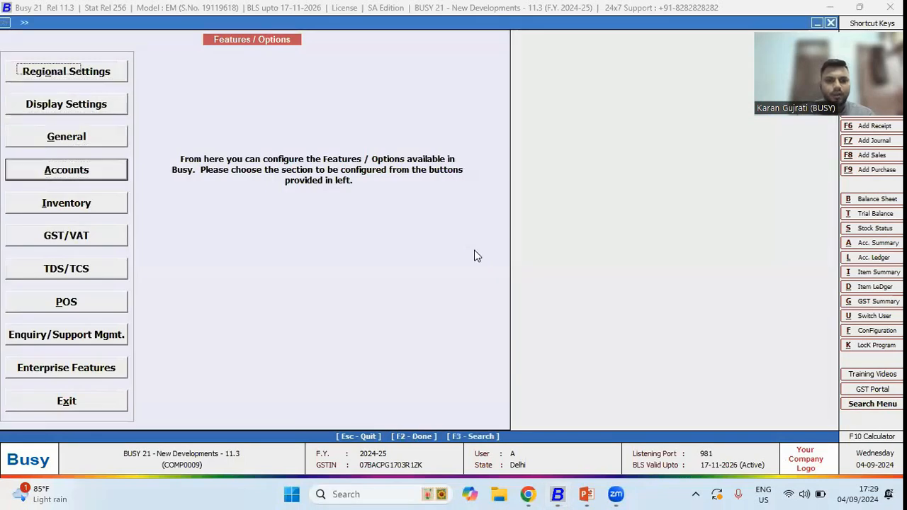
pyautogui.press('F3')
pyautogui.write('cur')
pyautogui.press('Return')
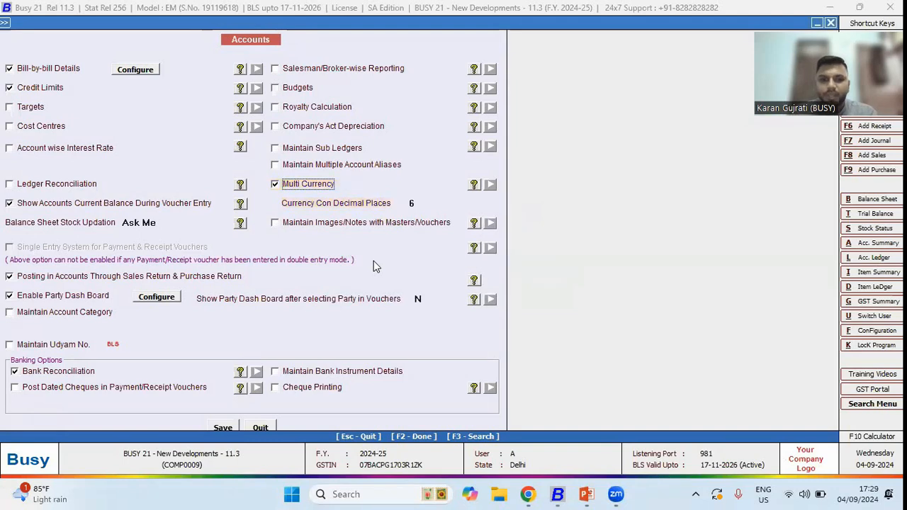
pyautogui.press('Escape')
pyautogui.press('Escape')
# - Open the Payment Register under Account Registers (Standard) and move to its currency filter
pyautogui.press('Right')
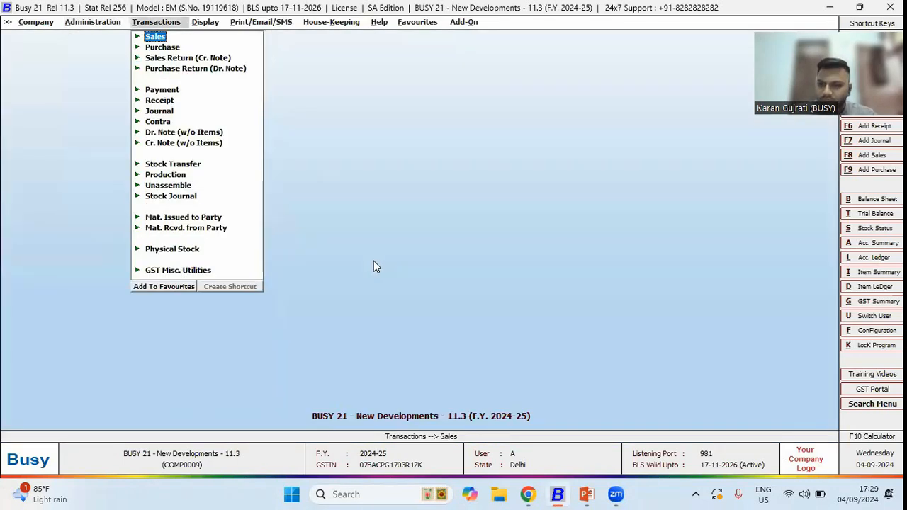
pyautogui.press('Right')
pyautogui.press('Down')
pyautogui.press('Down')
pyautogui.press('Down')
pyautogui.press('Up')
pyautogui.press('Return')
pyautogui.press('Down')
pyautogui.press('Down')
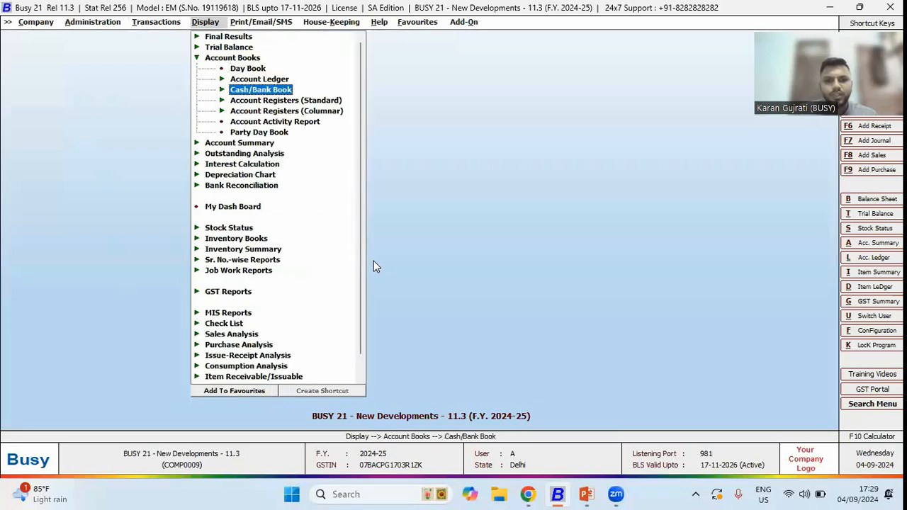
pyautogui.press('Down')
pyautogui.press('Return')
pyautogui.press('Down')
pyautogui.press('Down')
pyautogui.press('Down')
pyautogui.press('Down')
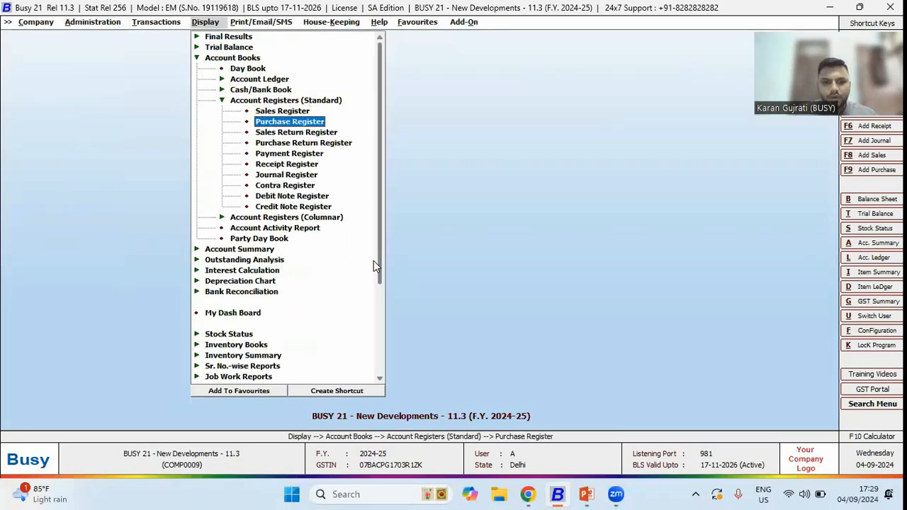
pyautogui.press('Down')
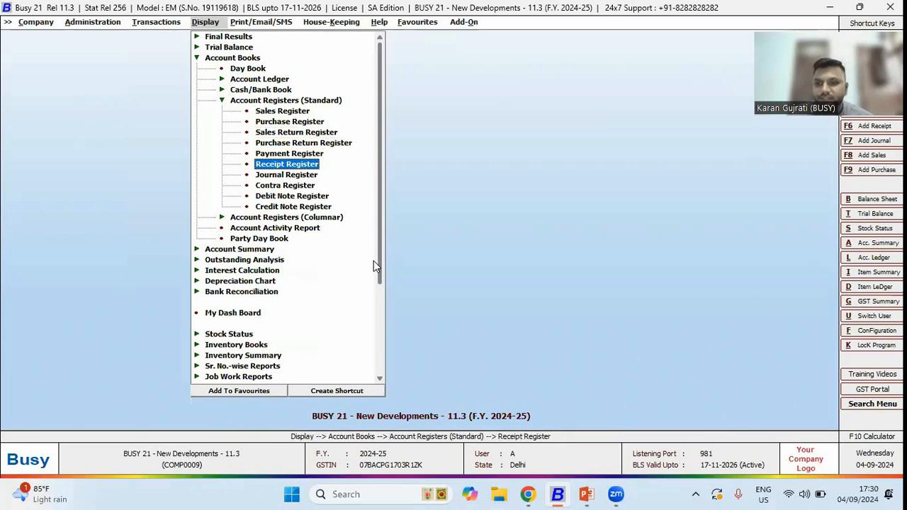
pyautogui.press('Up')
pyautogui.press('Return')
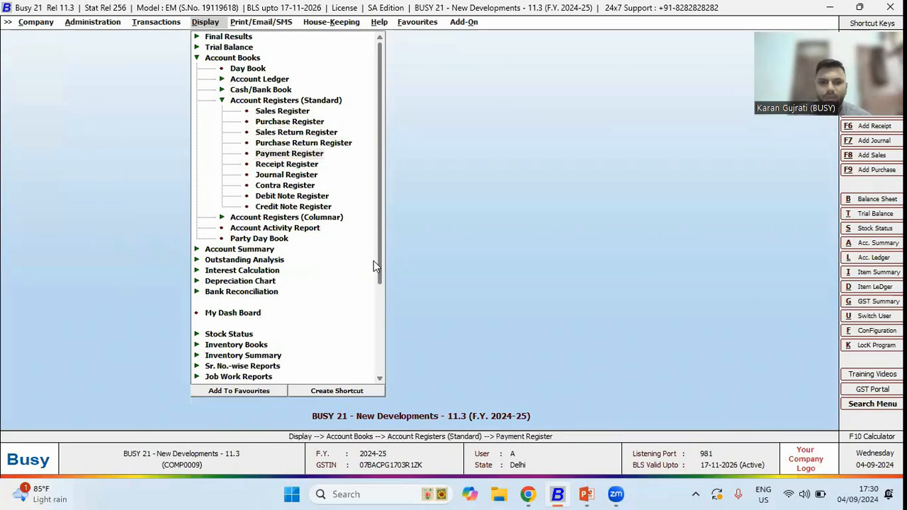
pyautogui.press('Return')
pyautogui.press('Return')
pyautogui.press('Return')
pyautogui.press('Return')
pyautogui.press('Return')
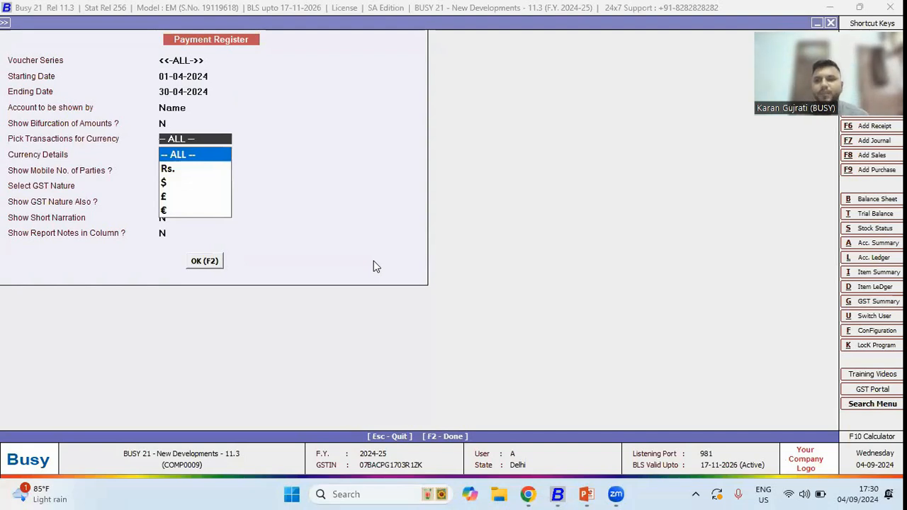
# - Generate the Payment Register for $ transactions with Alt. Currency details
pyautogui.press('Down')
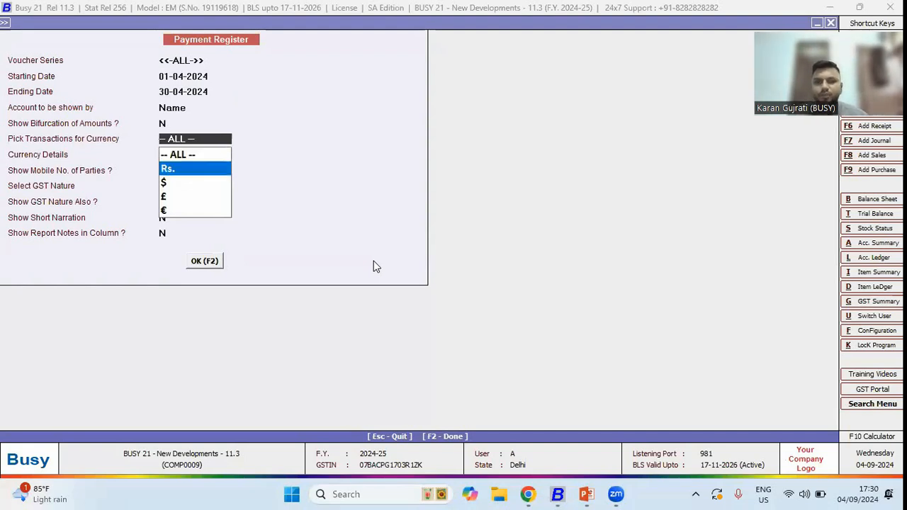
pyautogui.press('Down')
pyautogui.press('Down')
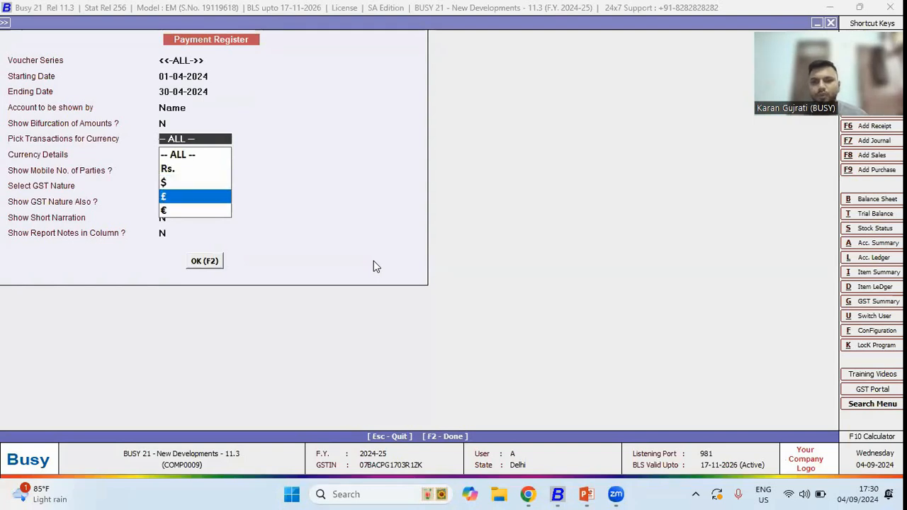
pyautogui.press('Up')
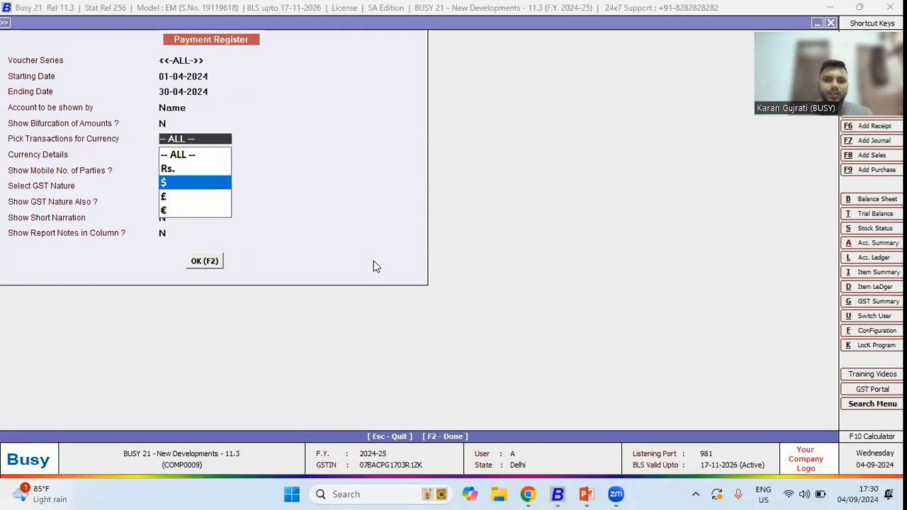
pyautogui.press('Return')
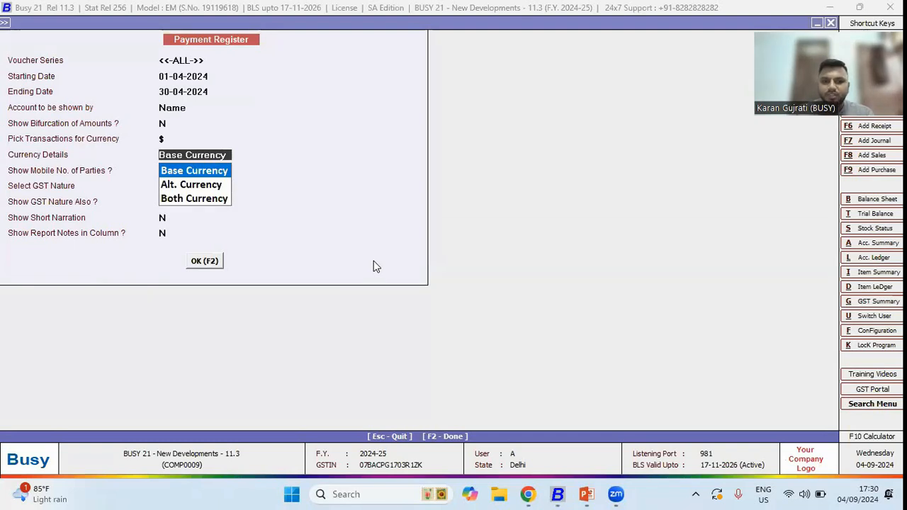
pyautogui.press('Down')
pyautogui.press('Return')
pyautogui.press('Return')
pyautogui.press('F2')
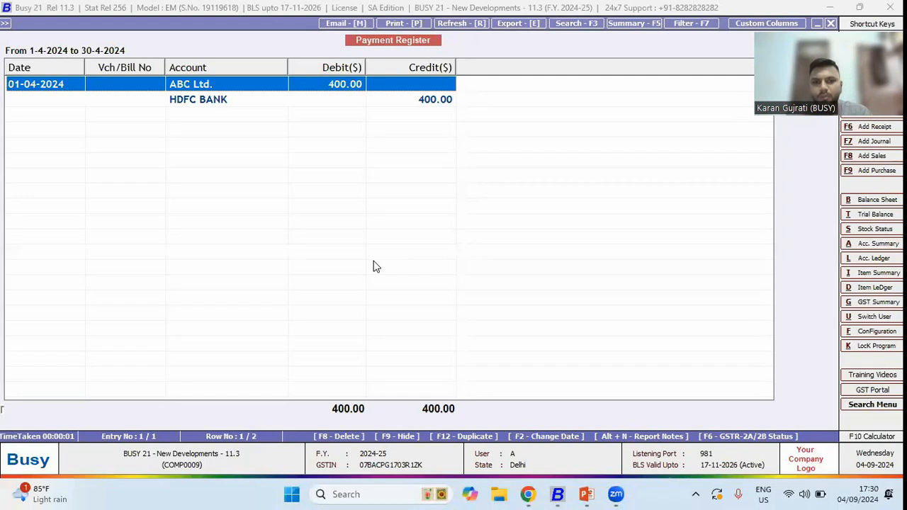
# - Regenerate the Payment Register for all currencies with Both Currency details
pyautogui.press('Escape')
pyautogui.press('Return')
pyautogui.press('Return')
pyautogui.press('Return')
pyautogui.press('Return')
pyautogui.press('Return')
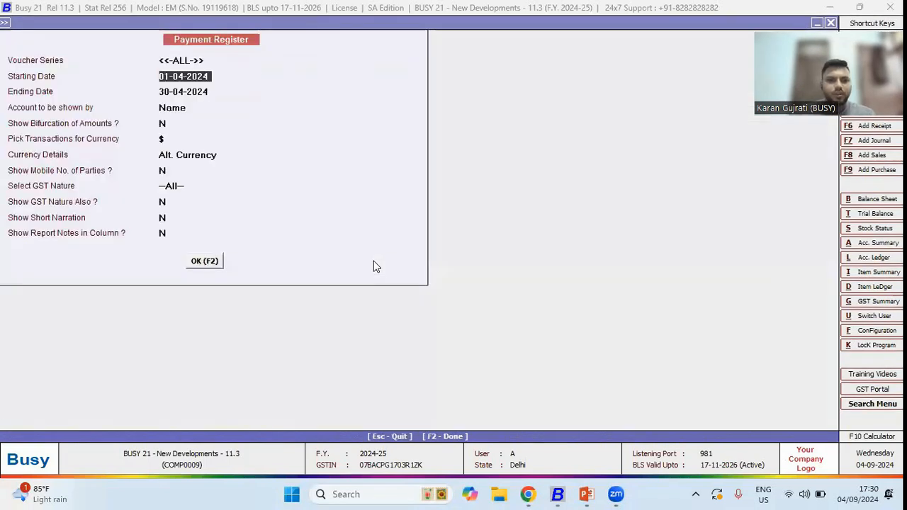
pyautogui.press('Return')
pyautogui.press('Down')
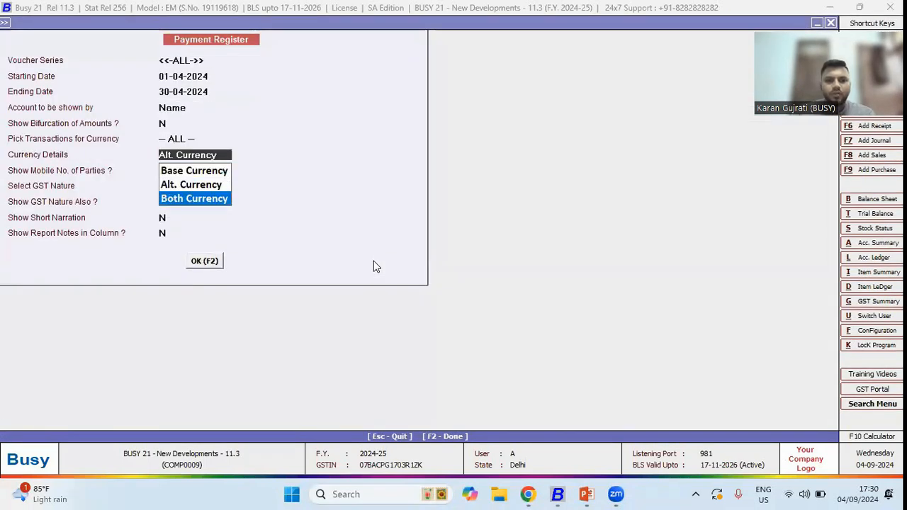
pyautogui.press('Return')
pyautogui.press('F2')
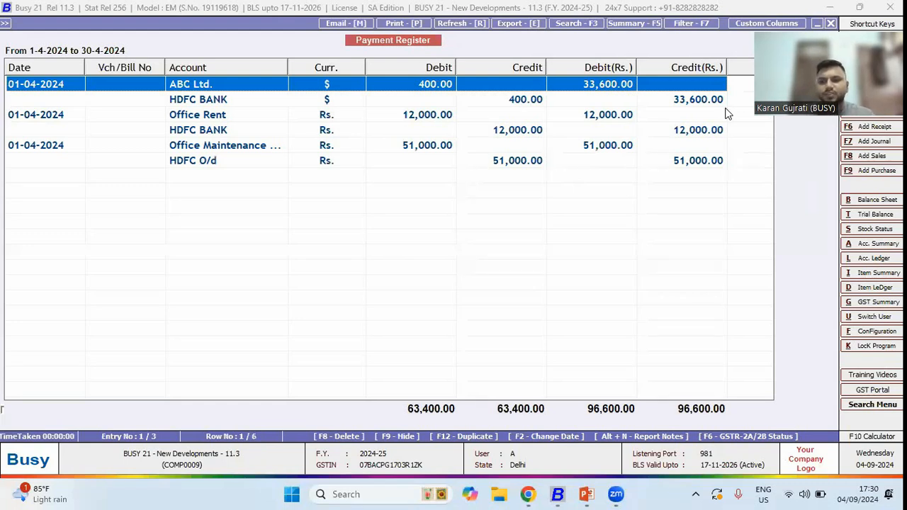
# - Open the Receipt Register options to inspect its currency settings, then close the menus
pyautogui.press('Escape')
pyautogui.press('Escape')
pyautogui.press('Escape')
pyautogui.press('Down')
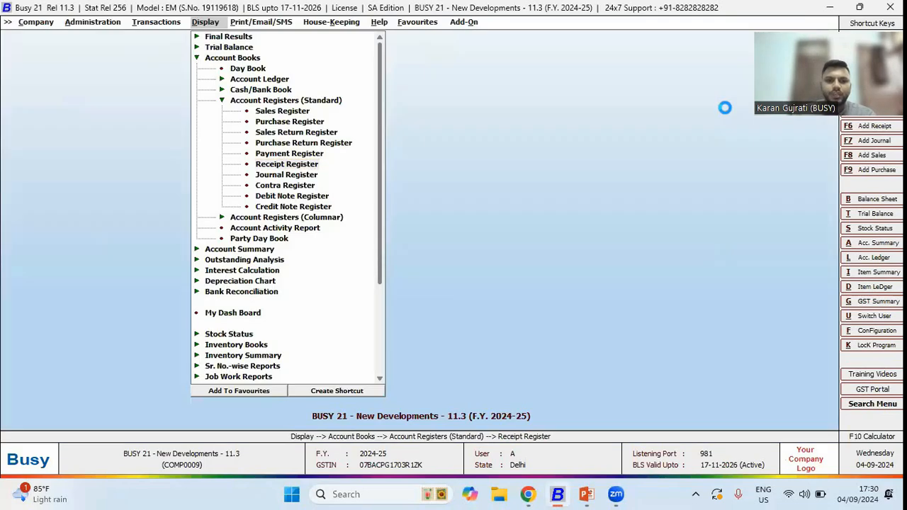
pyautogui.press('Return')
pyautogui.press('Return')
pyautogui.press('Return')
pyautogui.press('Return')
pyautogui.press('Return')
pyautogui.press('Return')
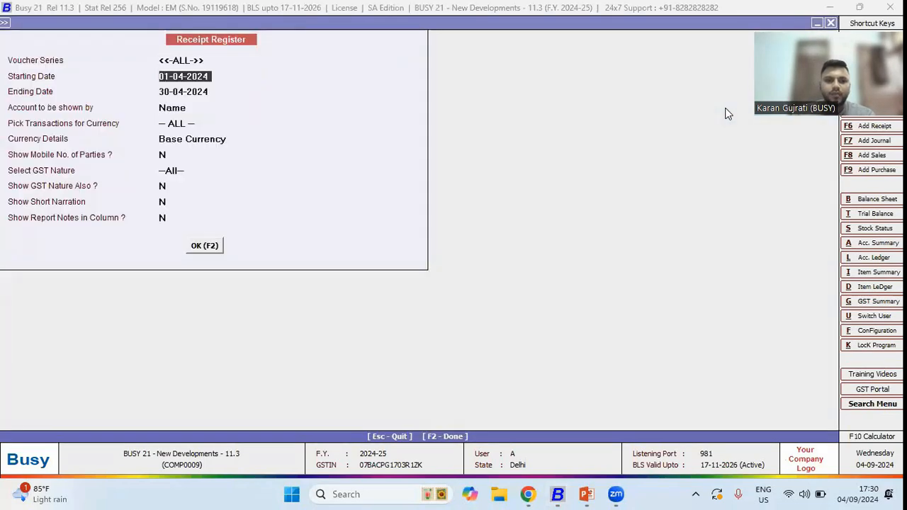
pyautogui.press('Escape')
pyautogui.press('Escape')
pyautogui.press('Escape')
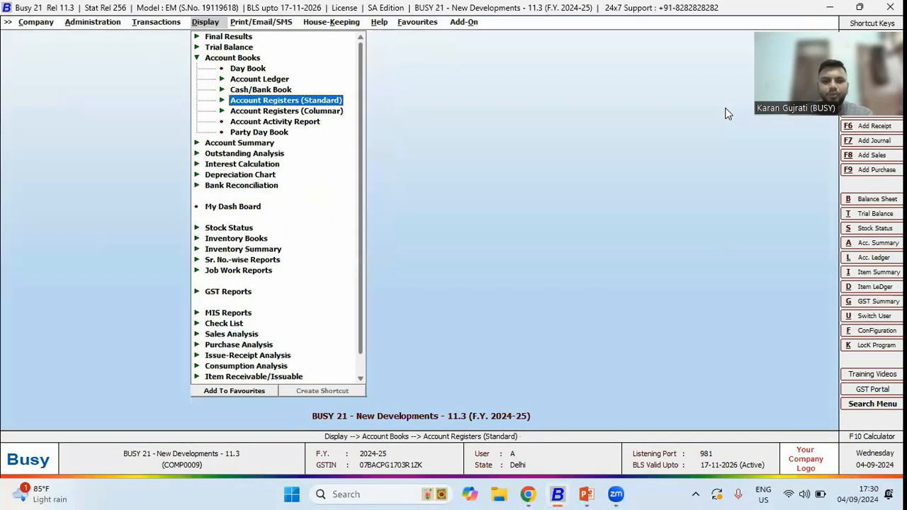
# - Review the barcode slide, then open the Item Bar-code Printing add-on and close it
pyautogui.hotkey('alt', 'Tab')
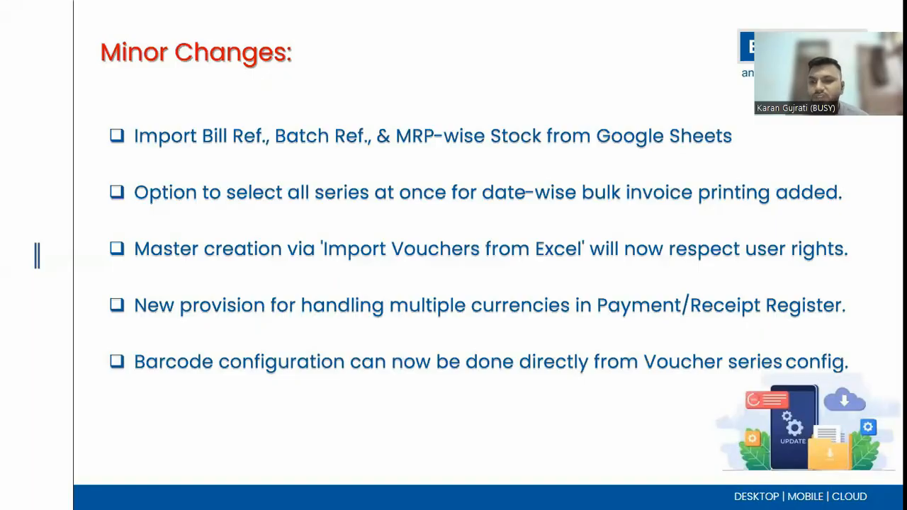
pyautogui.hotkey('alt', 'Tab')
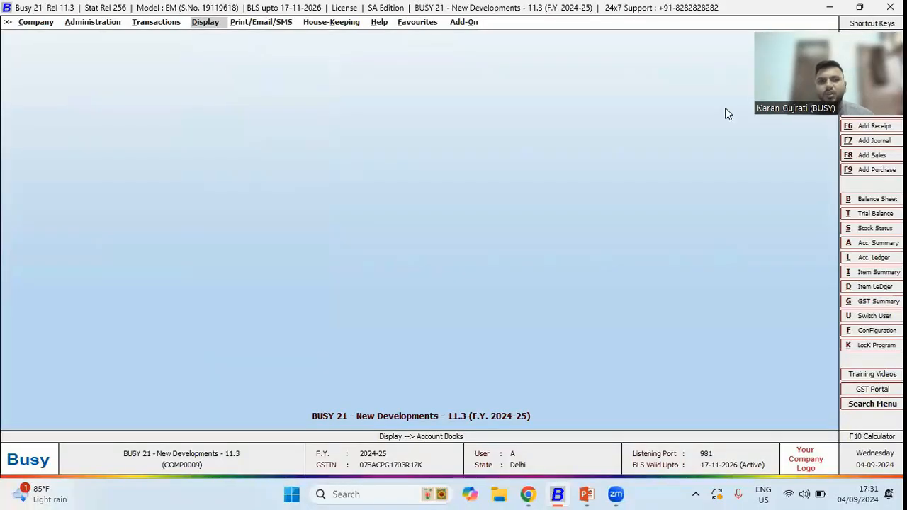
pyautogui.press('Right')
pyautogui.press('Right')
pyautogui.press('Right')
pyautogui.press('Right')
pyautogui.press('Right')
pyautogui.press('Down')
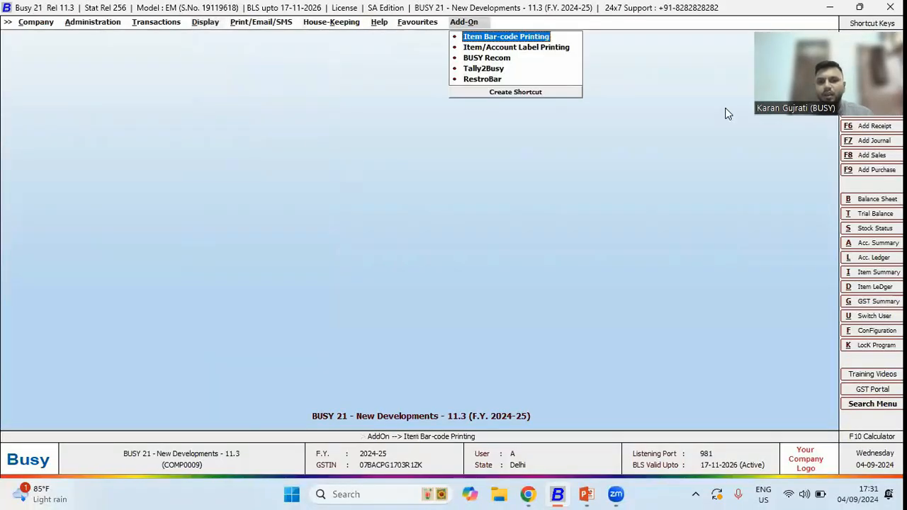
pyautogui.press('Return')
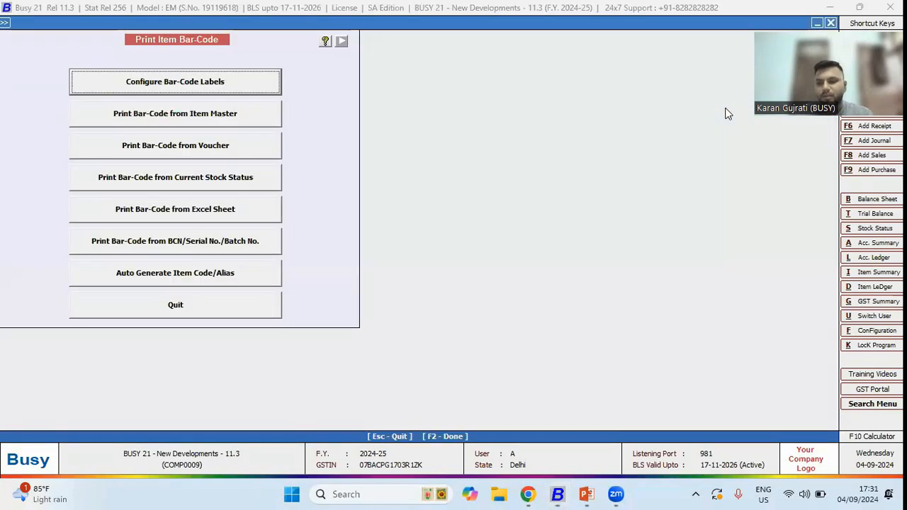
pyautogui.press('Escape')
pyautogui.press('Escape')
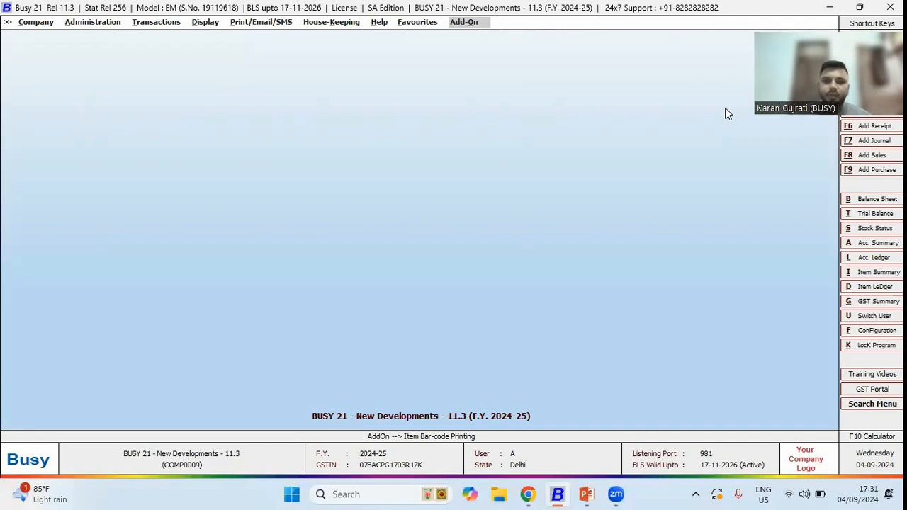
# - Enable Print Item Barcode After Saving in the Purchase Main voucher series configuration and open its barcode configuration
pyautogui.press('Left')
pyautogui.press('Left')
pyautogui.press('Left')
pyautogui.press('Left')
pyautogui.press('Left')
pyautogui.press('Left')
pyautogui.press('Left')
pyautogui.press('Return')
pyautogui.press('Down')
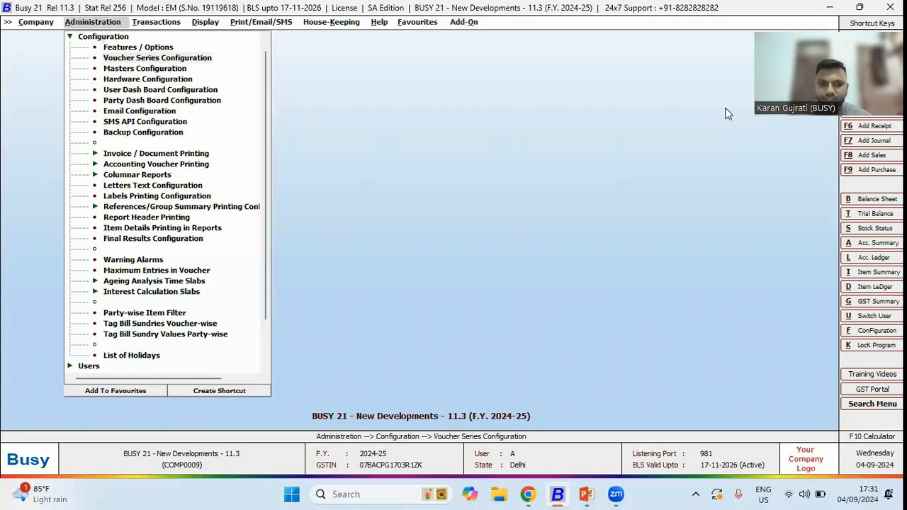
pyautogui.press('Return')
pyautogui.press('Down')
pyautogui.press('Right')
pyautogui.press('Down')
pyautogui.press('Return')
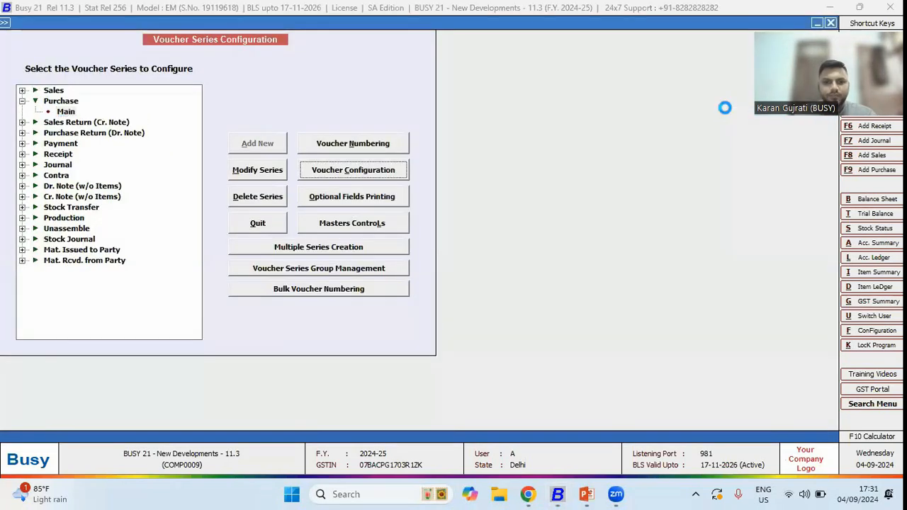
pyautogui.press('Return')
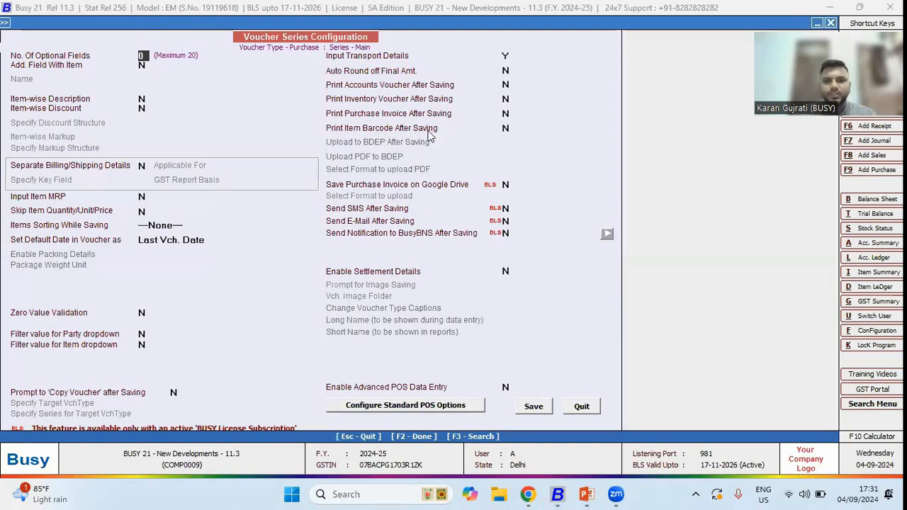
pyautogui.click(505, 127)
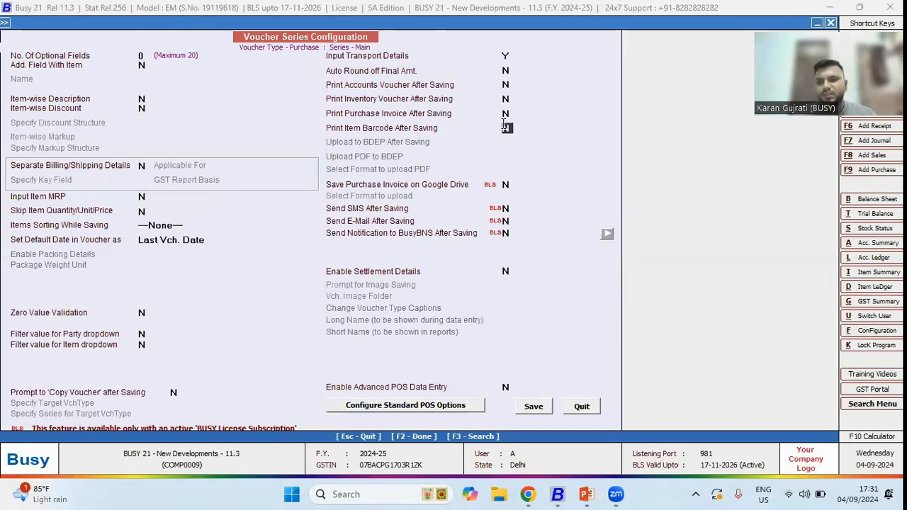
pyautogui.press('y')
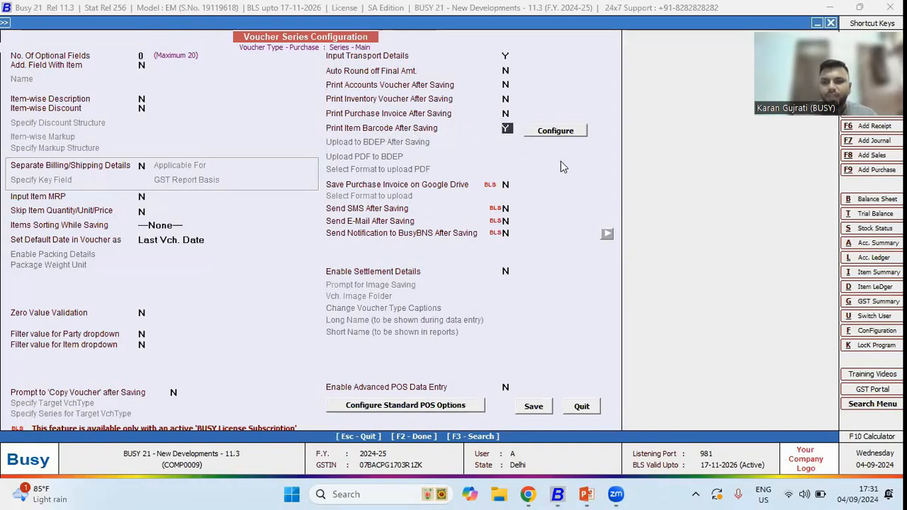
pyautogui.click(560, 134)
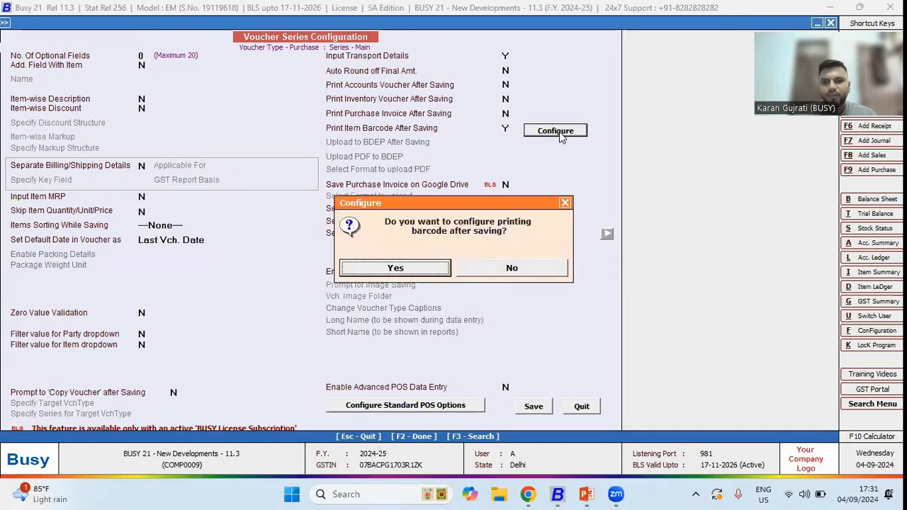
pyautogui.press('Return')
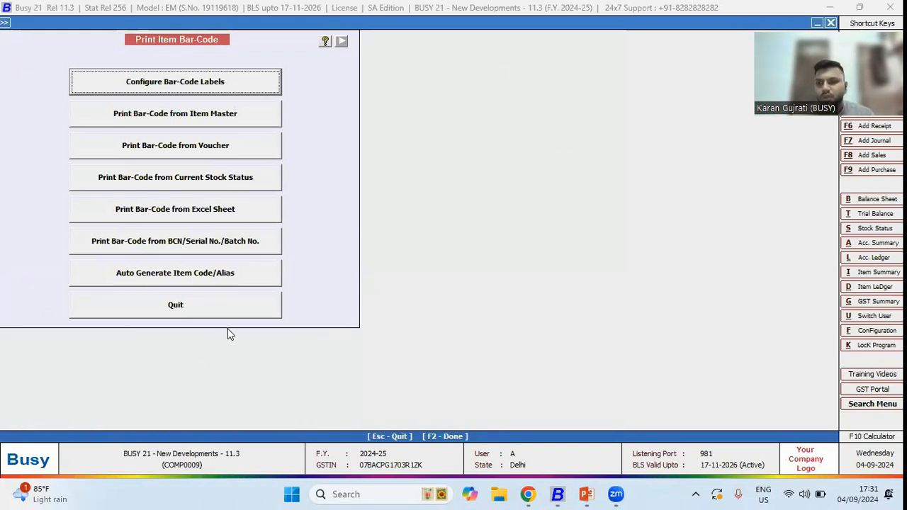
# - Turn off Print Item Barcode After Saving in the Purchase Main series configuration and save it
pyautogui.click(178, 86)
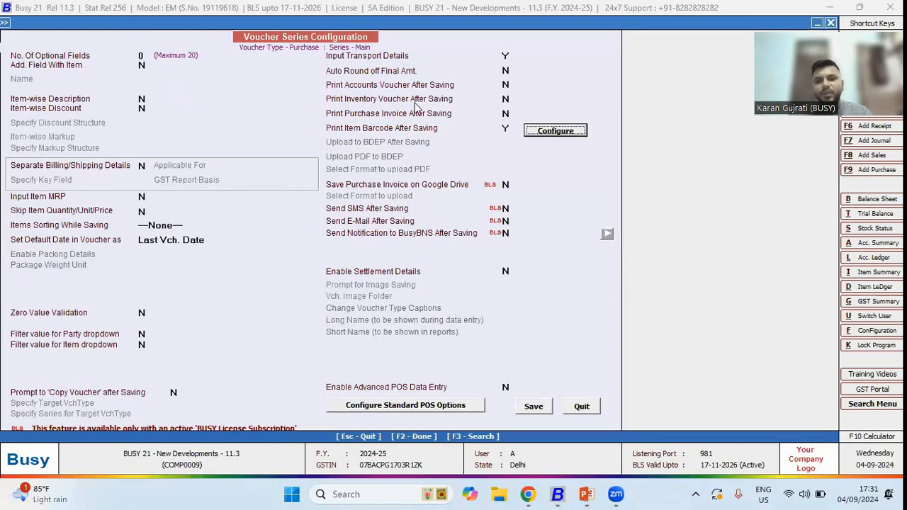
pyautogui.click(508, 128)
pyautogui.write('N')
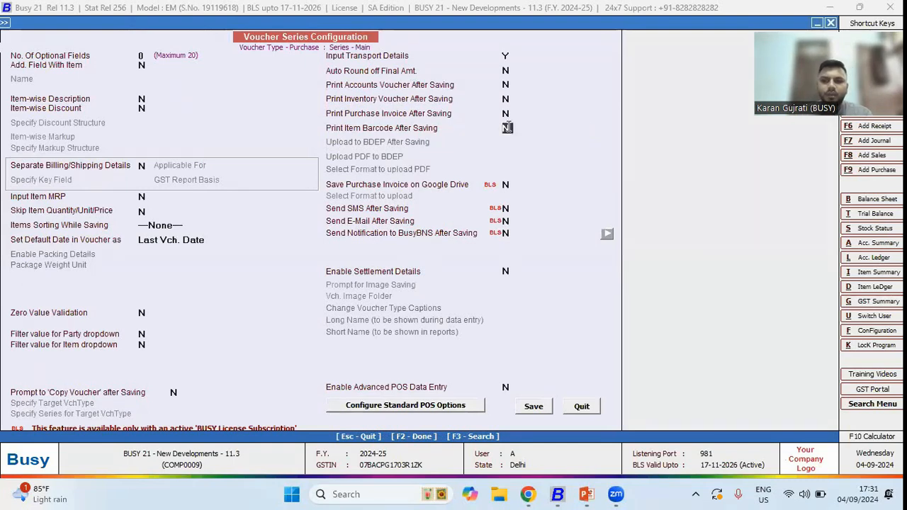
pyautogui.press('F2')
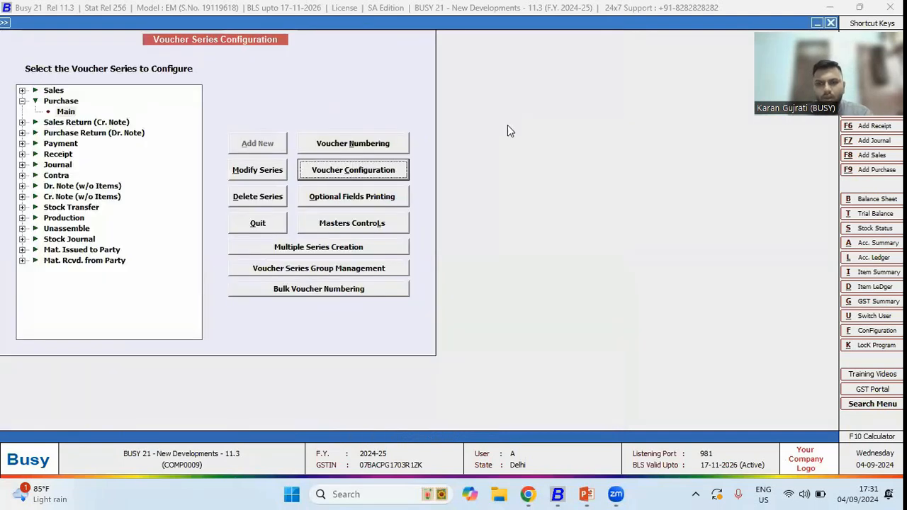
# - Review the presentation slide on importing critical levels in Item Master for various MCs
pyautogui.press('Escape')
pyautogui.press('Right')
pyautogui.press('Right')
pyautogui.press('Right')
pyautogui.press('Right')
pyautogui.press('Right')
pyautogui.press('Right')
pyautogui.press('Right')
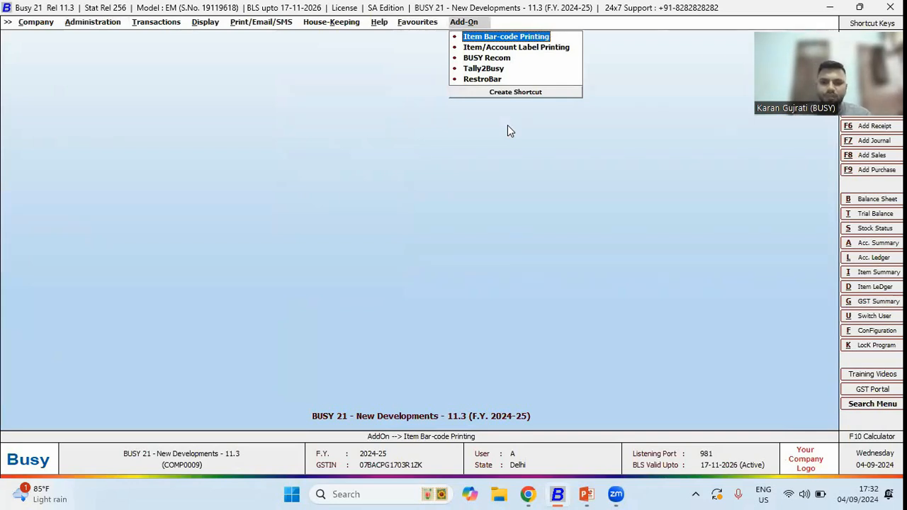
pyautogui.hotkey('alt', 'Tab')
pyautogui.press('Right')
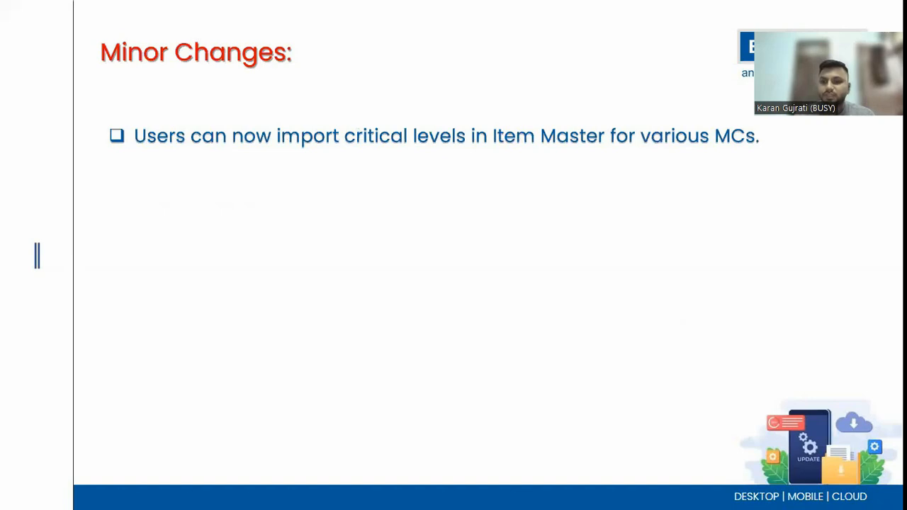
# - Open the Casual Shirt item for modification and open its MC-wise critical level definition
pyautogui.hotkey('alt', 'Tab')
pyautogui.press('Left')
pyautogui.press('Left')
pyautogui.press('Left')
pyautogui.press('Left')
pyautogui.press('Left')
pyautogui.press('Left')
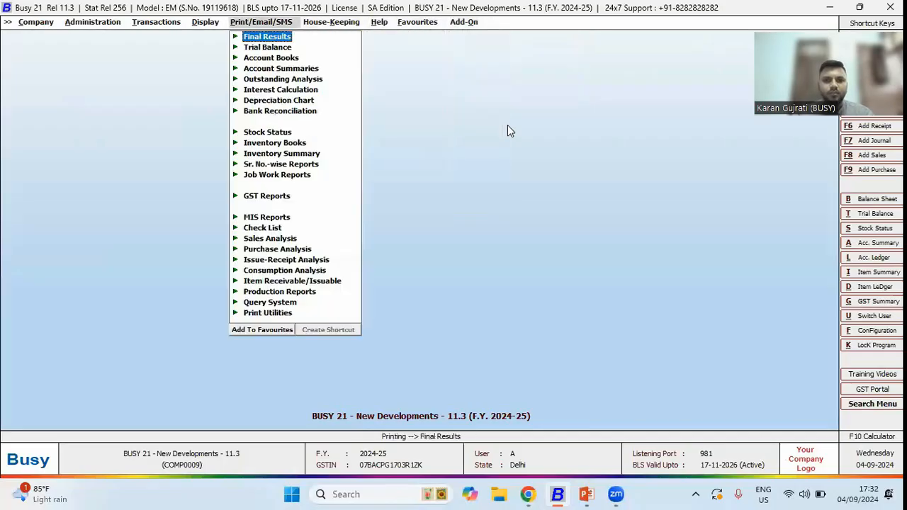
pyautogui.press('Escape')
pyautogui.press('Down')
pyautogui.press('Down')
pyautogui.press('Down')
pyautogui.press('Down')
pyautogui.press('Down')
pyautogui.press('Down')
pyautogui.press('Down')
pyautogui.press('Return')
pyautogui.press('Down')
pyautogui.press('Return')
pyautogui.press('Return')
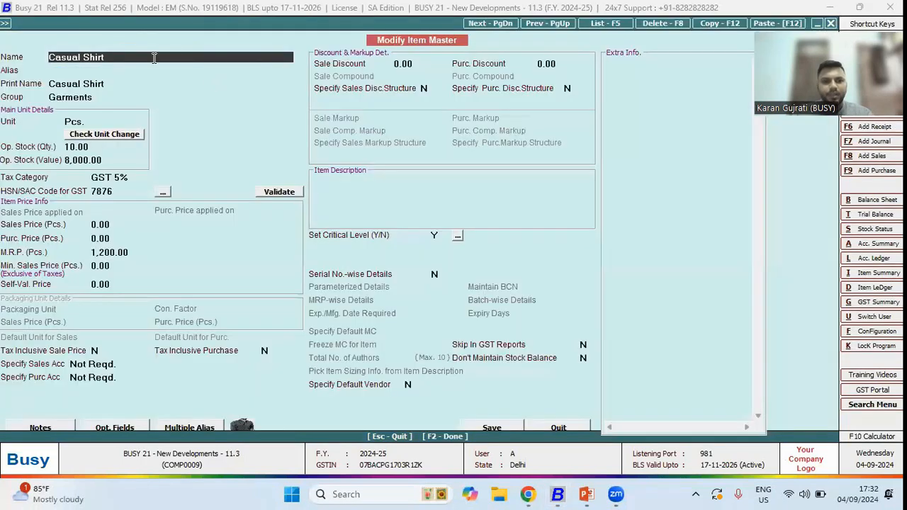
pyautogui.click(436, 235)
pyautogui.click(458, 235)
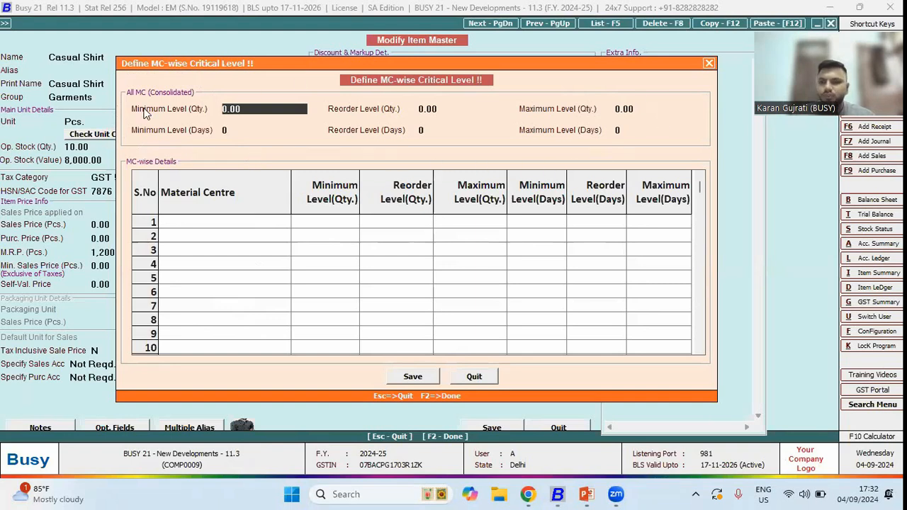
pyautogui.click(182, 221)
pyautogui.press('Down')
pyautogui.press('Down')
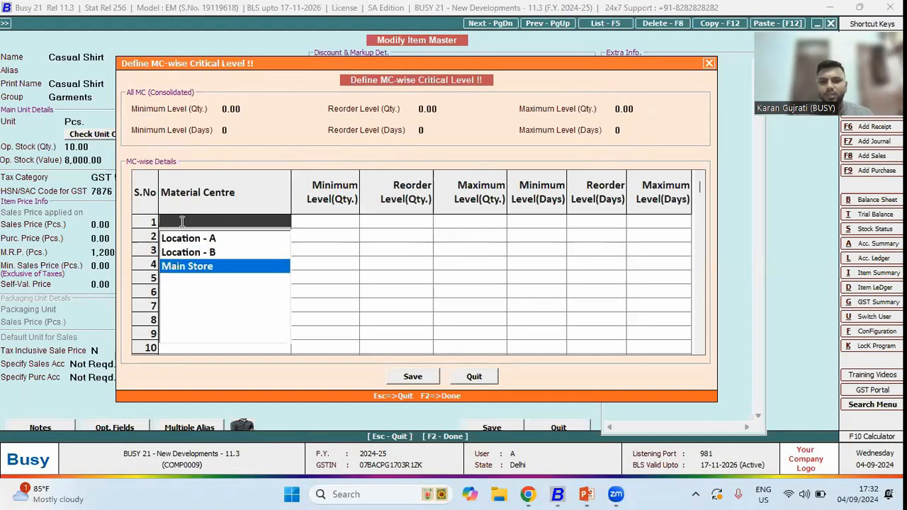
pyautogui.press('Return')
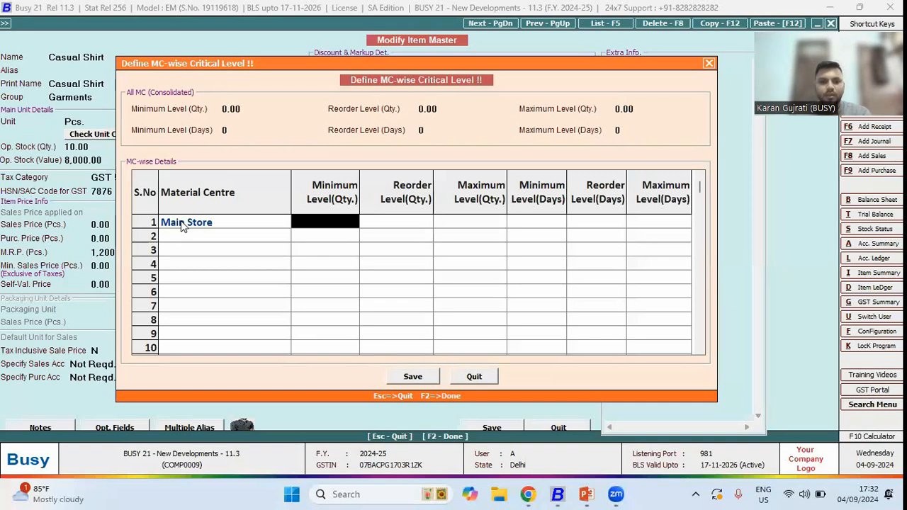
pyautogui.click(182, 226)
pyautogui.press('BackSpace')
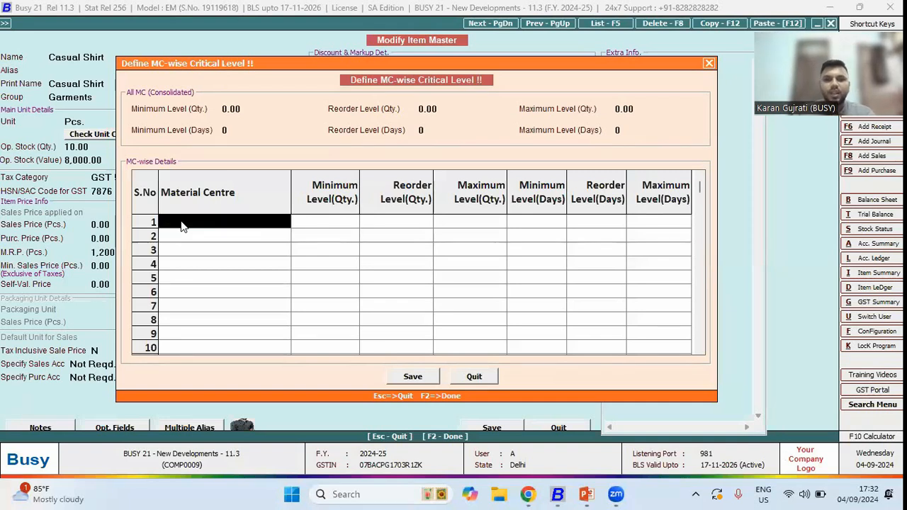
# - Import MC-wise critical levels from the Excel file using the connected field mapping, confirming the import
pyautogui.press('Escape')
pyautogui.press('Escape')
pyautogui.press('Escape')
pyautogui.press('Escape')
pyautogui.press('Down')
pyautogui.press('Down')
pyautogui.press('Down')
pyautogui.press('Down')
pyautogui.press('Down')
pyautogui.press('Return')
pyautogui.press('Down')
pyautogui.press('Down')
pyautogui.press('Down')
pyautogui.press('Down')
pyautogui.press('Down')
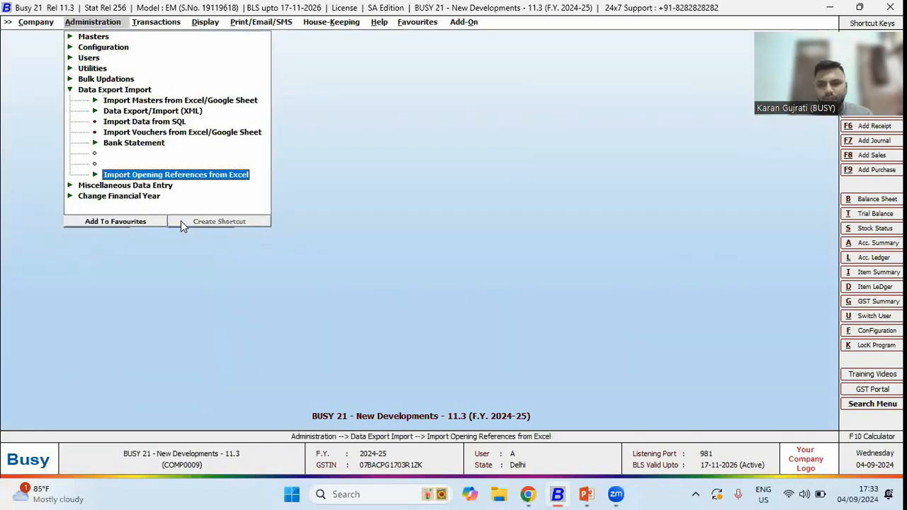
pyautogui.press('Return')
pyautogui.press('Down')
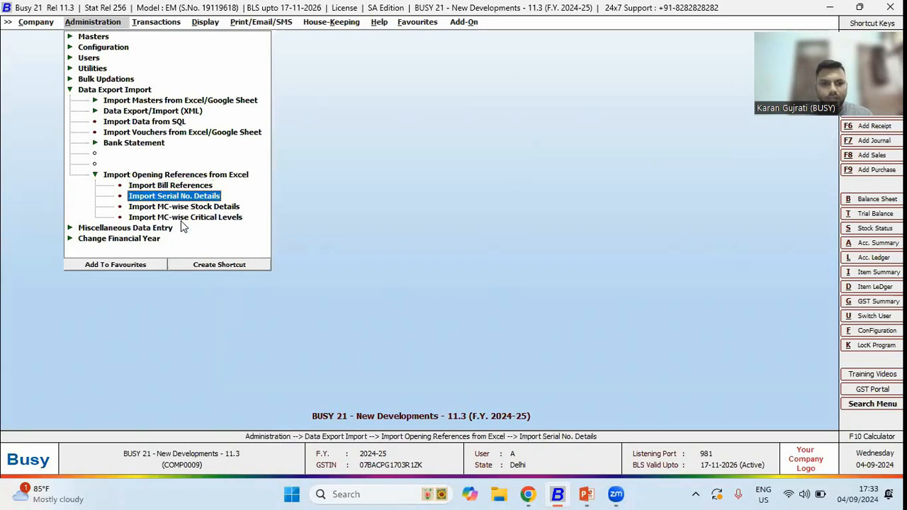
pyautogui.press('Down')
pyautogui.press('Down')
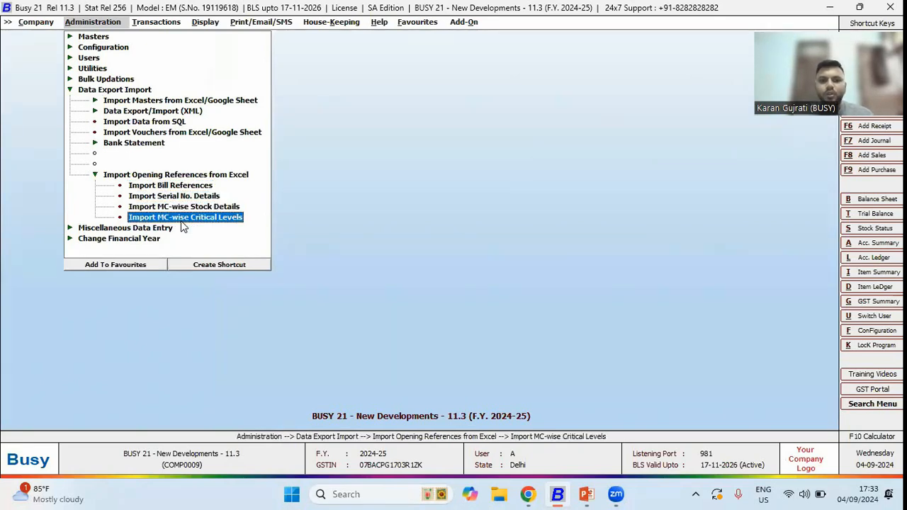
pyautogui.press('Return')
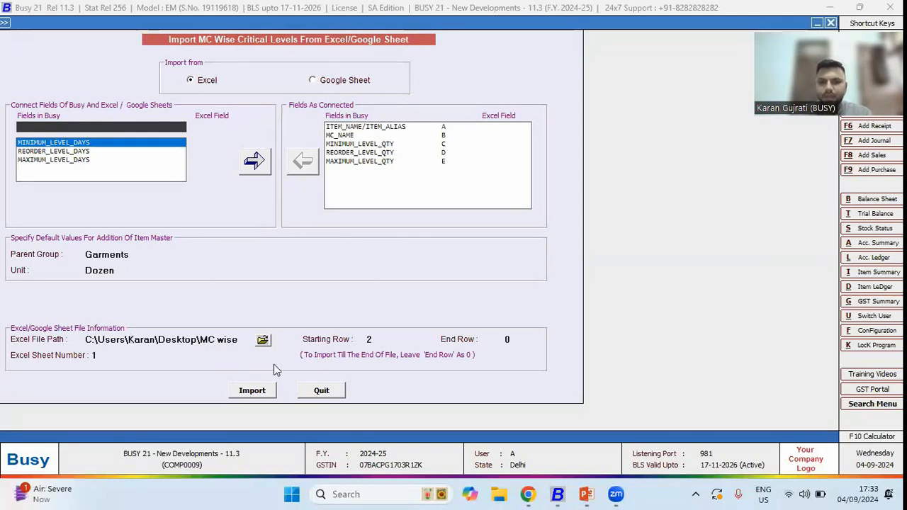
pyautogui.click(268, 394)
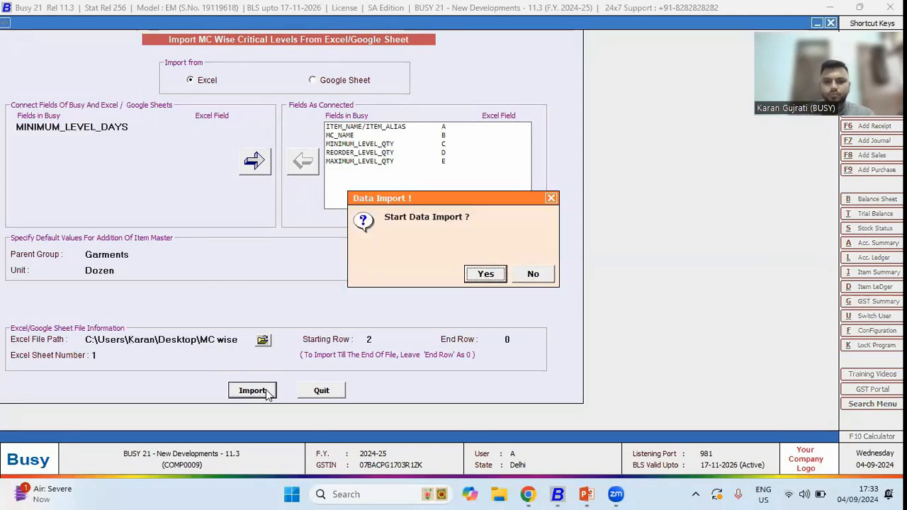
pyautogui.press('Return')
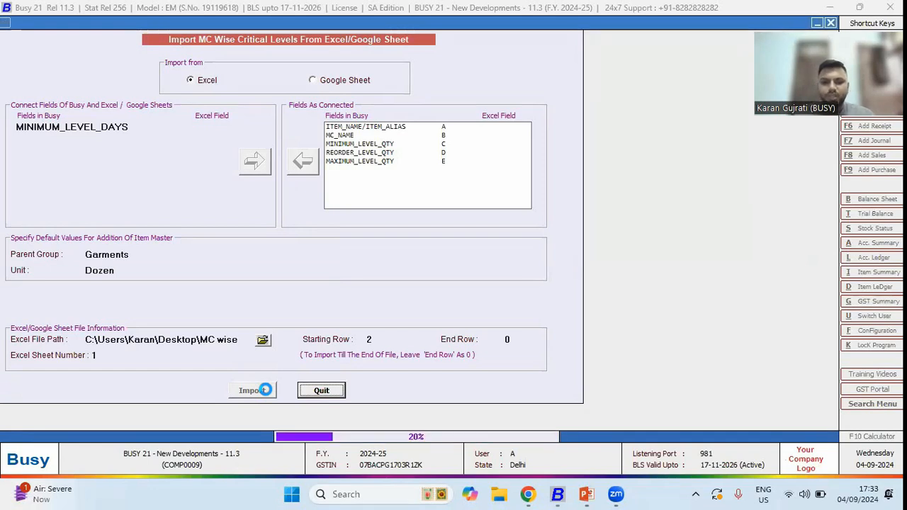
# - Reopen the Casual Shirt item's MC-wise critical levels to check the imported values
pyautogui.press('Up')
pyautogui.press('Up')
pyautogui.press('Up')
pyautogui.press('Up')
pyautogui.press('Up')
pyautogui.press('Up')
pyautogui.press('Return')
pyautogui.press('Down')
pyautogui.press('Down')
pyautogui.press('Down')
pyautogui.press('Down')
pyautogui.press('Down')
pyautogui.press('Down')
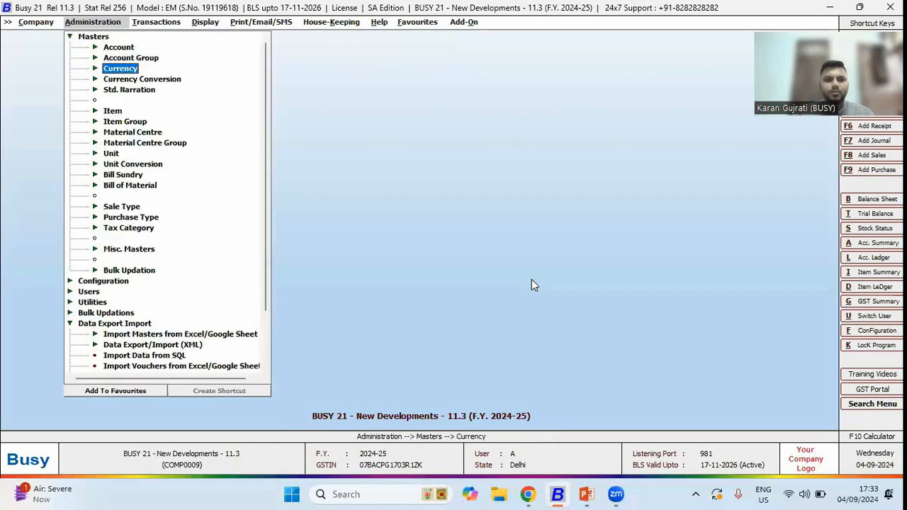
pyautogui.press('Return')
pyautogui.press('Down')
pyautogui.press('Return')
pyautogui.press('Return')
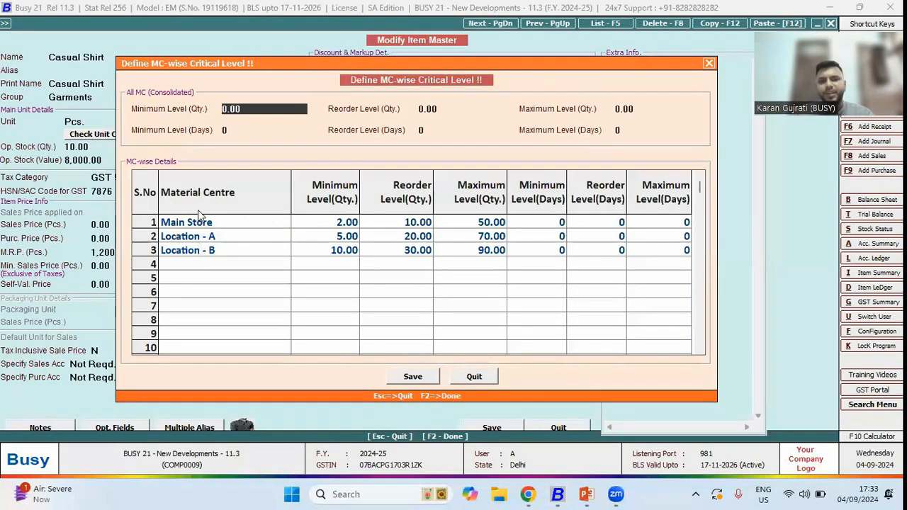
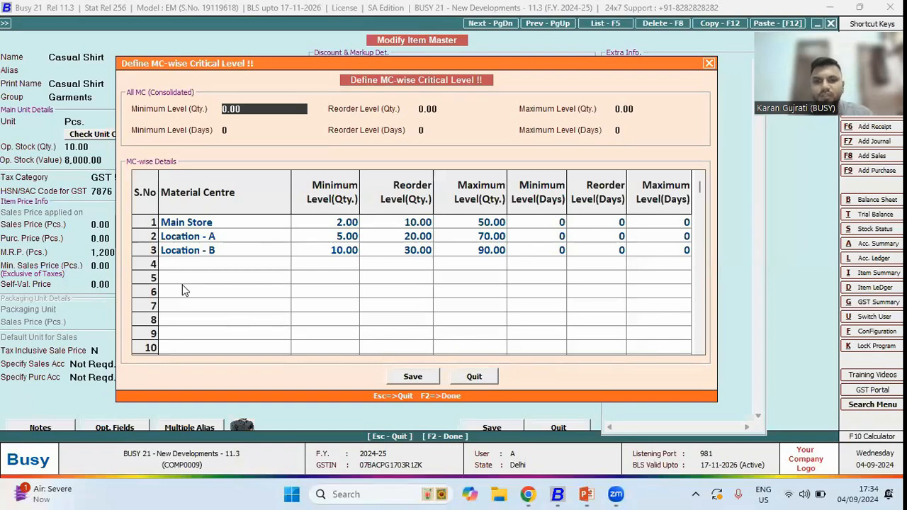
# - Close the item master and review the presentation slide on user-configurable Last Sales/Purchase Transactions (Ctrl+H)
pyautogui.press('Escape')
pyautogui.press('Escape')
pyautogui.press('Escape')
pyautogui.hotkey('alt', 'Tab')
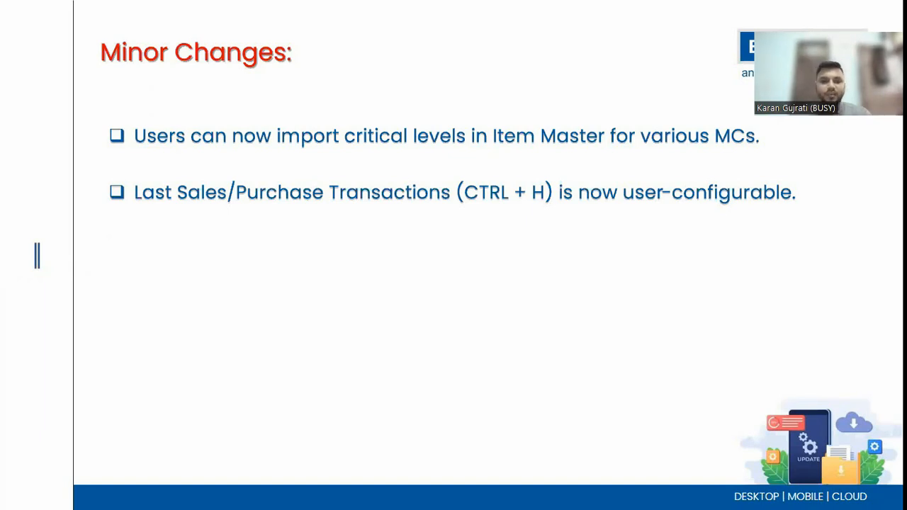
pyautogui.hotkey('alt', 'Tab')
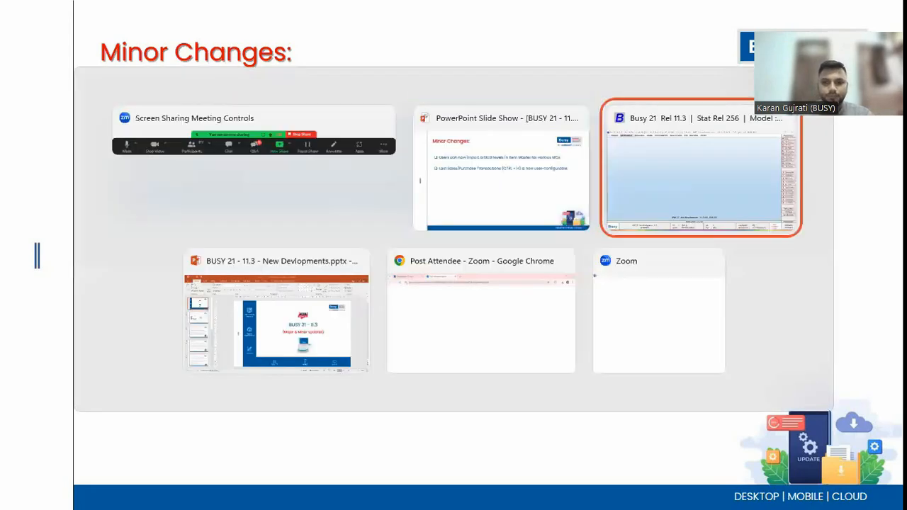
pyautogui.press('Return')
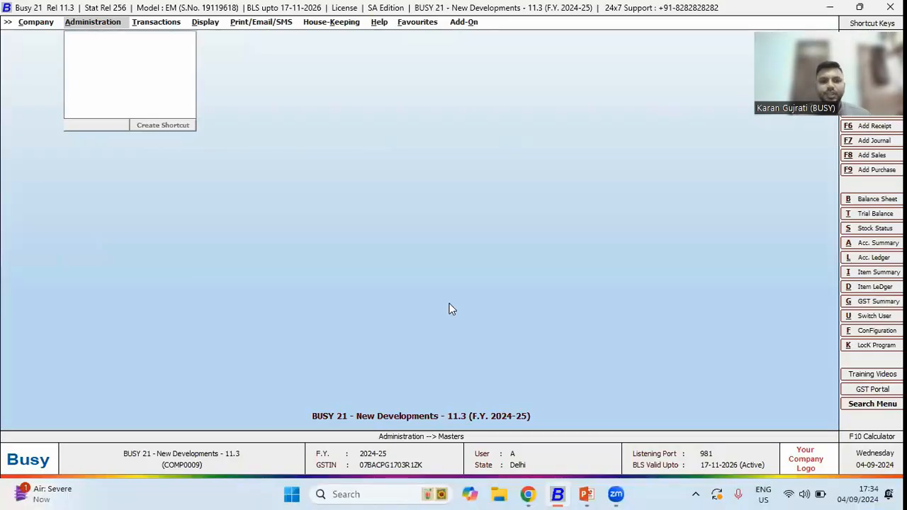
# - Open the inventory Features/Options to check the Show Last Transactions during Sales and Purchase settings
pyautogui.press('Down')
pyautogui.press('Return')
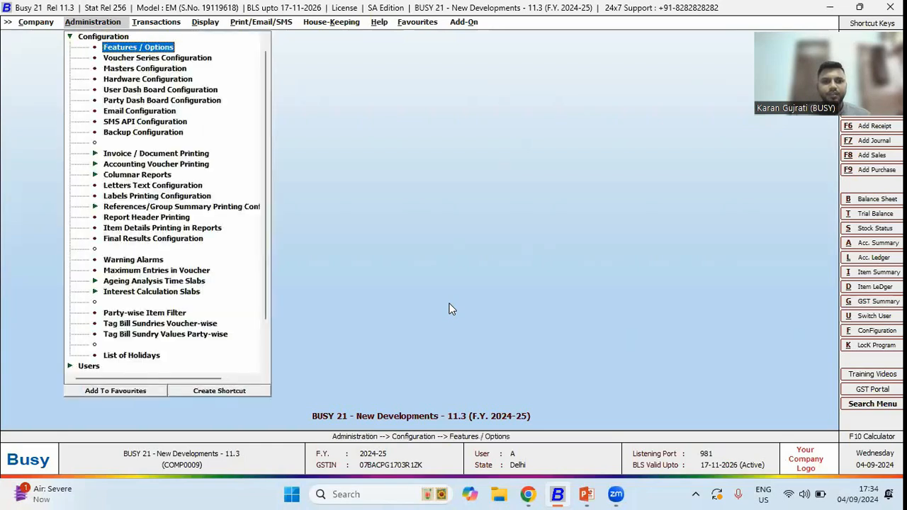
pyautogui.press('Return')
pyautogui.press('Down')
pyautogui.press('Down')
pyautogui.press('Down')
pyautogui.press('Return')
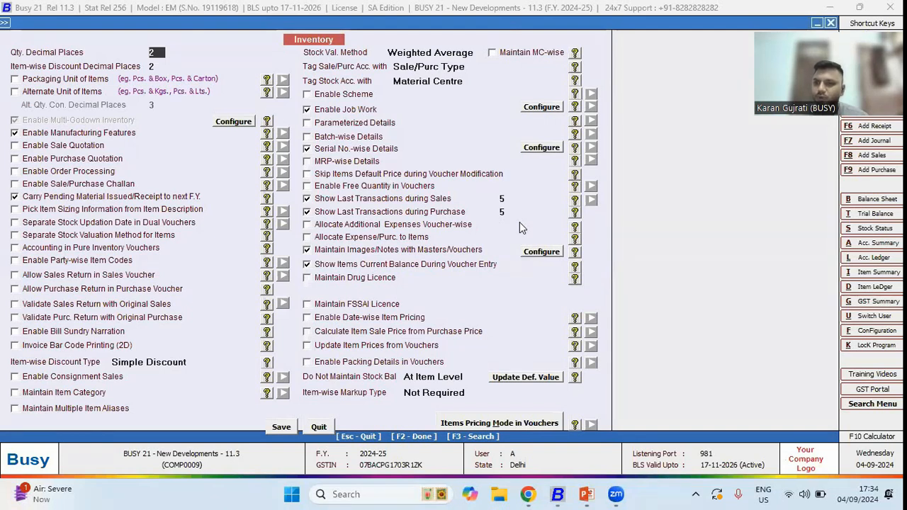
pyautogui.press('F2')
# - Start a sales voucher for party ABC Ltd. and add Casual Shirt to bring up its last sales transactions
pyautogui.press('Return')
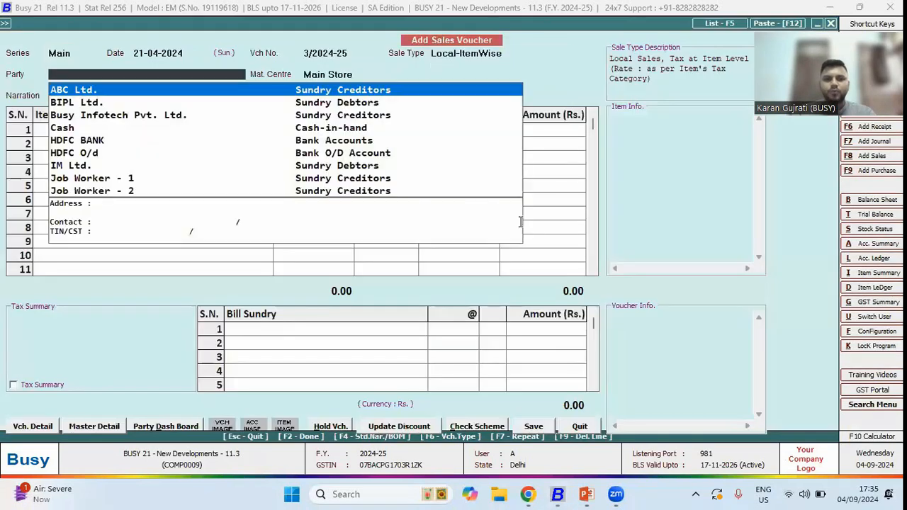
pyautogui.press('Return')
pyautogui.press('Return')
pyautogui.press('Return')
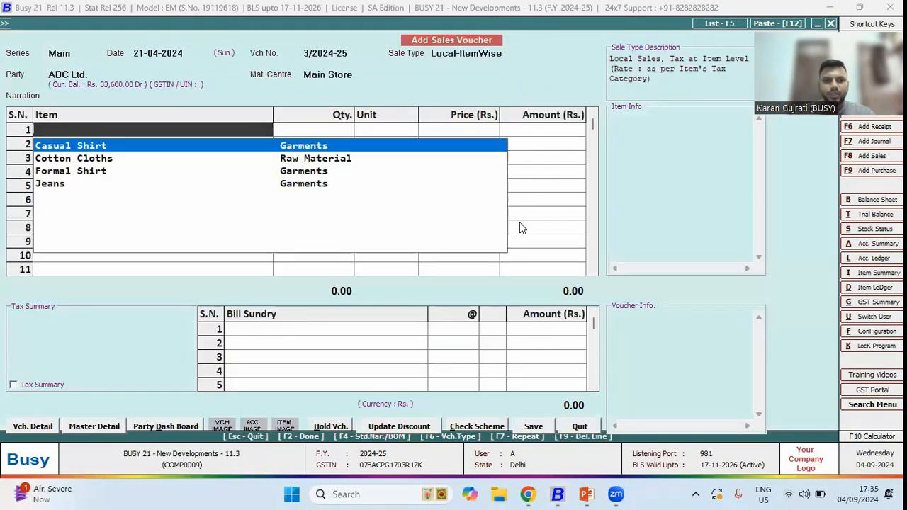
pyautogui.press('Return')
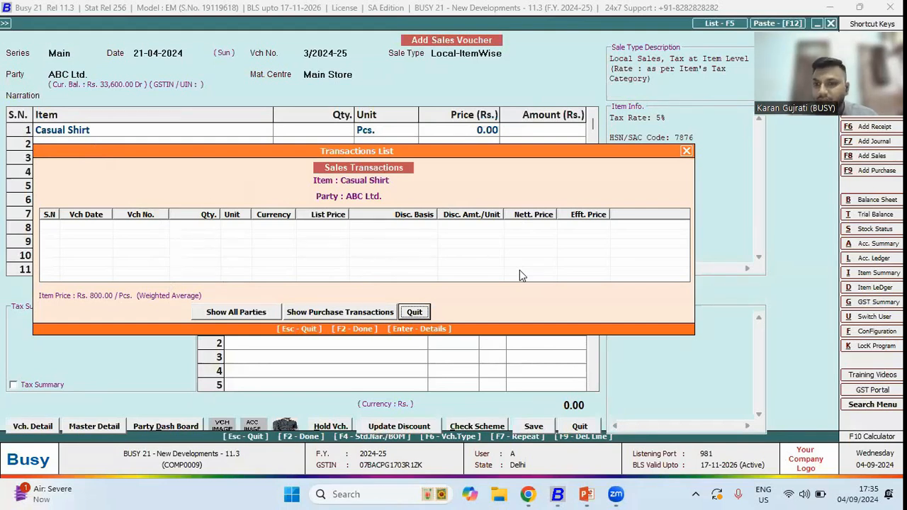
# - Show Casual Shirt's transactions for all parties, close the list and leave the sales voucher
pyautogui.click(243, 313)
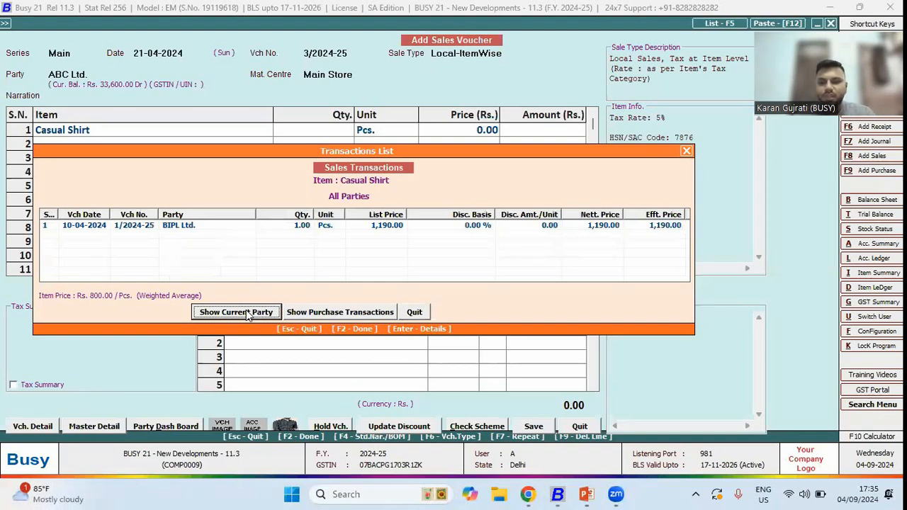
pyautogui.press('Escape')
pyautogui.press('Escape')
pyautogui.press('Escape')
pyautogui.press('Escape')
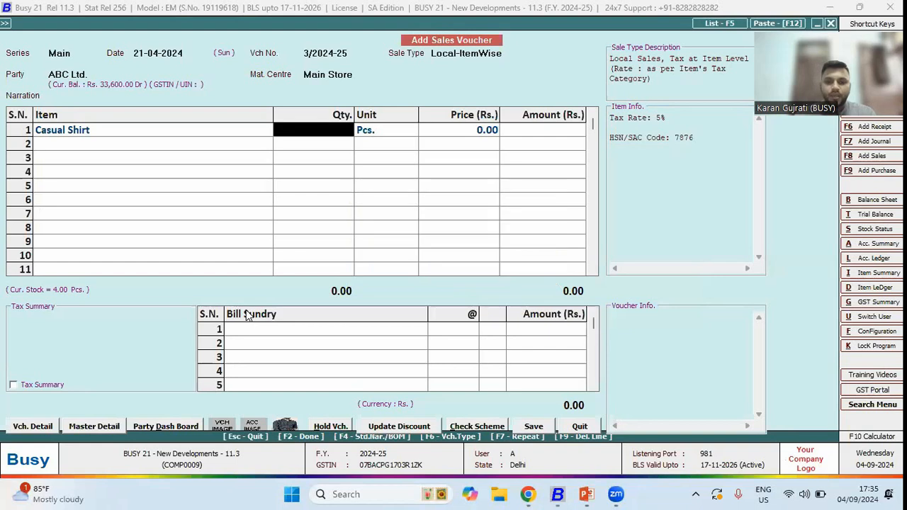
pyautogui.press('Left')
pyautogui.press('Return')
pyautogui.press('Escape')
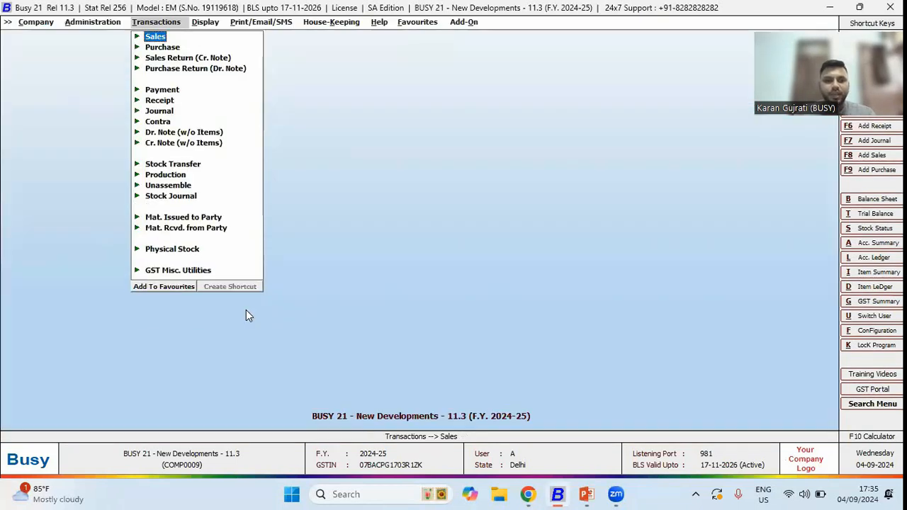
# - Open user B for modification, check its Show Last Transactions during Sales options with Ctrl+H enabled, and save
pyautogui.press('Left')
pyautogui.press('Left')
pyautogui.press('Down')
pyautogui.press('Right')
pyautogui.press('Down')
pyautogui.press('Return')
pyautogui.press('Down')
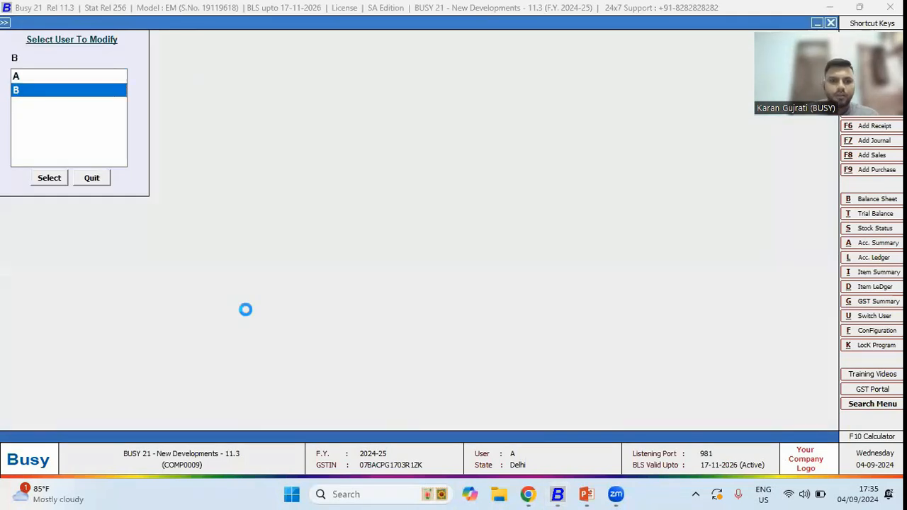
pyautogui.press('Return')
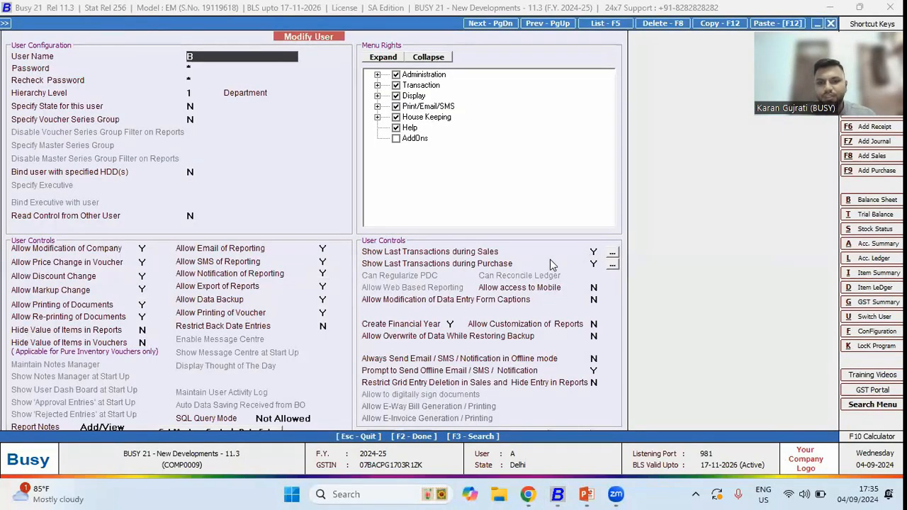
pyautogui.click(597, 251)
pyautogui.click(596, 263)
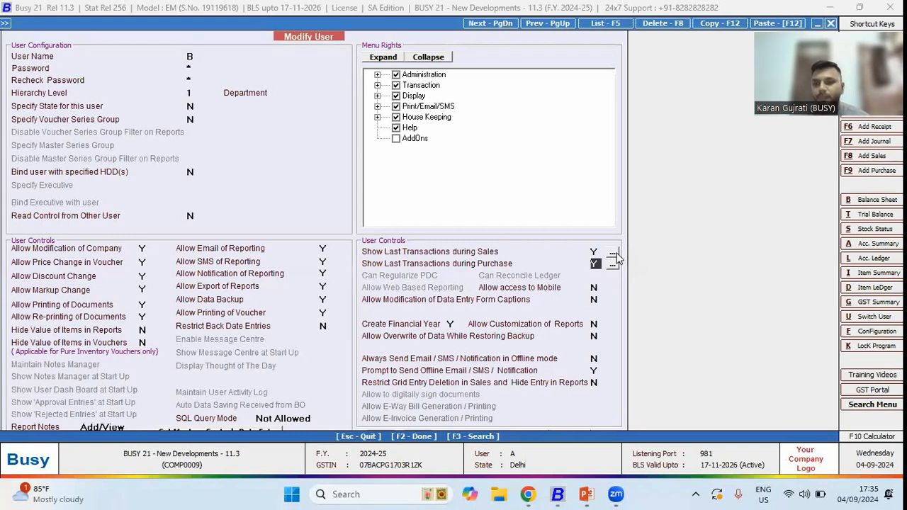
pyautogui.click(614, 253)
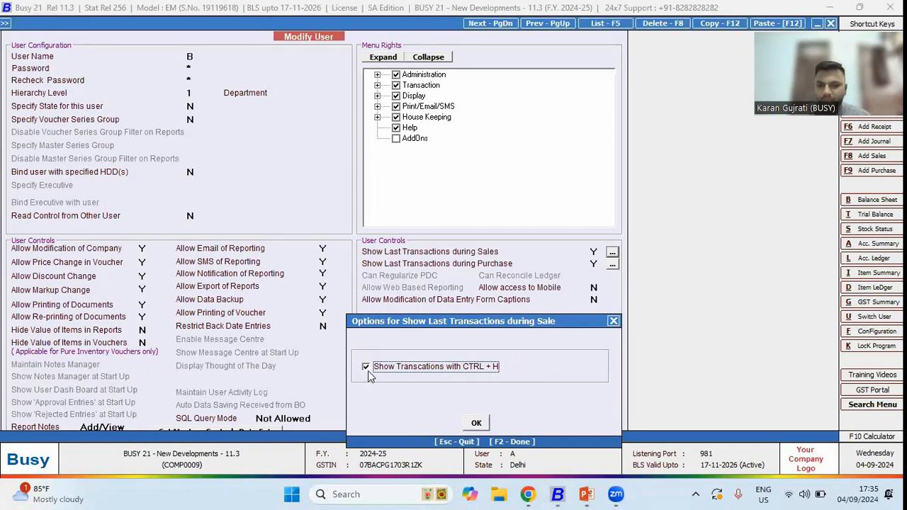
pyautogui.click(483, 424)
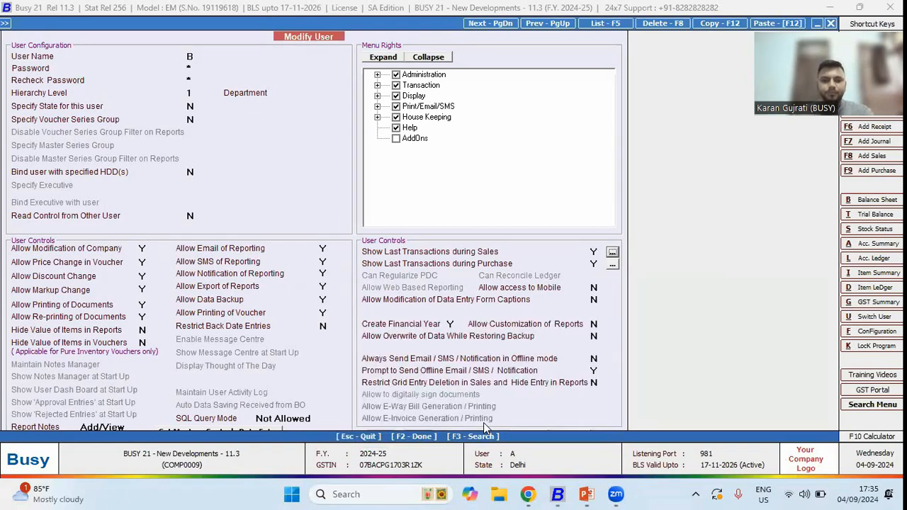
pyautogui.press('F2')
# - Log in as user B with its password and start a sales voucher for BIPL Ltd. with Casual Shirt
pyautogui.write('1')
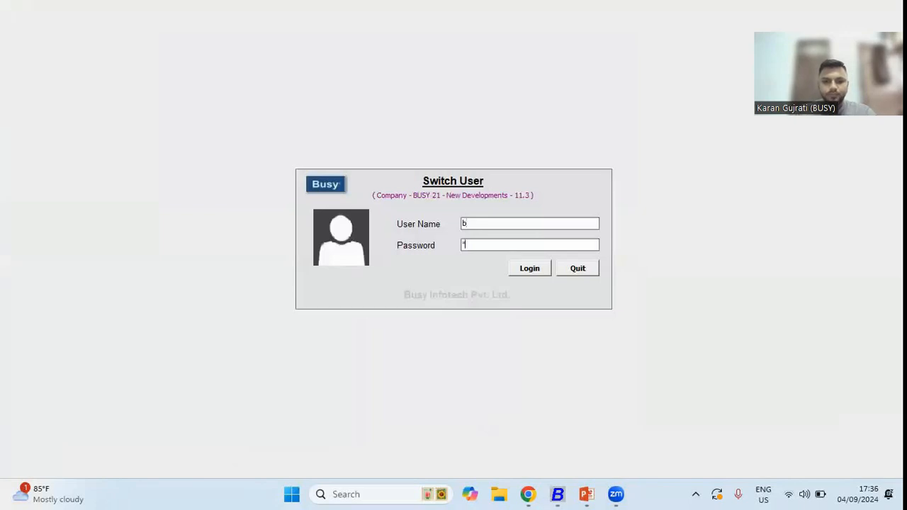
pyautogui.press('Return')
pyautogui.press('Return')
pyautogui.press('Return')
pyautogui.press('Return')
pyautogui.press('Return')
pyautogui.press('Return')
pyautogui.press('Return')
pyautogui.press('Return')
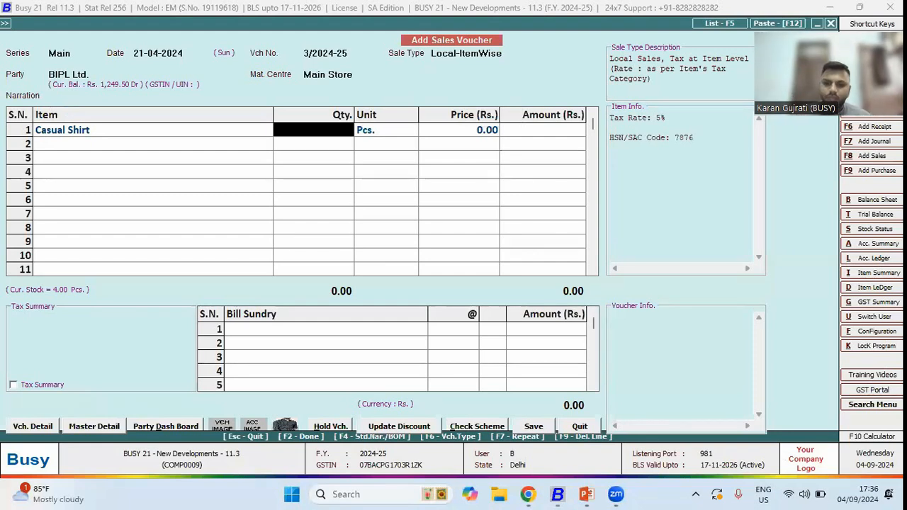
# - Open Casual Shirt's last transactions list for BIPL Ltd. and close it
pyautogui.press('Left')
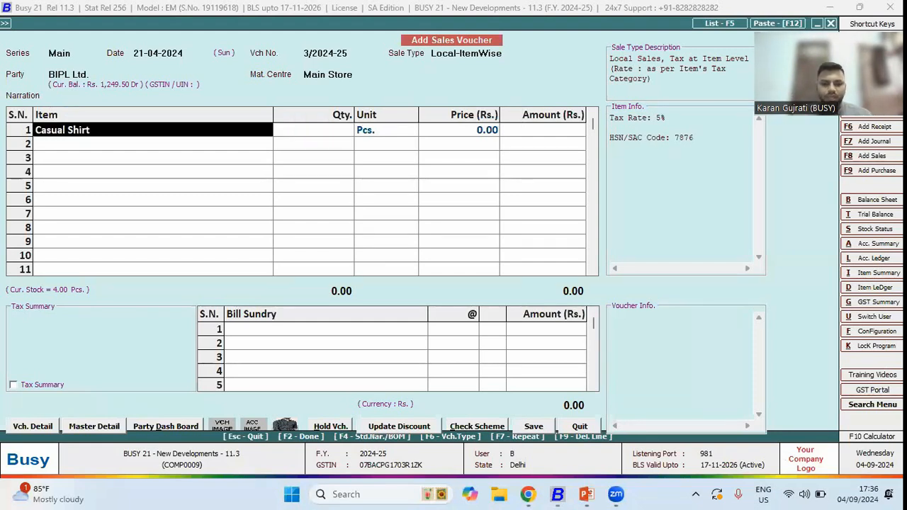
pyautogui.press('Return')
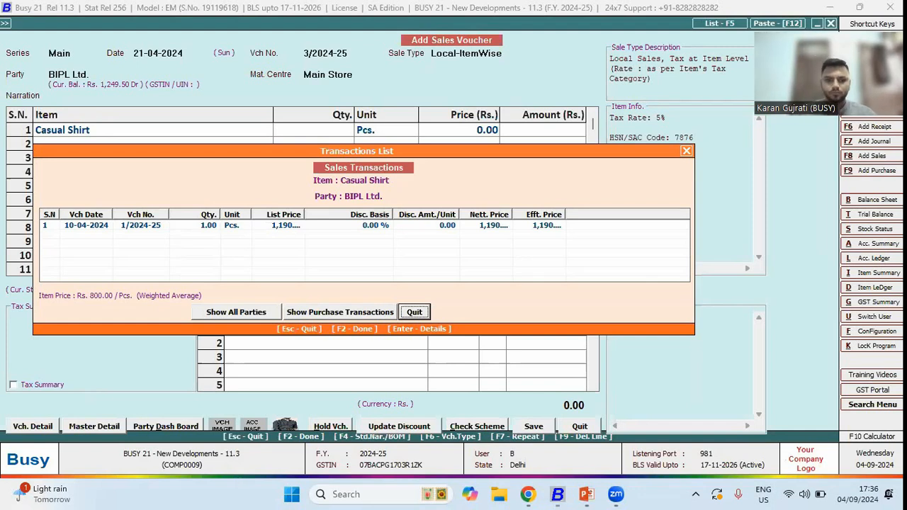
pyautogui.press('Escape')
# - Set the Casual Shirt quantity to 3 in the sales voucher
pyautogui.write('3')
pyautogui.press('Return')
pyautogui.hotkey('shift', 'Tab')
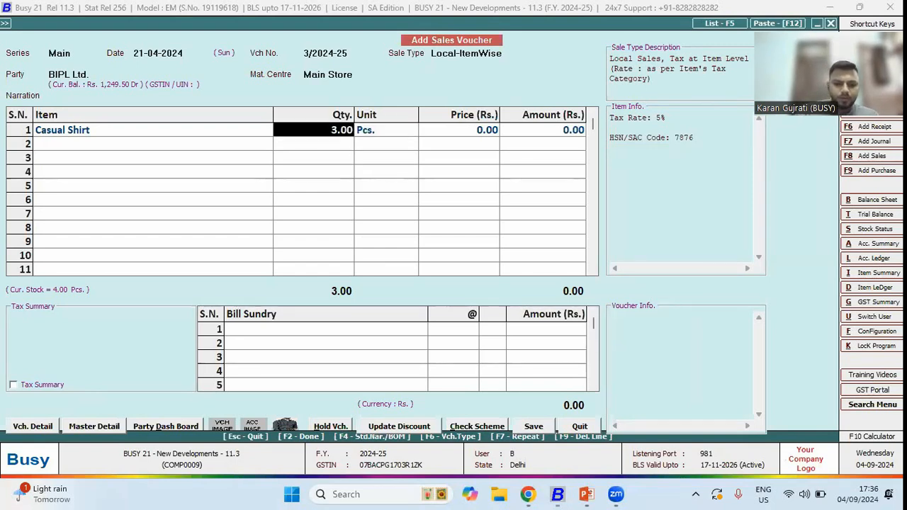
# - Reopen the last transactions list from the Casual Shirt line several times to examine it
pyautogui.press('Return')
pyautogui.press('Escape')
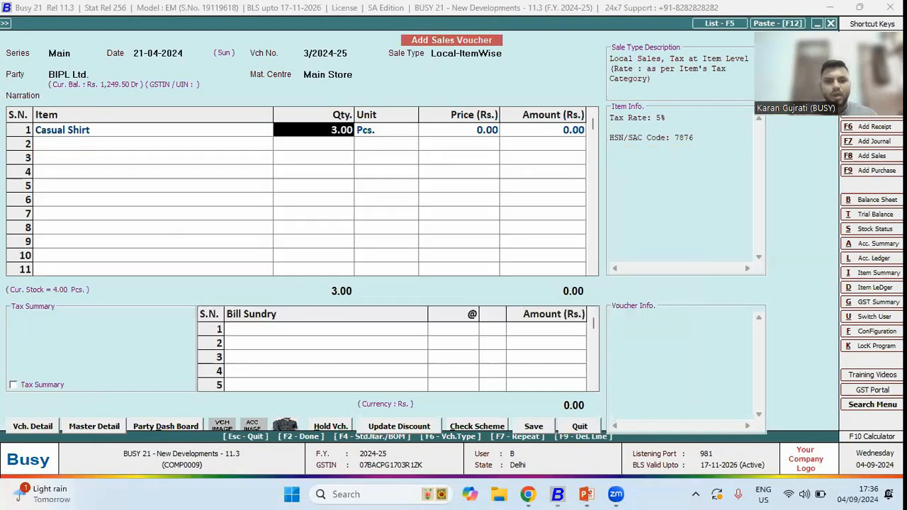
pyautogui.press('Return')
pyautogui.press('Return')
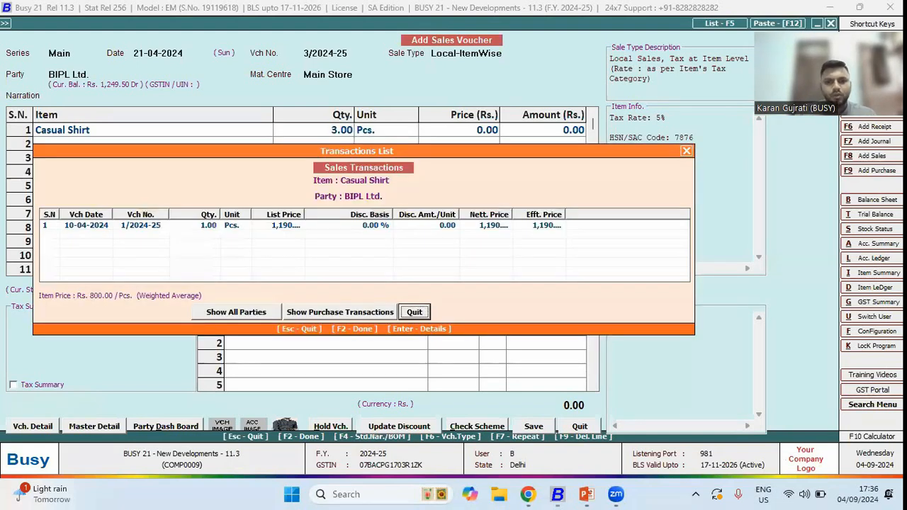
pyautogui.press('Escape')
pyautogui.press('Return')
pyautogui.press('Escape')
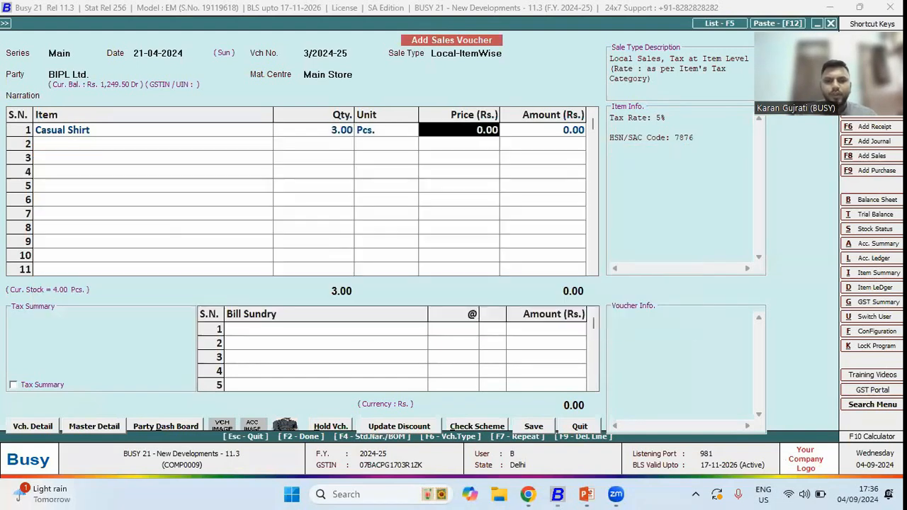
pyautogui.press('Return')
pyautogui.press('Left')
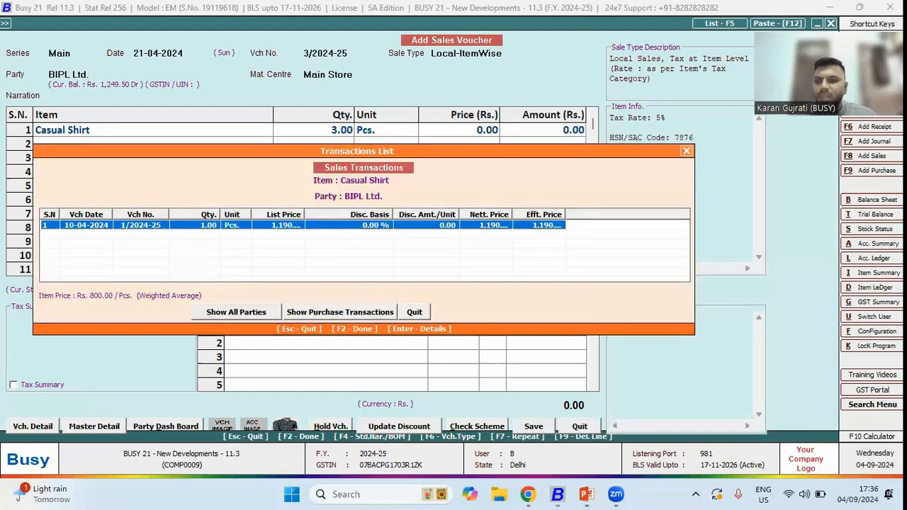
pyautogui.press('Escape')
pyautogui.press('Left')
pyautogui.press('Left')
pyautogui.press('Left')
pyautogui.press('Left')
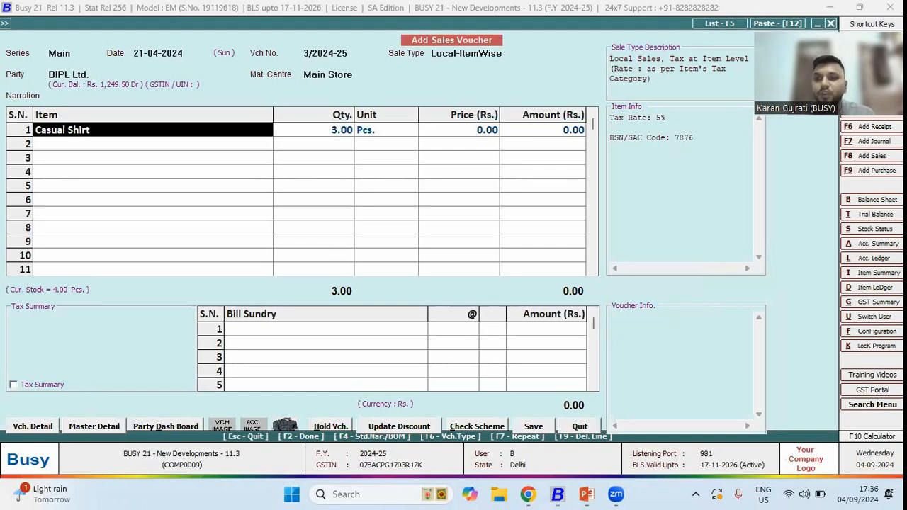
pyautogui.press('Escape')
pyautogui.press('Return')
# - Discard the sales voucher and switch back to user A with its password
pyautogui.press('Return')
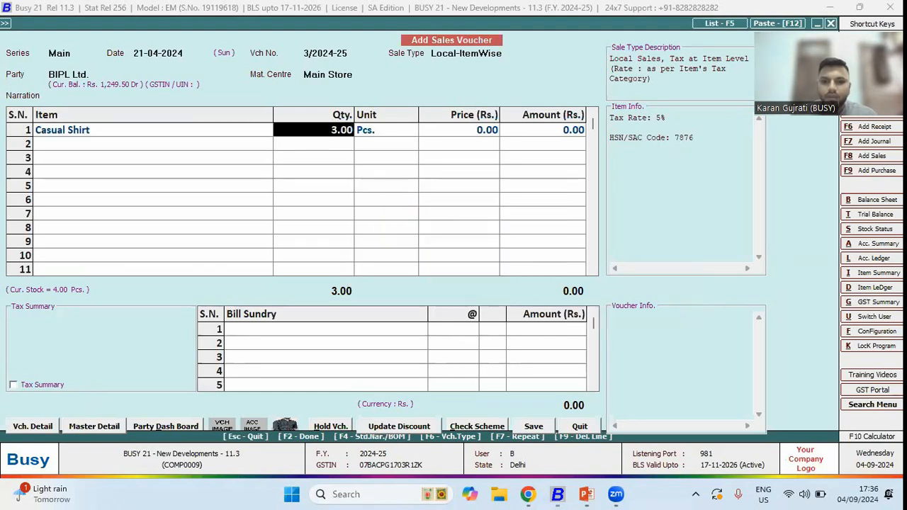
pyautogui.press('Escape')
pyautogui.press('y')
pyautogui.press('Escape')
pyautogui.write('ua')
pyautogui.press('Return')
pyautogui.write('*')
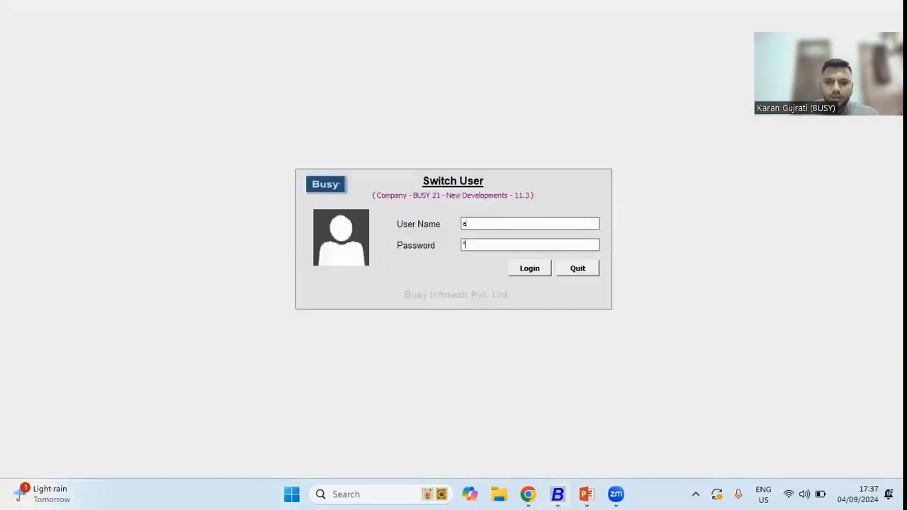
pyautogui.press('Return')
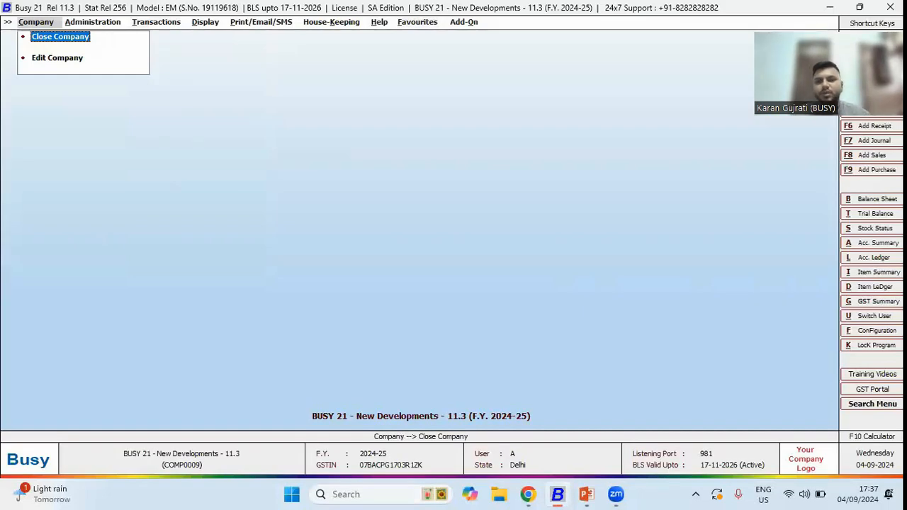
# - Modify user B to turn off Show Transactions with Ctrl+H for last sales transactions
pyautogui.press('Right')
pyautogui.press('Down')
pyautogui.press('Down')
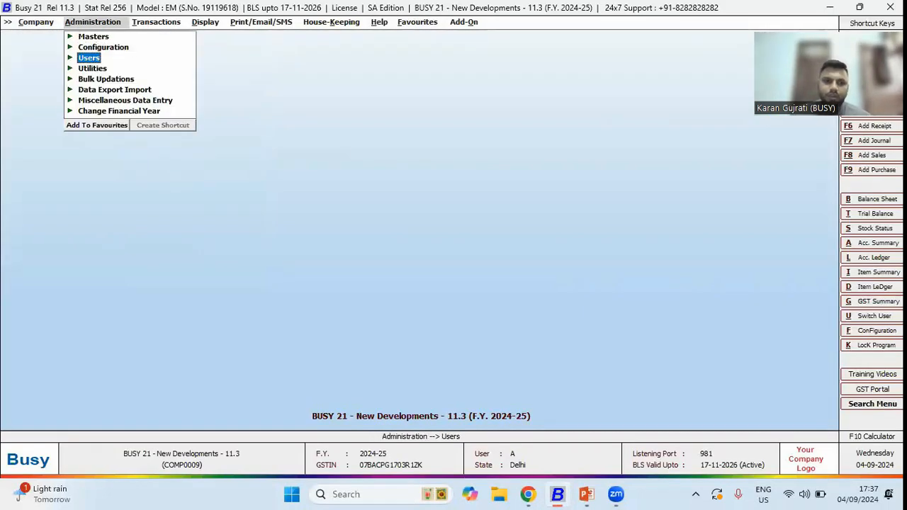
pyautogui.press('Return')
pyautogui.press('Down')
pyautogui.press('Down')
pyautogui.press('Return')
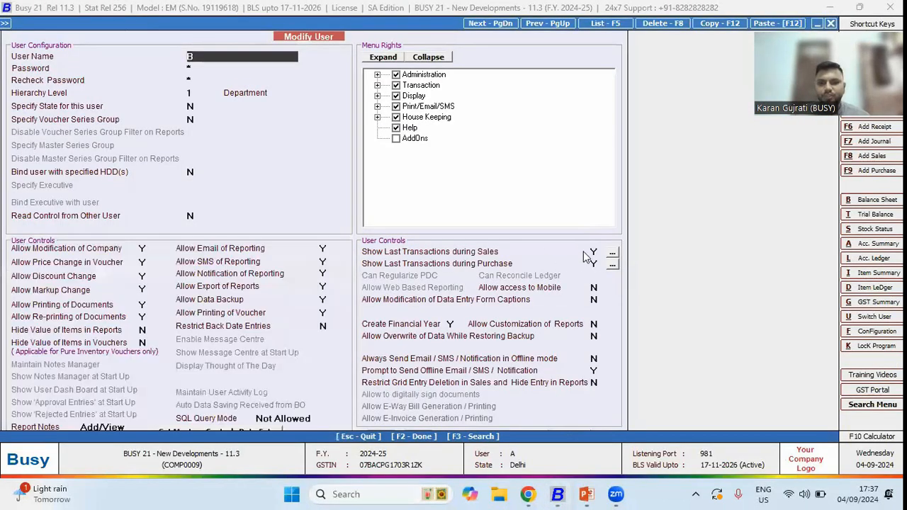
pyautogui.click(595, 253)
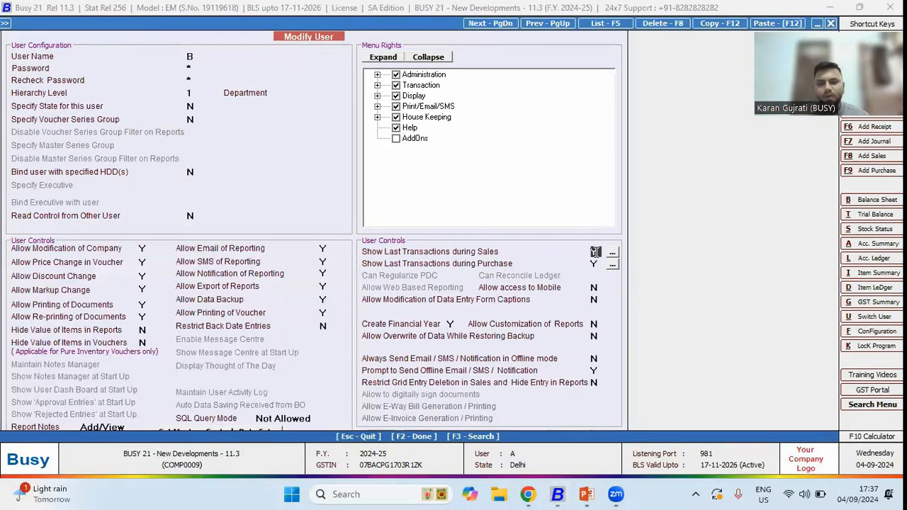
pyautogui.click(612, 254)
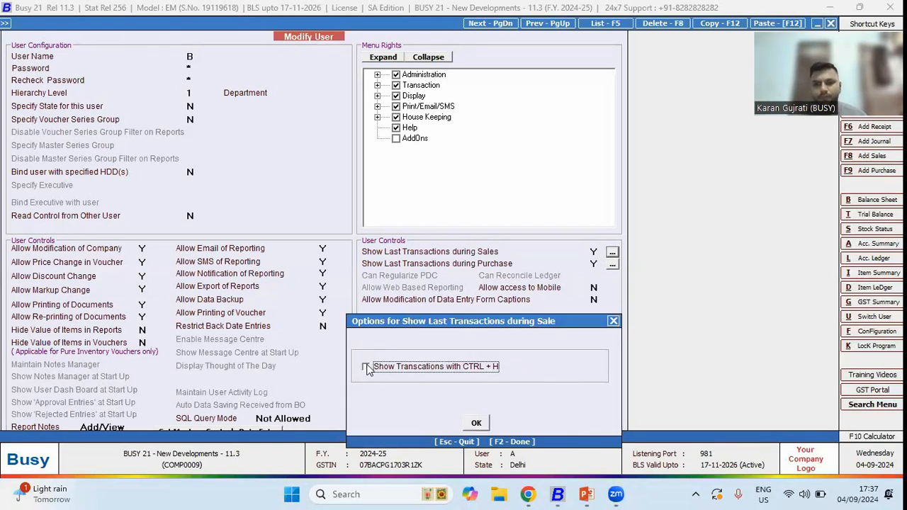
pyautogui.click(481, 424)
pyautogui.press('Escape')
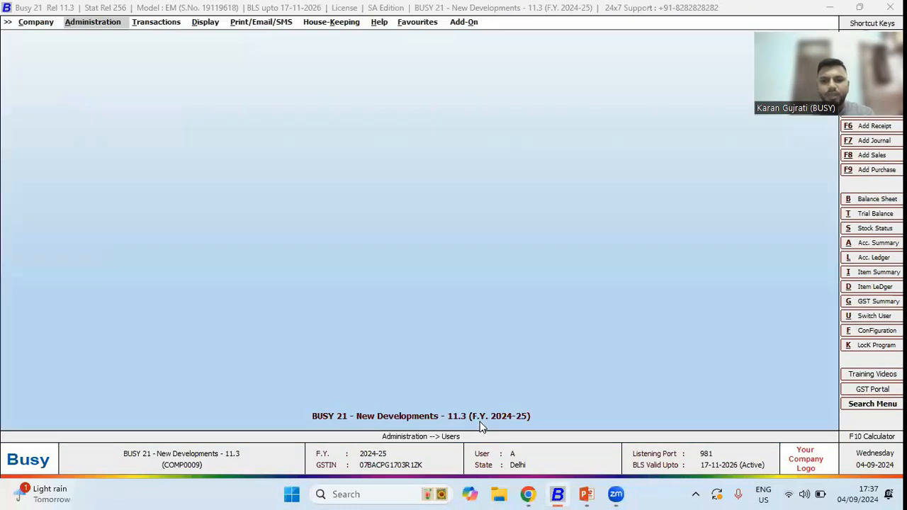
# - Return to the presentation slide on minor changes
pyautogui.hotkey('alt', 'Tab')
pyautogui.press('Tab')
pyautogui.press('Tab')
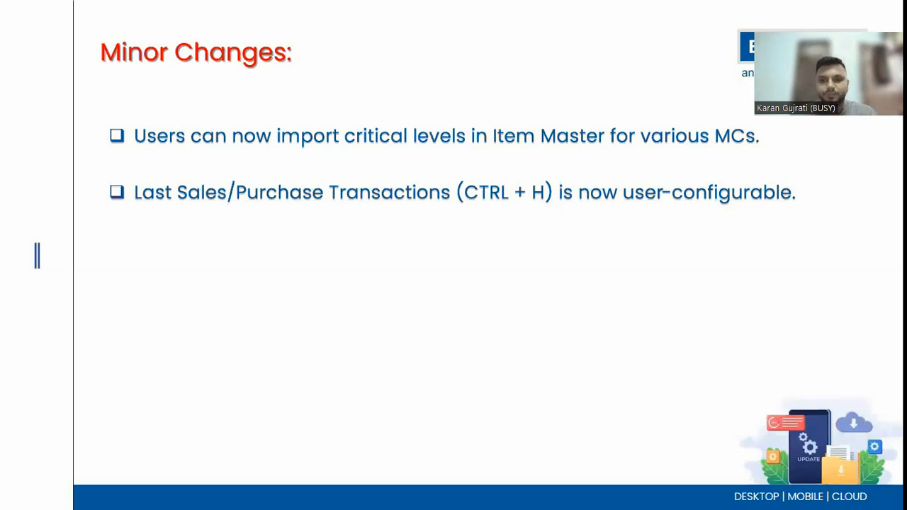
# - Advance the presentation to the point on vouchers with reconciled bank entries and switch back to Busy
pyautogui.press('Right')
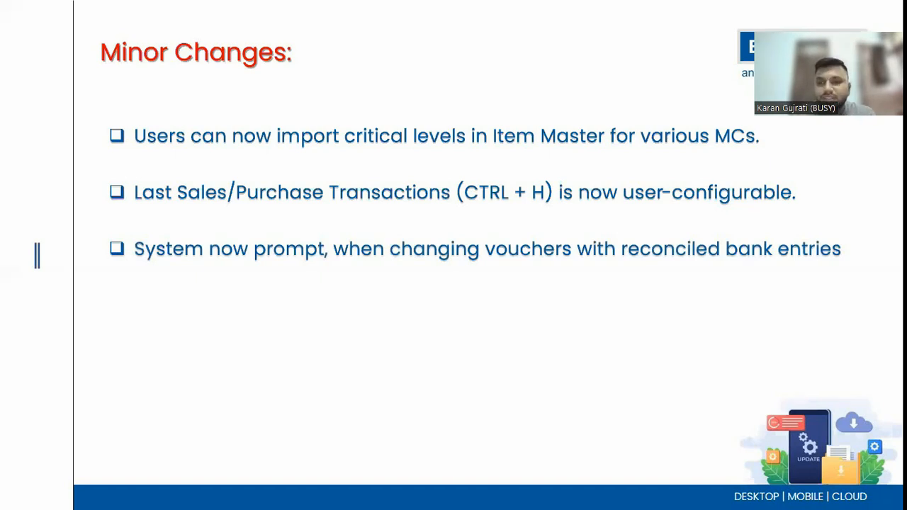
pyautogui.hotkey('alt', 'Tab')
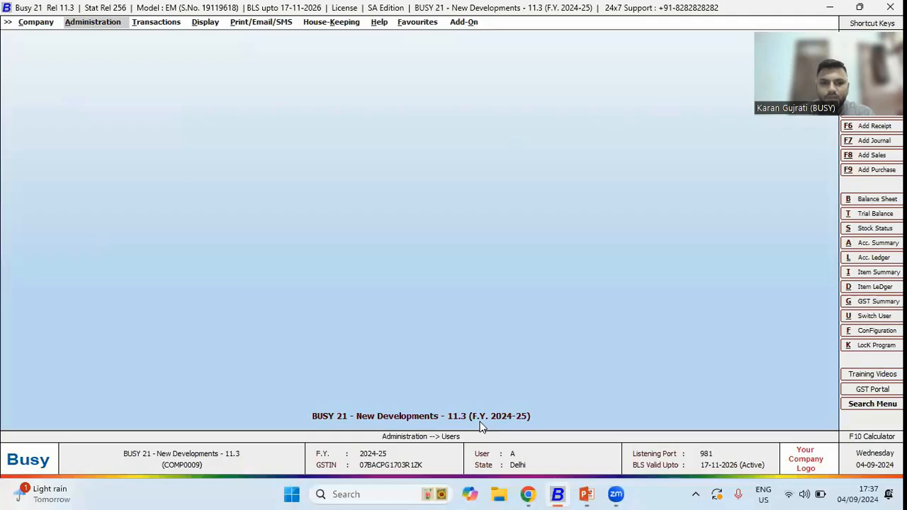
# - Open Bank Reconciliation and bring up the HDFC BANK payment voucher for modification
pyautogui.press('Right')
pyautogui.press('Right')
pyautogui.press('Return')
pyautogui.press('Down')
pyautogui.press('Down')
pyautogui.press('Down')
pyautogui.press('Down')
pyautogui.press('Down')
pyautogui.press('Down')
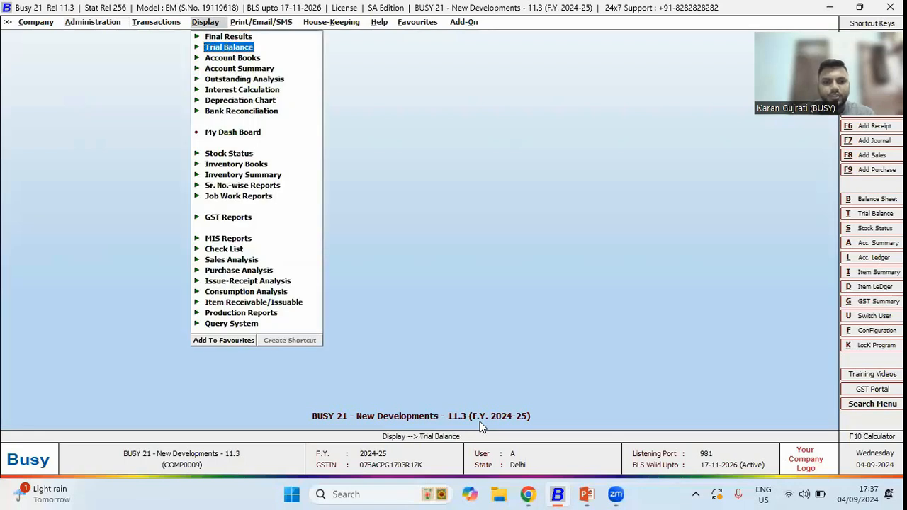
pyautogui.press('Down')
pyautogui.press('Return')
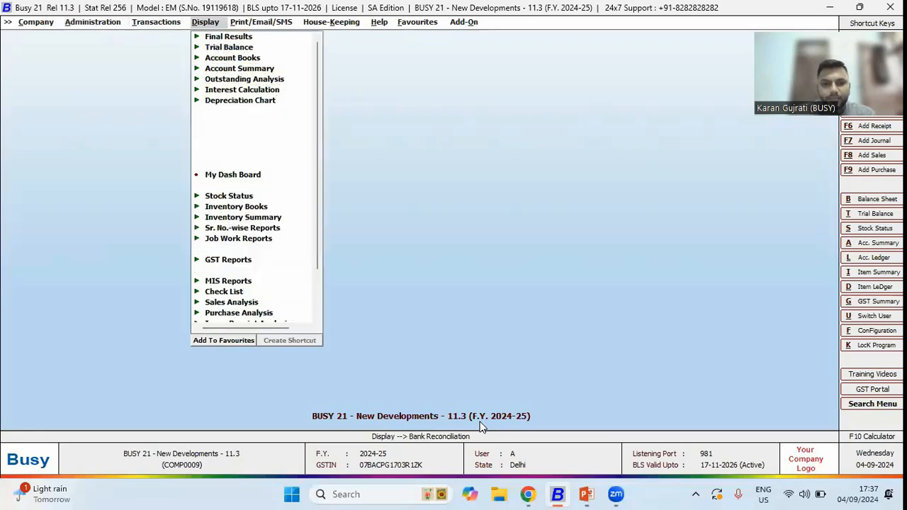
pyautogui.press('Return')
pyautogui.press('Return')
pyautogui.press('F2')
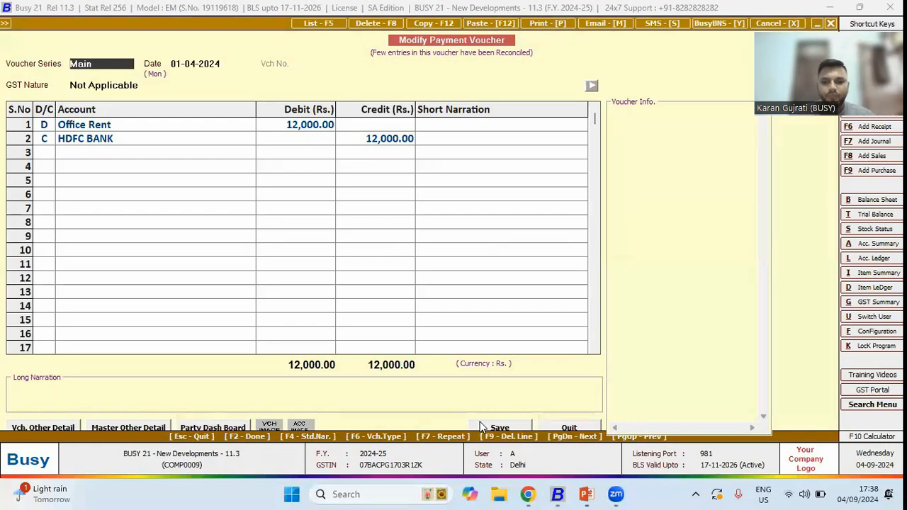
# - Replace the debit account with Office Maintenance Expenses and save the payment voucher
pyautogui.press('Return')
pyautogui.press('Return')
pyautogui.press('Return')
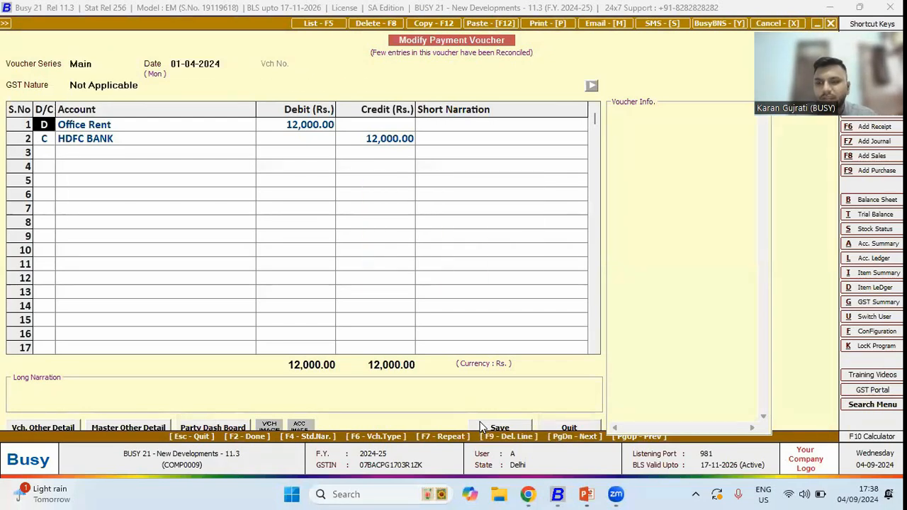
pyautogui.press('Return')
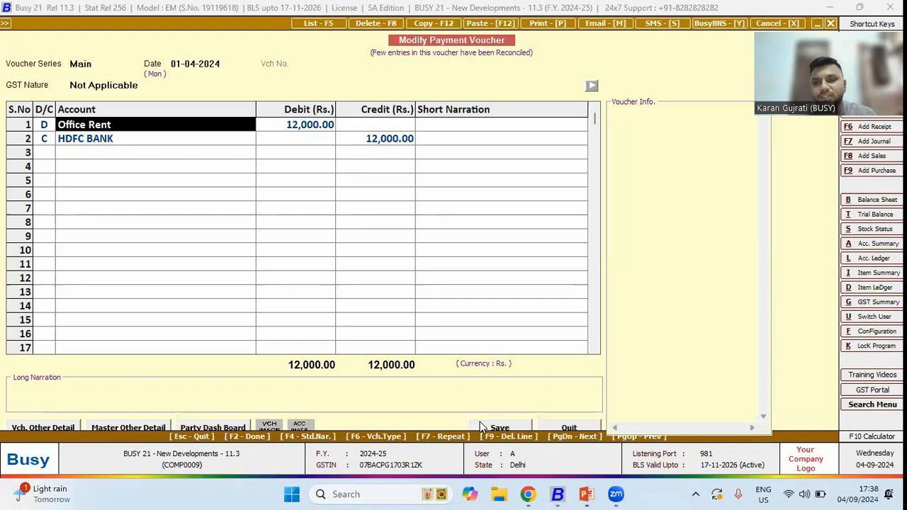
pyautogui.write('of')
pyautogui.press('Down')
pyautogui.press('Return')
pyautogui.press('F2')
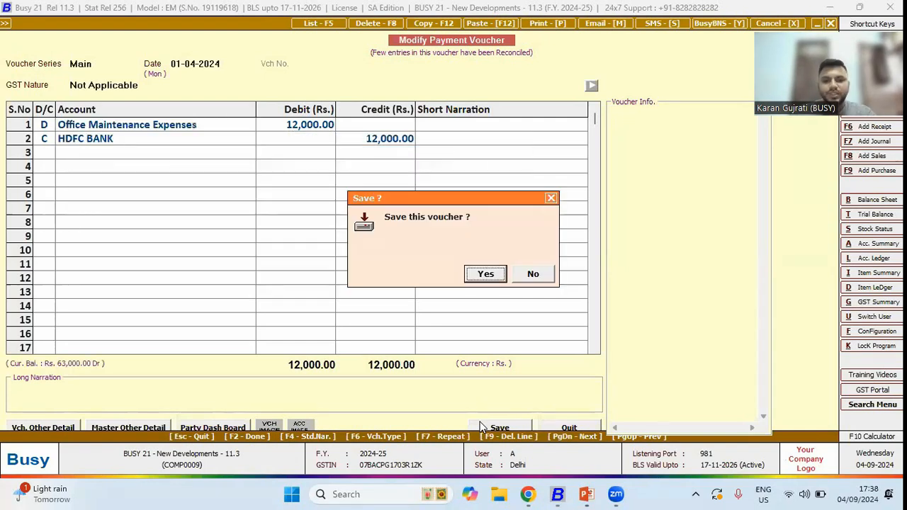
pyautogui.press('Return')
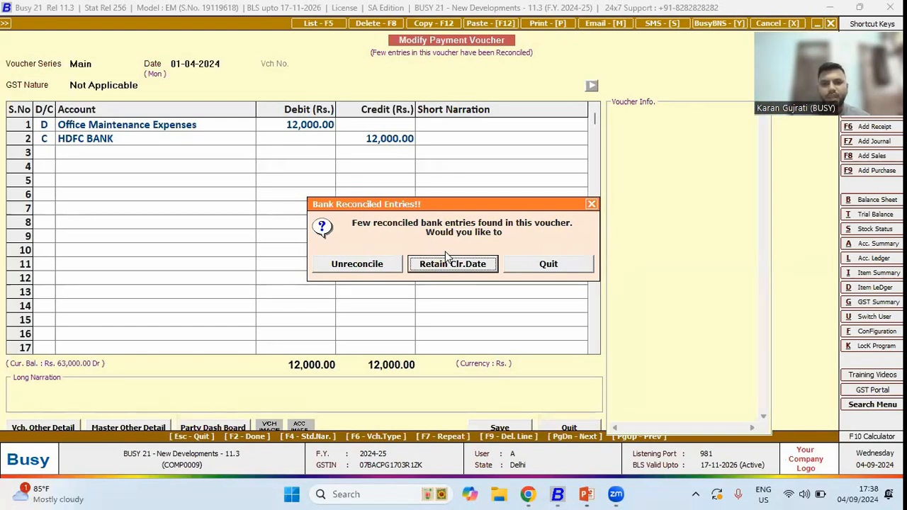
# - Unreconcile the voucher's bank entries and feed clearing date 01-04-2024 for the Office Maintenance Expenses entry
pyautogui.click(355, 265)
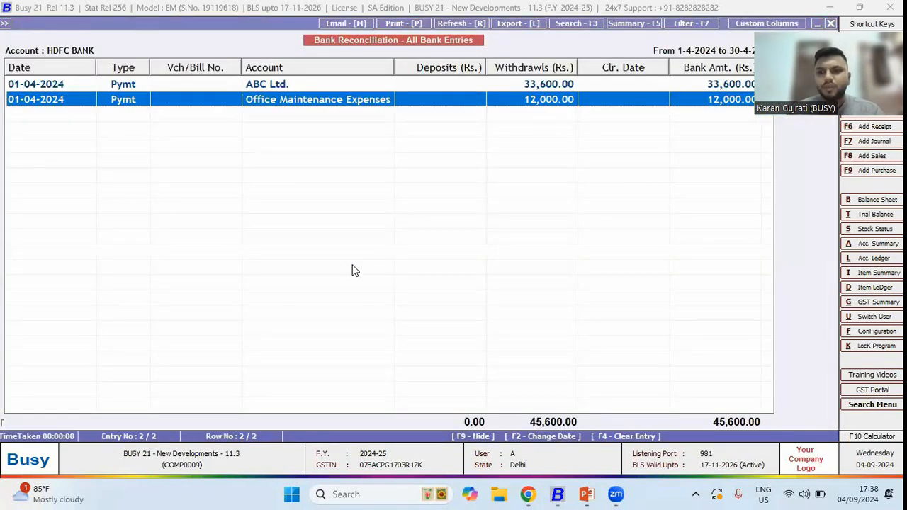
pyautogui.press('Return')
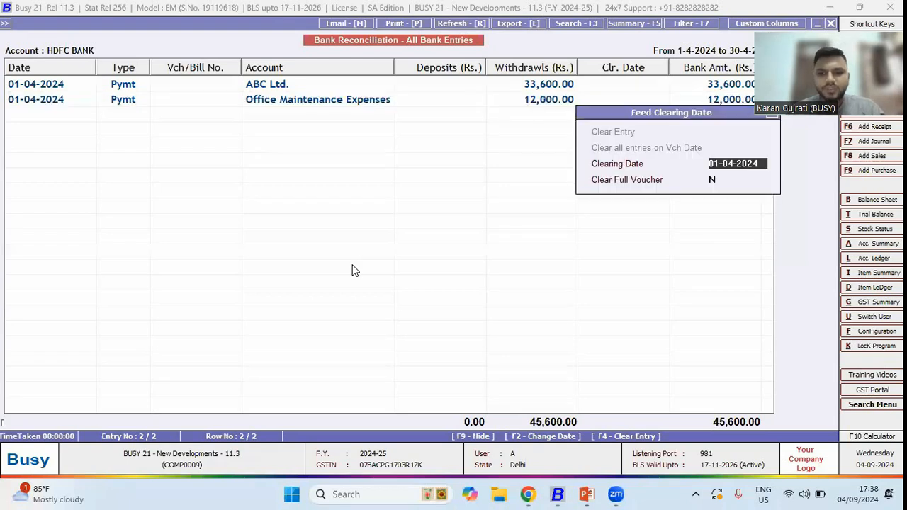
pyautogui.press('Return')
pyautogui.press('Return')
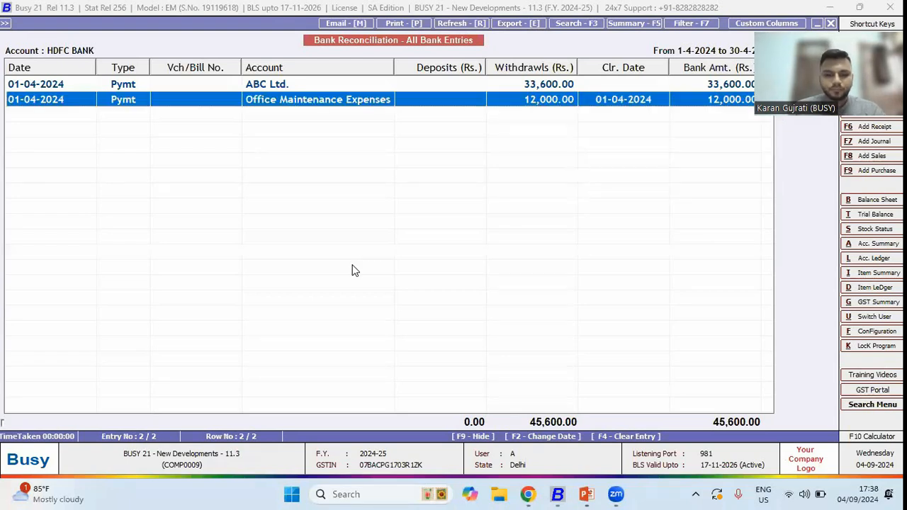
pyautogui.press('Return')
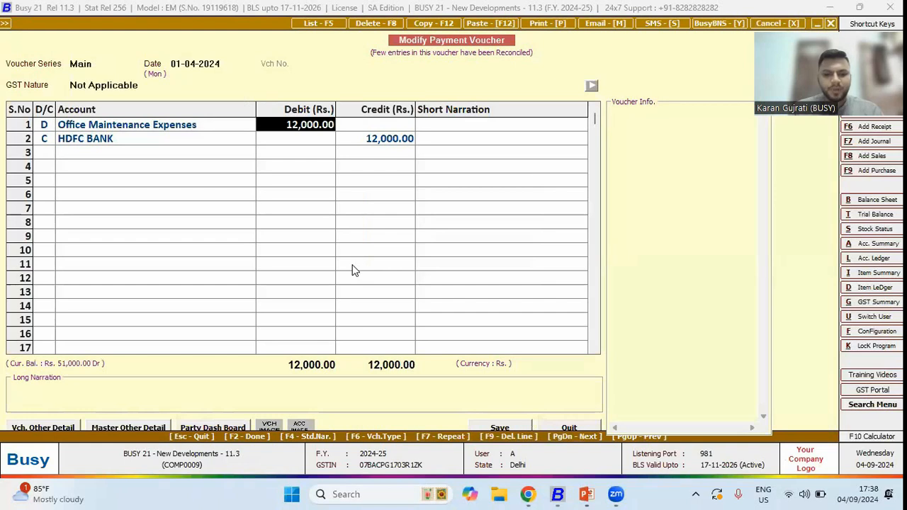
# - Change the debit amount to 11000 and save the voucher, retaining the clearing date
pyautogui.write('11000')
pyautogui.press('Return')
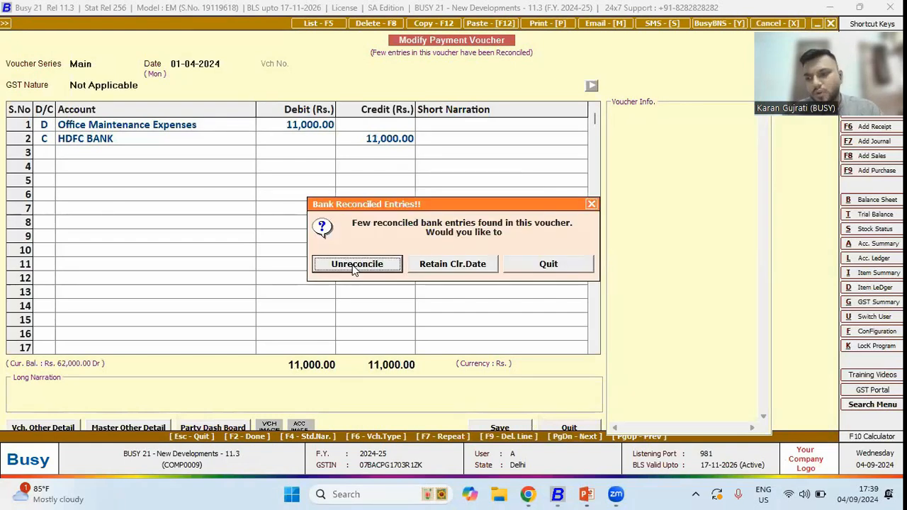
pyautogui.press('Right')
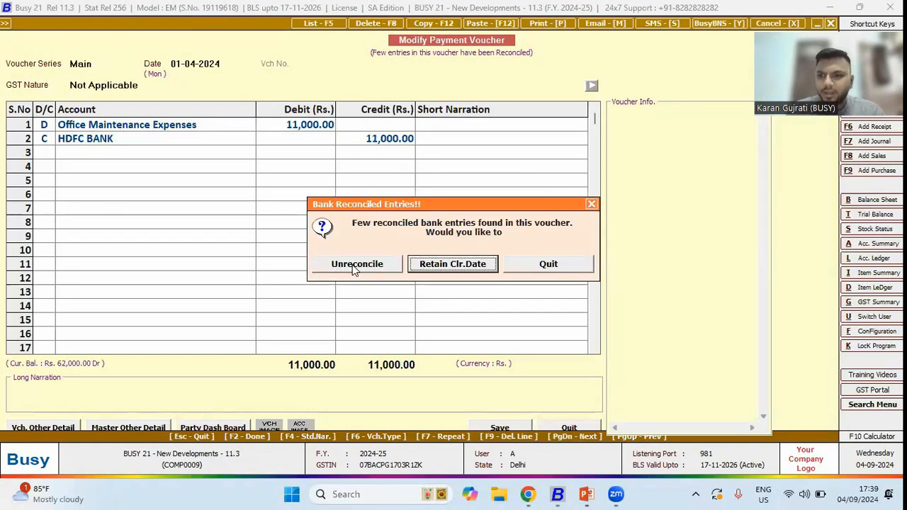
pyautogui.press('Left')
pyautogui.press('Right')
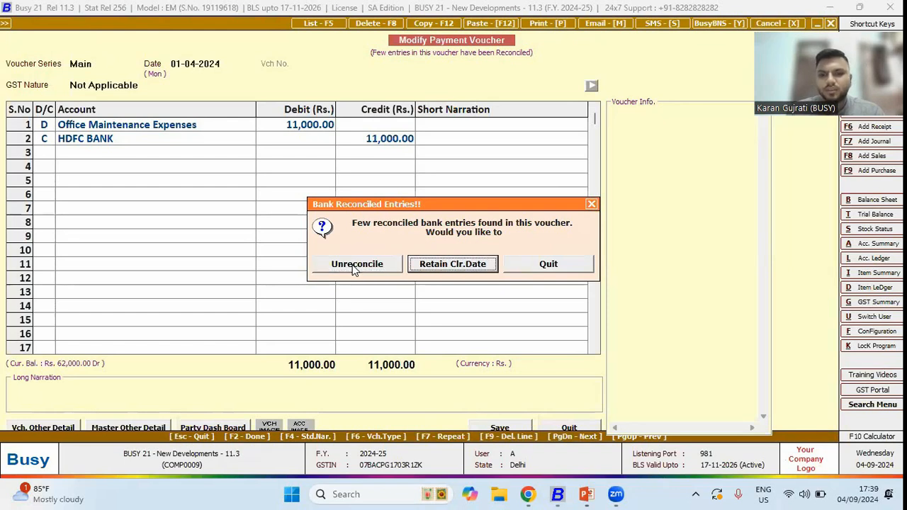
pyautogui.press('Return')
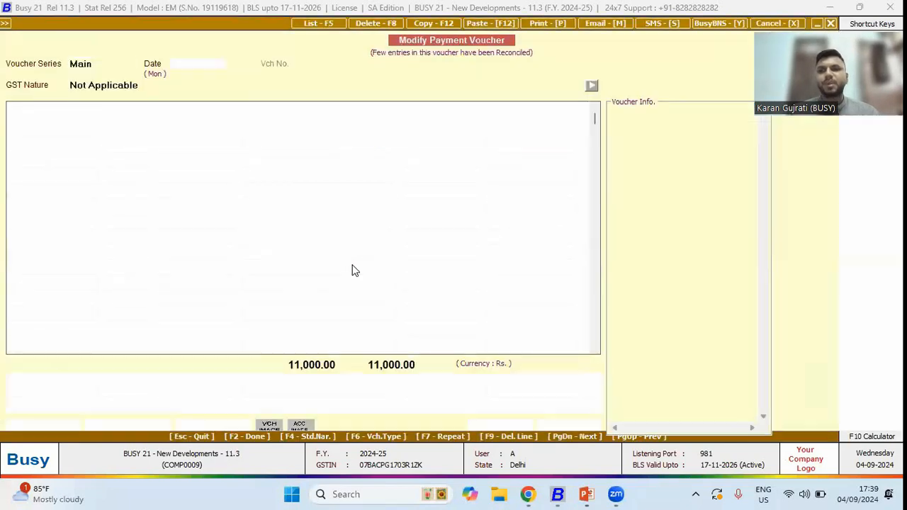
# - Review the saved payment voucher's entries and exit back to the presentation
pyautogui.click(45, 125)
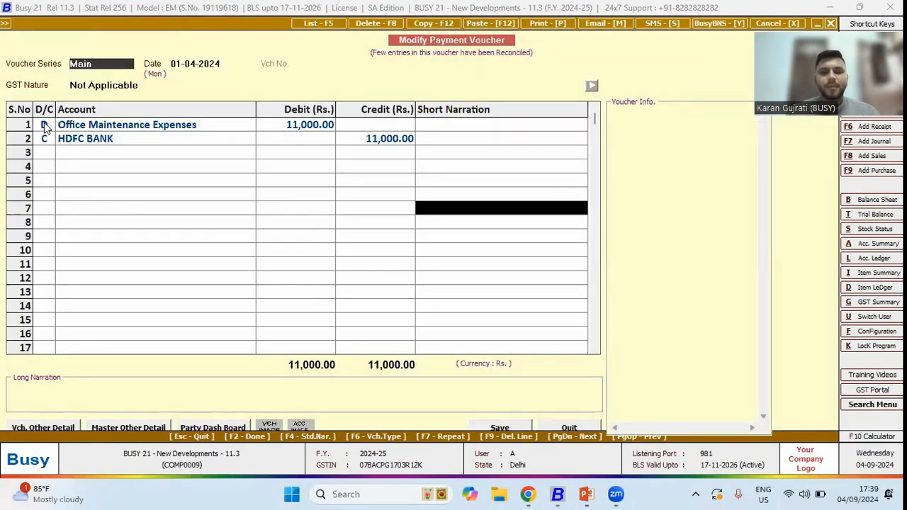
pyautogui.press('Return')
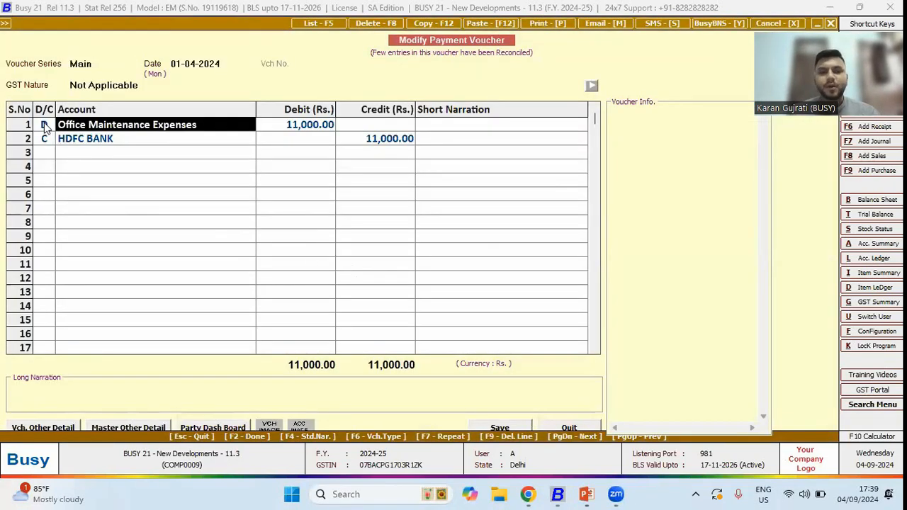
pyautogui.press('Return')
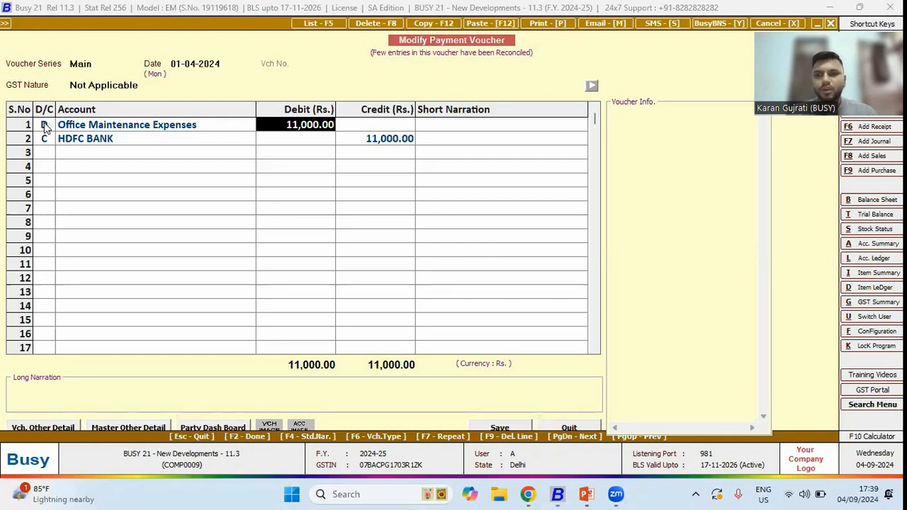
pyautogui.press('Escape')
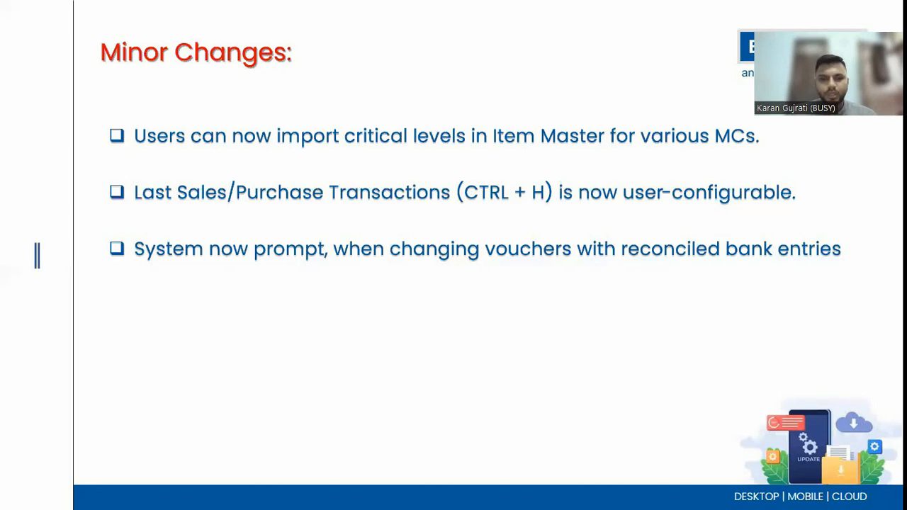
# - Advance the slide to the Total Discount Amount point and switch back to Busy
pyautogui.press('Right')
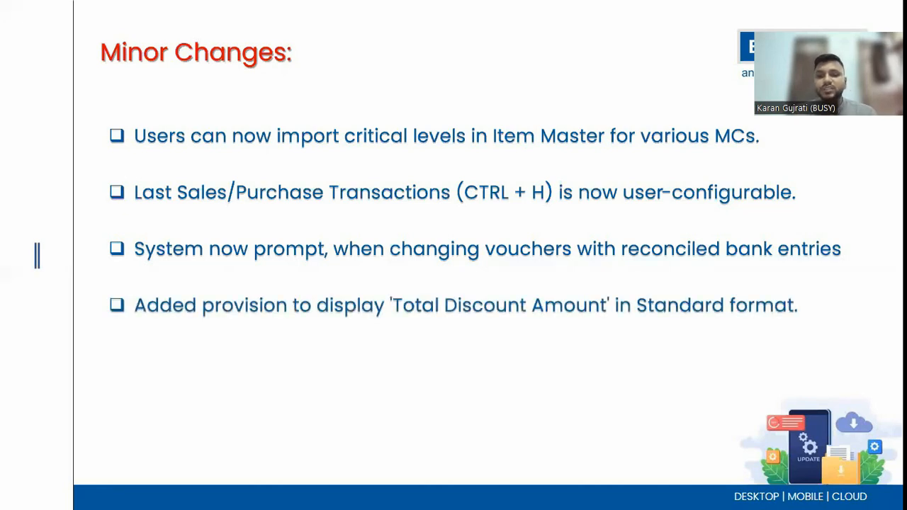
pyautogui.hotkey('alt', 'Tab')
# - Open the Standard invoice/document printing configuration for the sales invoice
pyautogui.press('Left')
pyautogui.press('Left')
pyautogui.press('Return')
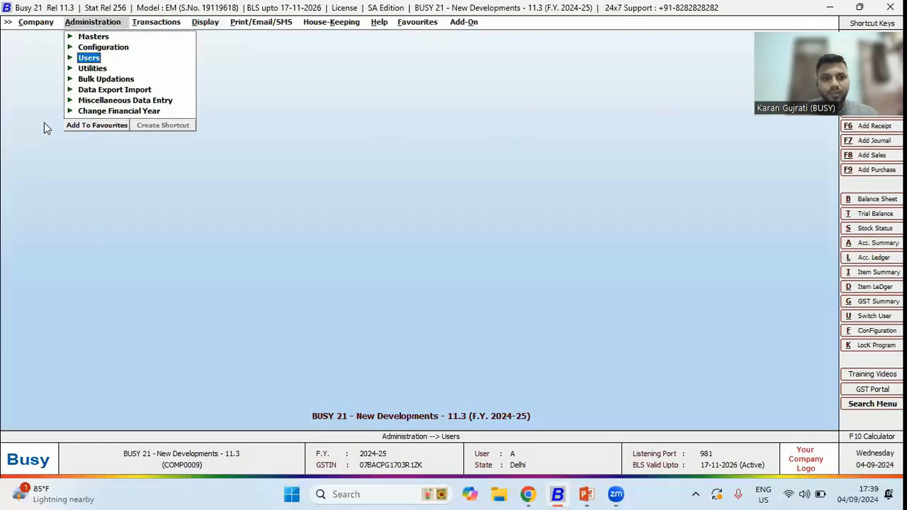
pyautogui.press('Up')
pyautogui.press('Up')
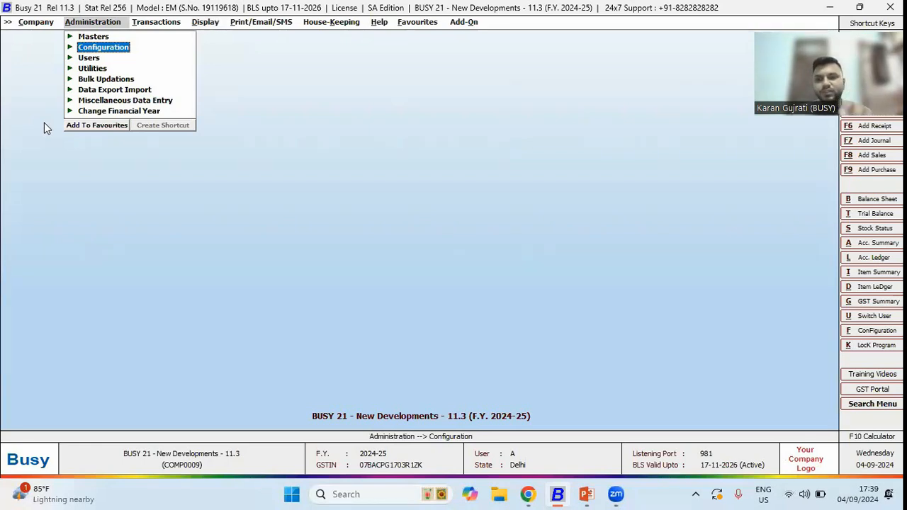
pyautogui.press('Return')
pyautogui.press('Down')
pyautogui.press('Down')
pyautogui.press('Down')
pyautogui.press('Down')
pyautogui.press('Down')
pyautogui.press('Down')
pyautogui.press('Down')
pyautogui.press('Down')
pyautogui.press('Down')
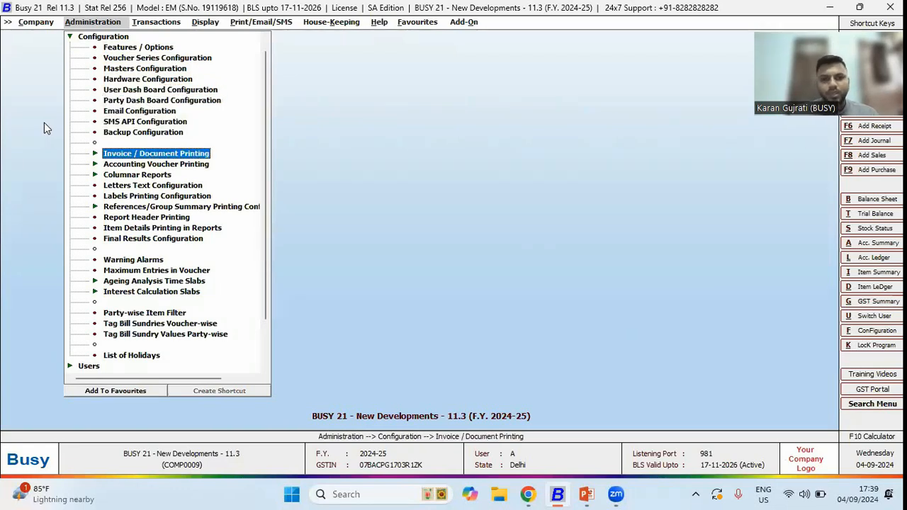
pyautogui.press('Return')
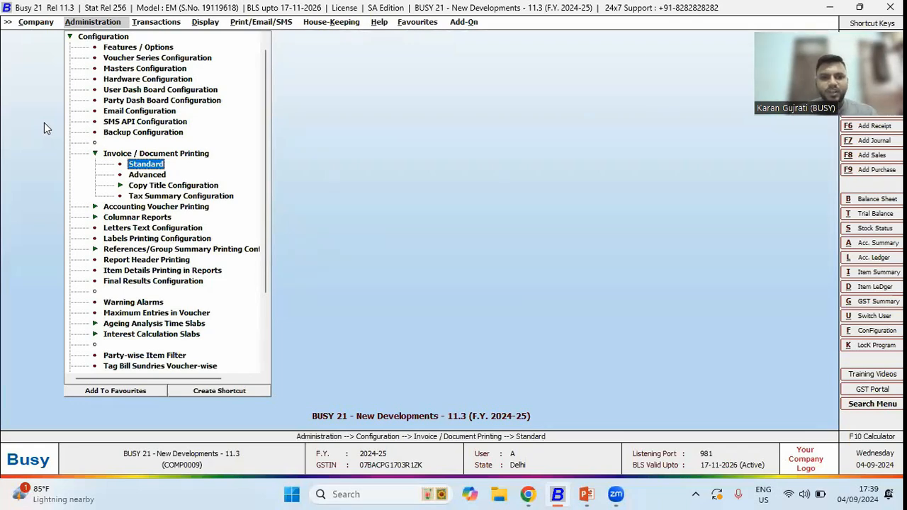
pyautogui.press('Return')
pyautogui.press('Return')
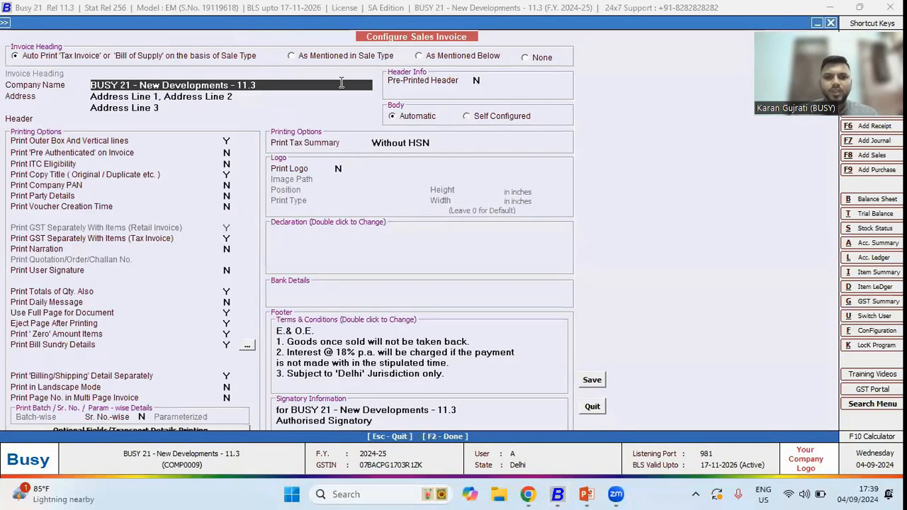
# - Switch the invoice body to Self Configured and set the Total Disc. Amt column width to 10 characters
pyautogui.click(467, 117)
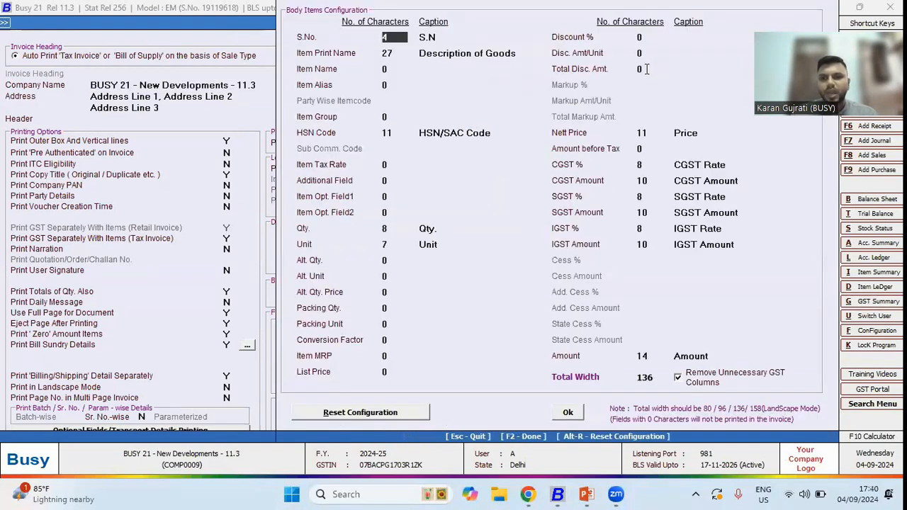
pyautogui.click(646, 68)
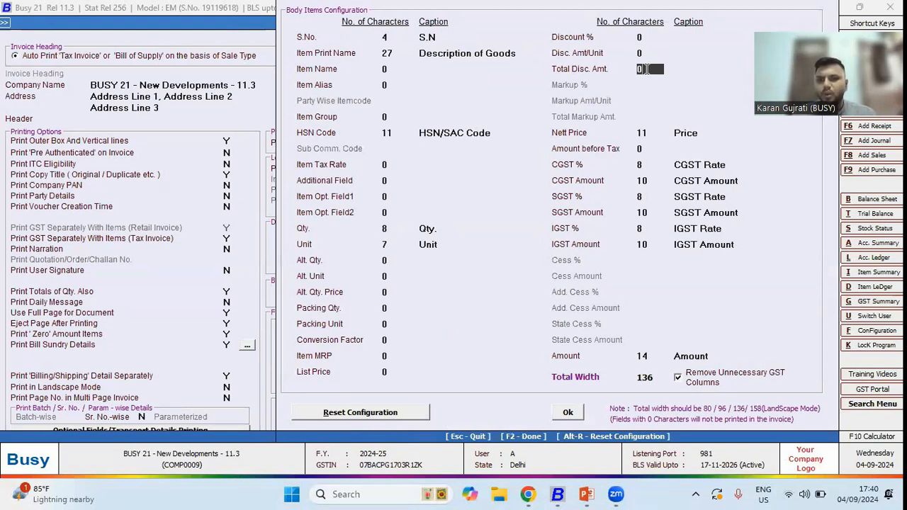
pyautogui.write('10')
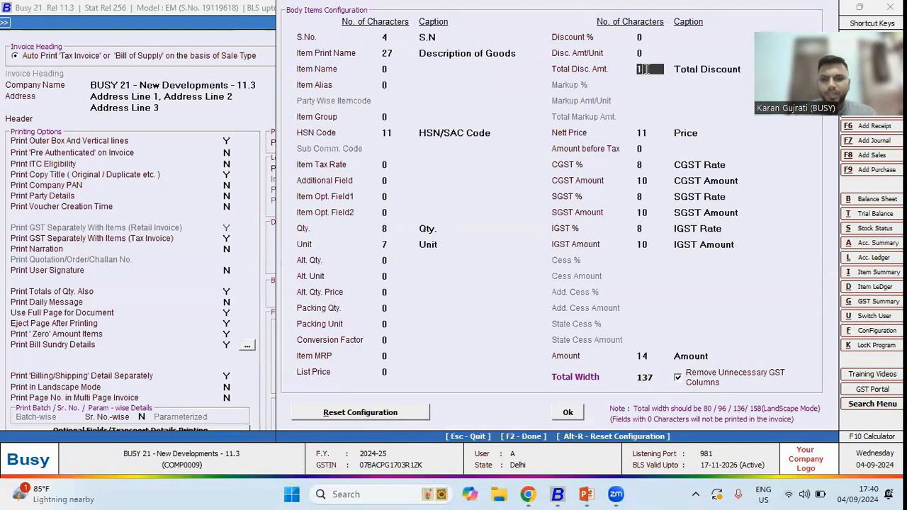
pyautogui.press('Return')
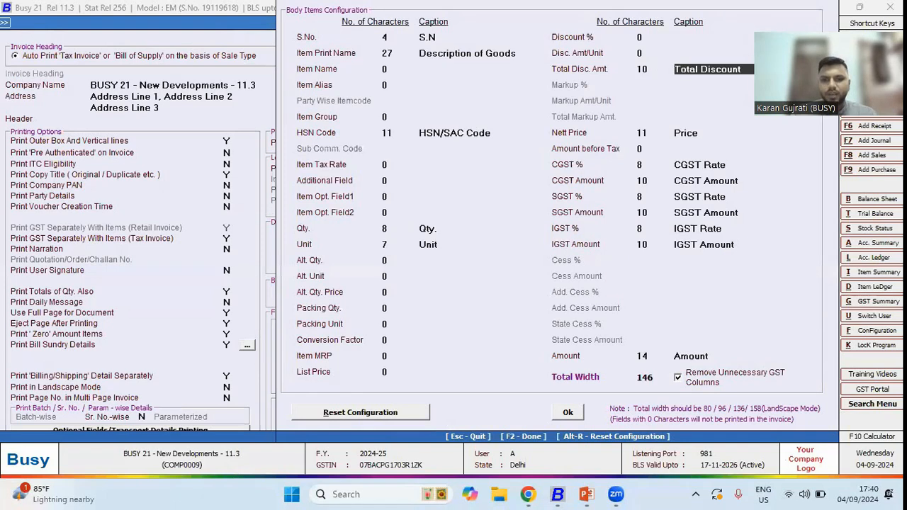
# - Set the Amount column width to 10 characters
pyautogui.click(644, 356)
pyautogui.write('10')
pyautogui.press('Return')
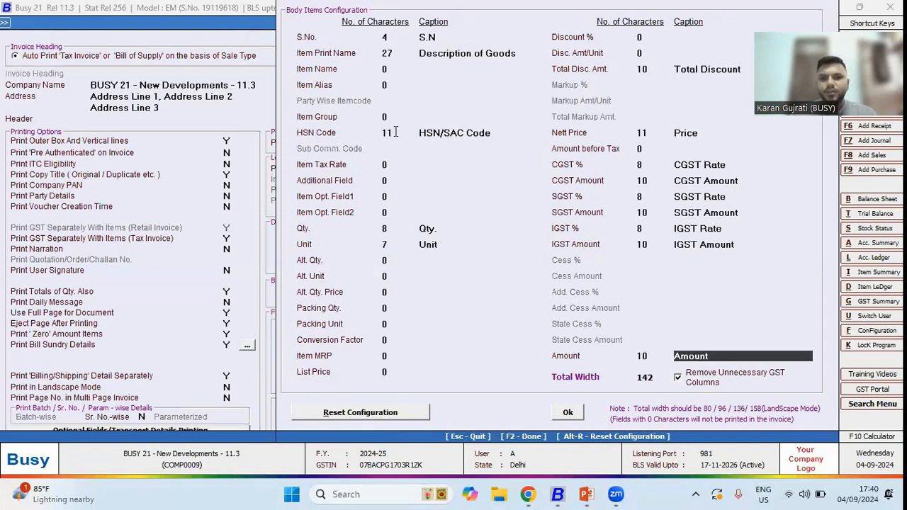
# - Set the HSN Code column width to 8 characters
pyautogui.click(396, 131)
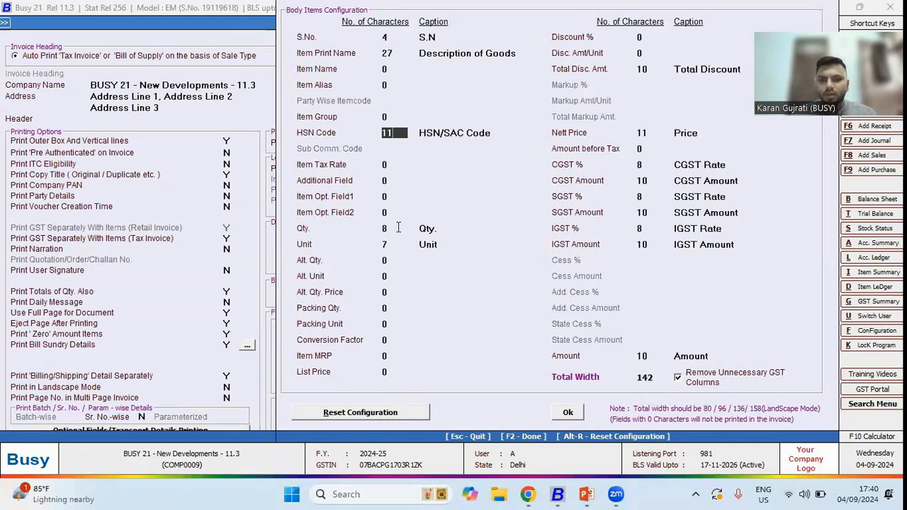
pyautogui.press('BackSpace')
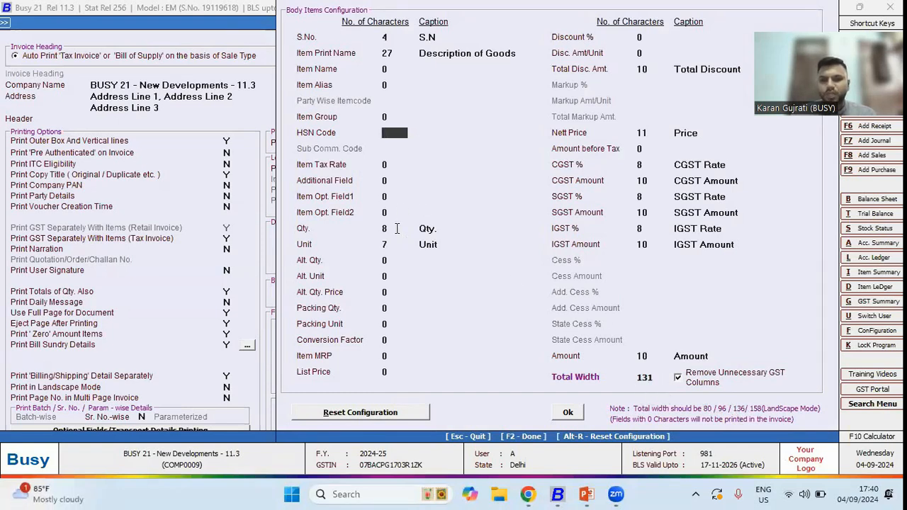
pyautogui.write('8')
pyautogui.press('Return')
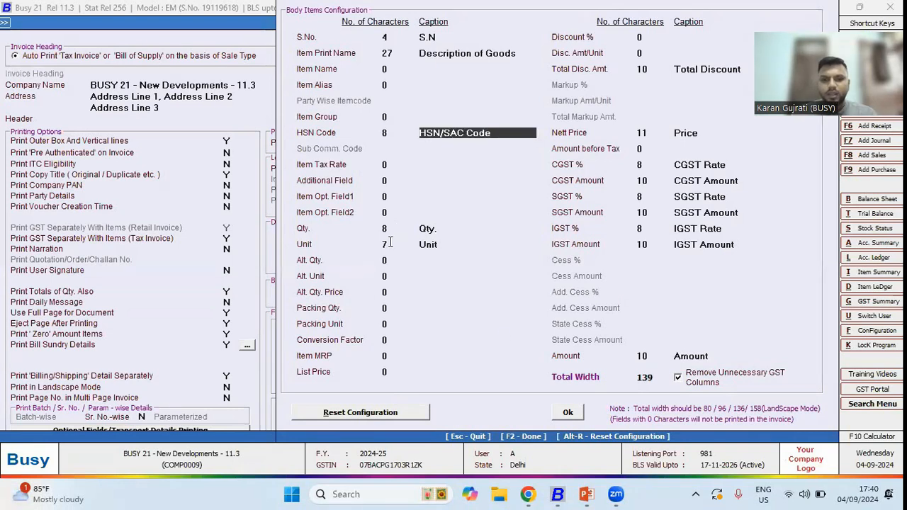
# - Set the Qty. column width to 5 characters and save the invoice configuration
pyautogui.click(395, 228)
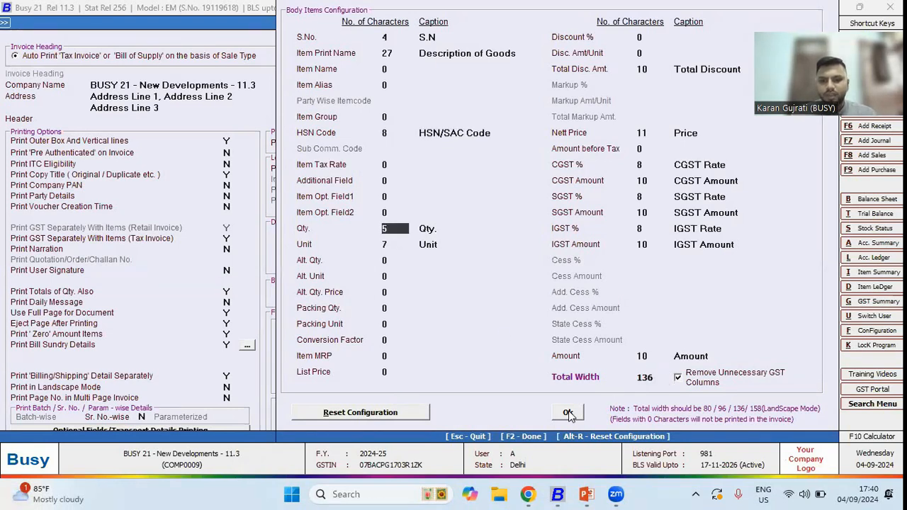
pyautogui.click(567, 411)
pyautogui.press('F2')
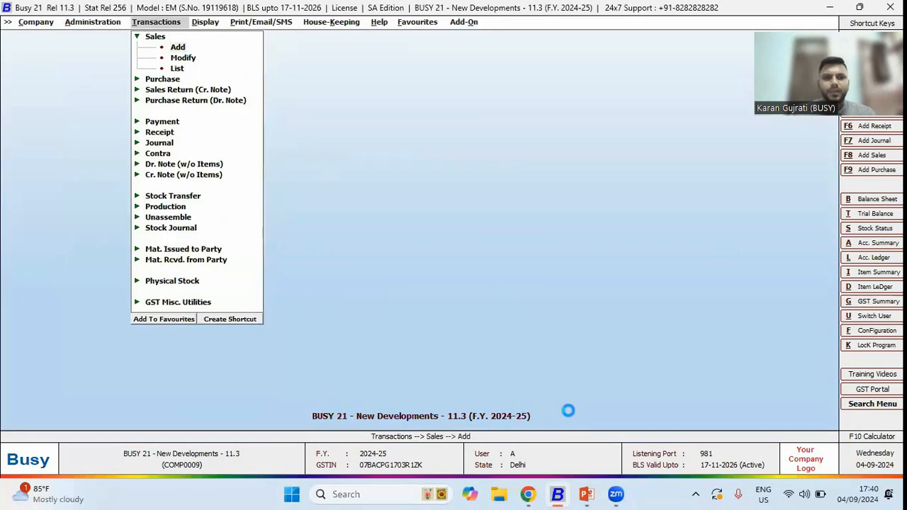
# - Start a new sales voucher for BIPL Ltd. and add 2 metres of Cotton Cloths after the Casual Shirt
pyautogui.press('Return')
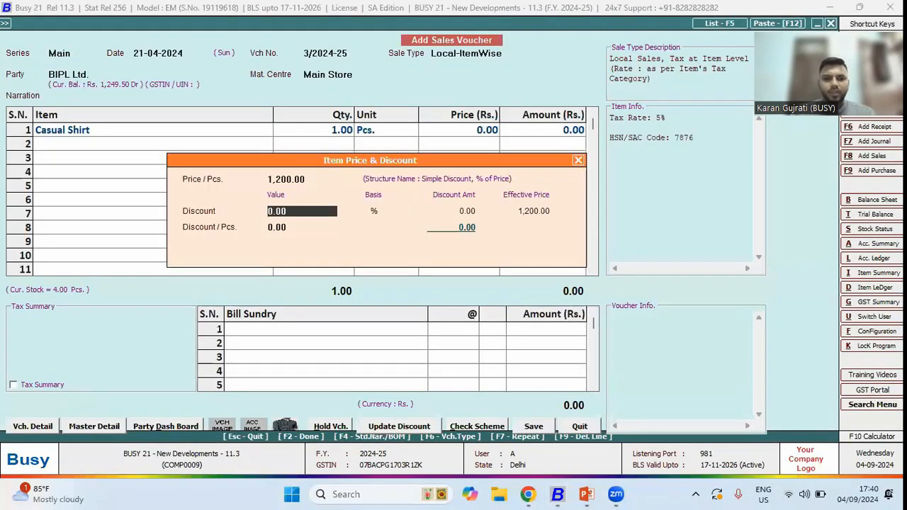
pyautogui.write('2')
pyautogui.press('Return')
pyautogui.press('Return')
pyautogui.press('Return')
pyautogui.press('Down')
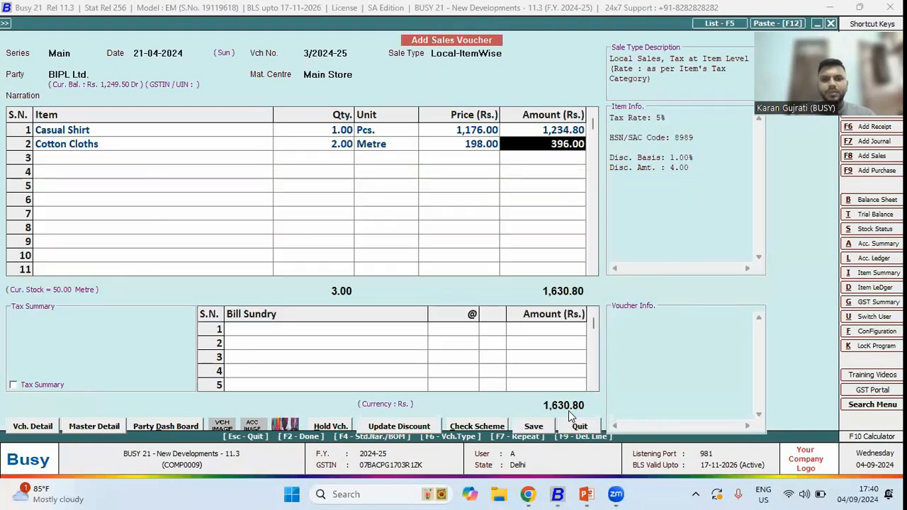
# - Save the sales voucher and review its print preview, including the Total Discount column
pyautogui.press('Return')
pyautogui.press('Return')
pyautogui.press('Return')
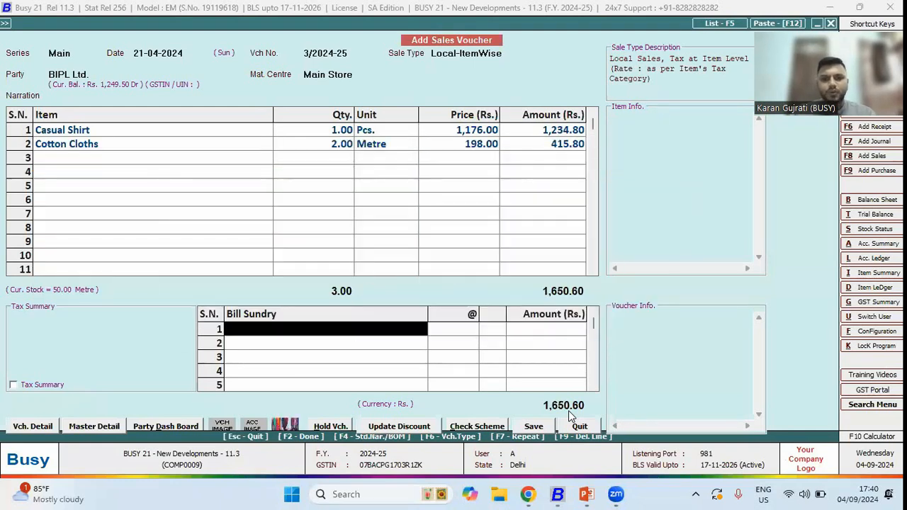
pyautogui.press('Return')
pyautogui.press('Left')
pyautogui.press('Return')
pyautogui.press('F2')
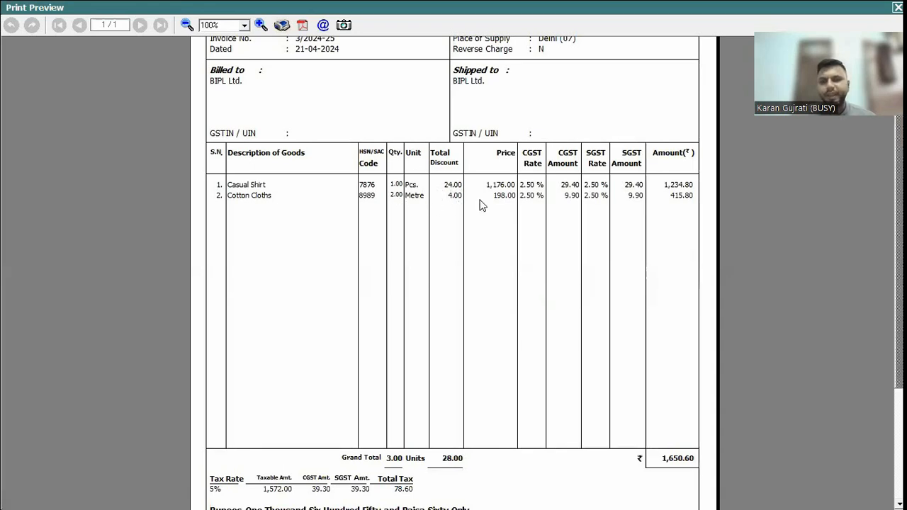
pyautogui.scroll(-2, 482, 203)
pyautogui.scroll(-3, 454, 270)
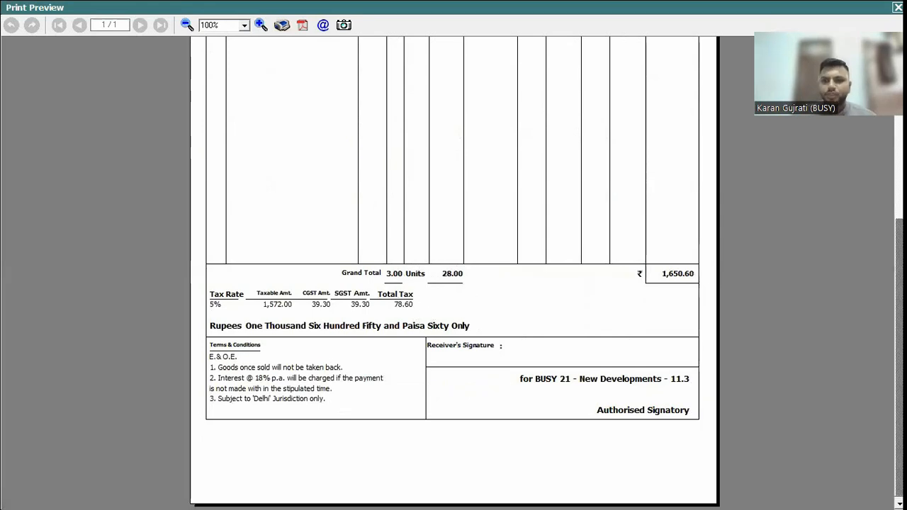
pyautogui.scroll(3, 481, 246)
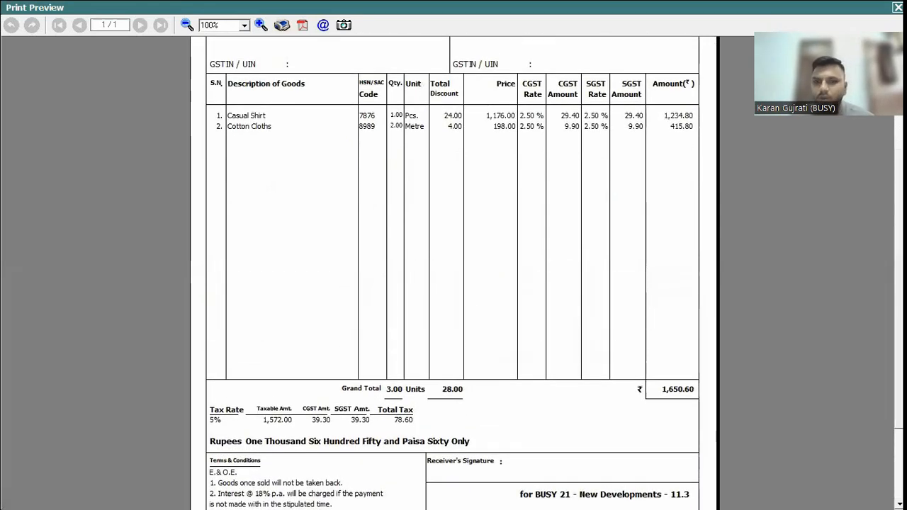
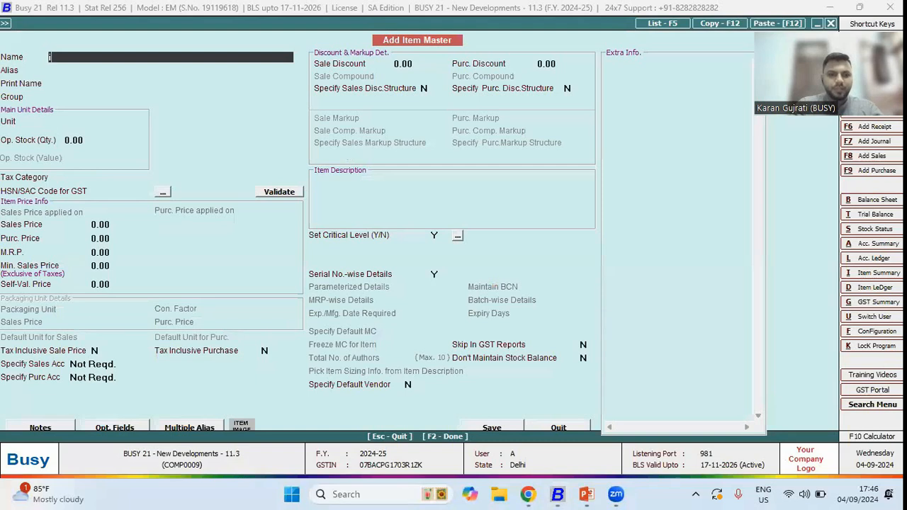
# - Set Item - A's opening stock quantity to 2 pieces with serial-number-wise details enabled
pyautogui.press('BackSpace')
pyautogui.press('BackSpace')
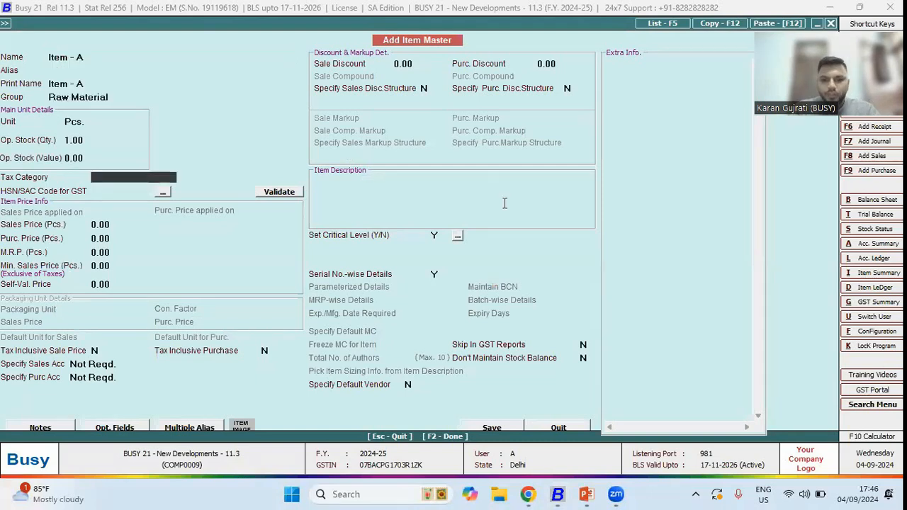
pyautogui.click(436, 273)
pyautogui.press('F2')
pyautogui.press('Return')
pyautogui.click(90, 142)
pyautogui.press('BackSpace')
pyautogui.press('BackSpace')
pyautogui.press('BackSpace')
pyautogui.press('BackSpace')
pyautogui.write('2')
pyautogui.press('Return')
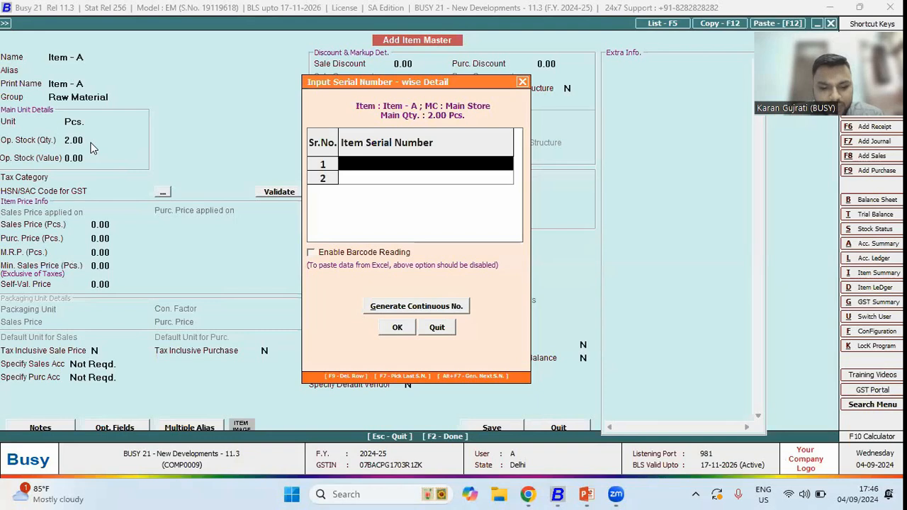
# - Enter serial number A-001 in both serial-number rows and try to confirm the serial-number details
pyautogui.write('A-001')
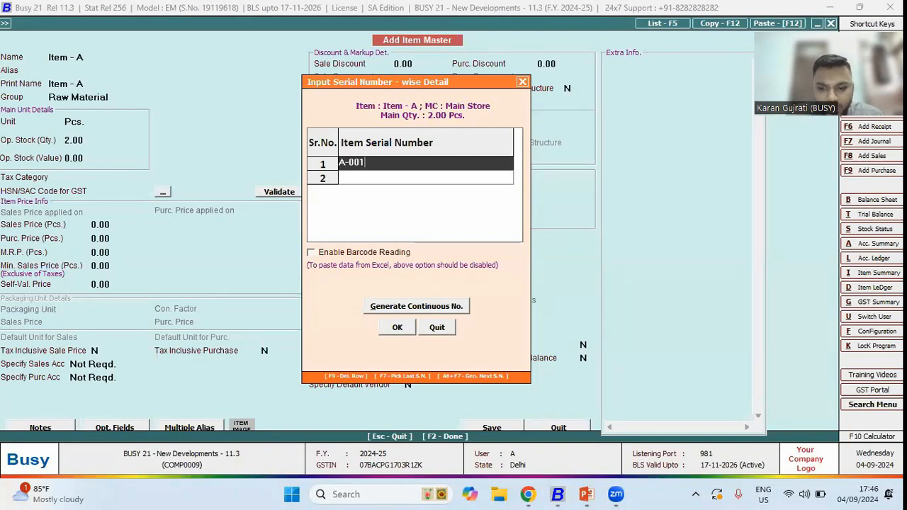
pyautogui.press('Return')
pyautogui.write('a')
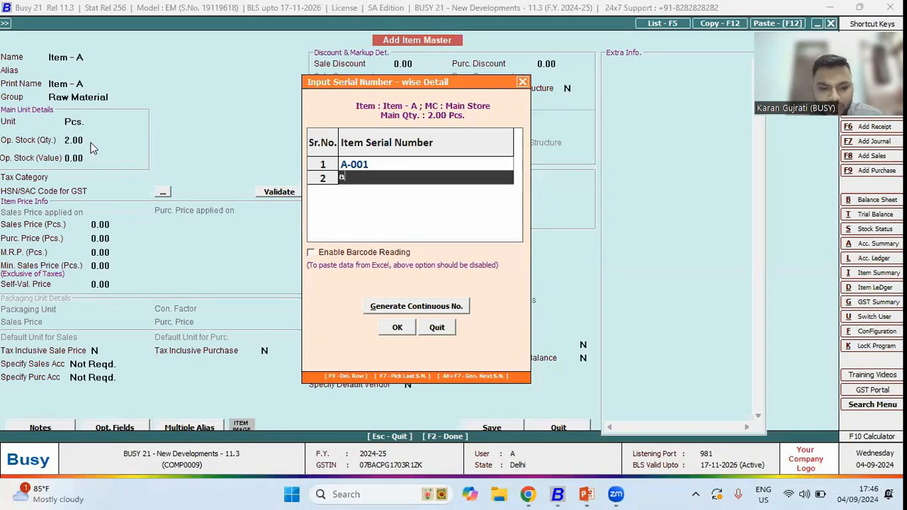
pyautogui.press('BackSpace')
pyautogui.write('A-001')
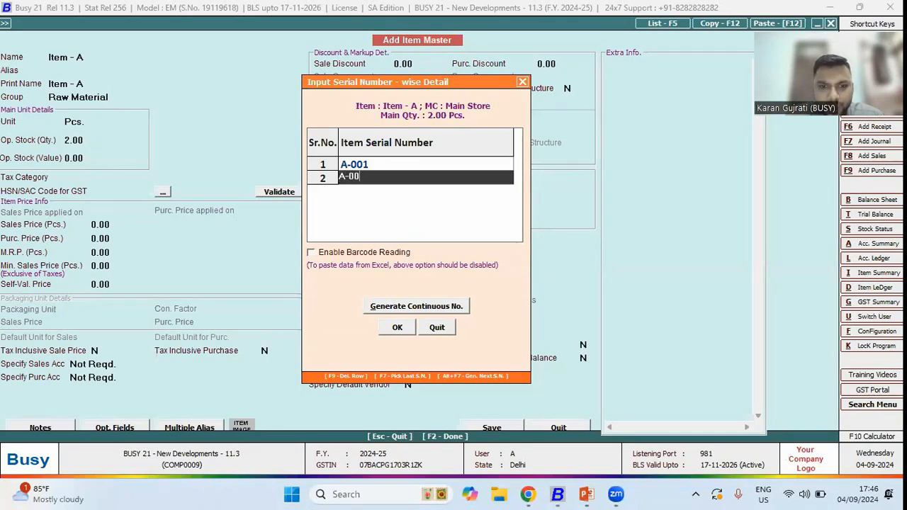
pyautogui.press('Return')
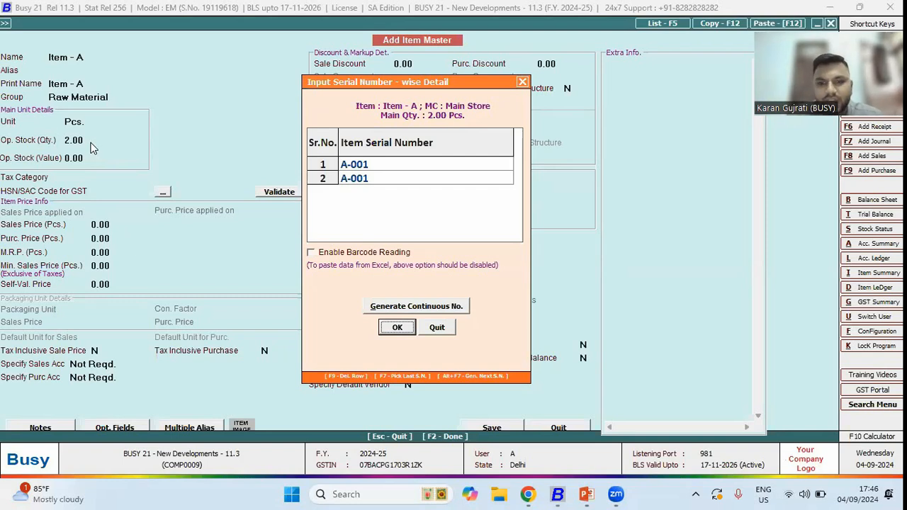
pyautogui.click(394, 328)
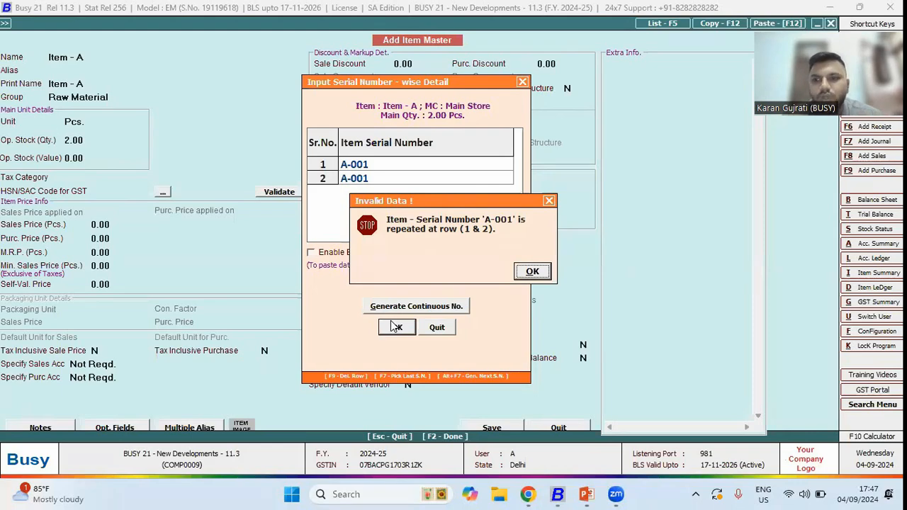
pyautogui.press('Return')
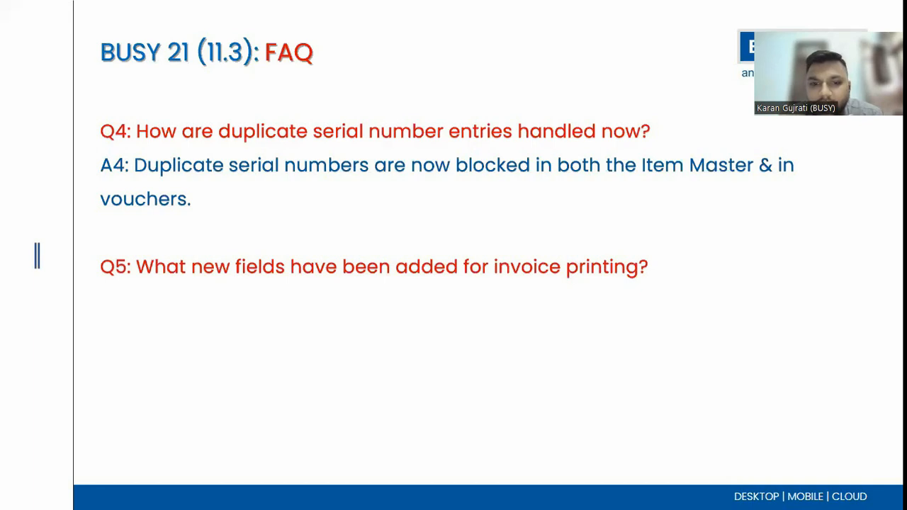
pyautogui.press('Right')
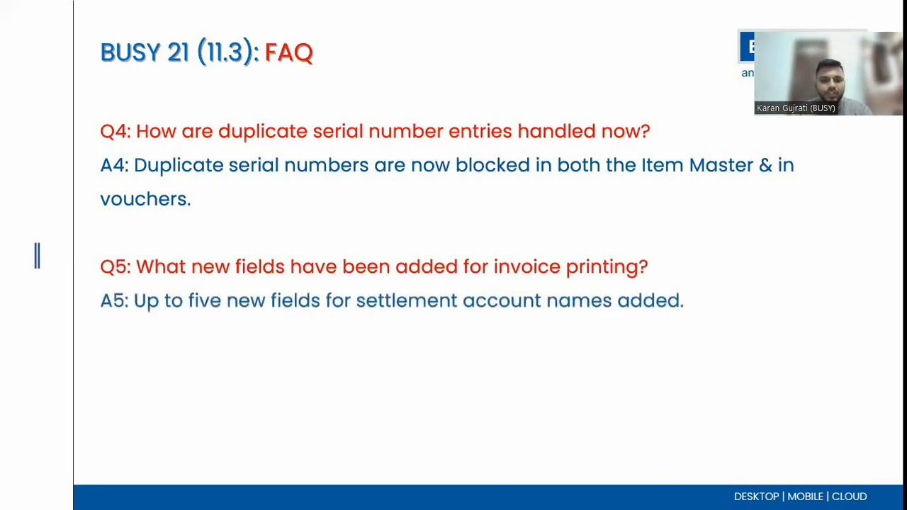
# - Open the sales voucher series configuration and enable Settlement Details
pyautogui.hotkey('alt', 'Tab')
pyautogui.press('Return')
pyautogui.press('Down')
pyautogui.press('Return')
pyautogui.press('Down')
pyautogui.press('Return')
pyautogui.press('Right')
pyautogui.press('Down')
pyautogui.hotkey('alt', 'c')
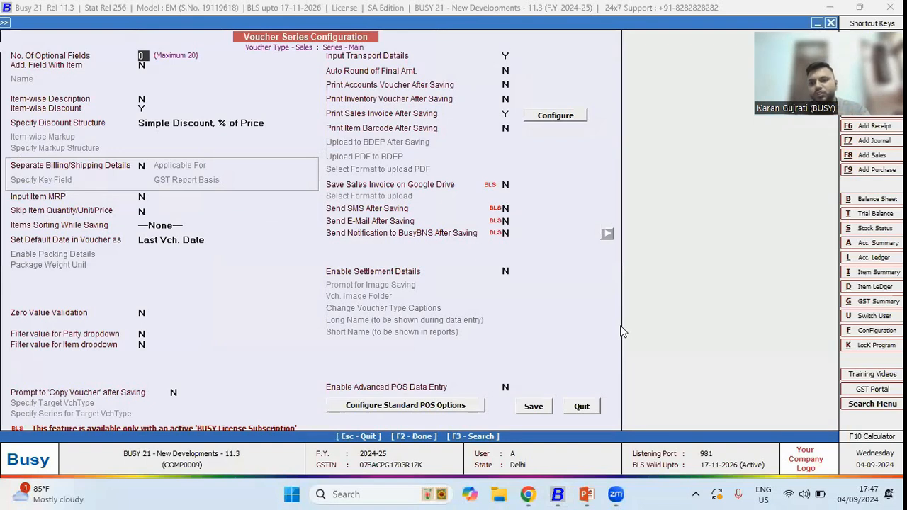
pyautogui.click(507, 272)
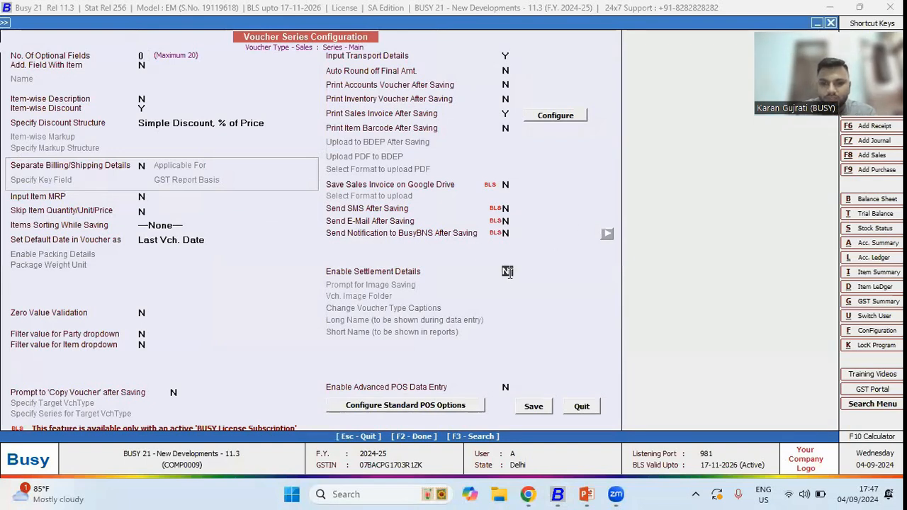
pyautogui.press('y')
pyautogui.press('Return')
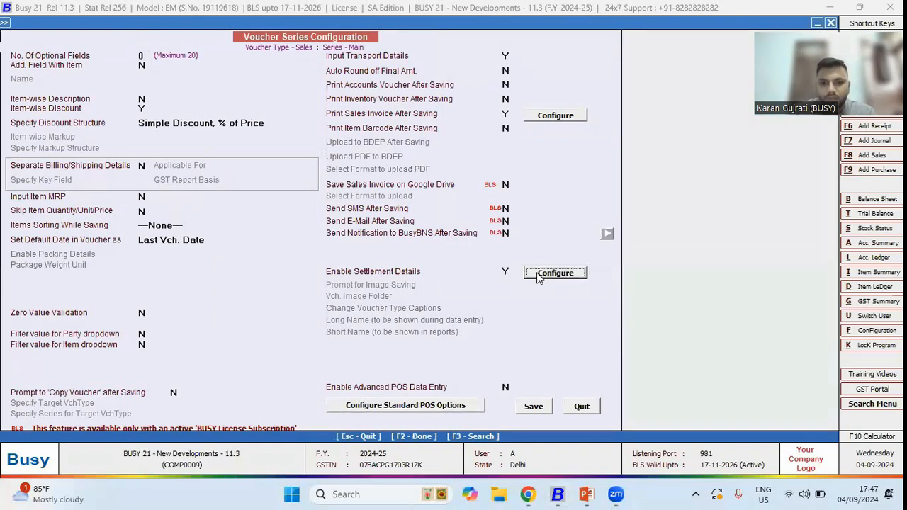
# - Configure settlement modes: Cash with account and caption Cash, and Credit Card 1 with HDFC BANK account captioned G Pay
pyautogui.click(539, 273)
pyautogui.click(126, 252)
pyautogui.press('Return')
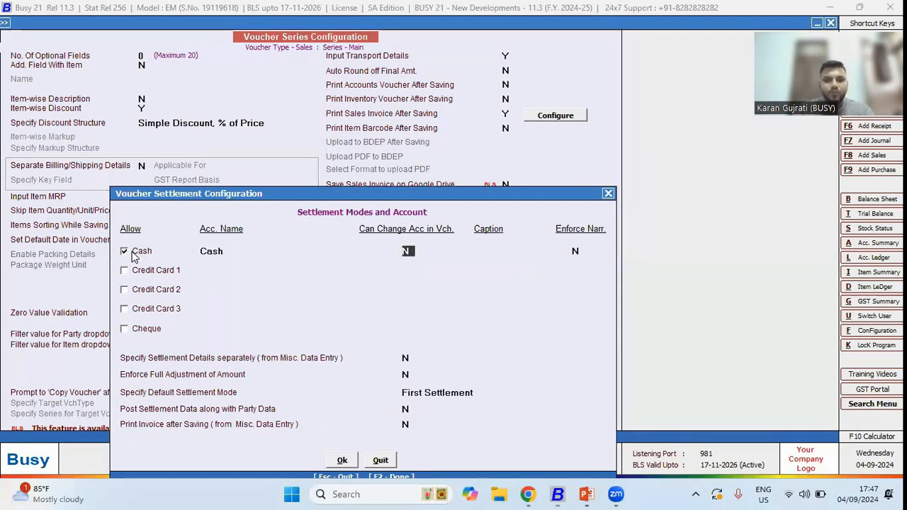
pyautogui.press('Return')
pyautogui.write('Cash')
pyautogui.press('Return')
pyautogui.press('Return')
pyautogui.press('space')
pyautogui.press('Return')
pyautogui.write('hdfc')
pyautogui.press('Return')
pyautogui.press('Return')
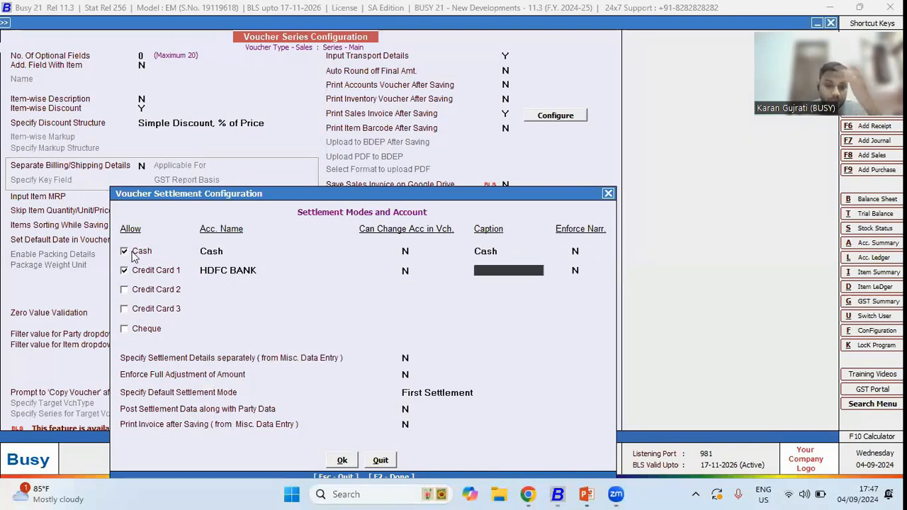
pyautogui.write('G Pay')
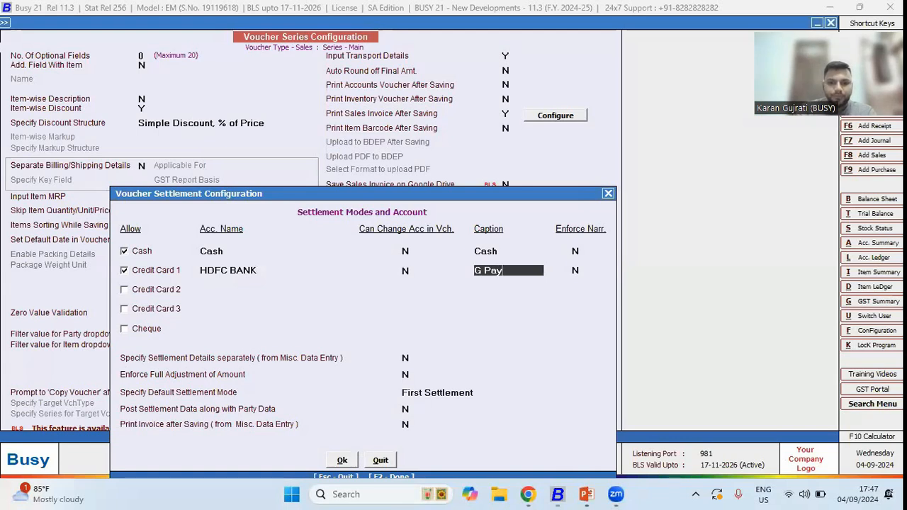
pyautogui.press('Return')
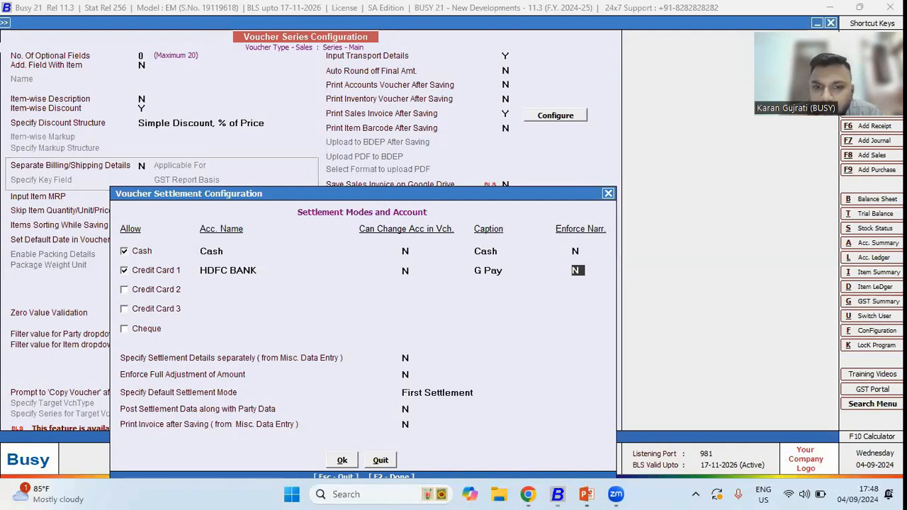
pyautogui.click(500, 254)
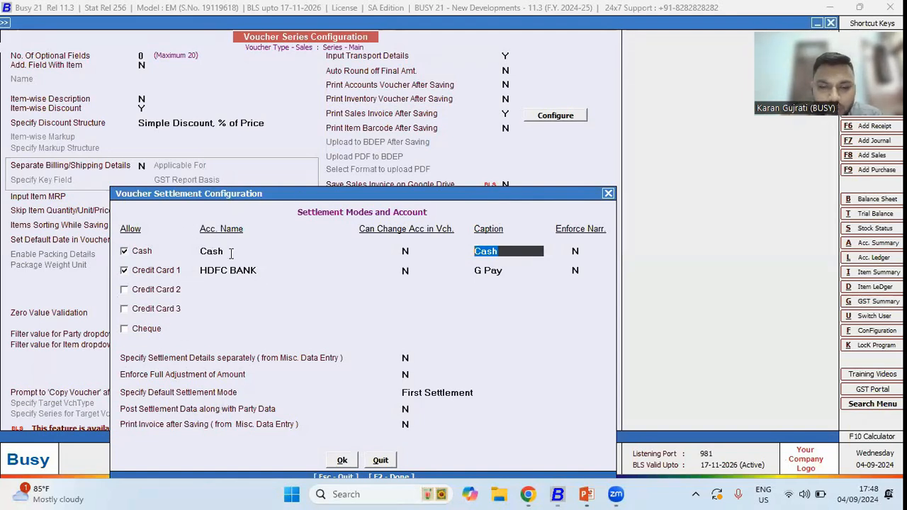
pyautogui.press('Escape')
pyautogui.press('Escape')
pyautogui.press('Escape')
pyautogui.press('Escape')
# - Open the header of the advanced A5 (Half Page) sales invoice format and search its available fields for settlement fields
pyautogui.press('Down')
pyautogui.press('Up')
pyautogui.press('Return')
pyautogui.press('i')
pyautogui.press('Return')
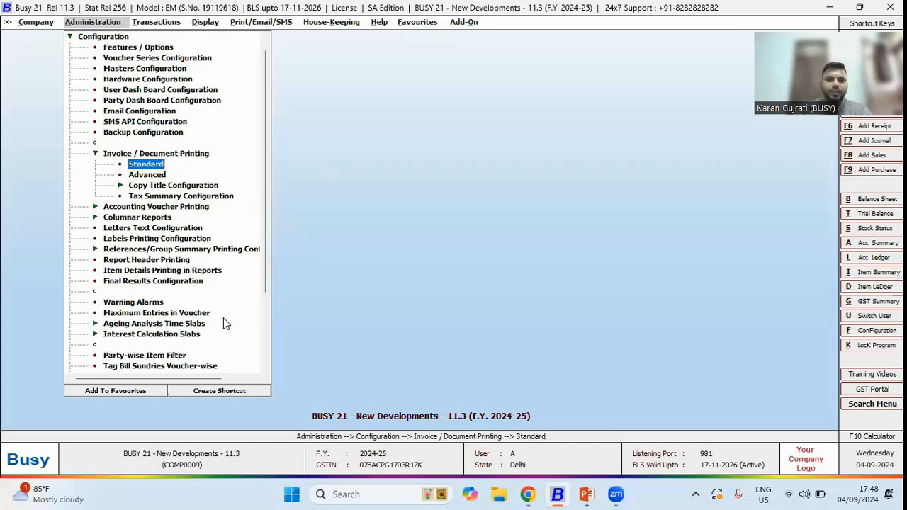
pyautogui.press('Down')
pyautogui.press('Return')
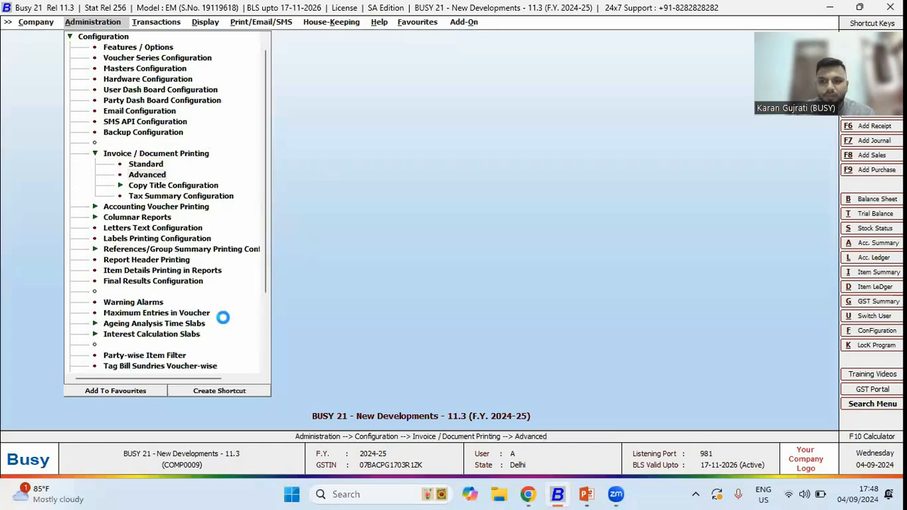
pyautogui.press('Return')
pyautogui.press('Down')
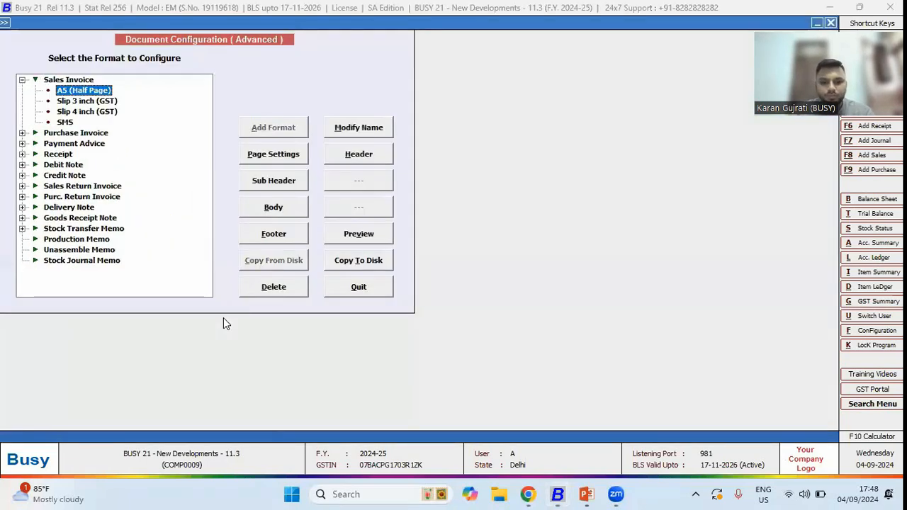
pyautogui.hotkey('alt', 'h')
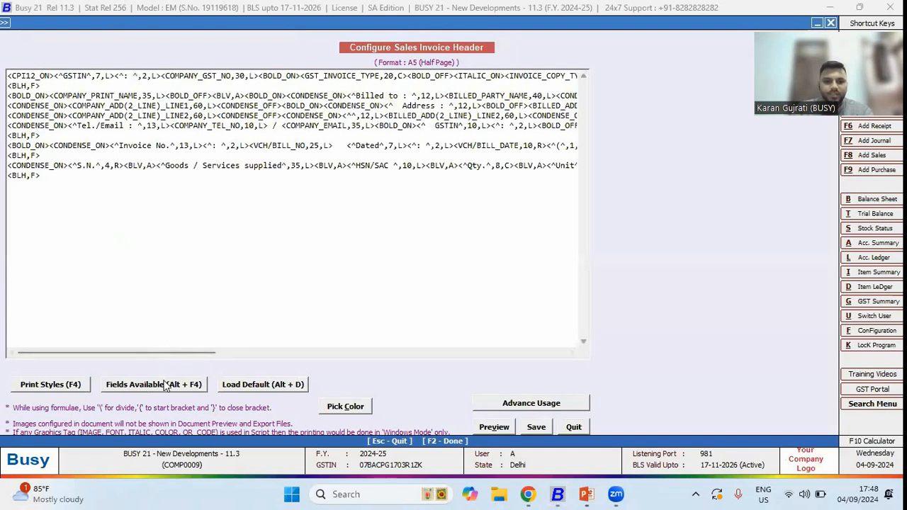
pyautogui.click(164, 384)
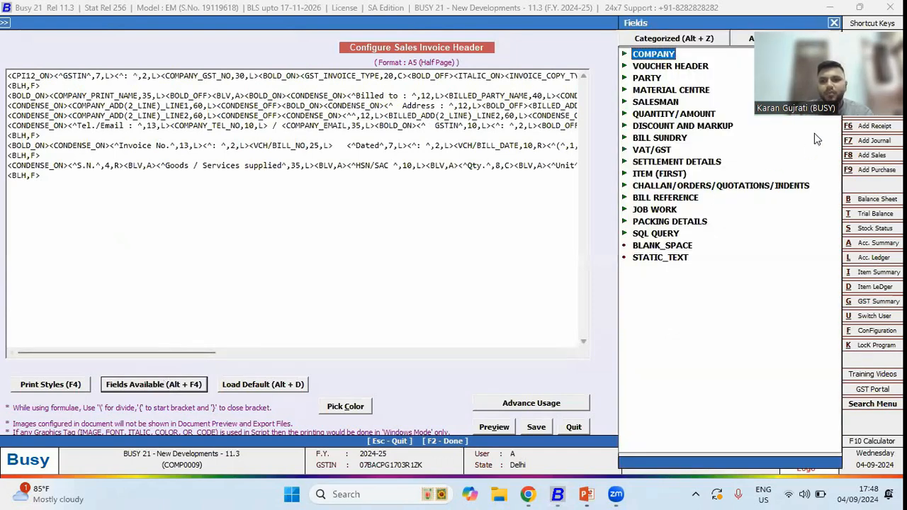
pyautogui.click(749, 39)
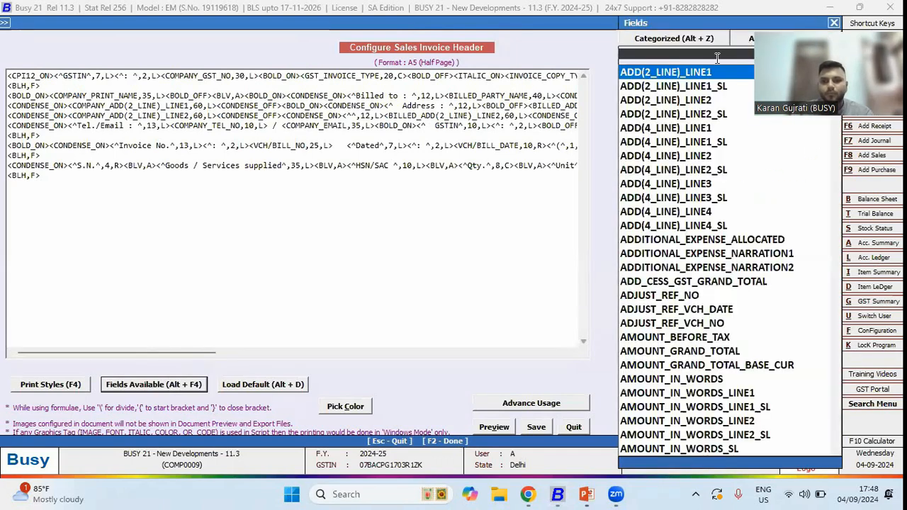
pyautogui.write('sett')
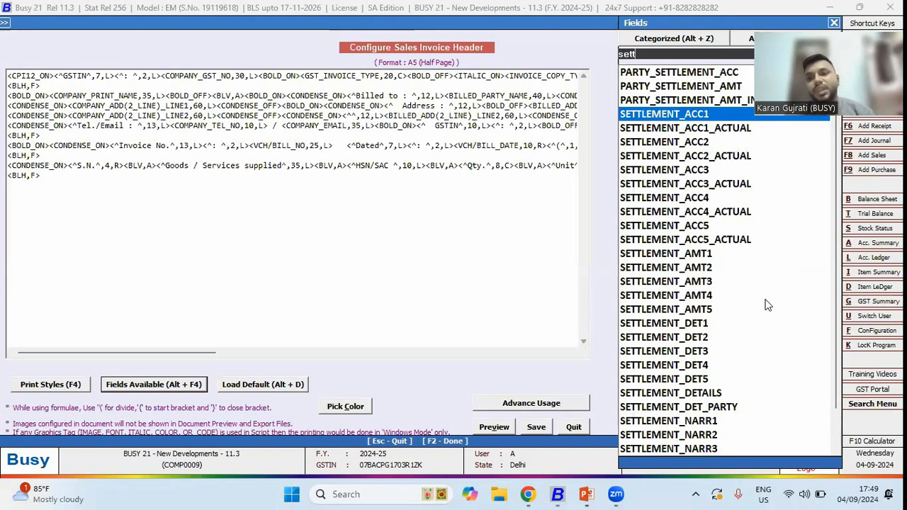
pyautogui.press('Escape')
pyautogui.press('Escape')
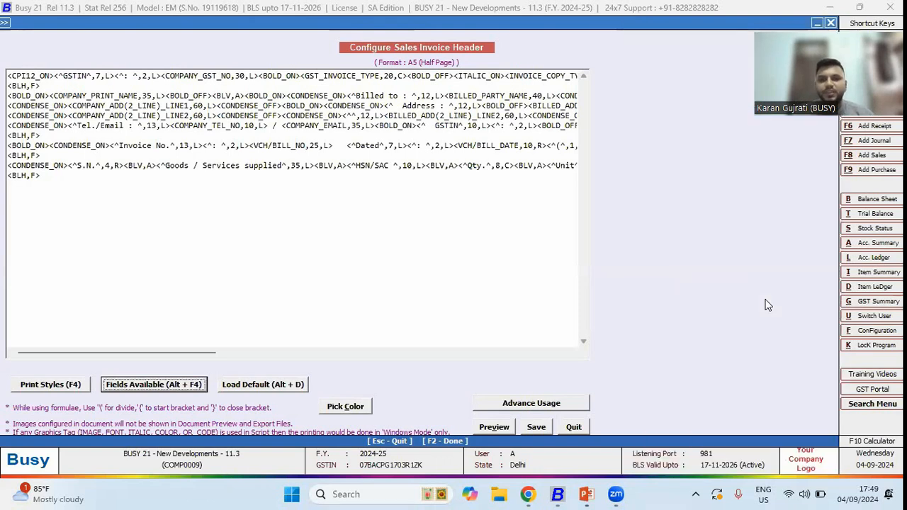
pyautogui.press('Escape')
pyautogui.press('Escape')
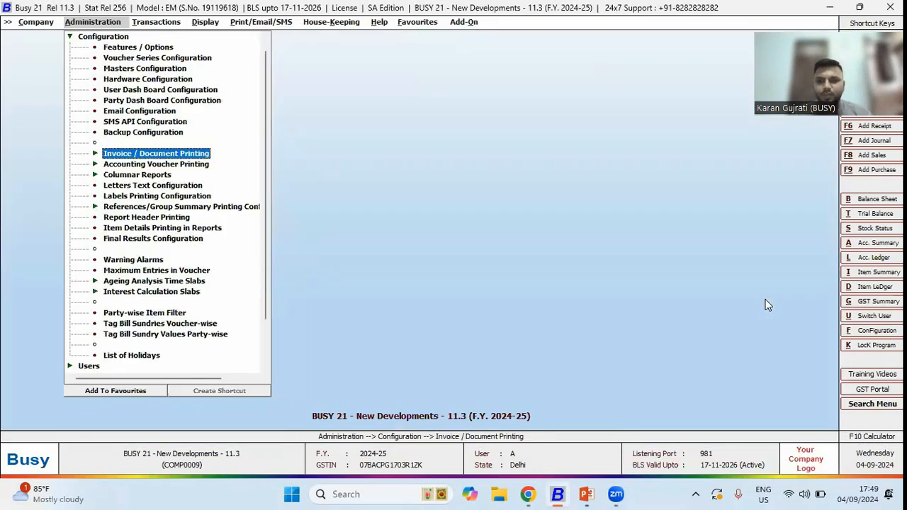
pyautogui.hotkey('alt', 'Tab')
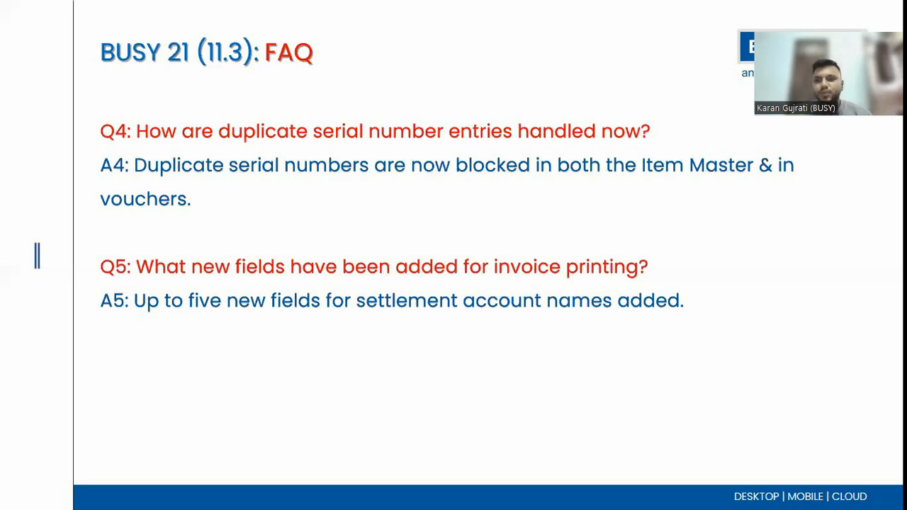
pyautogui.press('Right')
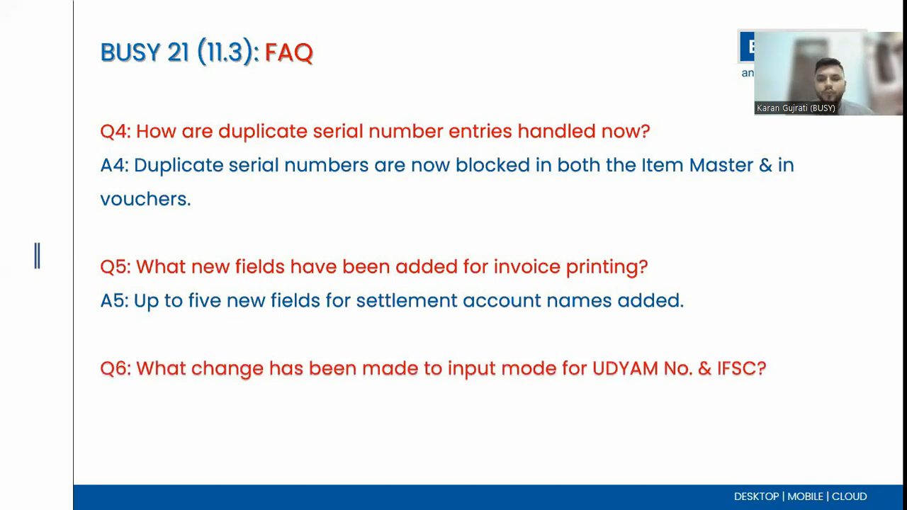
pyautogui.press('Right')
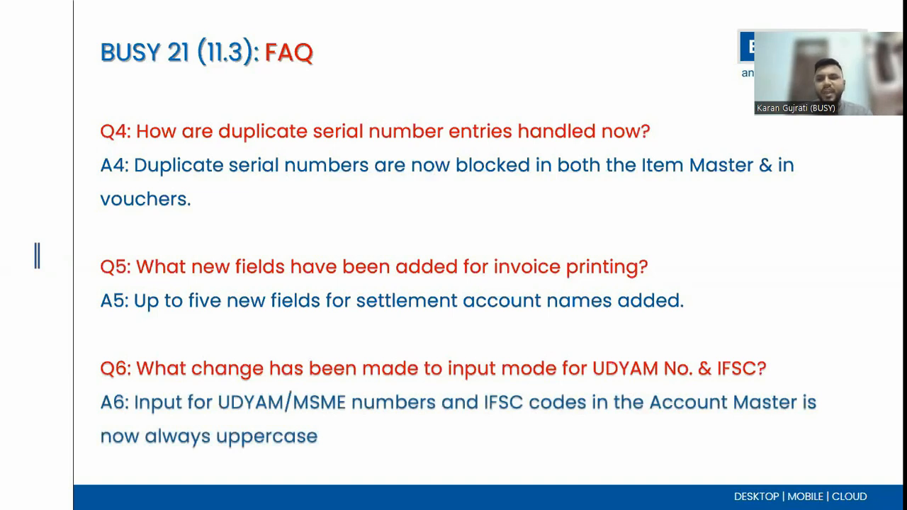
# - Open the ABC Ltd. account for modification and set its MSME Type to Micro
pyautogui.hotkey('alt', 'Tab')
pyautogui.press('Escape')
pyautogui.press('Up')
pyautogui.press('Right')
pyautogui.press('Down')
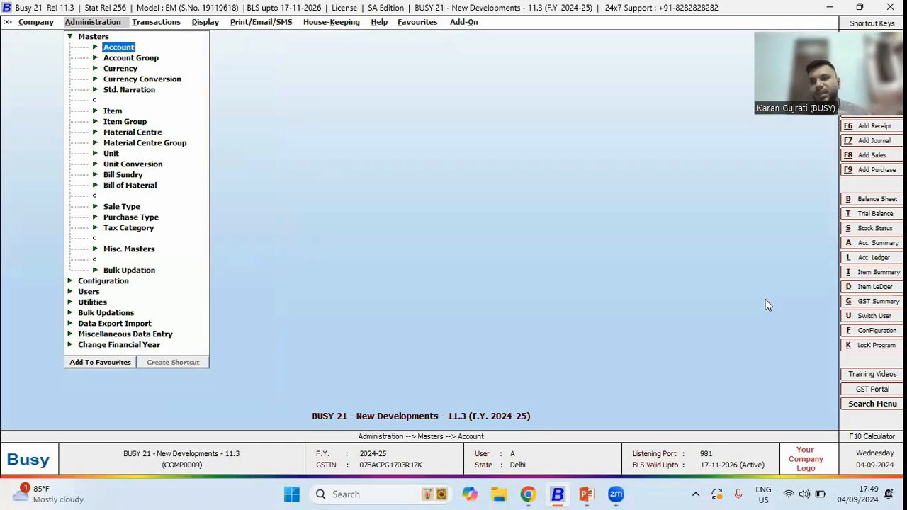
pyautogui.press('Right')
pyautogui.press('Down')
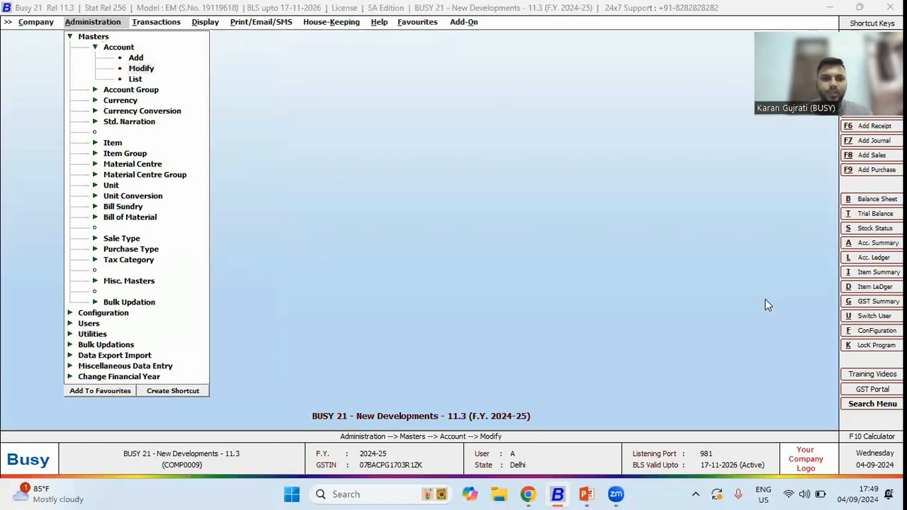
pyautogui.press('Return')
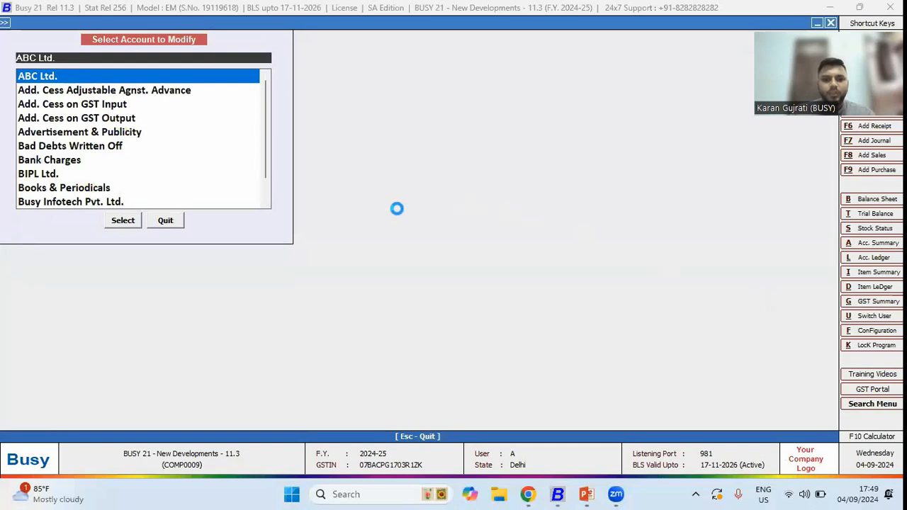
pyautogui.press('Return')
pyautogui.click(427, 229)
pyautogui.press('Up')
pyautogui.press('Up')
pyautogui.press('Up')
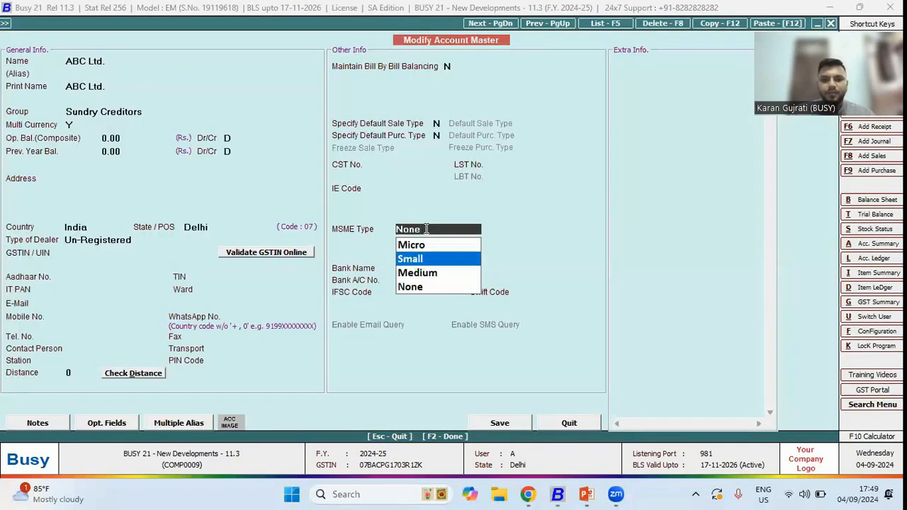
pyautogui.press('Return')
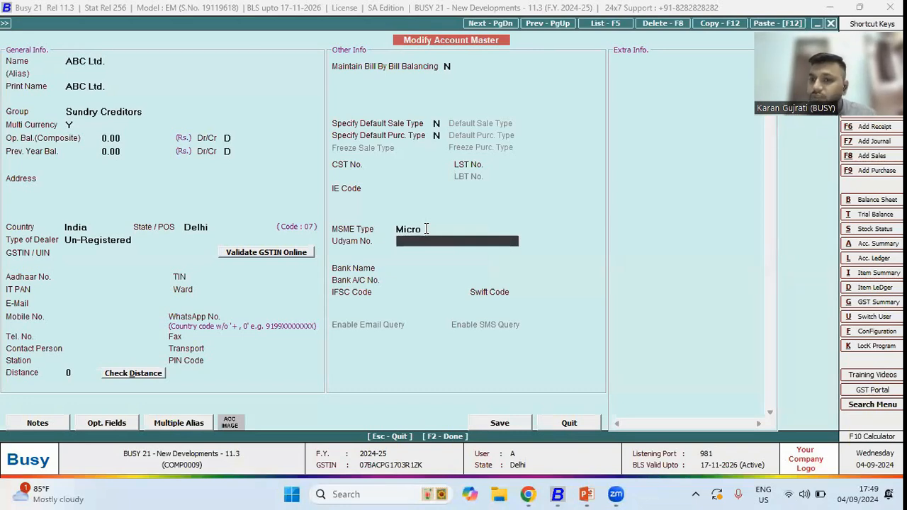
# - Enter HJDSKJHSDSD as the account's Udyam No
pyautogui.write('HJDSKJHSDSDJ')
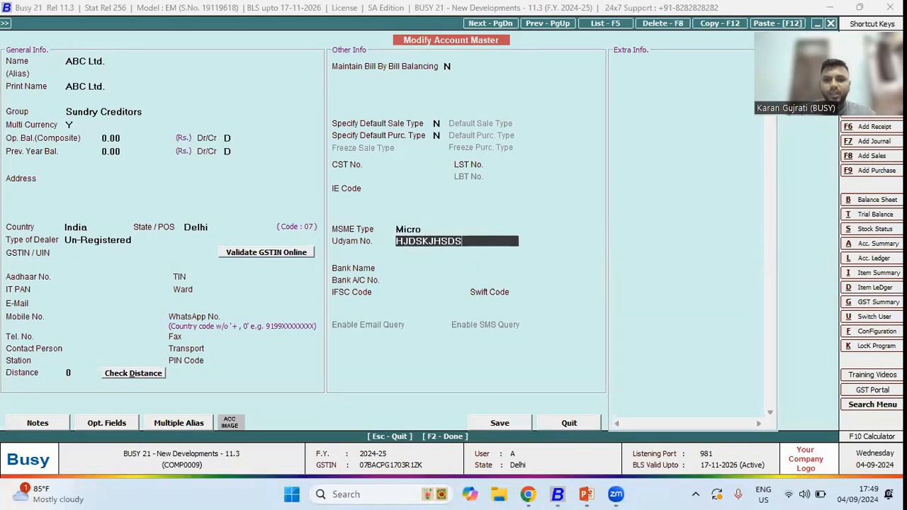
pyautogui.press('BackSpace')
pyautogui.press('BackSpace')
pyautogui.press('BackSpace')
pyautogui.press('BackSpace')
pyautogui.press('BackSpace')
pyautogui.press('BackSpace')
pyautogui.press('BackSpace')
pyautogui.press('BackSpace')
pyautogui.press('BackSpace')
pyautogui.press('BackSpace')
pyautogui.press('BackSpace')
pyautogui.press('BackSpace')
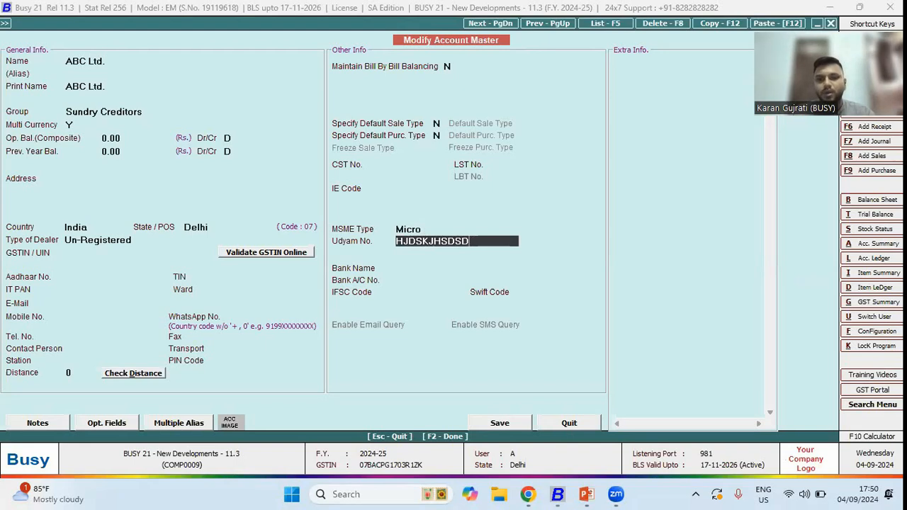
# - Set the MSME Type back to None and enter JDHJSDJSDSJ as the IFSC Code
pyautogui.click(427, 229)
pyautogui.press('Down')
pyautogui.press('Down')
pyautogui.press('Down')
pyautogui.press('Return')
pyautogui.press('Return')
pyautogui.press('Return')
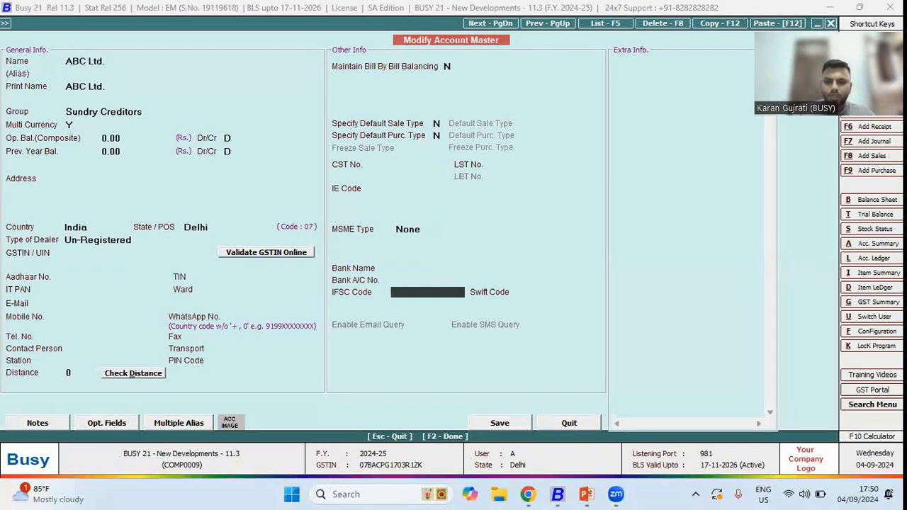
pyautogui.write('JDHJSDJSDSJ')
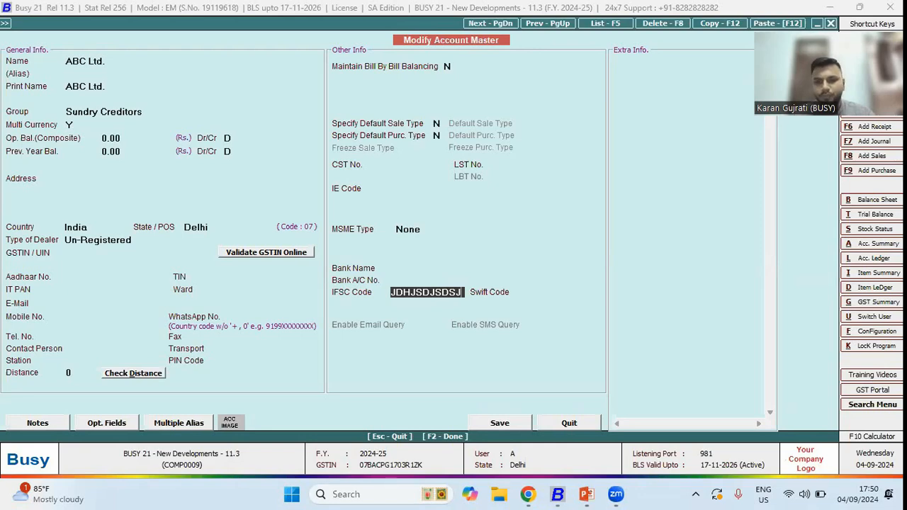
pyautogui.hotkey('alt', 'Tab')
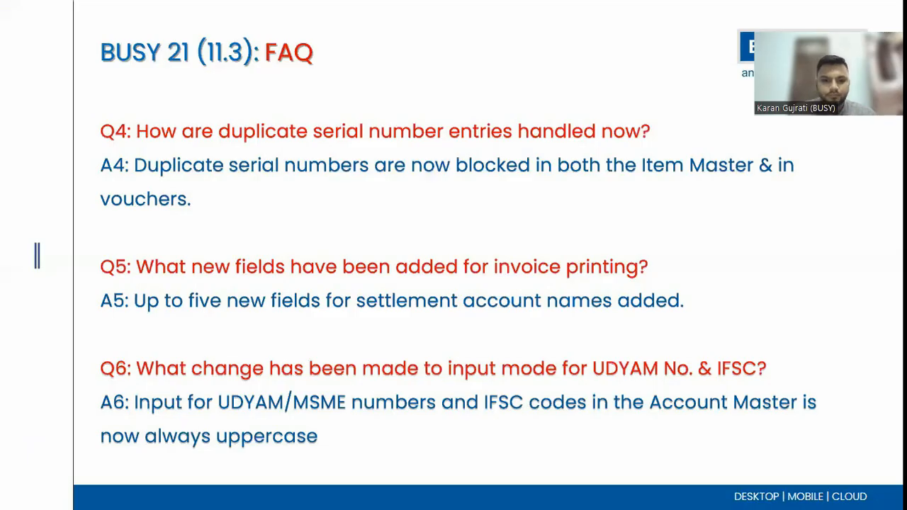
pyautogui.press('Right')
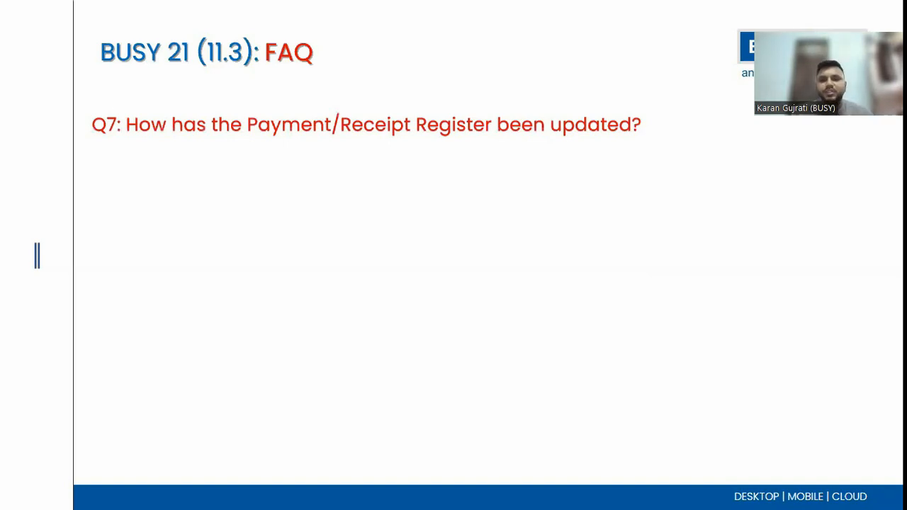
pyautogui.press('Right')
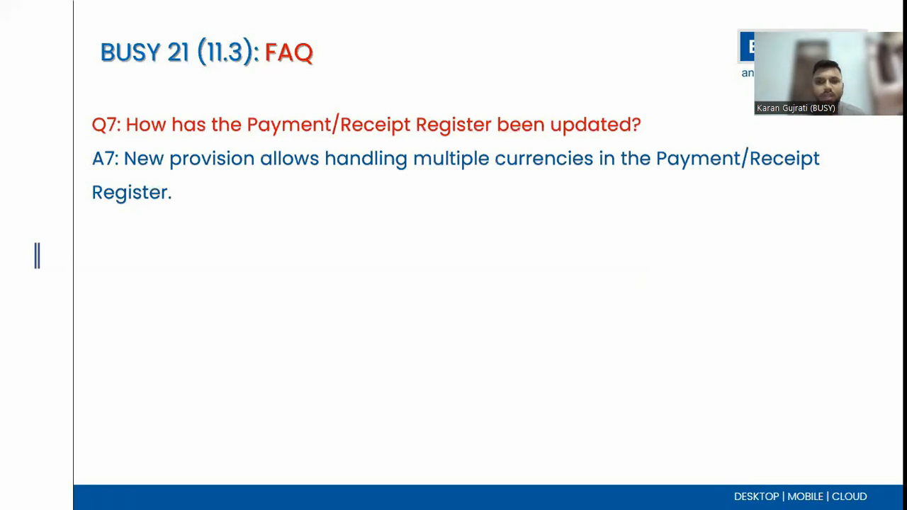
pyautogui.press('Right')
pyautogui.press('Right')
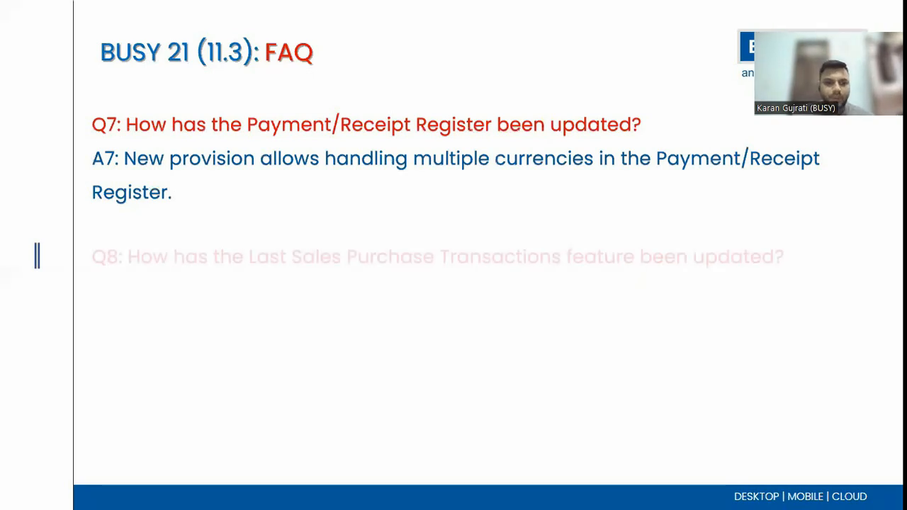
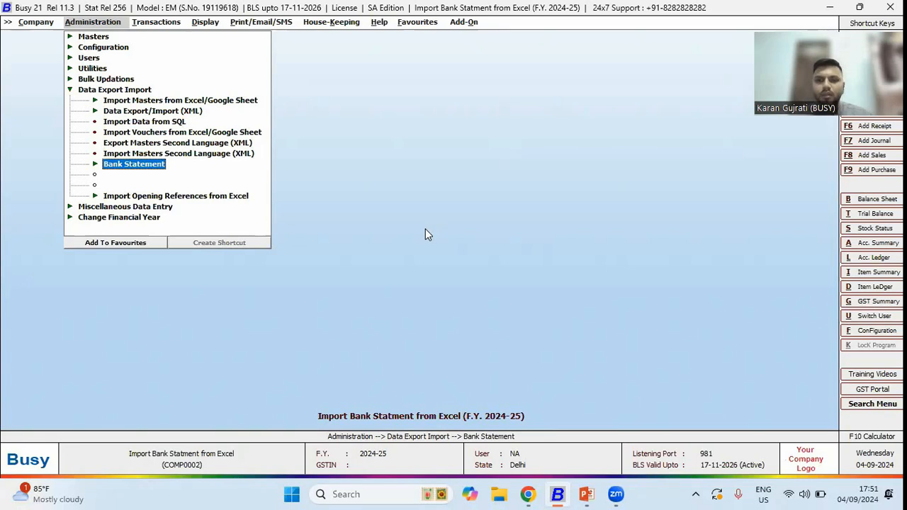
# - Open Import Bank Statement and choose the HDFC Bank format, HDFC Bank account, Main voucher series, and import to grid
pyautogui.press('Return')
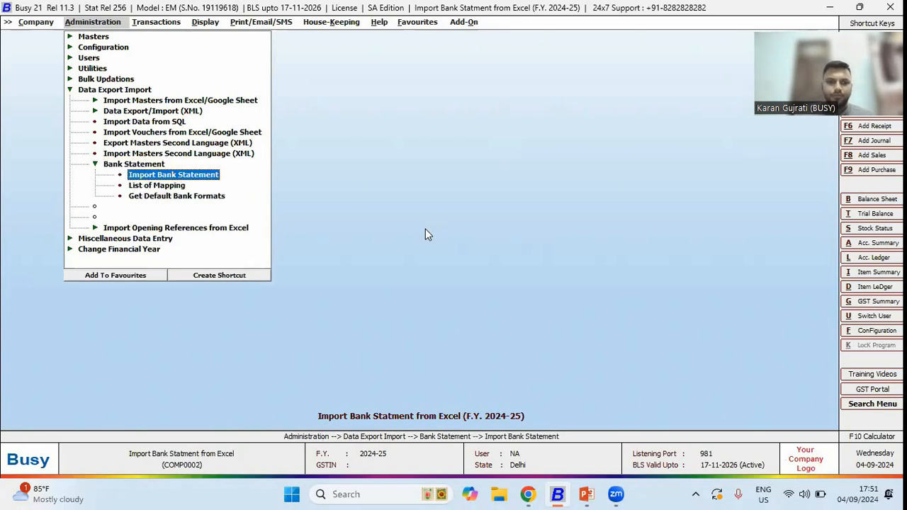
pyautogui.press('Return')
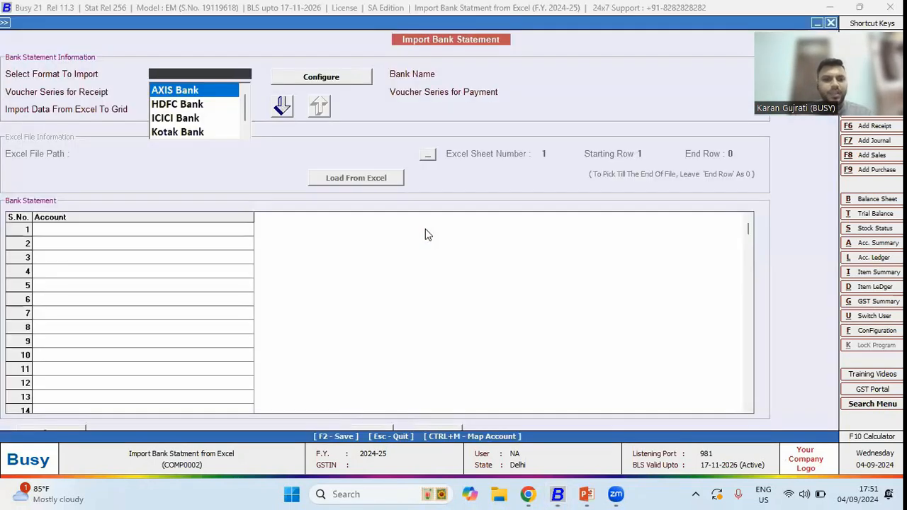
pyautogui.press('Down')
pyautogui.press('Return')
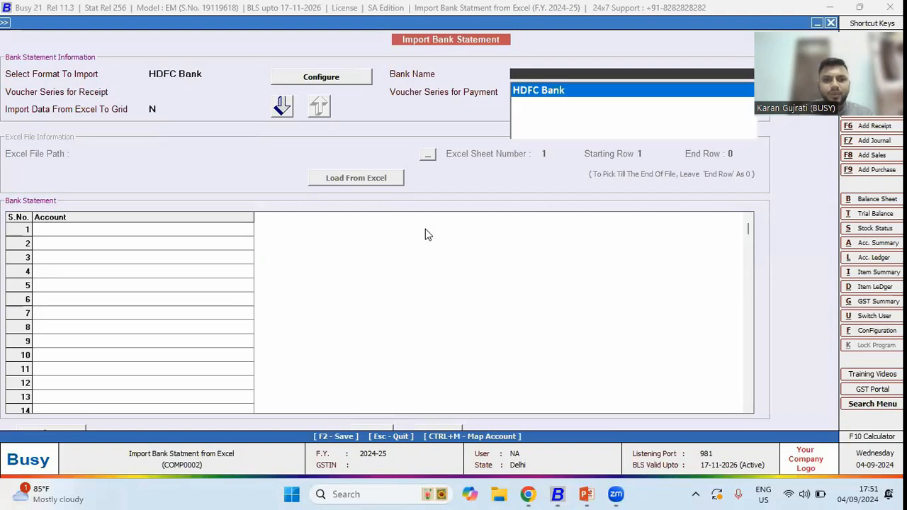
pyautogui.press('Return')
pyautogui.press('Return')
pyautogui.press('Return')
pyautogui.press('y')
pyautogui.press('Return')
# - Browse for and select the HDFC Bank Statement.xls file in the Katni Tour folder as the Excel file
pyautogui.click(427, 154)
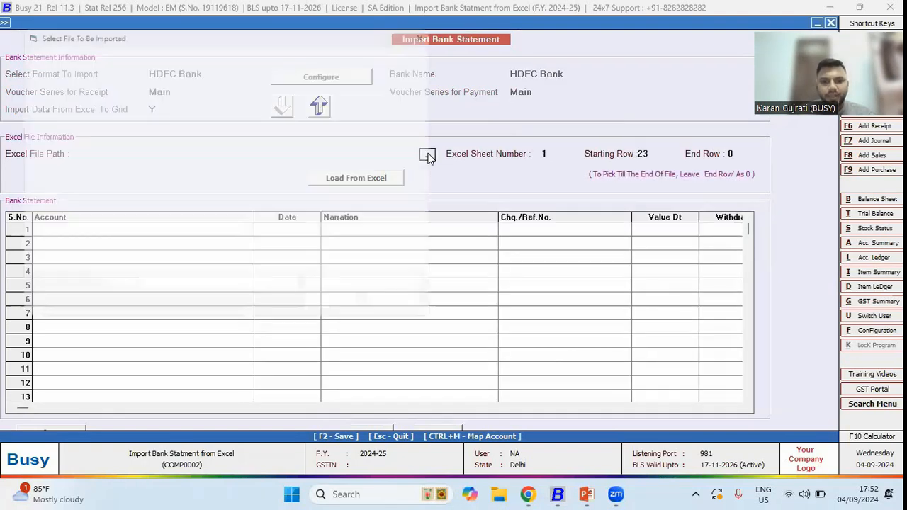
pyautogui.doubleClick(391, 196)
pyautogui.click(182, 140)
pyautogui.click(336, 314)
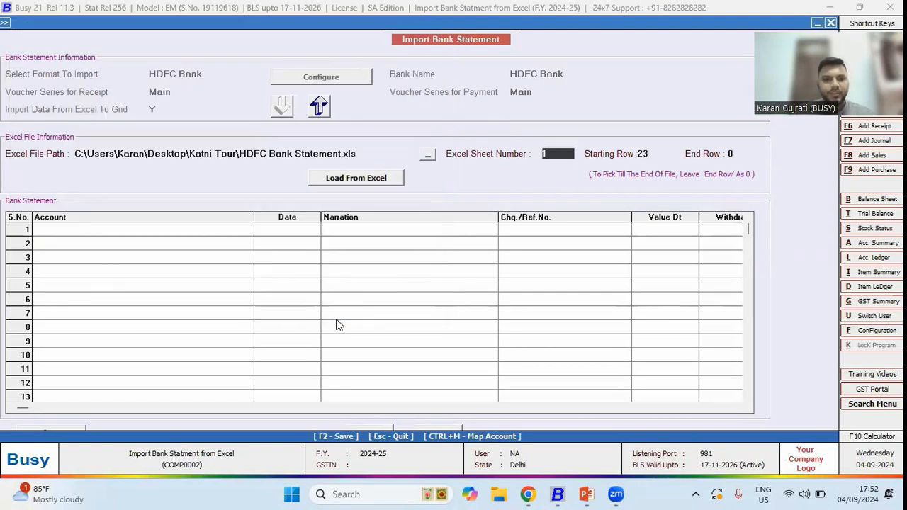
# - Set the End Row to 30 and load the statement from Excel, confirming the import
pyautogui.click(737, 154)
pyautogui.write('30')
pyautogui.press('Return')
pyautogui.press('Return')
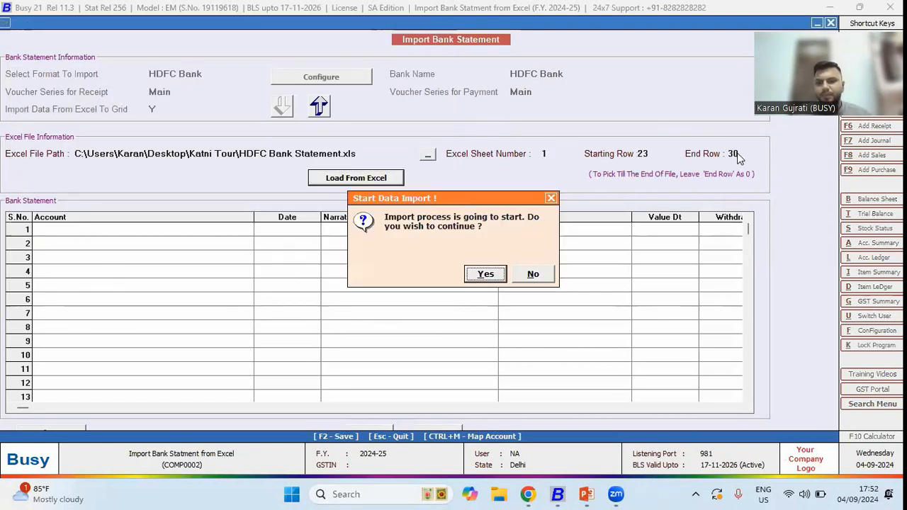
pyautogui.press('Return')
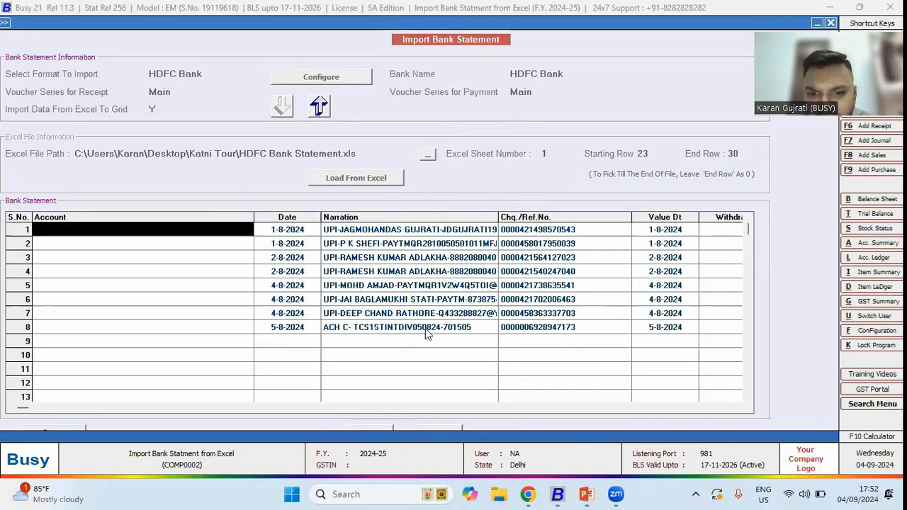
# - Browse the imported statement rows and columns, including narrations, withdrawal and deposit amounts
pyautogui.click(617, 245)
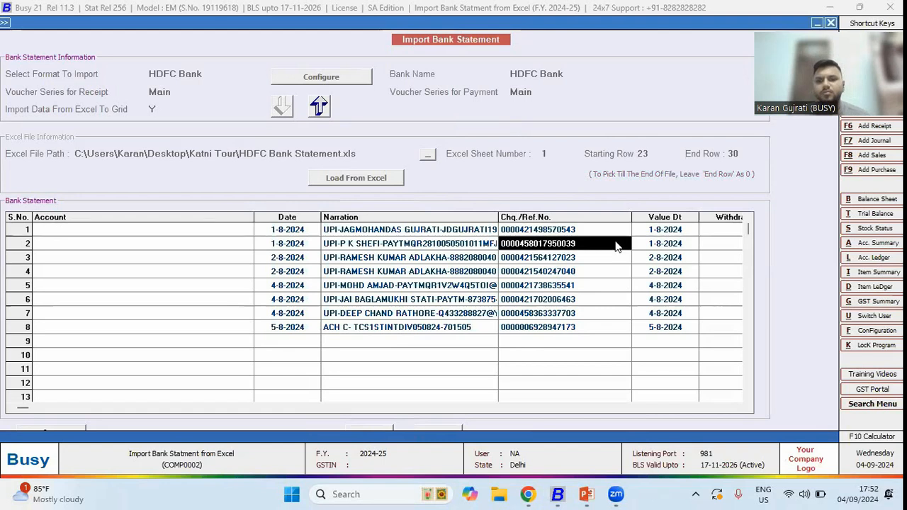
pyautogui.press('Right')
pyautogui.press('Right')
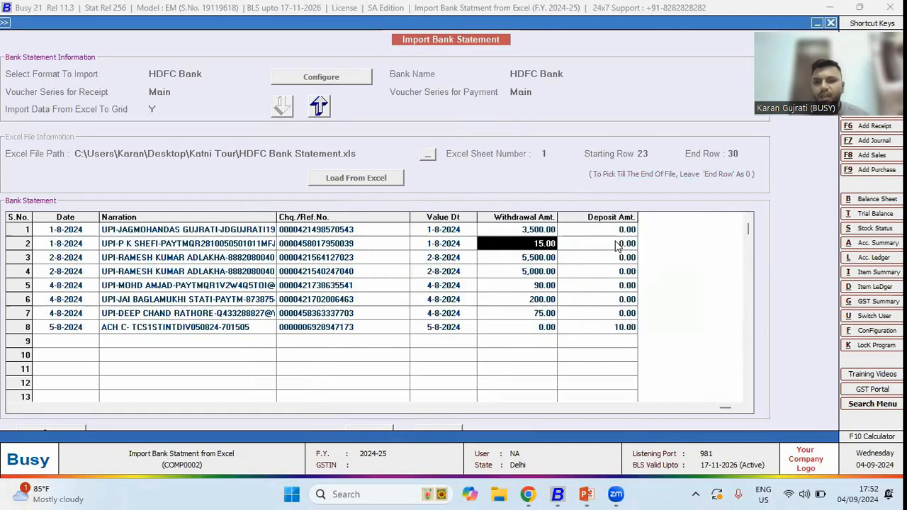
pyautogui.press('Right')
pyautogui.press('Left')
pyautogui.press('Left')
pyautogui.press('Left')
pyautogui.press('Left')
pyautogui.press('Left')
pyautogui.press('Left')
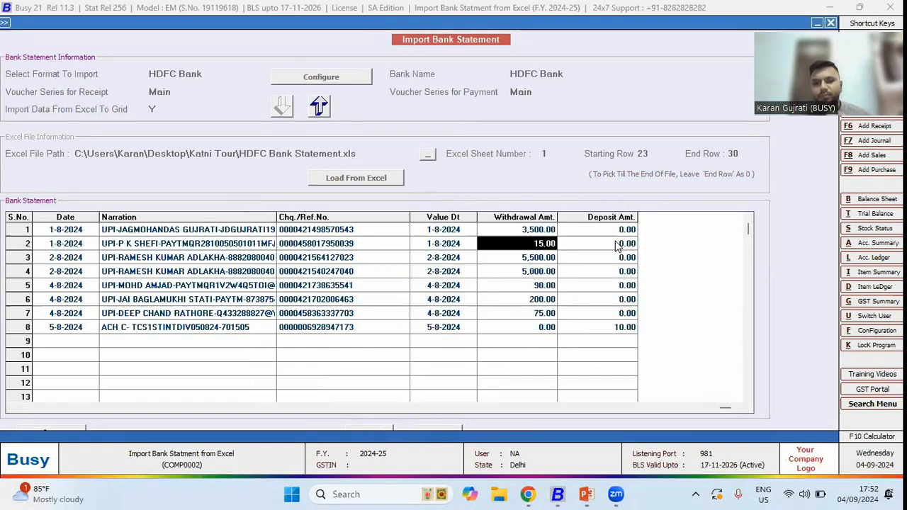
pyautogui.press('Up')
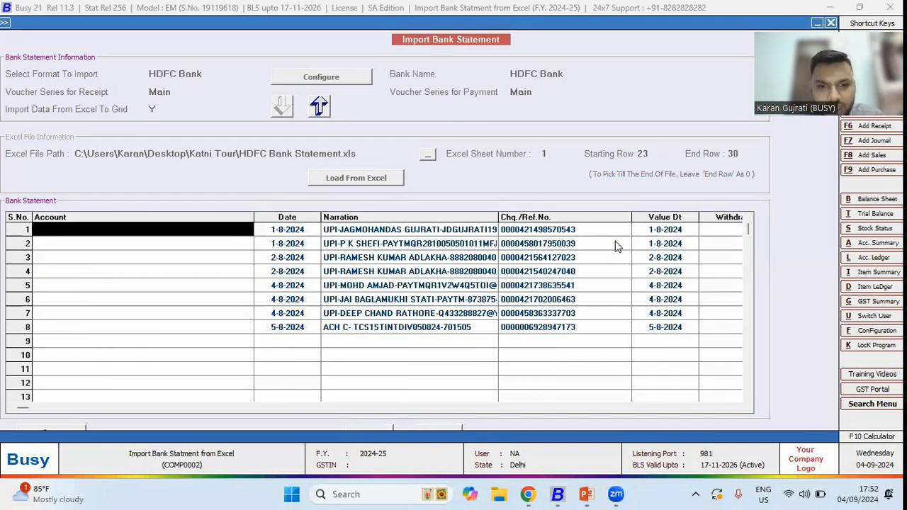
pyautogui.press('Right')
pyautogui.press('Right')
pyautogui.press('Right')
pyautogui.hotkey('shift', 'Right')
pyautogui.hotkey('shift', 'Right')
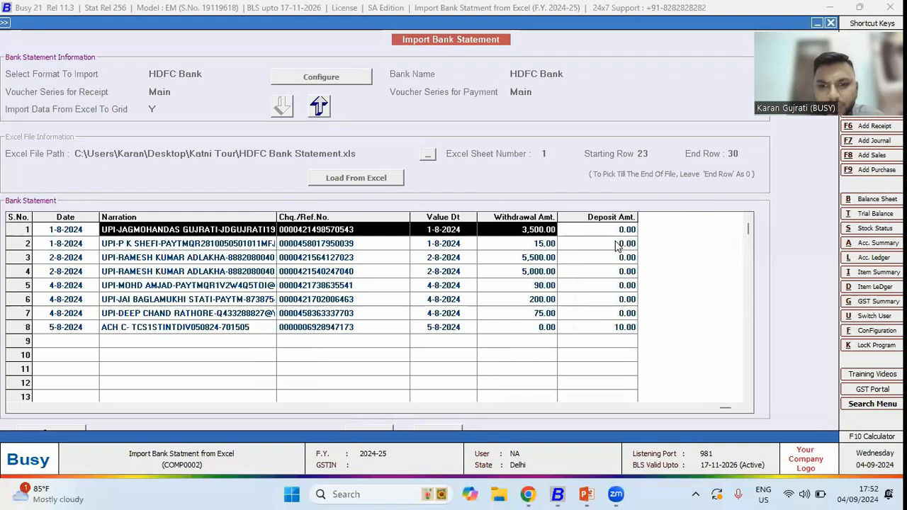
pyautogui.press('Left')
pyautogui.press('Left')
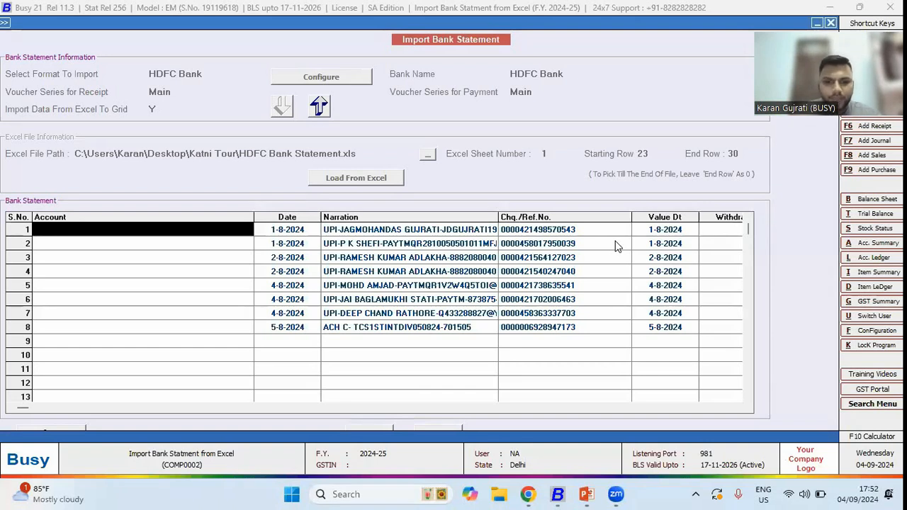
pyautogui.press('Down')
pyautogui.press('Down')
pyautogui.press('Up')
pyautogui.press('Up')
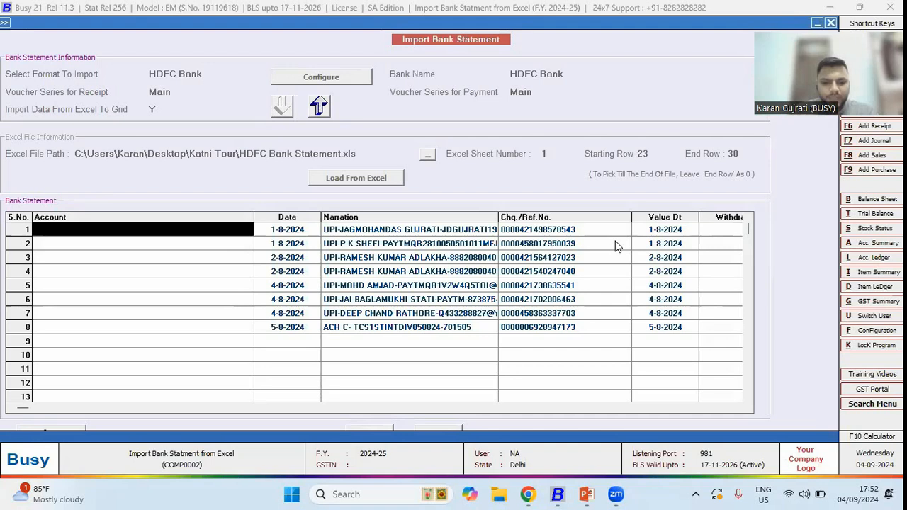
# - Assign Office Rent as the account for the first statement row and agree to map it
pyautogui.write('office')
pyautogui.press('Down')
pyautogui.press('Down')
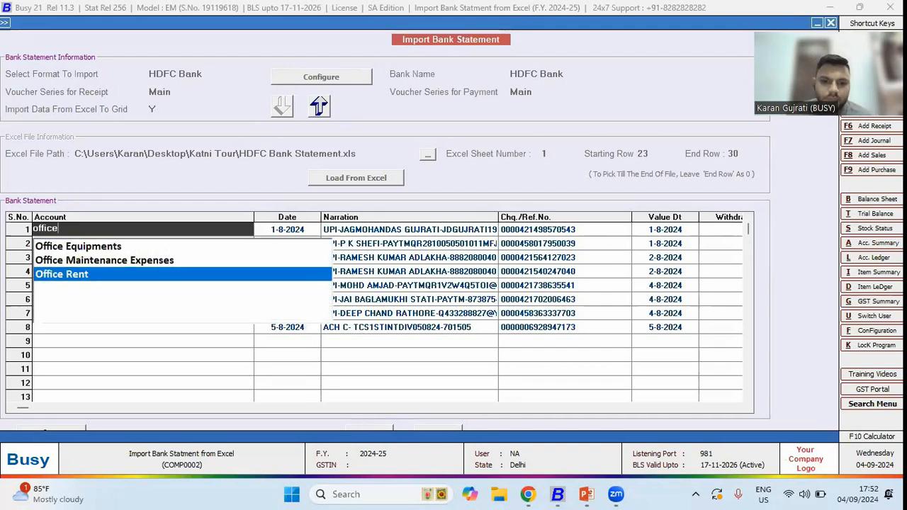
pyautogui.press('Return')
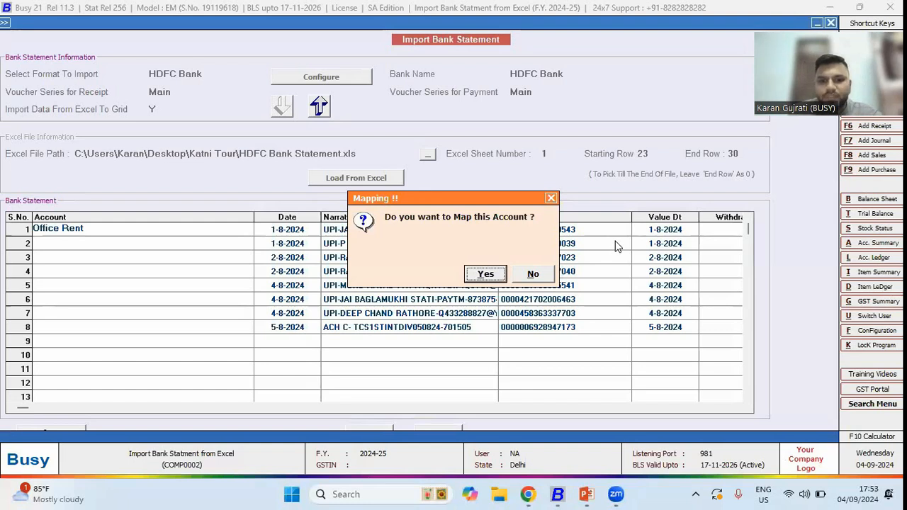
pyautogui.press('Return')
# - Trim the mapping string for Office Rent down to just the payer's name and confirm the mapping
pyautogui.hotkey('shift', 'Right')
pyautogui.hotkey('shift', 'Right')
pyautogui.hotkey('shift', 'Right')
pyautogui.hotkey('shift', 'Right')
pyautogui.hotkey('shift', 'Right')
pyautogui.hotkey('shift', 'Right')
pyautogui.hotkey('shift', 'Right')
pyautogui.hotkey('shift', 'Right')
pyautogui.hotkey('shift', 'Right')
pyautogui.hotkey('shift', 'Right')
pyautogui.hotkey('shift', 'Right')
pyautogui.hotkey('shift', 'Right')
pyautogui.hotkey('shift', 'Right')
pyautogui.hotkey('shift', 'Right')
pyautogui.hotkey('shift', 'Right')
pyautogui.hotkey('shift', 'Right')
pyautogui.hotkey('shift', 'Right')
pyautogui.hotkey('shift', 'Right')
pyautogui.hotkey('shift', 'Right')
pyautogui.hotkey('shift', 'Right')
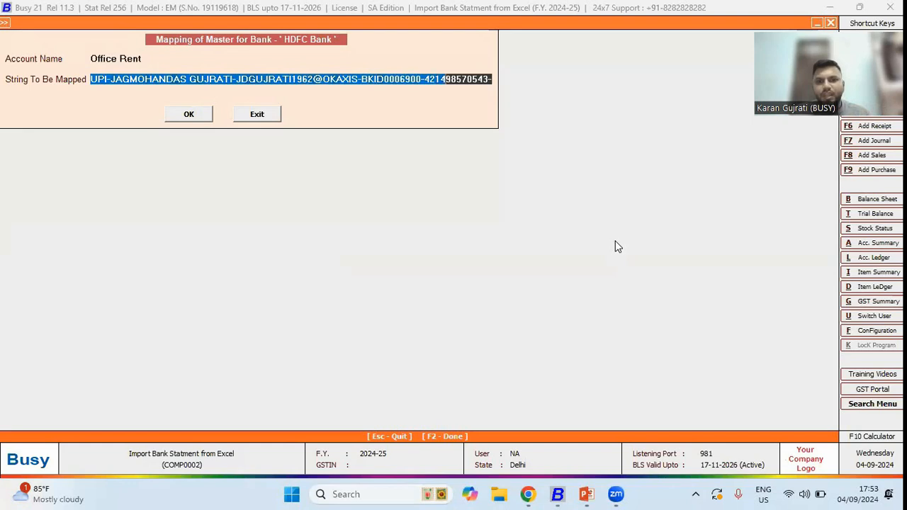
pyautogui.hotkey('shift', 'Right')
pyautogui.hotkey('shift', 'Right')
pyautogui.hotkey('shift', 'Right')
pyautogui.hotkey('shift', 'Right')
pyautogui.hotkey('shift', 'Right')
pyautogui.hotkey('shift', 'Right')
pyautogui.hotkey('shift', 'Right')
pyautogui.hotkey('shift', 'Right')
pyautogui.hotkey('shift', 'Right')
pyautogui.hotkey('shift', 'Right')
pyautogui.hotkey('shift', 'Right')
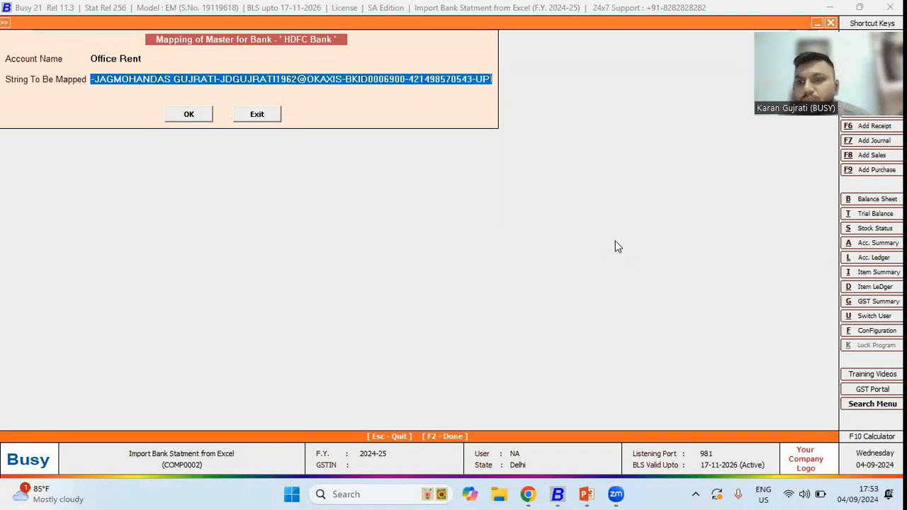
pyautogui.hotkey('shift', 'Left')
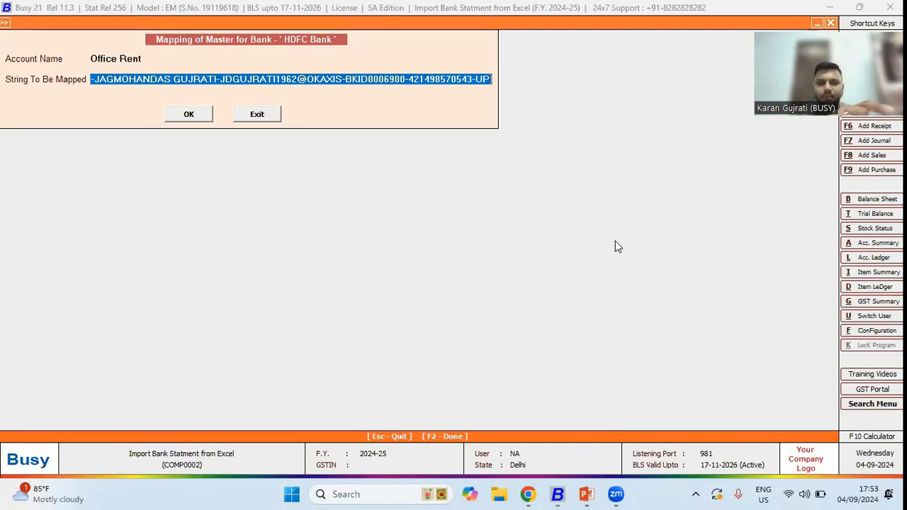
pyautogui.press('Home')
pyautogui.press('Delete')
pyautogui.press('Delete')
pyautogui.press('Delete')
pyautogui.press('Delete')
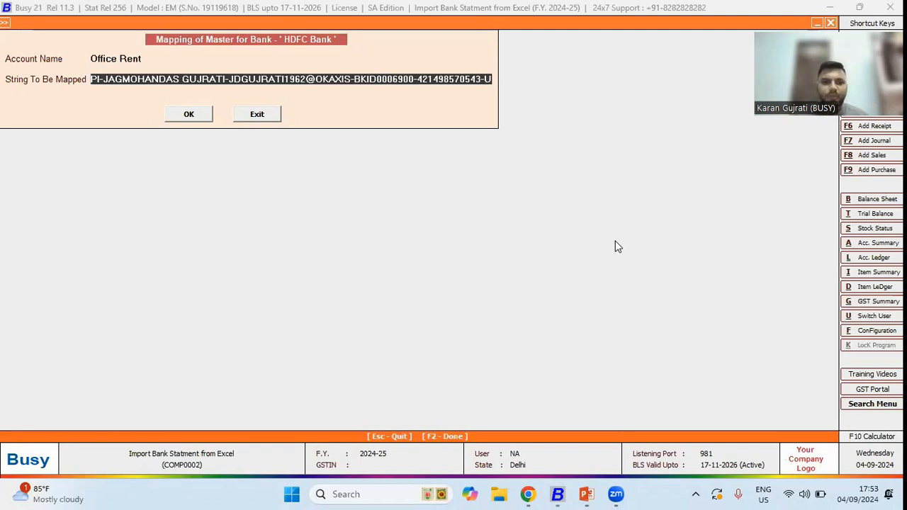
pyautogui.press('Right')
pyautogui.press('Right')
pyautogui.press('Right')
pyautogui.press('Right')
pyautogui.press('Right')
pyautogui.press('Right')
pyautogui.press('Right')
pyautogui.press('Right')
pyautogui.press('Right')
pyautogui.press('Right')
pyautogui.press('Right')
pyautogui.press('Right')
pyautogui.press('Right')
pyautogui.press('Right')
pyautogui.press('Right')
pyautogui.press('Right')
pyautogui.press('Right')
pyautogui.press('Right')
pyautogui.press('Right')
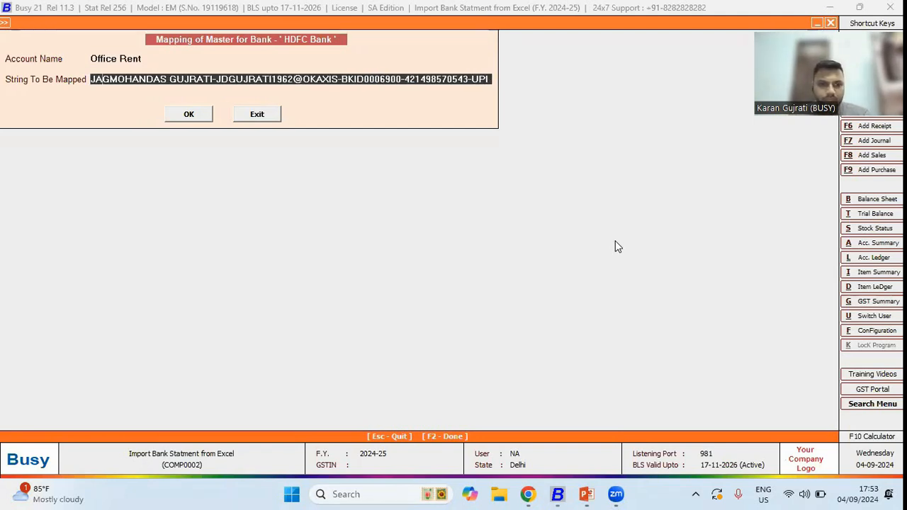
pyautogui.hotkey('shift', 'Right')
pyautogui.hotkey('shift', 'End')
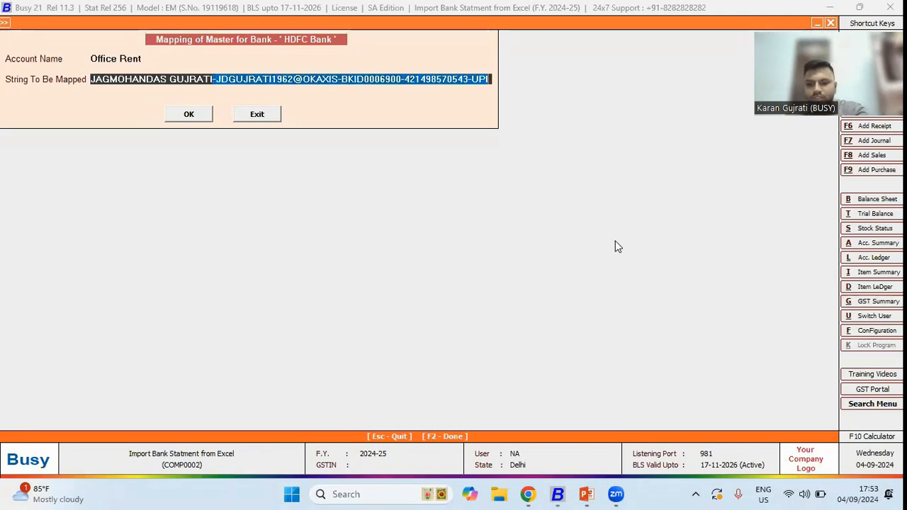
pyautogui.press('Delete')
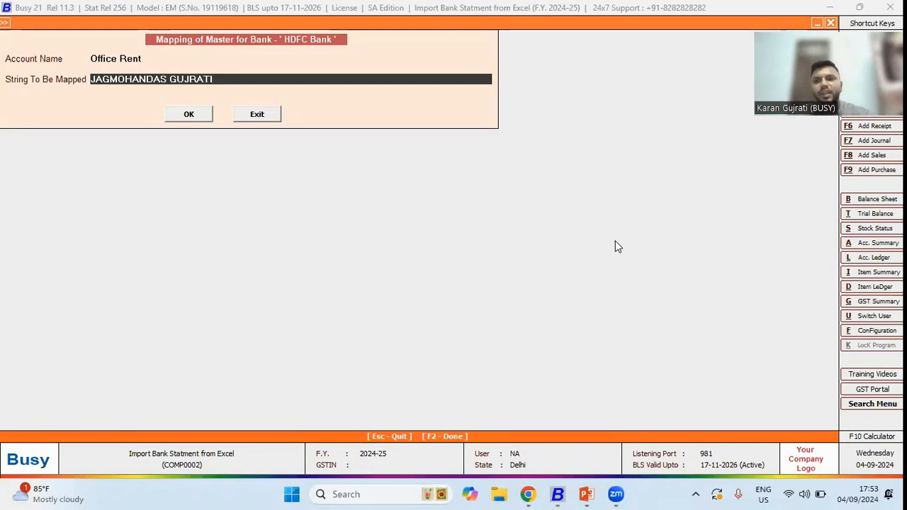
pyautogui.press('Return')
pyautogui.press('Return')
pyautogui.press('Return')
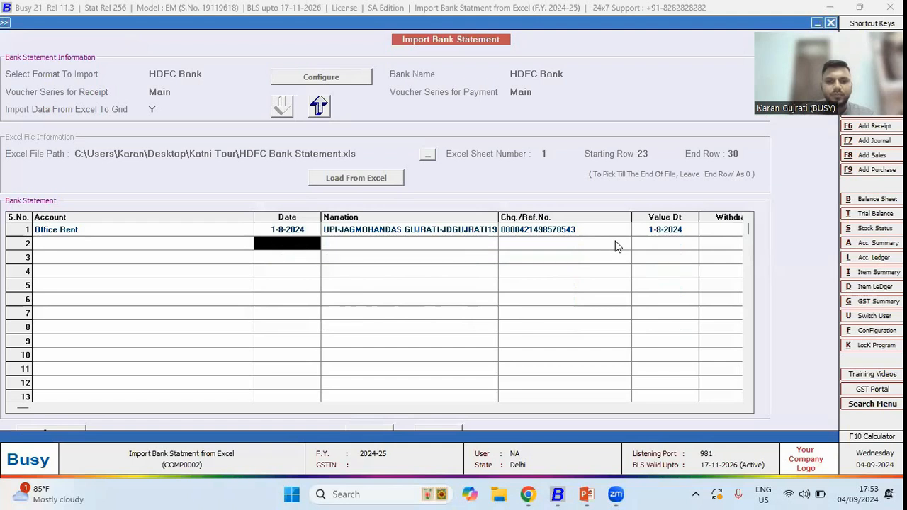
# - Save the bank statement voucher, acknowledge it, and close the Import Bank Statement window
pyautogui.press('F2')
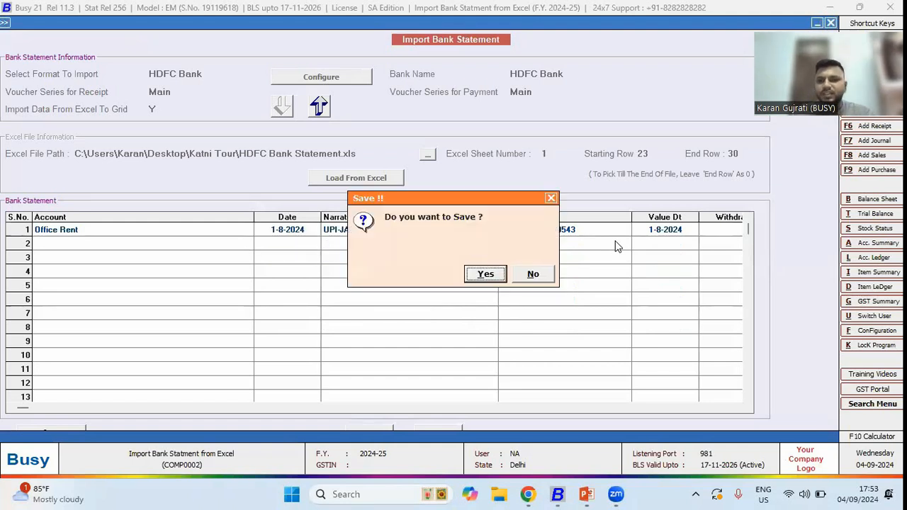
pyautogui.press('Return')
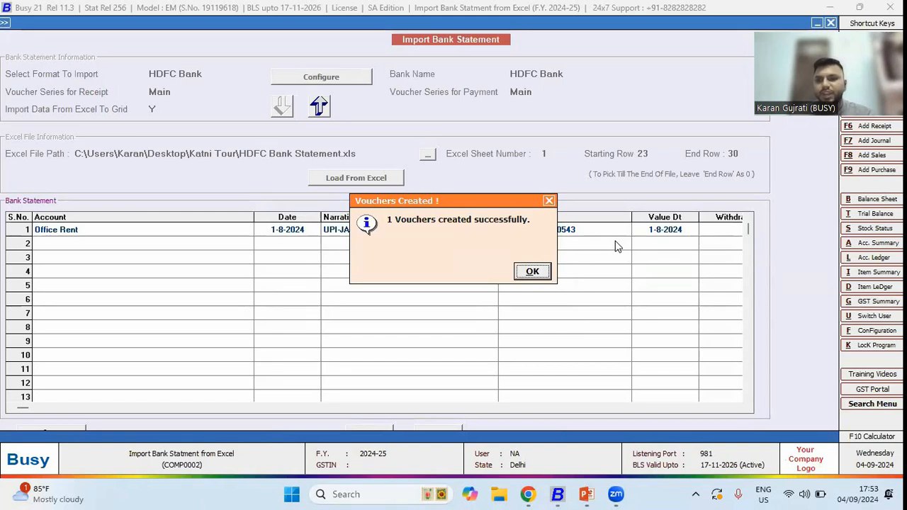
pyautogui.press('Return')
pyautogui.press('Escape')
pyautogui.press('Escape')
pyautogui.press('Escape')
pyautogui.press('Right')
pyautogui.press('y')
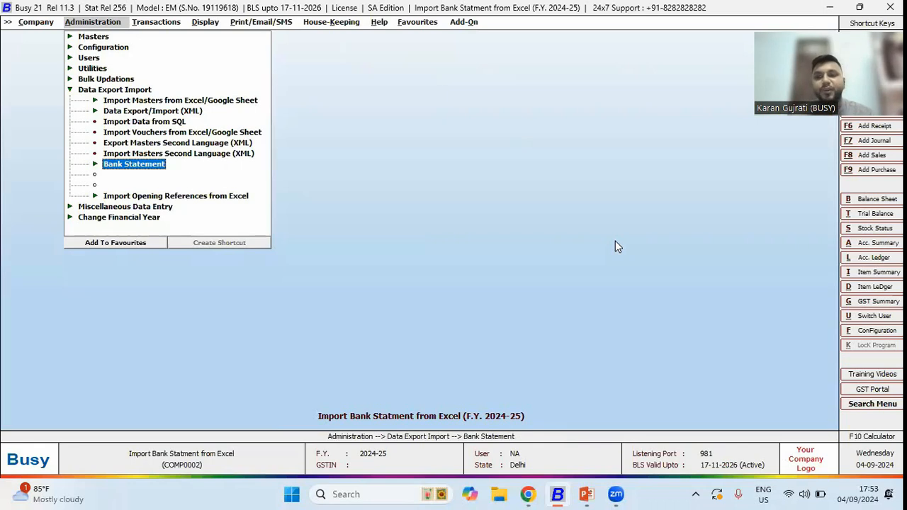
# - Switch to the PowerPoint slide show with the release FAQ slide
pyautogui.hotkey('alt', 'Tab')
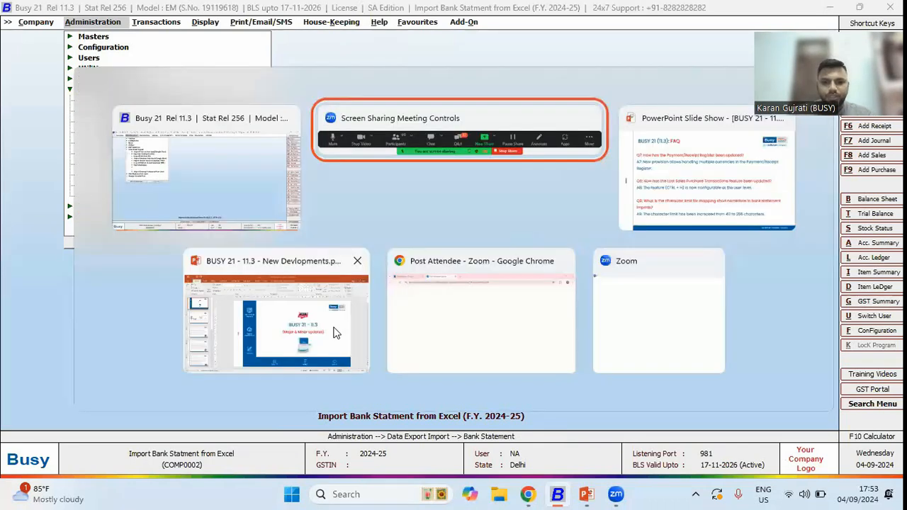
pyautogui.click(698, 188)
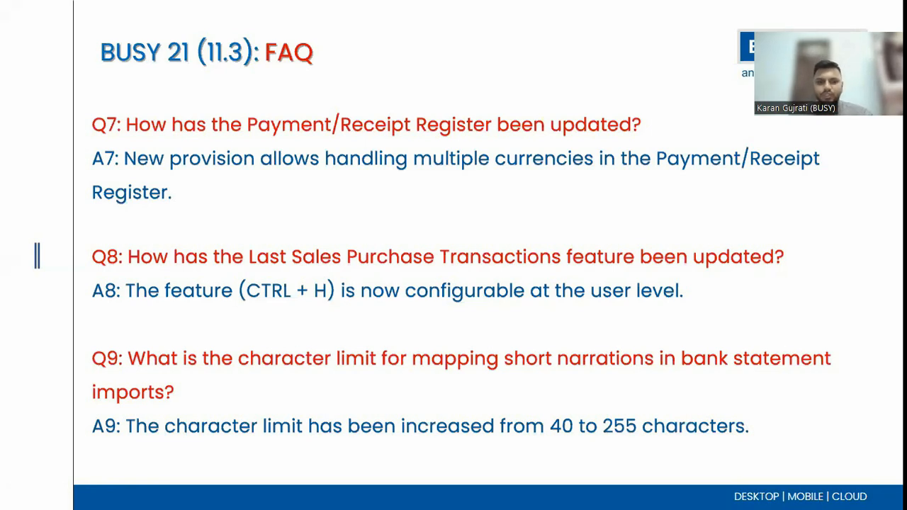
# - Return to Busy and close the currently open company
pyautogui.hotkey('alt', 'Tab')
pyautogui.hotkey('alt', 'Tab')
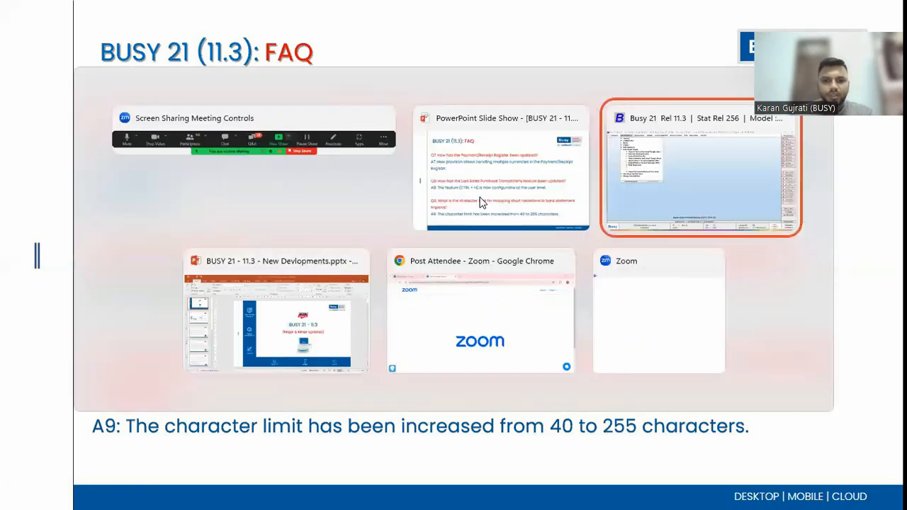
pyautogui.press('Escape')
pyautogui.press('Escape')
pyautogui.press('Escape')
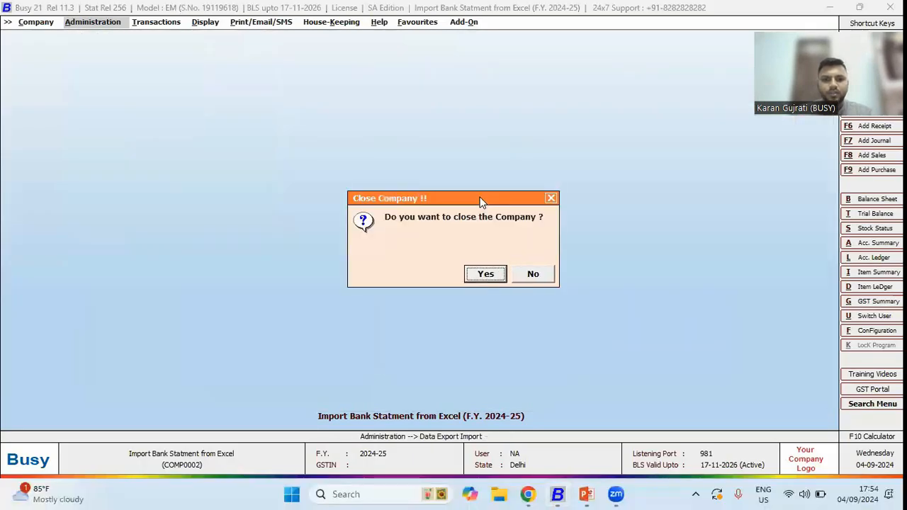
pyautogui.press('Return')
# - Open the BUSY 21 - New Developments - 11.3 company as user A and reach Features / Options
pyautogui.press('Return')
pyautogui.press('Down')
pyautogui.press('Down')
pyautogui.press('Down')
pyautogui.press('Return')
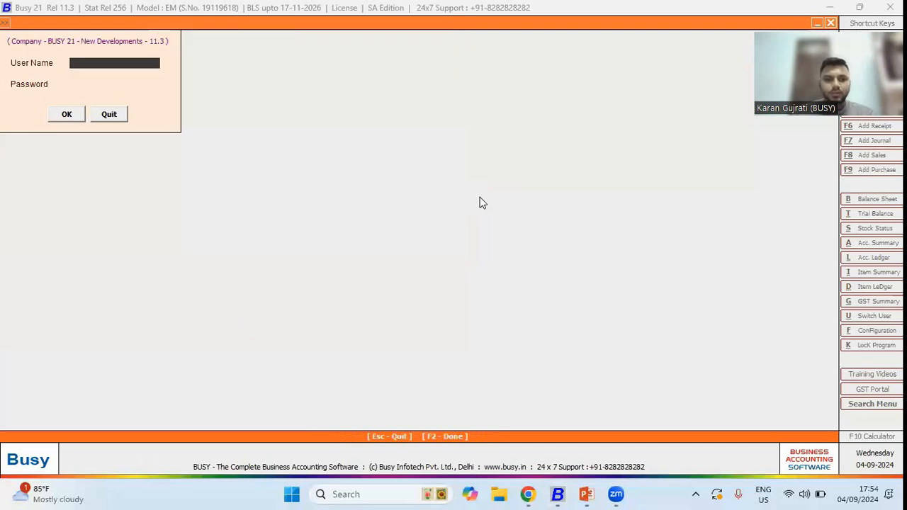
pyautogui.write('a')
pyautogui.press('Return')
pyautogui.write('a')
pyautogui.press('Return')
# - Open the Inventory options and set Qty. Decimal Places to 0
pyautogui.press('Return')
pyautogui.press('Return')
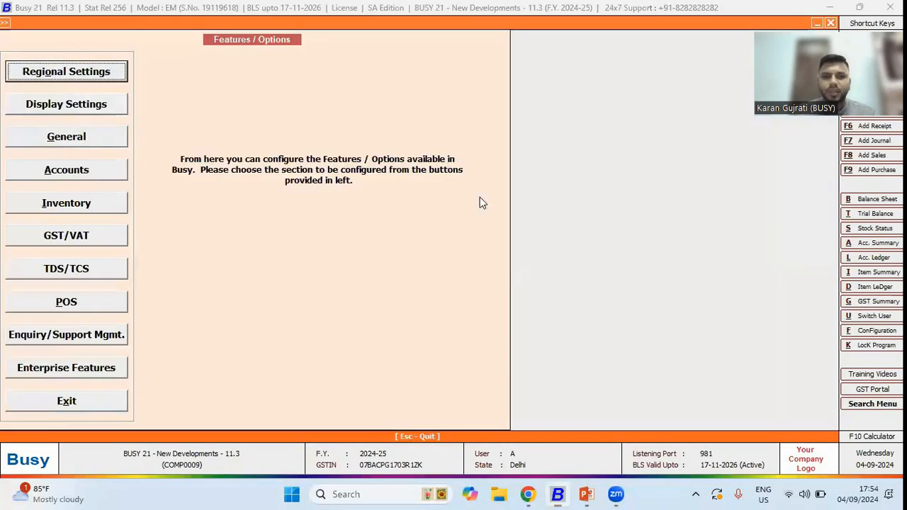
pyautogui.press('Down')
pyautogui.press('Down')
pyautogui.press('Down')
pyautogui.press('Down')
pyautogui.press('Return')
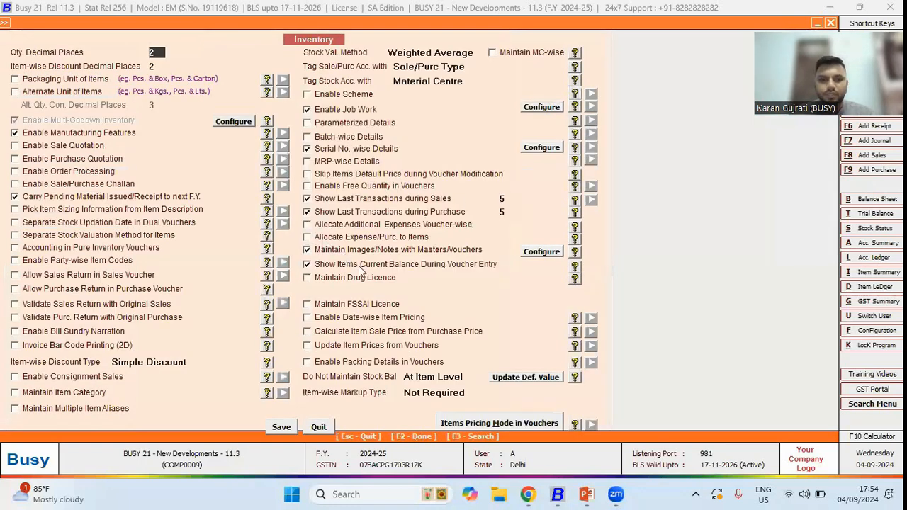
pyautogui.write('0')
pyautogui.press('Return')
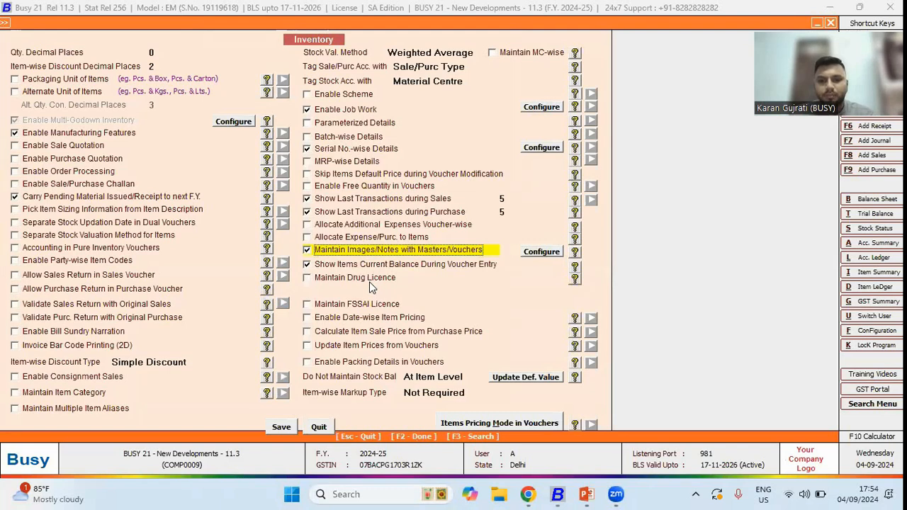
# - Open the Maintain Images/Notes with Masters/Vouchers configuration, keep the item image folder setting, and confirm the dialog
pyautogui.click(539, 252)
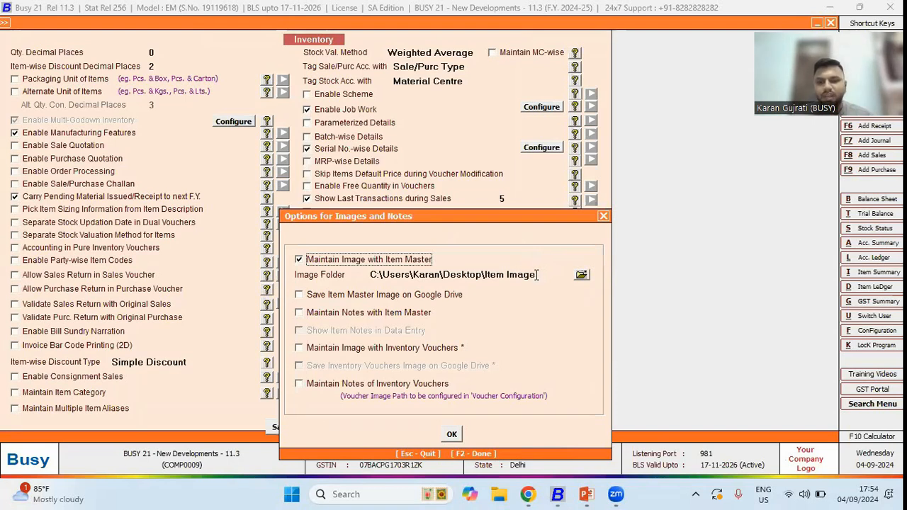
pyautogui.click(537, 274)
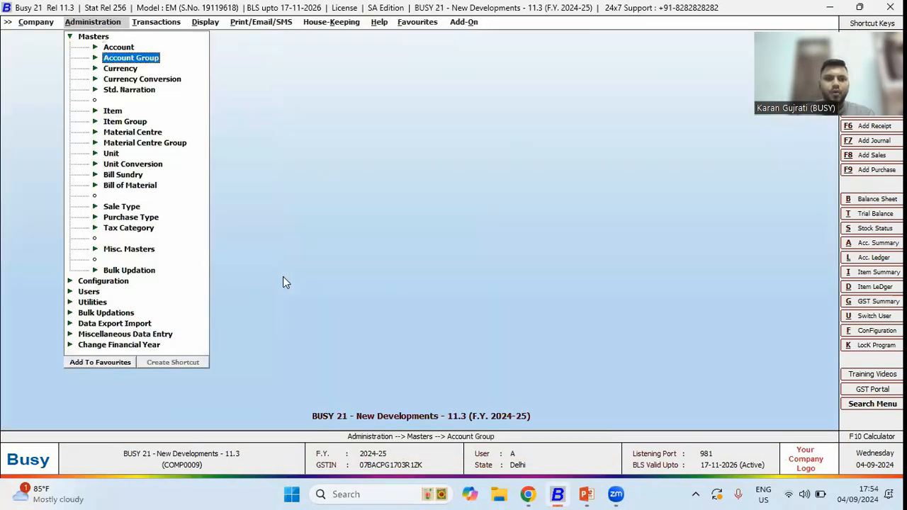
pyautogui.press('Down')
pyautogui.press('Down')
pyautogui.press('Down')
pyautogui.press('Down')
pyautogui.press('Return')
pyautogui.press('Down')
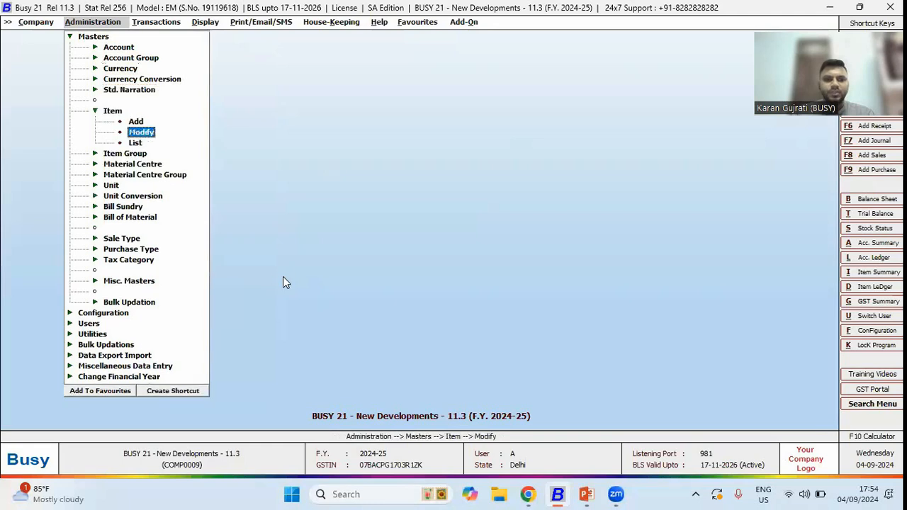
# - Open the Casual Shirt item master for modification and view its attached image
pyautogui.press('Return')
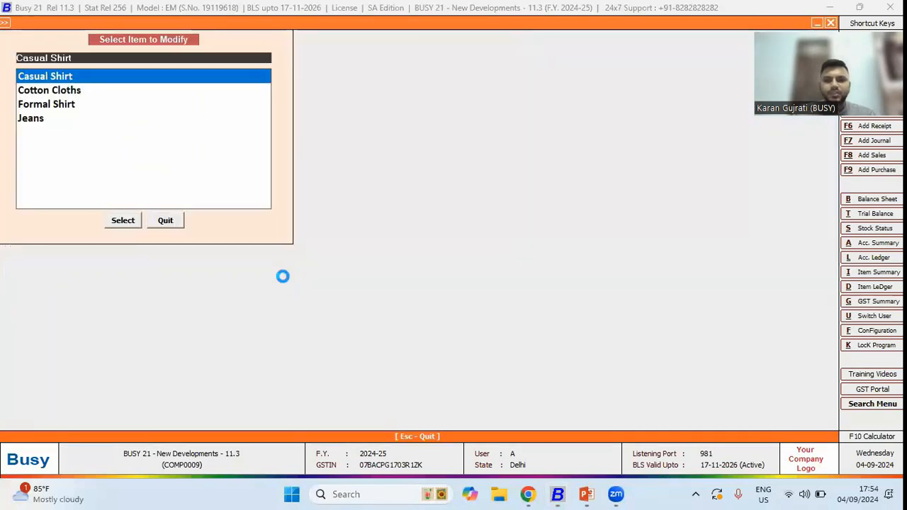
pyautogui.press('Return')
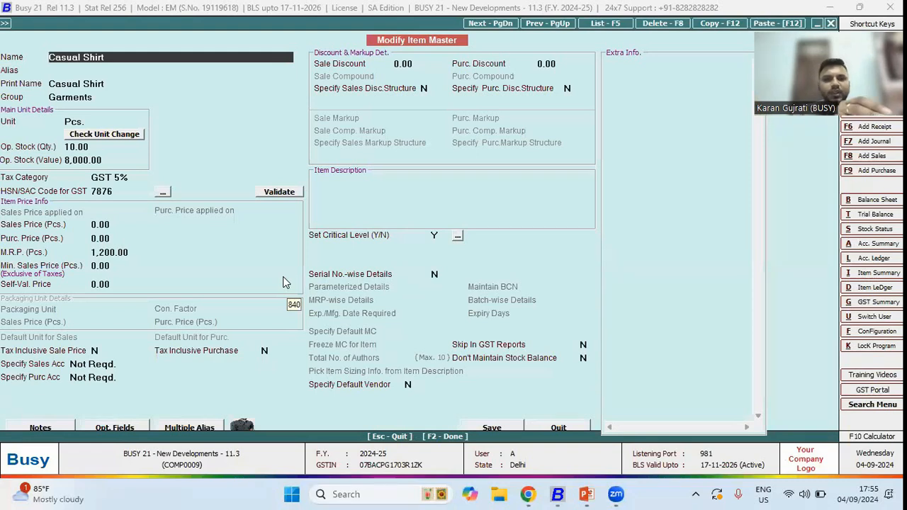
pyautogui.click(239, 424)
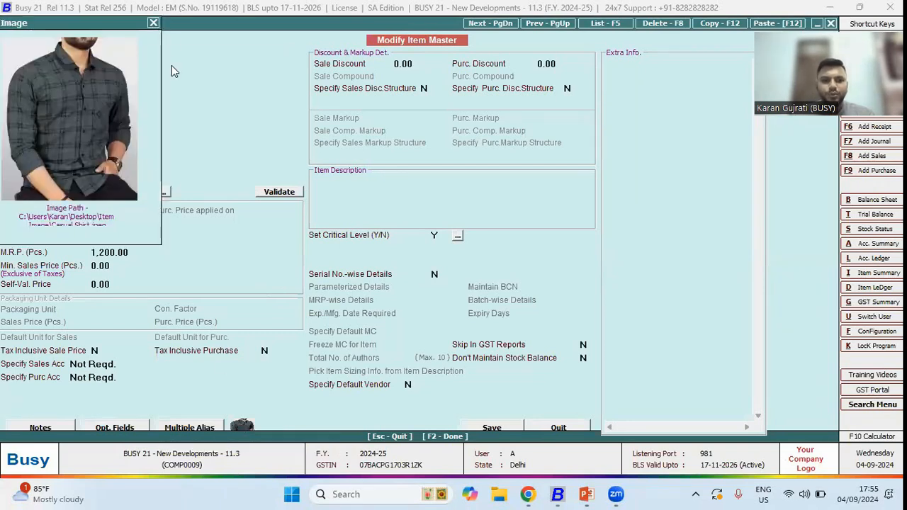
# - Preview the printed alphabetical closing stock status for all items and all material centres with item images
pyautogui.press('Escape')
pyautogui.press('Escape')
pyautogui.press('Escape')
pyautogui.press('Right')
pyautogui.press('Right')
pyautogui.press('Right')
pyautogui.press('Left')
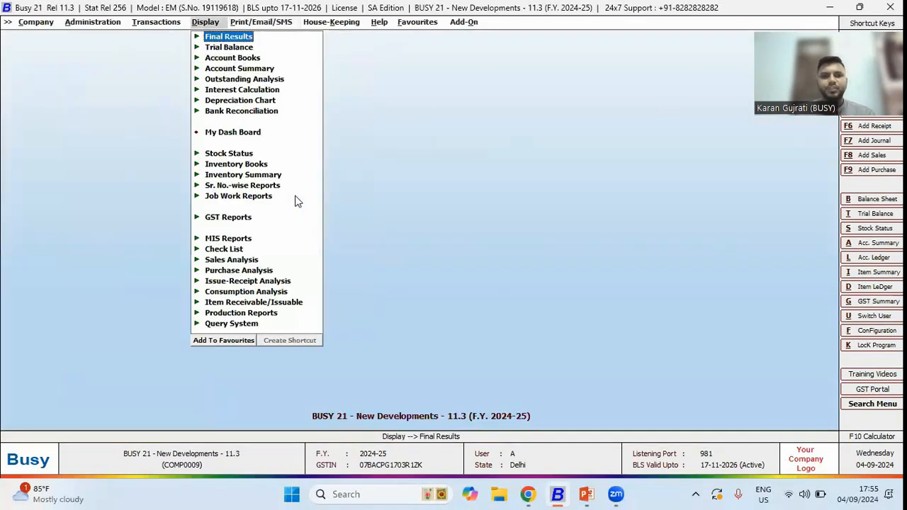
pyautogui.press('Right')
pyautogui.press('Down')
pyautogui.press('Down')
pyautogui.press('Down')
pyautogui.press('Down')
pyautogui.press('Down')
pyautogui.press('Down')
pyautogui.press('Down')
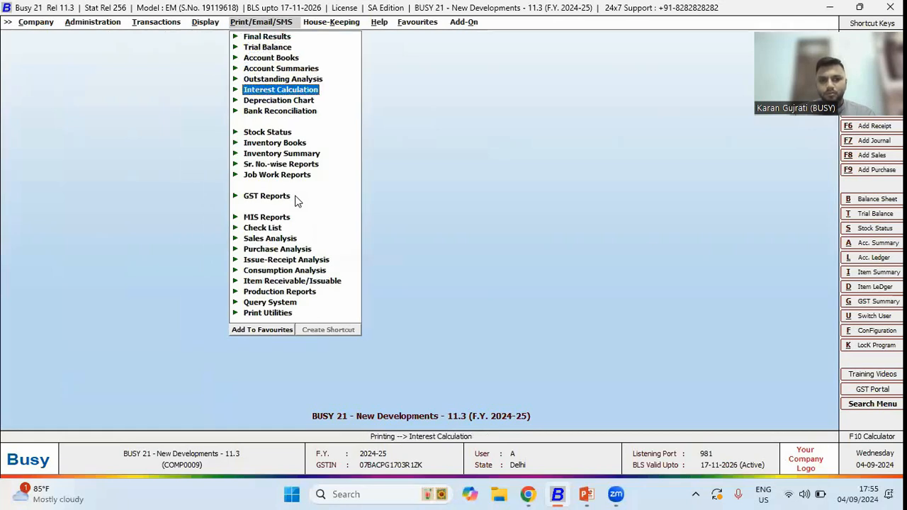
pyautogui.press('Down')
pyautogui.press('Right')
pyautogui.press('Right')
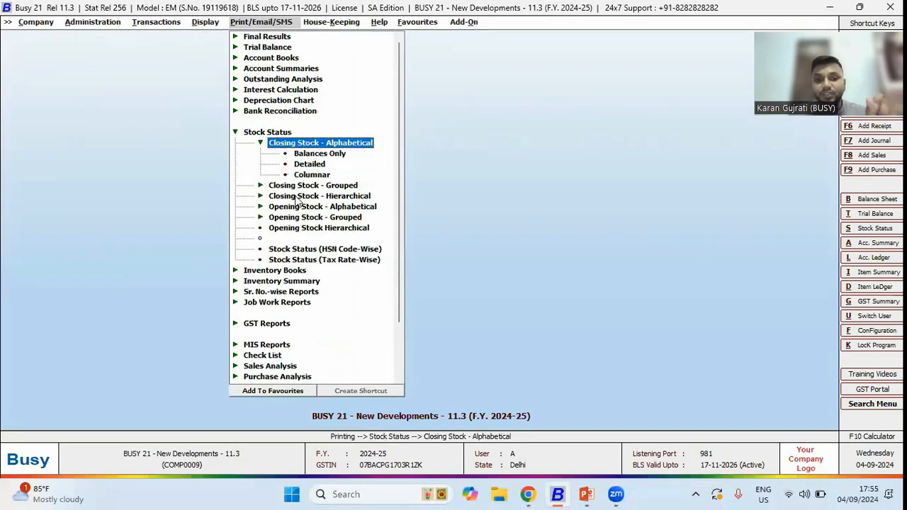
pyautogui.press('Return')
pyautogui.press('Return')
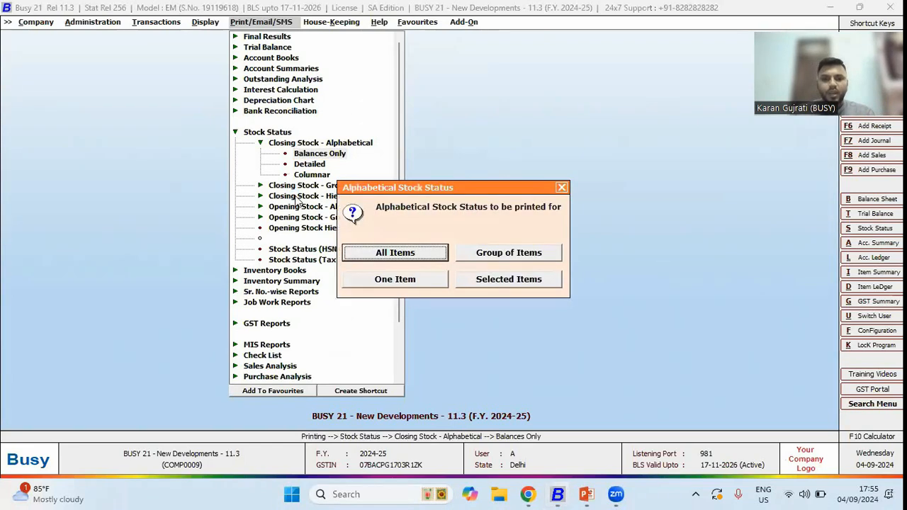
pyautogui.press('Return')
pyautogui.press('Return')
pyautogui.press('Return')
pyautogui.press('Return')
pyautogui.press('Return')
pyautogui.press('Return')
pyautogui.press('Return')
pyautogui.press('Return')
pyautogui.press('Return')
pyautogui.press('Return')
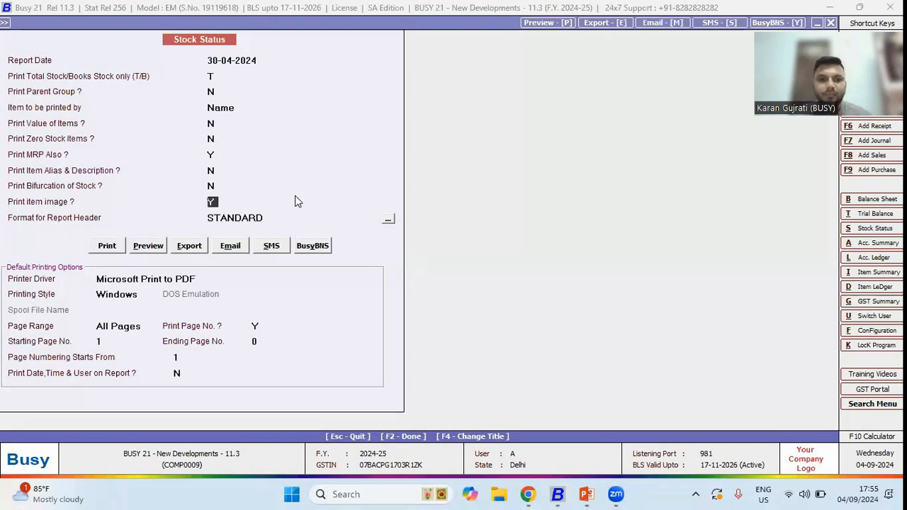
pyautogui.click(144, 241)
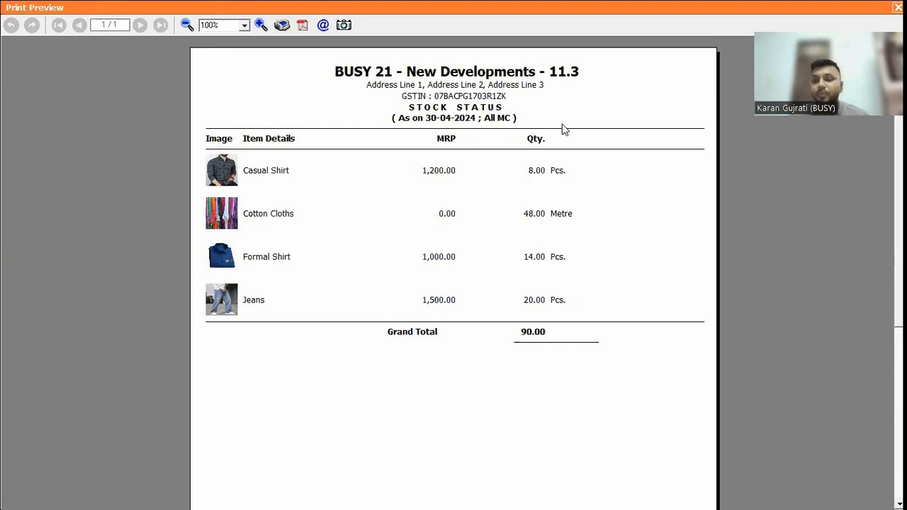
# - Display the alphabetical closing stock status for all items and print it from Busy
pyautogui.press('Escape')
pyautogui.press('Left')
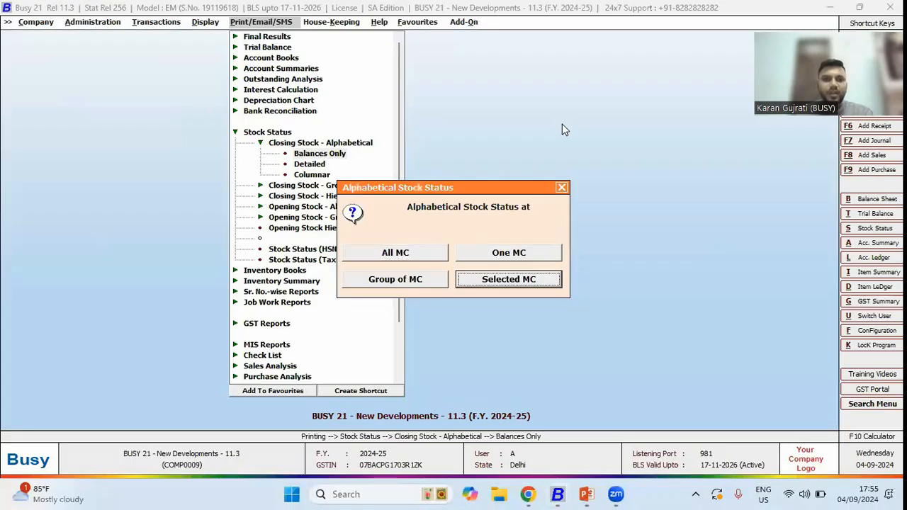
pyautogui.press('Escape')
pyautogui.press('Left')
pyautogui.press('Down')
pyautogui.press('Down')
pyautogui.press('Down')
pyautogui.press('Down')
pyautogui.press('Down')
pyautogui.press('Down')
pyautogui.press('Down')
pyautogui.press('Down')
pyautogui.press('Down')
pyautogui.press('Return')
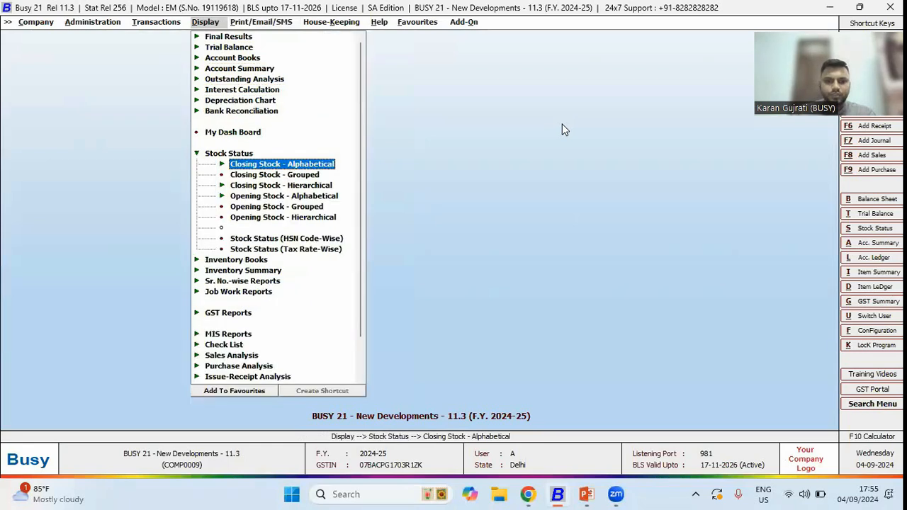
pyautogui.press('Return')
pyautogui.press('Return')
pyautogui.press('Return')
pyautogui.press('Return')
pyautogui.hotkey('alt', 'p')
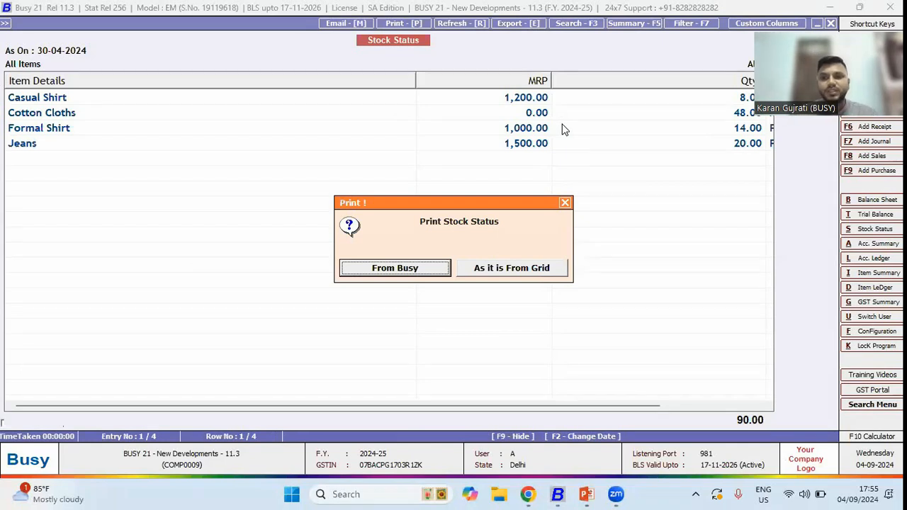
pyautogui.press('Return')
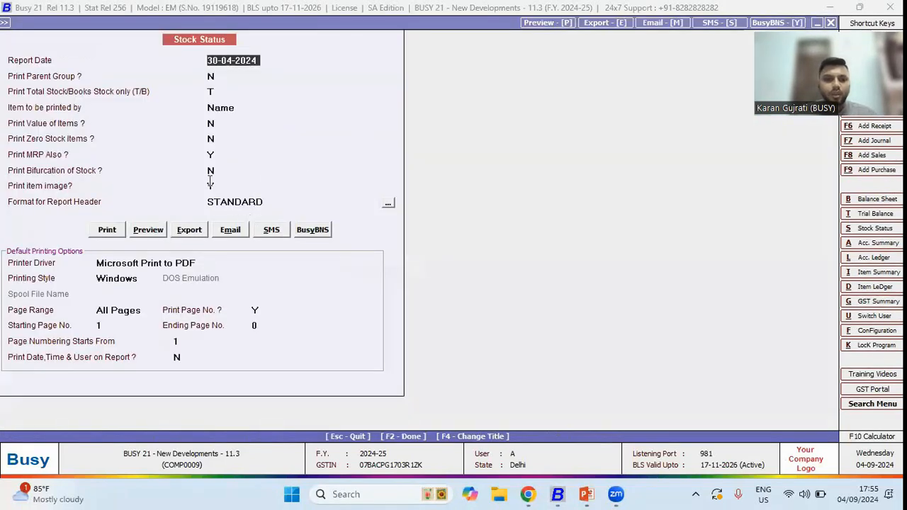
# - Set the stock status print options with item image printing enabled and preview the report
pyautogui.click(211, 185)
pyautogui.write('NYNY')
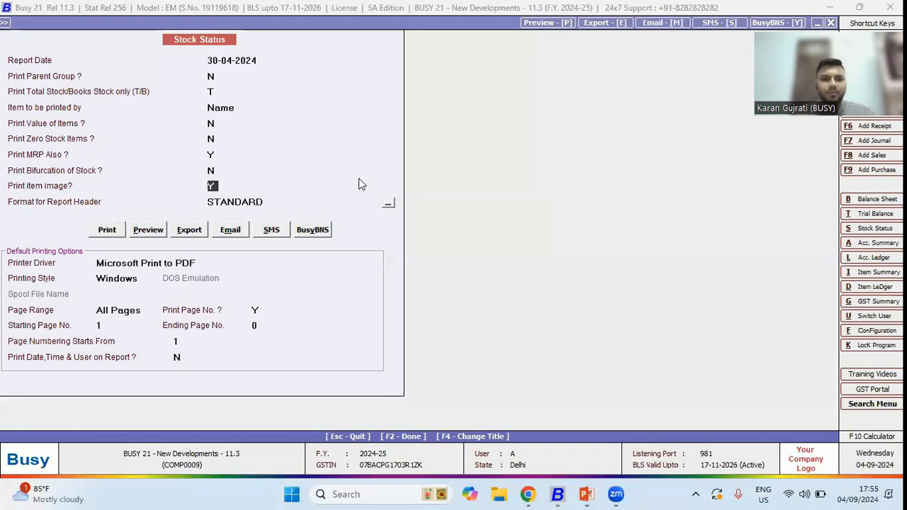
pyautogui.click(151, 232)
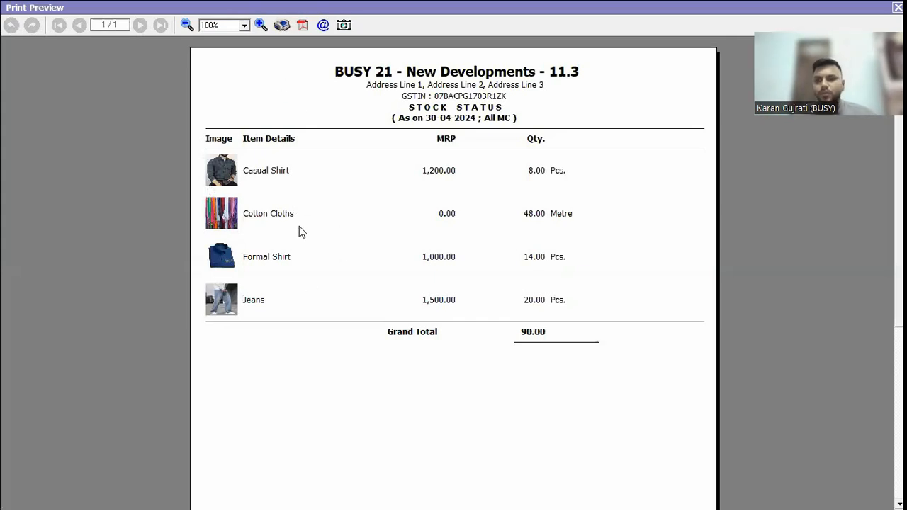
pyautogui.press('Escape')
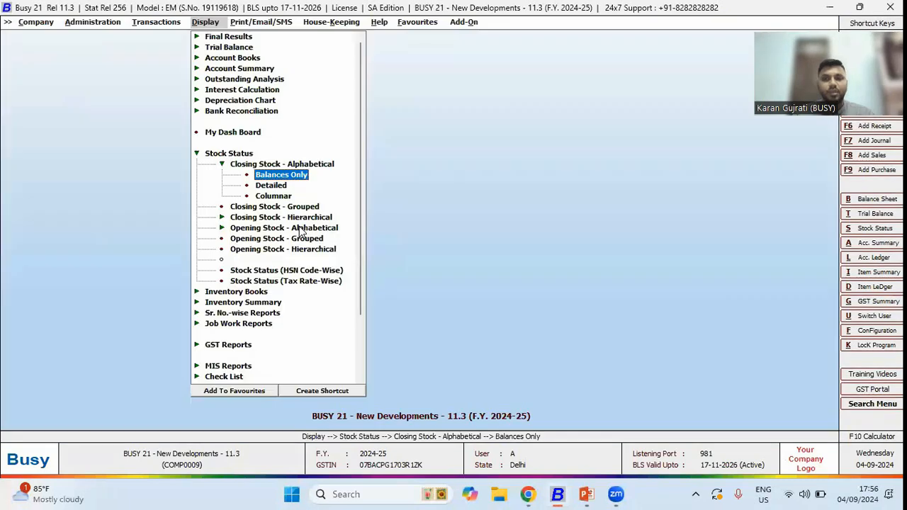
# - Leave the report menus, switch to the PowerPoint slide show, and advance to the next slide
pyautogui.press('Escape')
pyautogui.press('Escape')
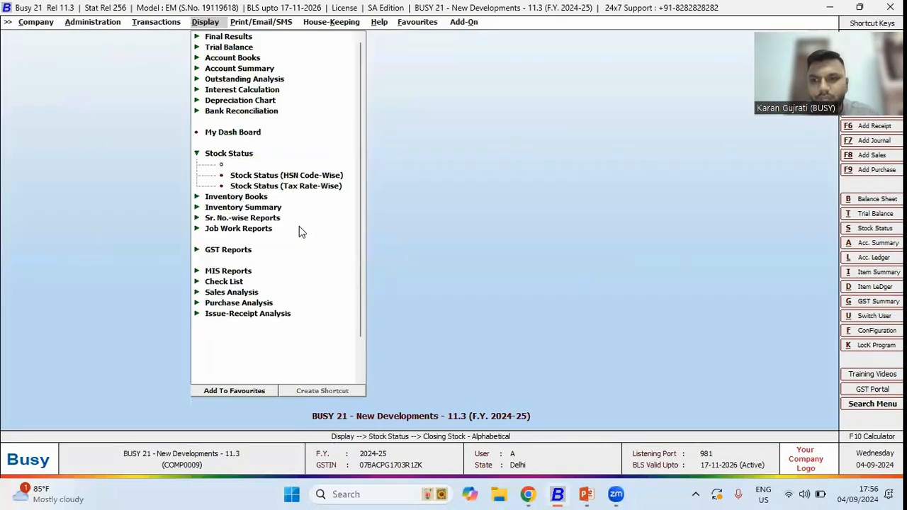
pyautogui.press('Escape')
pyautogui.hotkey('alt', 'Tab')
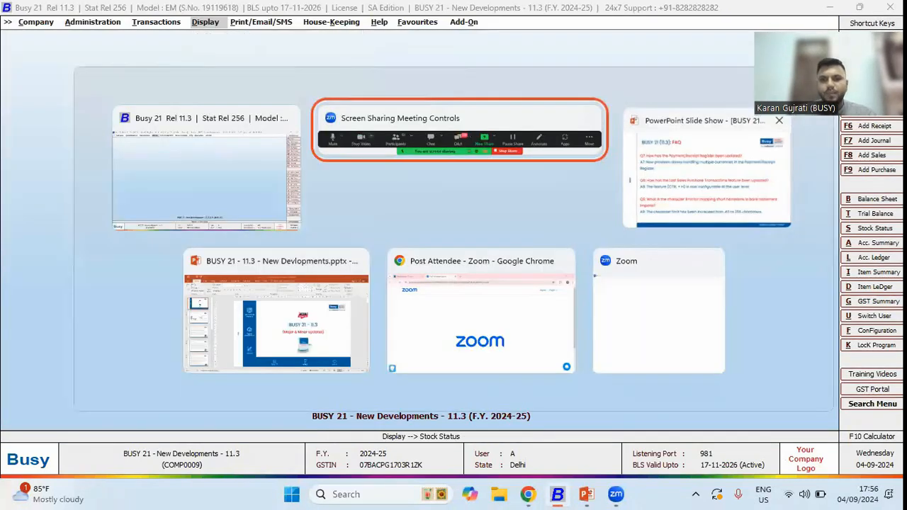
pyautogui.click(699, 191)
pyautogui.press('Right')
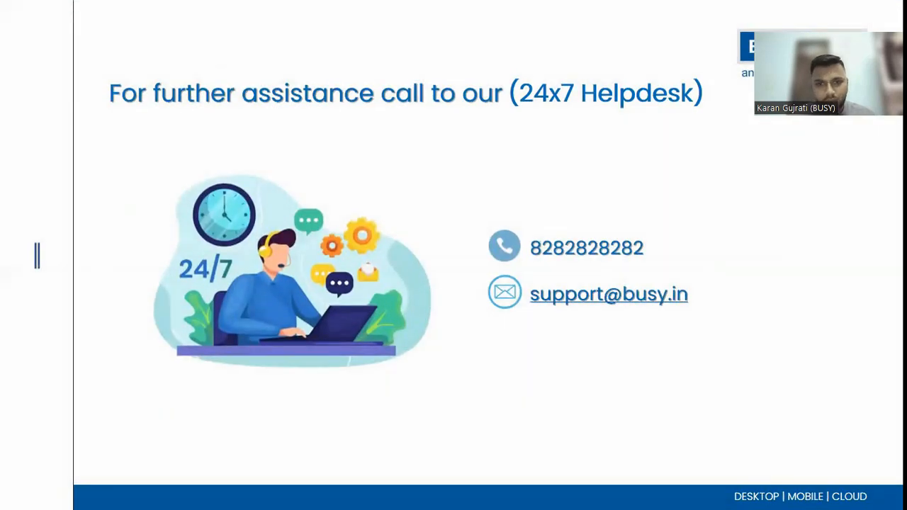